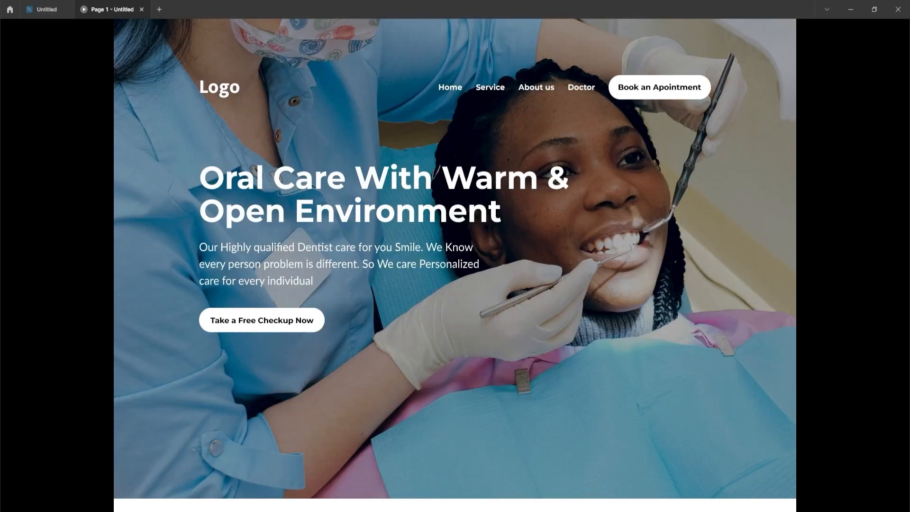
Close the prototype preview and add a 1440 × 1024 Desktop frame below the existing designs
{"action": "key", "text": "ctrl+w"}
{"action": "key", "text": "f"}
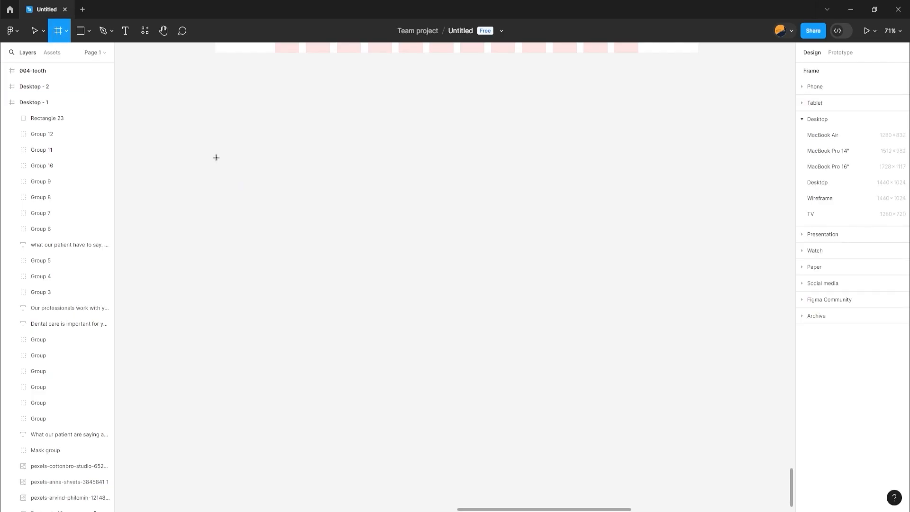
{"action": "left_click", "coordinate": [815, 186]}
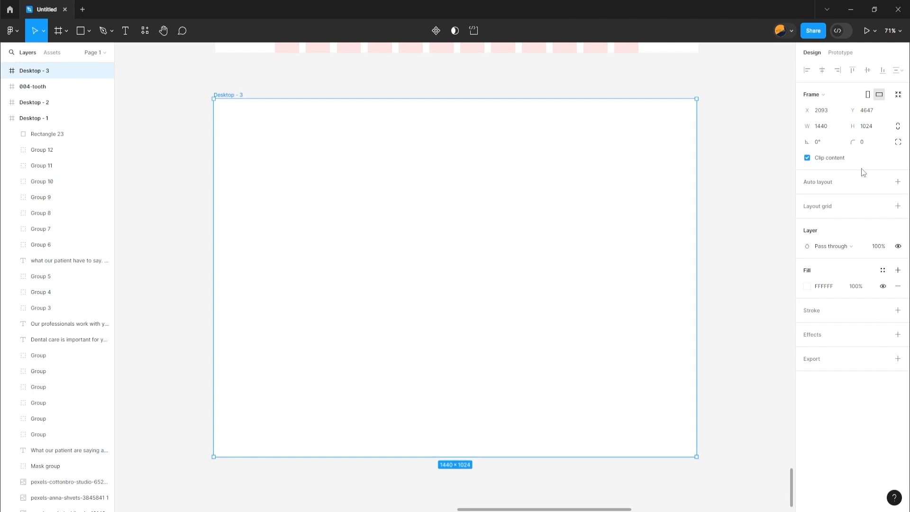
Add a layout grid to the Desktop - 3 frame, set it to 12 columns and increase its margin
{"action": "left_click", "coordinate": [898, 210]}
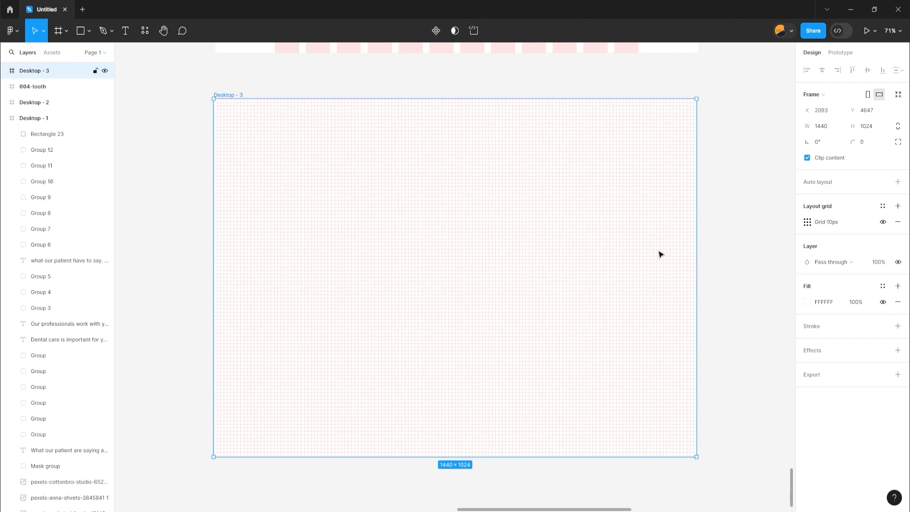
{"action": "left_click", "coordinate": [808, 224]}
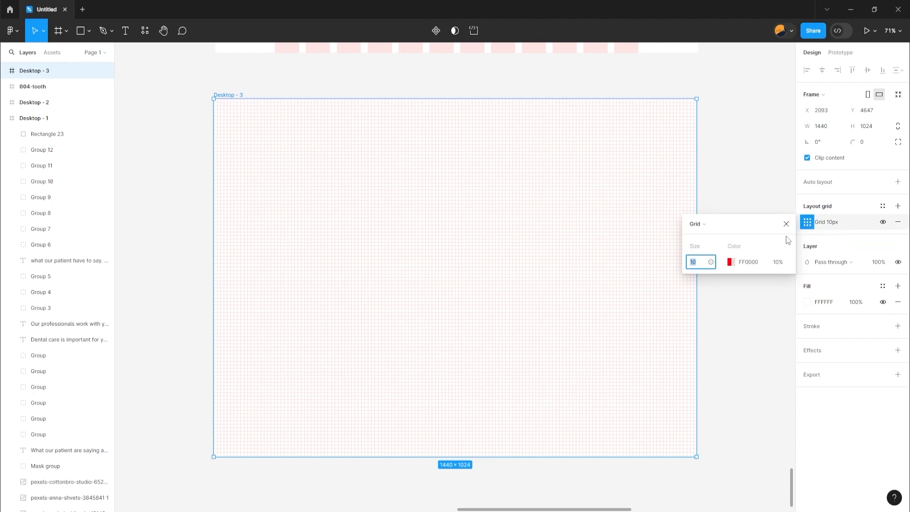
{"action": "left_click", "coordinate": [699, 227]}
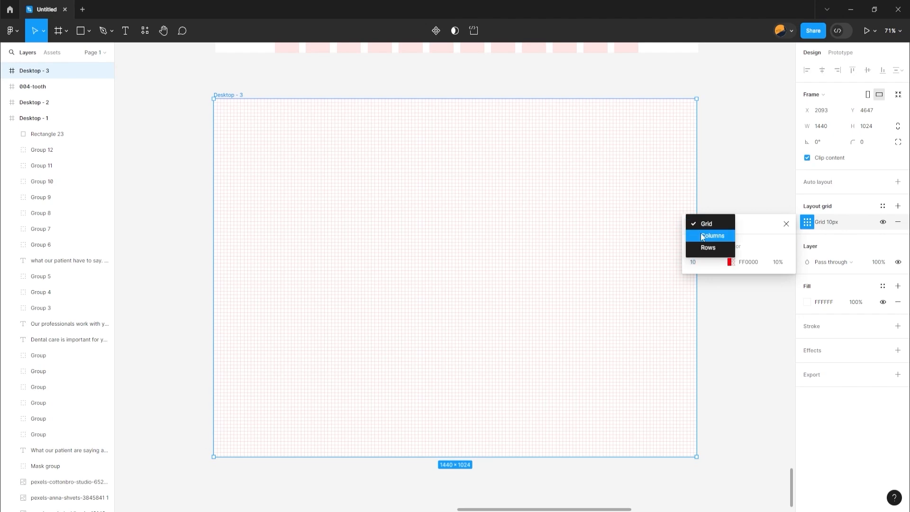
{"action": "left_click", "coordinate": [702, 235]}
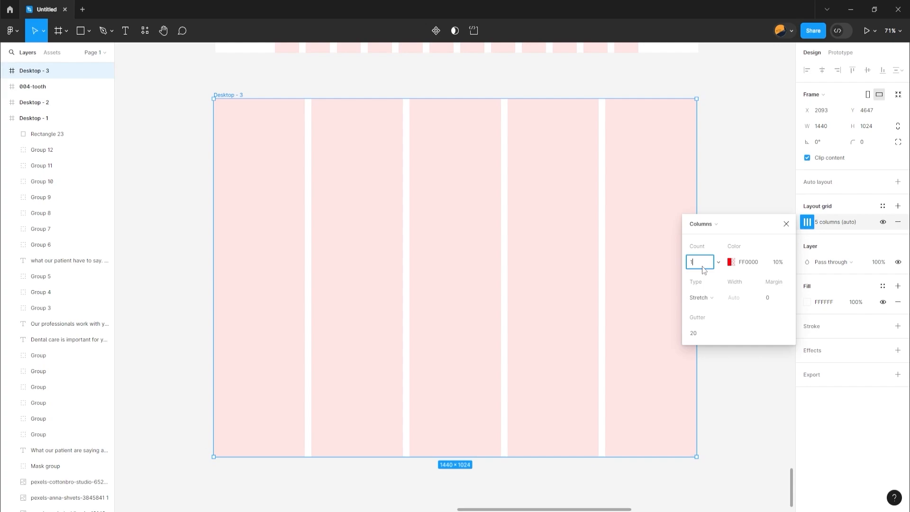
{"action": "left_click", "coordinate": [768, 298]}
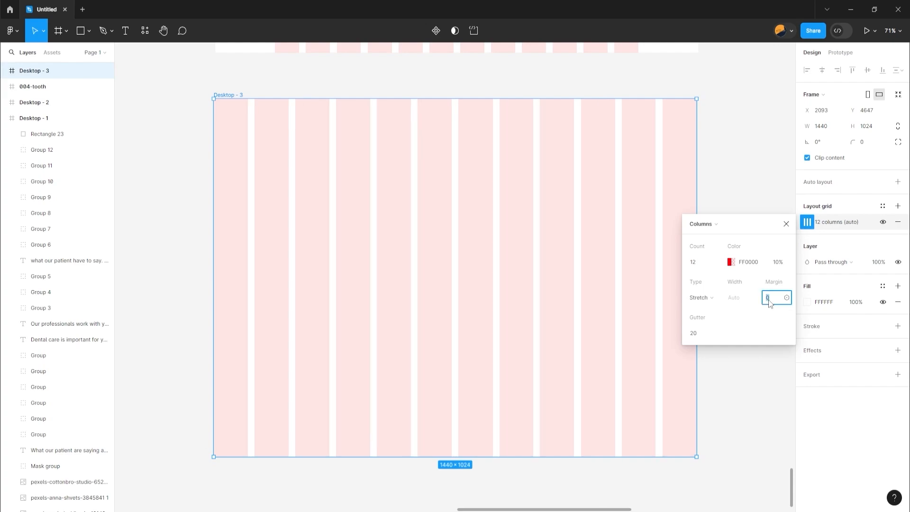
{"action": "key", "text": "Up"}
{"action": "key", "text": "Up"}
{"action": "key", "text": "Up"}
{"action": "key", "text": "Up"}
{"action": "key", "text": "Up"}
{"action": "key", "text": "Up"}
{"action": "key", "text": "Up"}
{"action": "key", "text": "Up"}
{"action": "key", "text": "Up"}
{"action": "key", "text": "Up"}
{"action": "key", "text": "Up"}
{"action": "key", "text": "Up"}
{"action": "key", "text": "Up"}
{"action": "key", "text": "Up"}
{"action": "key", "text": "Up"}
{"action": "key", "text": "Up"}
{"action": "key", "text": "Up"}
{"action": "key", "text": "Up"}
{"action": "key", "text": "Up"}
{"action": "key", "text": "Up"}
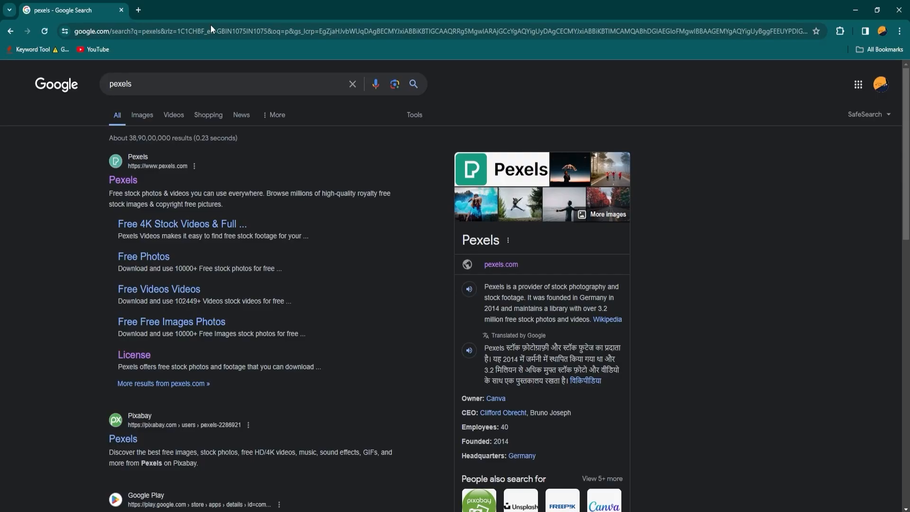
Open the Pexels site from the browser's search results and search its photos for "dentist"
{"action": "left_click", "coordinate": [123, 180]}
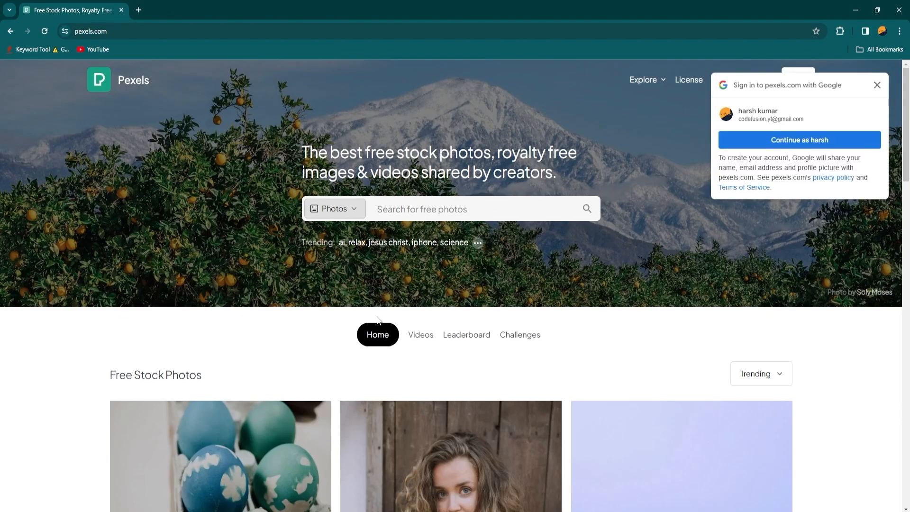
{"action": "left_click", "coordinate": [409, 212]}
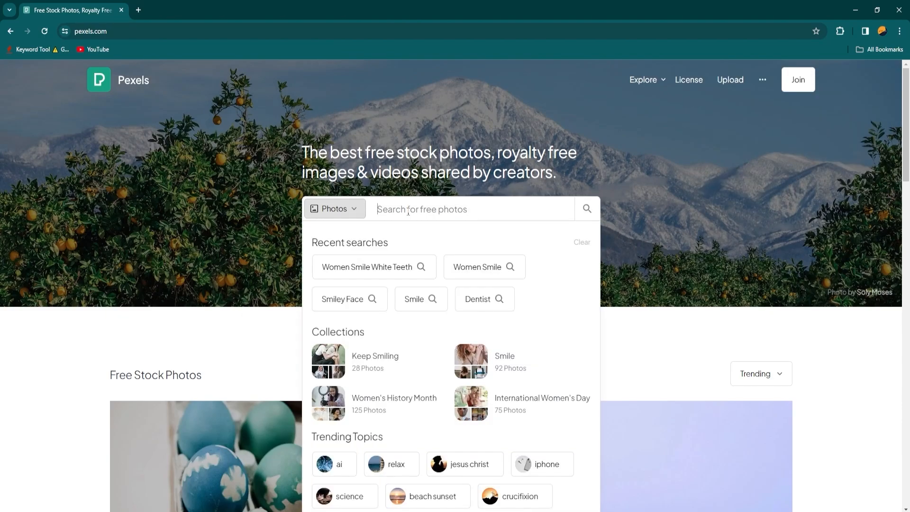
{"action": "type", "text": "de"}
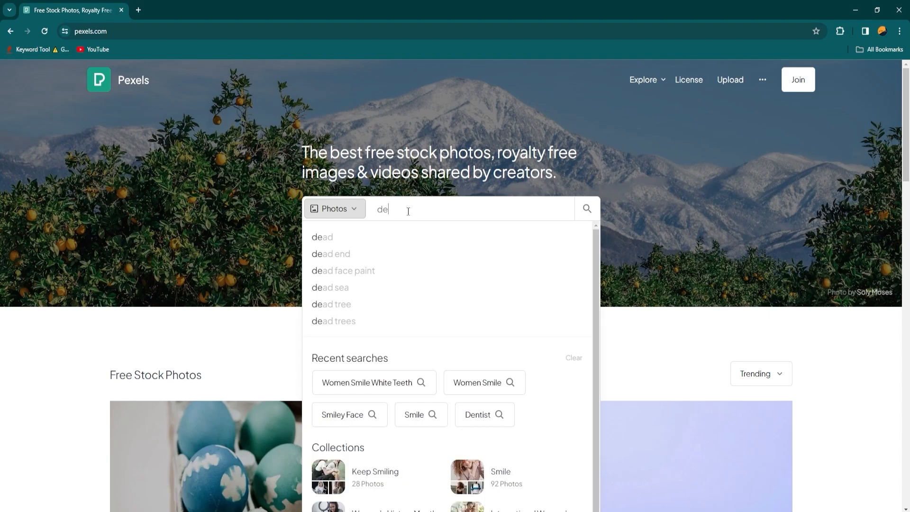
{"action": "type", "text": "n"}
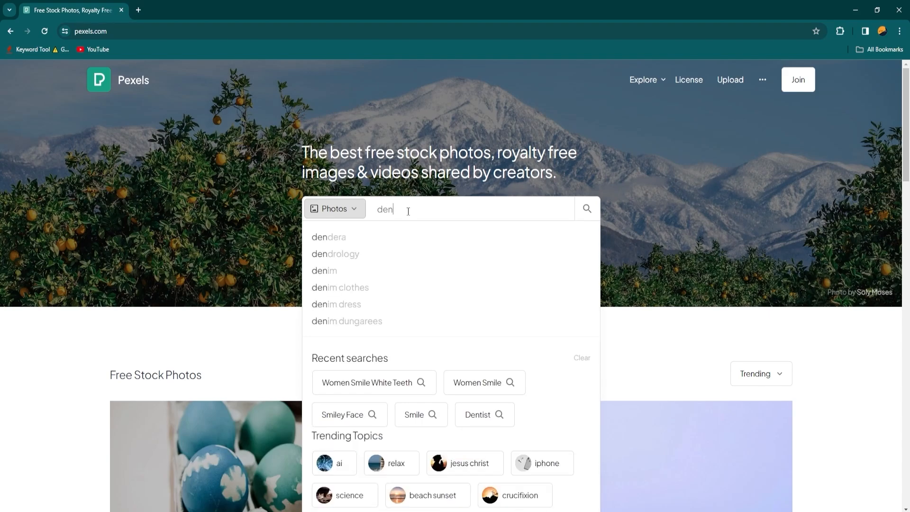
{"action": "type", "text": "tist"}
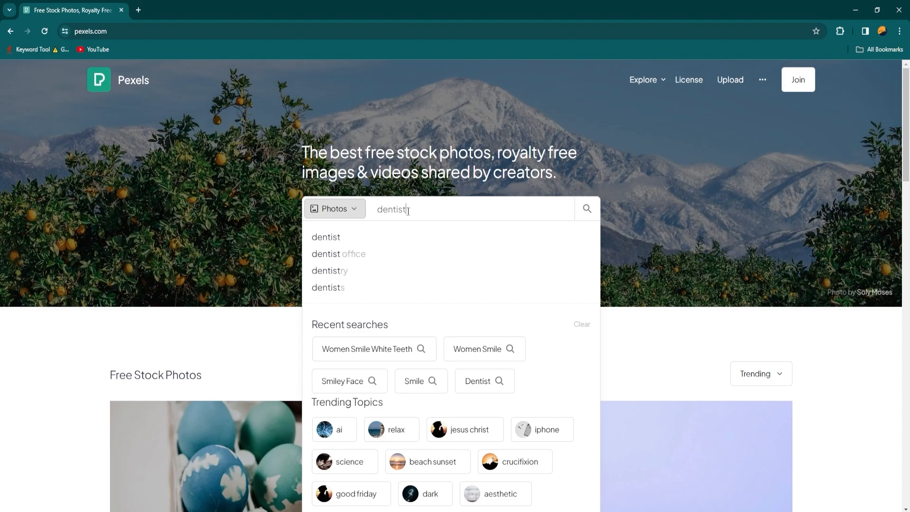
{"action": "key", "text": "Return"}
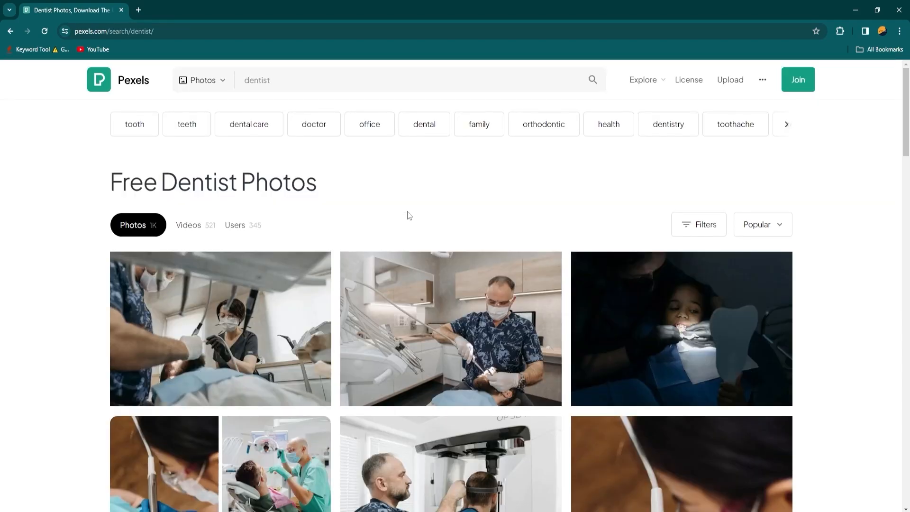
Browse the dentist photos and bring the downloaded 3845653 (1) dentist-and-patient photo from the Downloads folder onto the Figma canvas
{"action": "scroll", "coordinate": [409, 216], "scroll_direction": "down", "scroll_amount": 12}
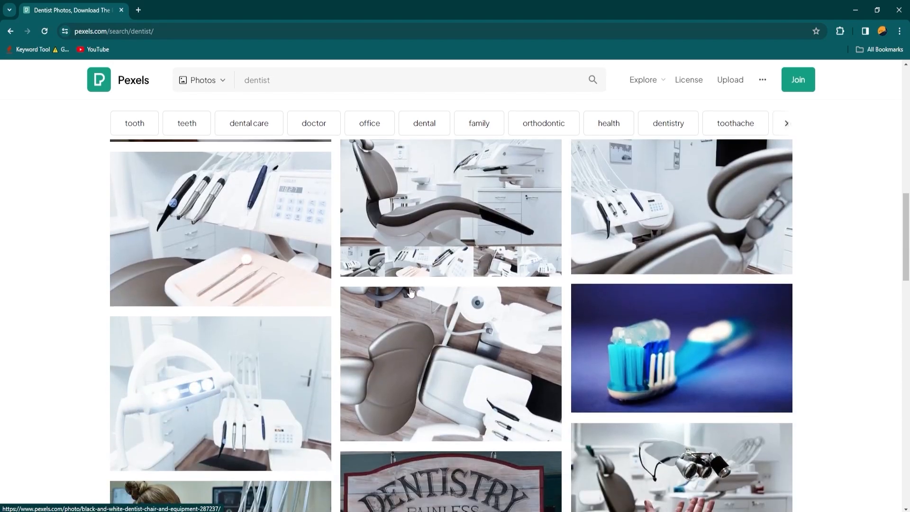
{"action": "scroll", "coordinate": [411, 291], "scroll_direction": "down", "scroll_amount": 15}
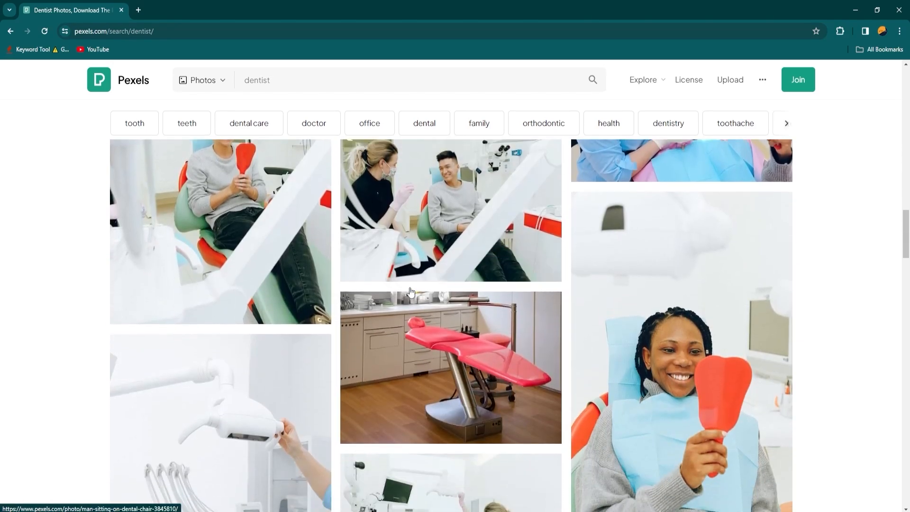
{"action": "scroll", "coordinate": [410, 292], "scroll_direction": "down", "scroll_amount": 10}
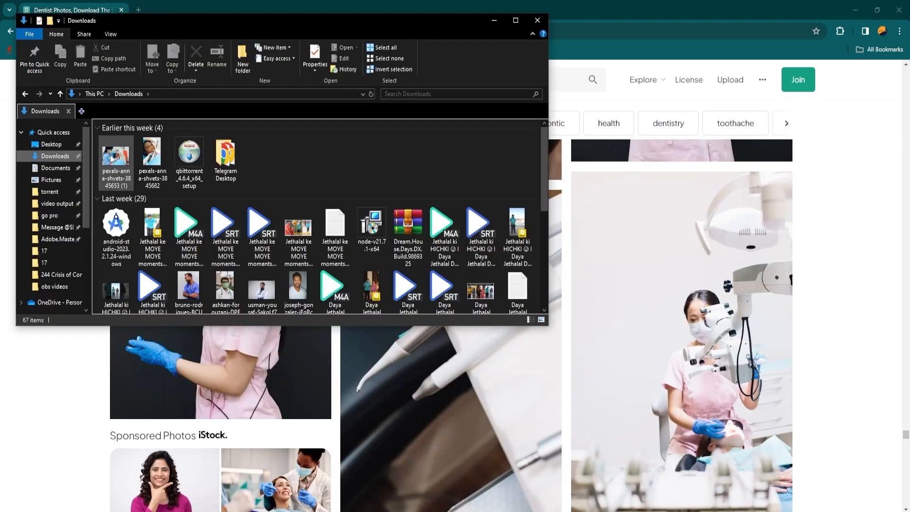
{"action": "left_click_drag", "start_coordinate": [112, 158], "coordinate": [357, 350]}
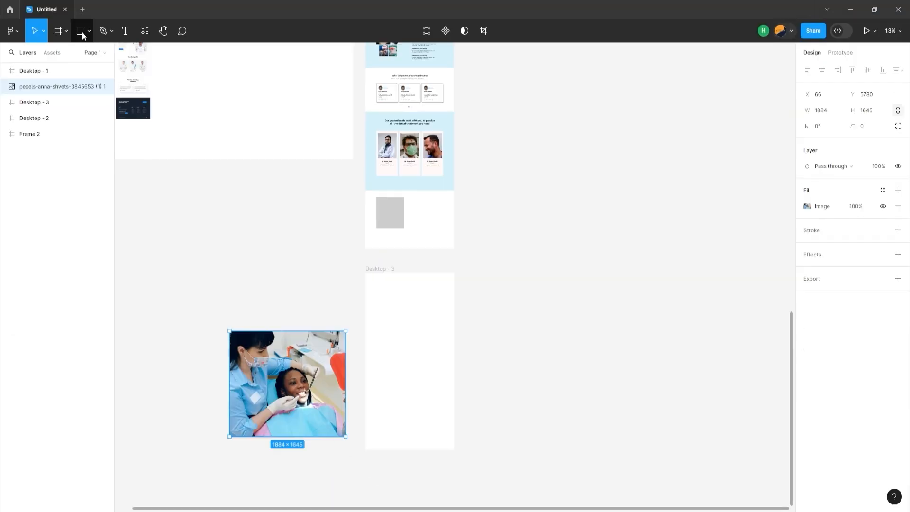
Draw a rectangle over the upper part of the Desktop - 3 frame and fit it to 1440 × 1064
{"action": "left_click", "coordinate": [81, 33]}
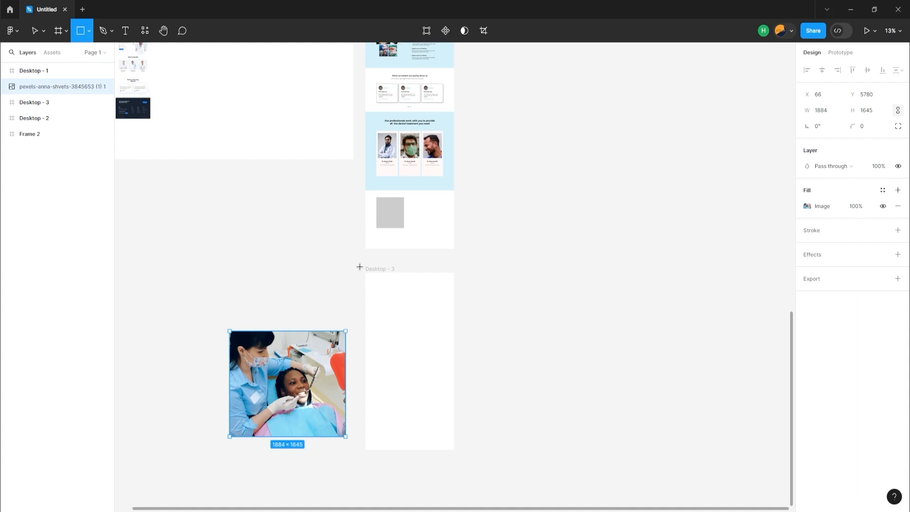
{"action": "mouse_move", "coordinate": [360, 267]}
{"action": "left_mouse_down"}
{"action": "mouse_move", "coordinate": [394, 310]}
{"action": "mouse_move", "coordinate": [469, 343]}
{"action": "left_mouse_up"}
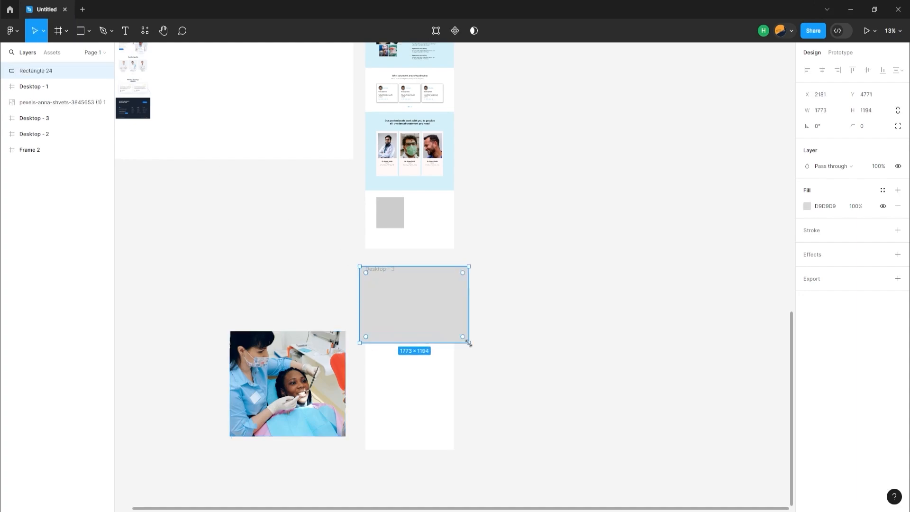
{"action": "scroll", "coordinate": [468, 342], "scroll_direction": "up", "scroll_amount": 5, "text": "ctrl"}
Place the photo and the rectangle inside Desktop - 3, with the photo layered above the rectangle and spanning the frame's width
{"action": "left_click", "coordinate": [172, 369]}
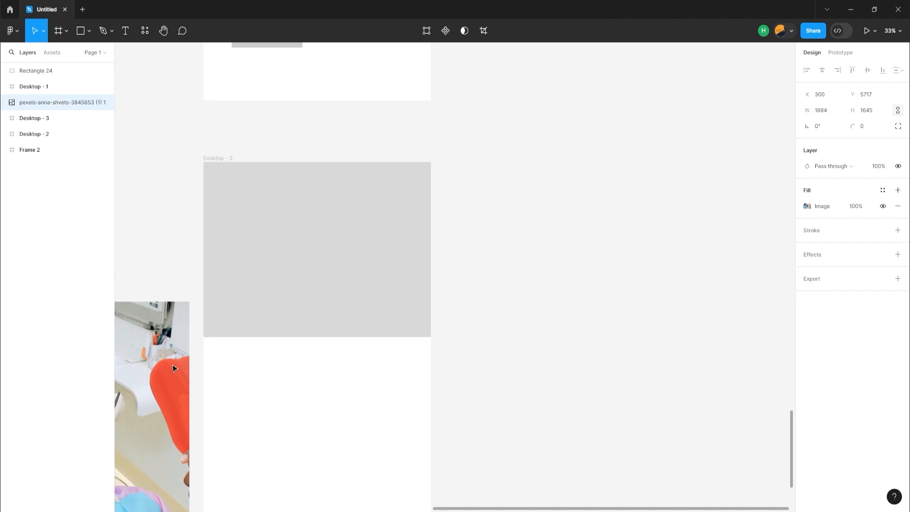
{"action": "left_click_drag", "start_coordinate": [172, 368], "coordinate": [277, 335]}
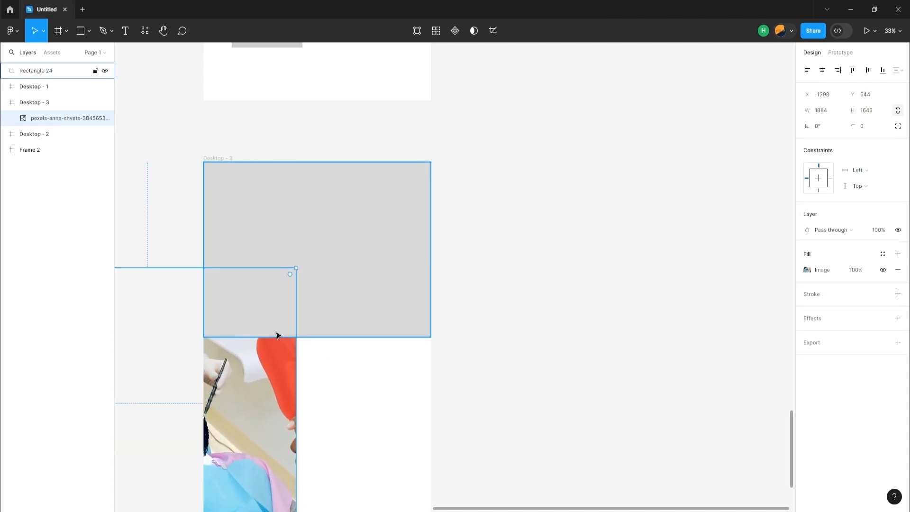
{"action": "left_click_drag", "start_coordinate": [35, 71], "coordinate": [47, 111]}
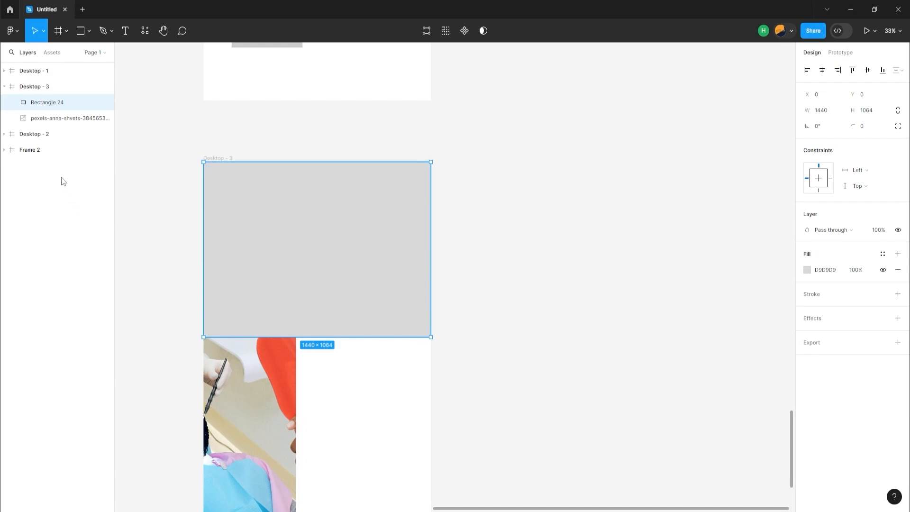
{"action": "left_click_drag", "start_coordinate": [46, 121], "coordinate": [48, 101]}
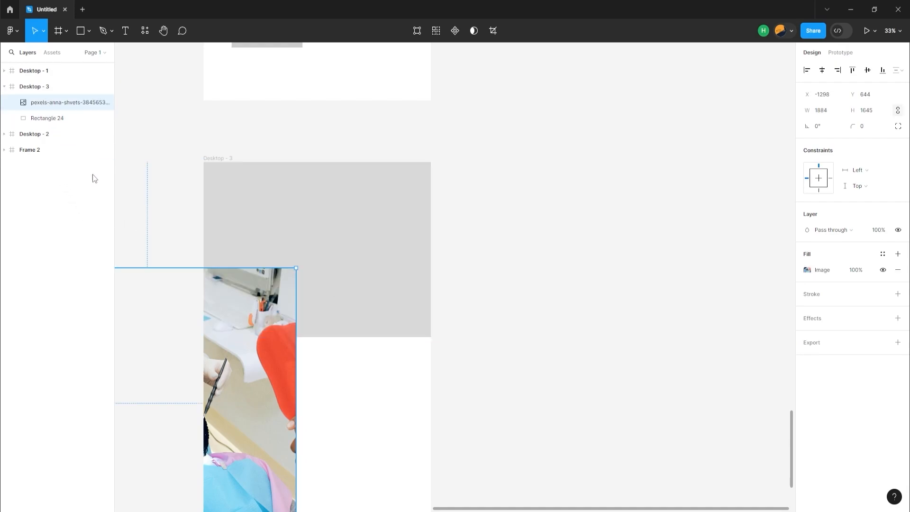
{"action": "left_click_drag", "start_coordinate": [190, 303], "coordinate": [335, 306]}
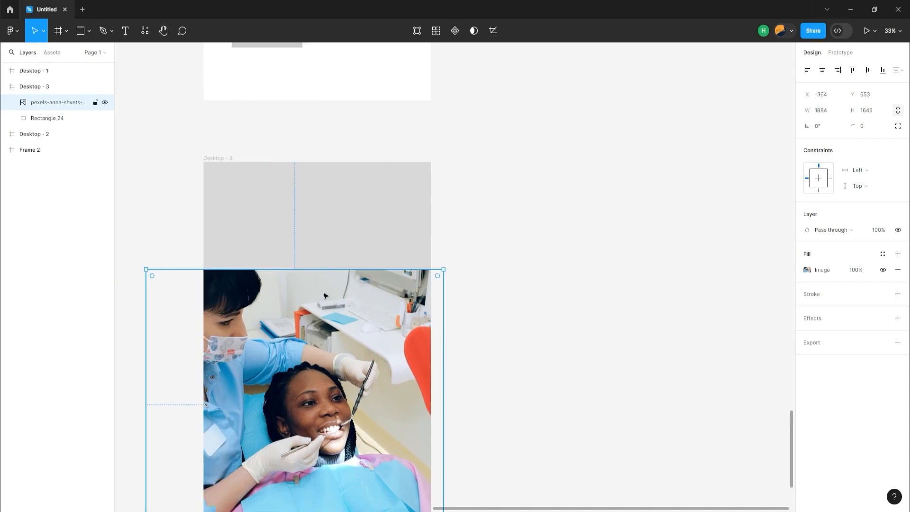
Mask the photo with the rectangle and shift both upward, sizing the photo to about 1705 × 1489 so it fills the mask
{"action": "left_click", "coordinate": [288, 250], "text": "shift"}
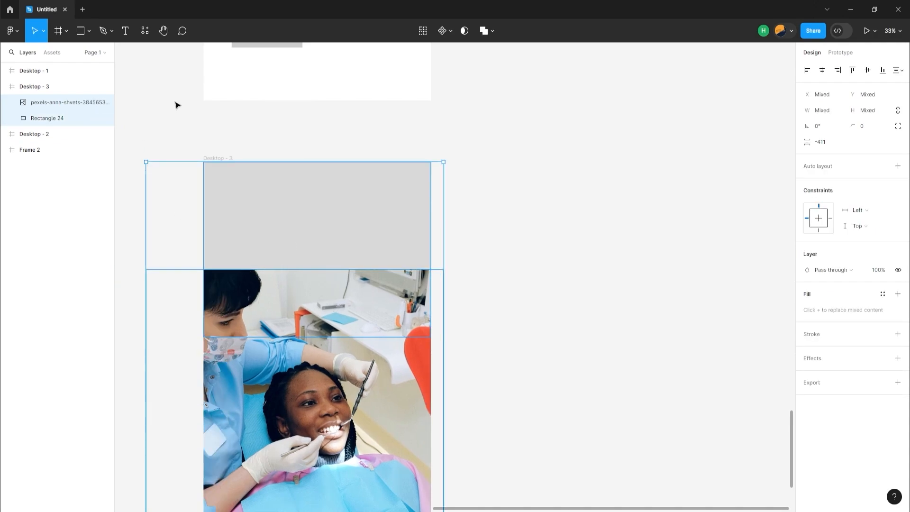
{"action": "left_click", "coordinate": [464, 31]}
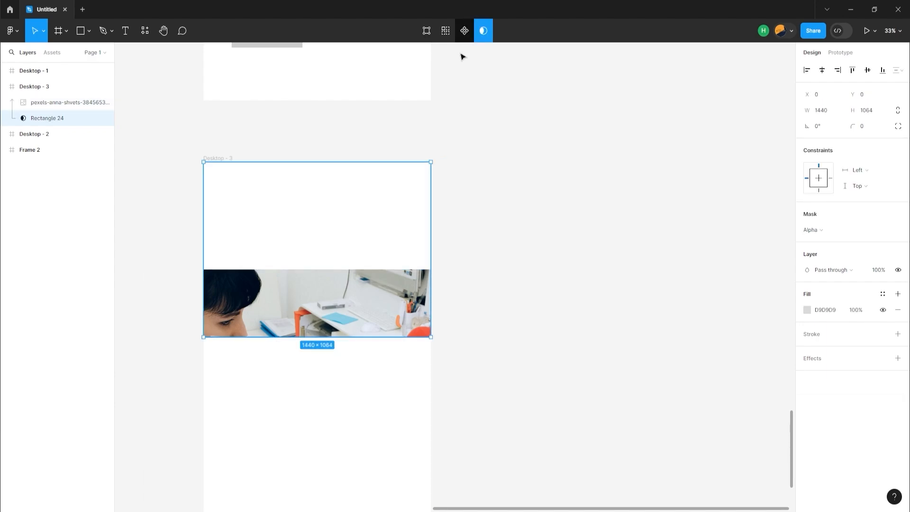
{"action": "mouse_move", "coordinate": [313, 305]}
{"action": "left_mouse_down"}
{"action": "mouse_move", "coordinate": [317, 261]}
{"action": "mouse_move", "coordinate": [317, 289]}
{"action": "left_mouse_up"}
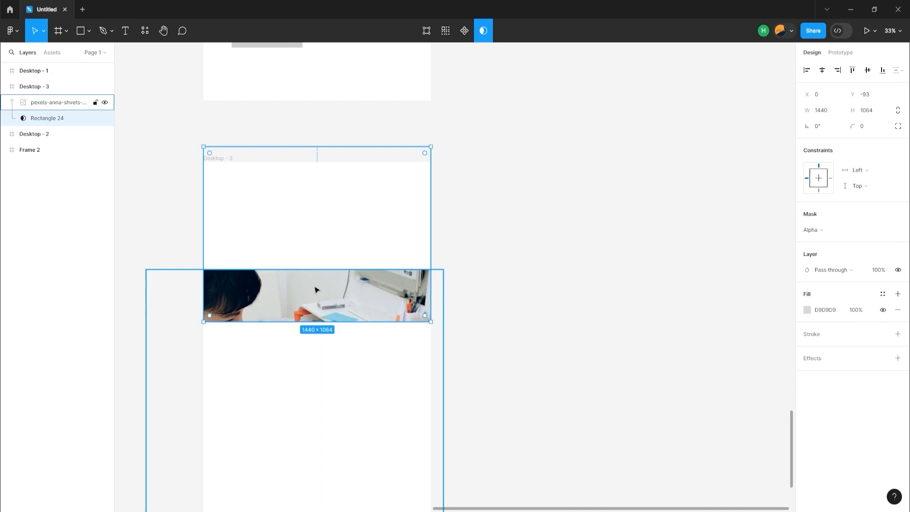
{"action": "double_click", "coordinate": [309, 307]}
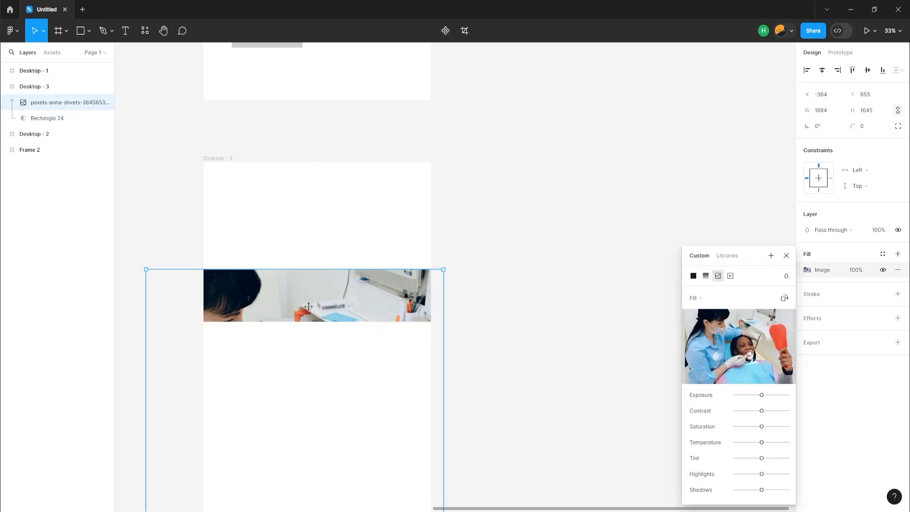
{"action": "left_click_drag", "start_coordinate": [309, 307], "coordinate": [322, 174]}
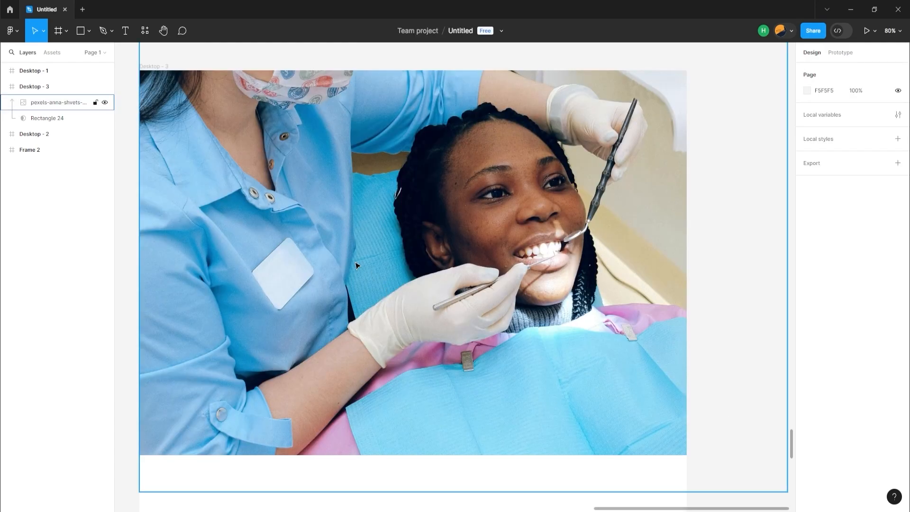
Group the photo with its rectangle mask inside Desktop - 3 and clear the selection
{"action": "left_click", "coordinate": [26, 104]}
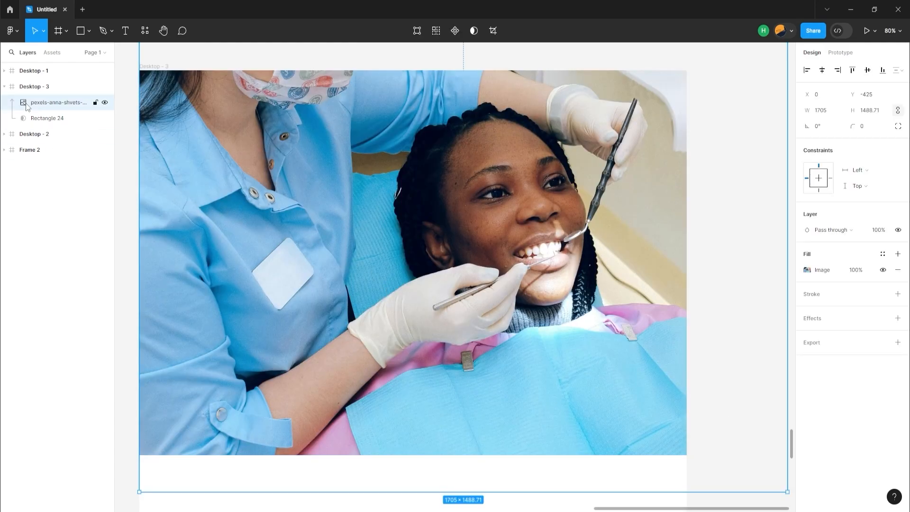
{"action": "left_click", "coordinate": [27, 118], "text": "shift"}
{"action": "right_click", "coordinate": [27, 117]}
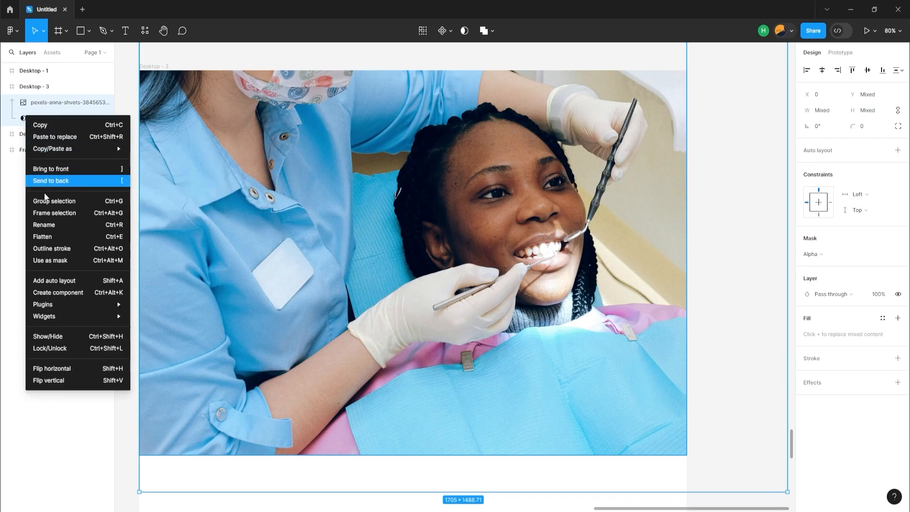
{"action": "left_click", "coordinate": [59, 201]}
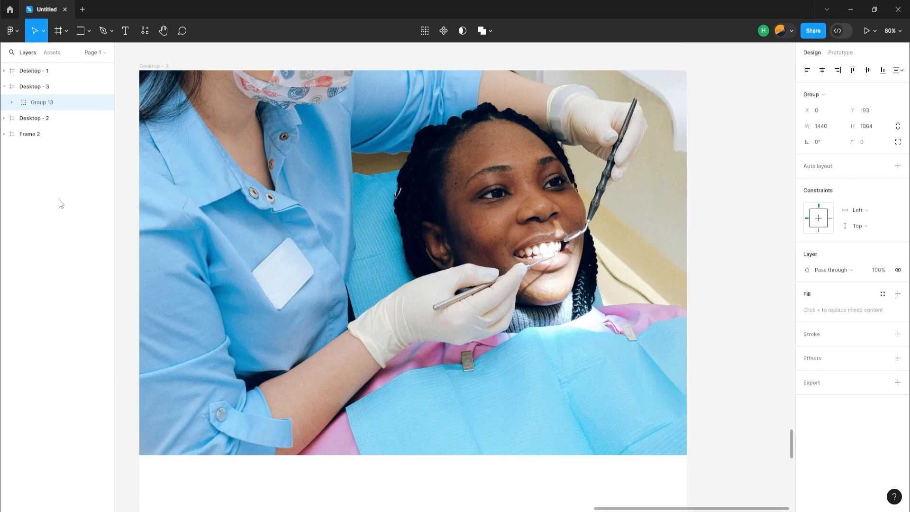
{"action": "left_click", "coordinate": [279, 281]}
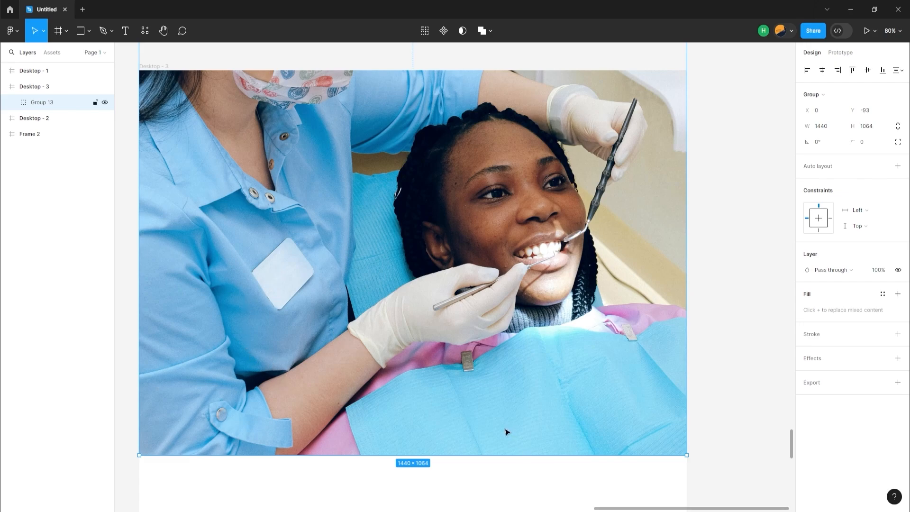
{"action": "left_click", "coordinate": [759, 286]}
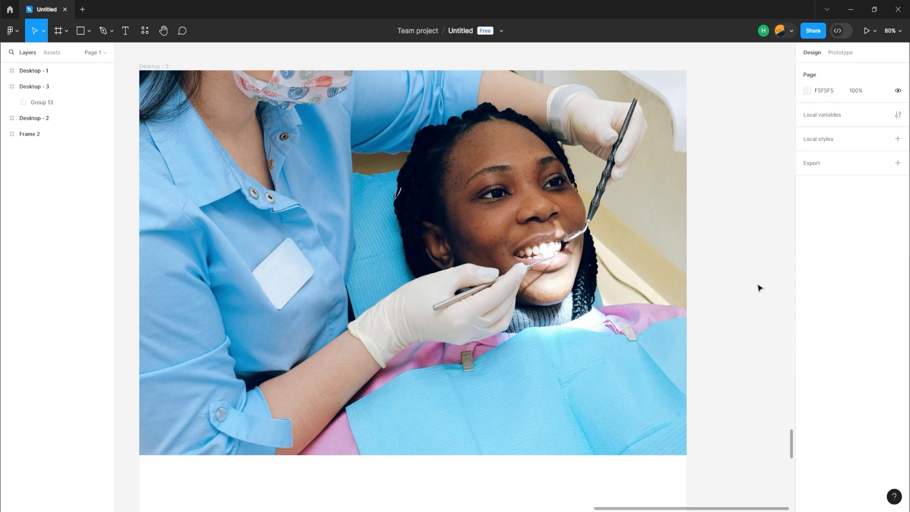
Cover the hero photo in Desktop - 3 with a 1440 × 971 rectangle filled black (000000) at 35% opacity
{"action": "scroll", "coordinate": [759, 286], "scroll_direction": "down", "scroll_amount": 5}
{"action": "left_click", "coordinate": [34, 87]}
{"action": "left_click", "coordinate": [80, 30]}
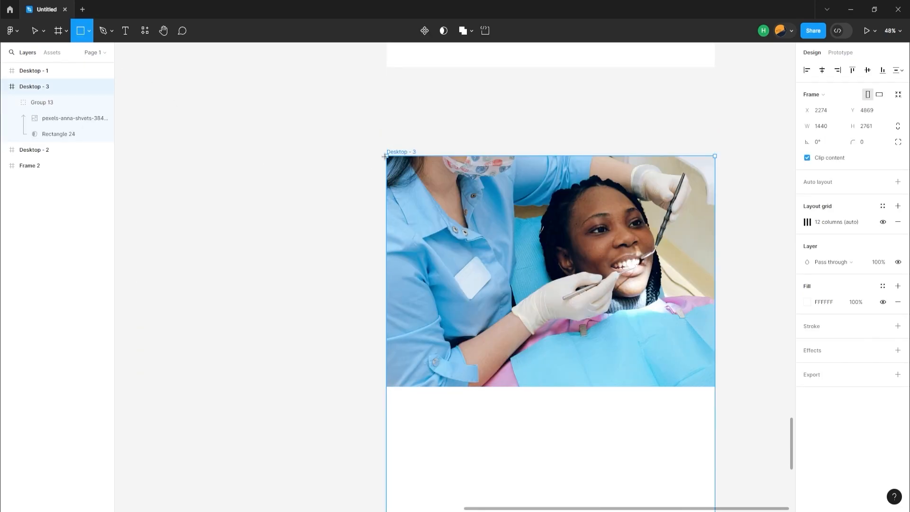
{"action": "left_click_drag", "start_coordinate": [385, 155], "coordinate": [714, 386]}
{"action": "left_click", "coordinate": [807, 270]}
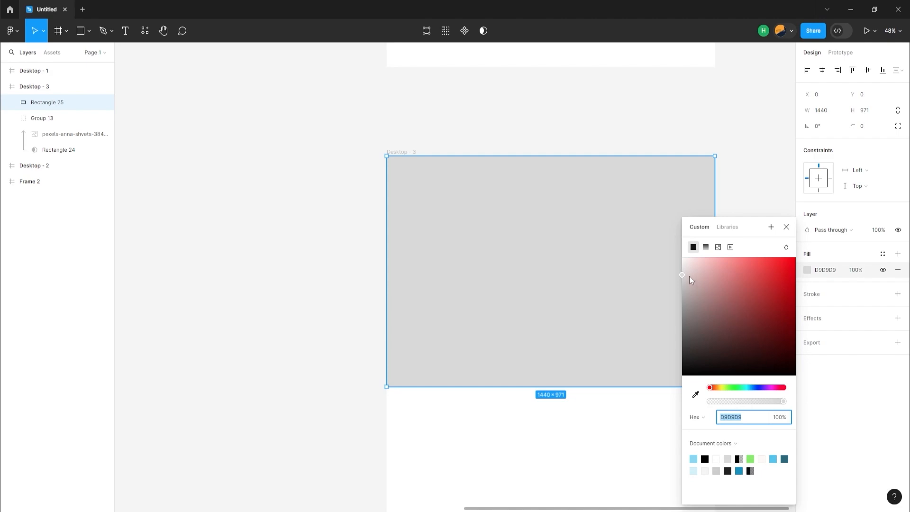
{"action": "left_click_drag", "start_coordinate": [689, 278], "coordinate": [687, 395]}
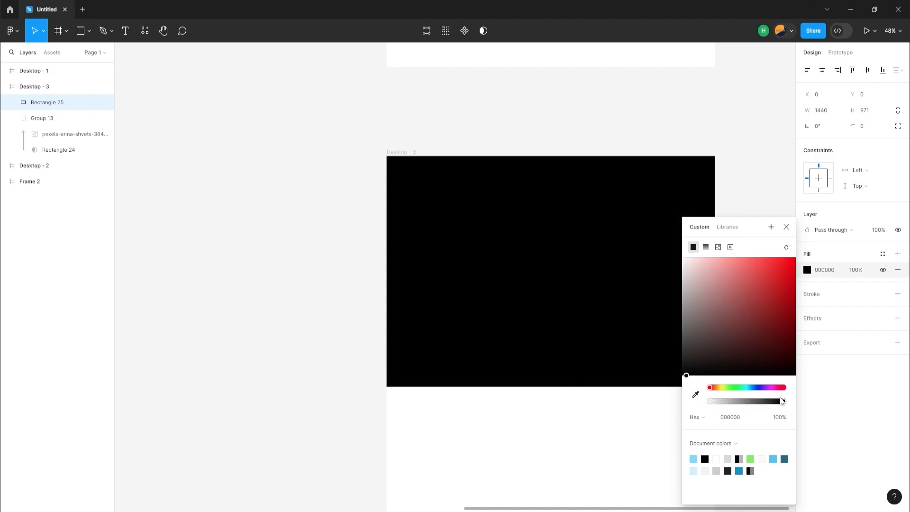
{"action": "left_click_drag", "start_coordinate": [781, 401], "coordinate": [736, 403]}
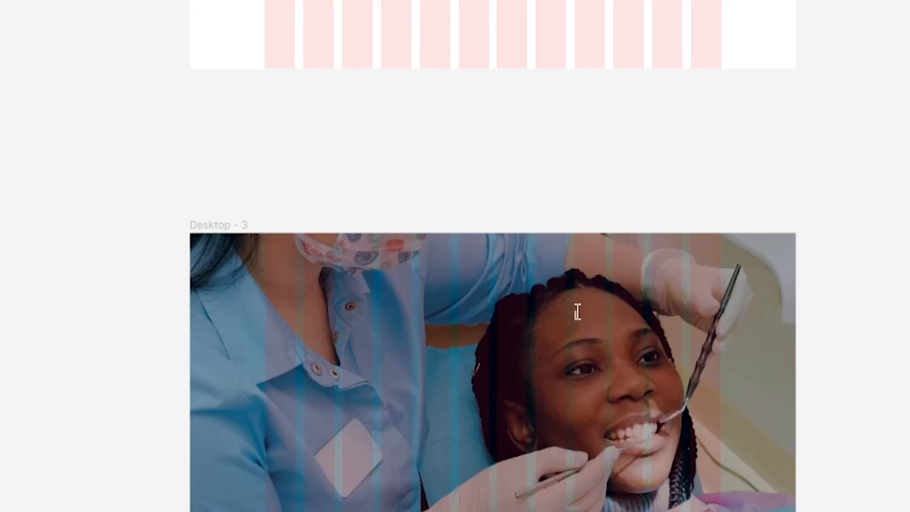
Add a white Montserrat Bold 16 "Home" label over the photo and place a copy to its right reading "Service"
{"action": "left_click", "coordinate": [577, 312]}
{"action": "type", "text": "Home"}
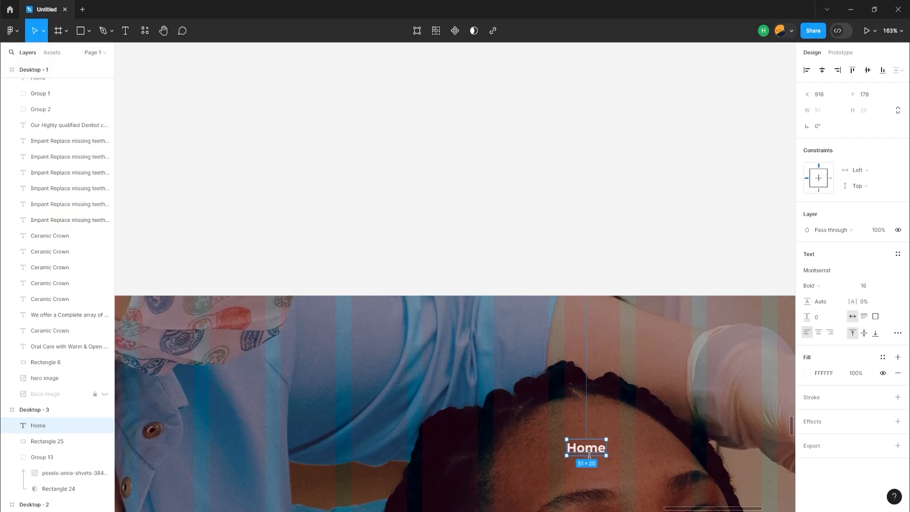
{"action": "left_click_drag", "start_coordinate": [589, 455], "coordinate": [651, 451], "text": "alt"}
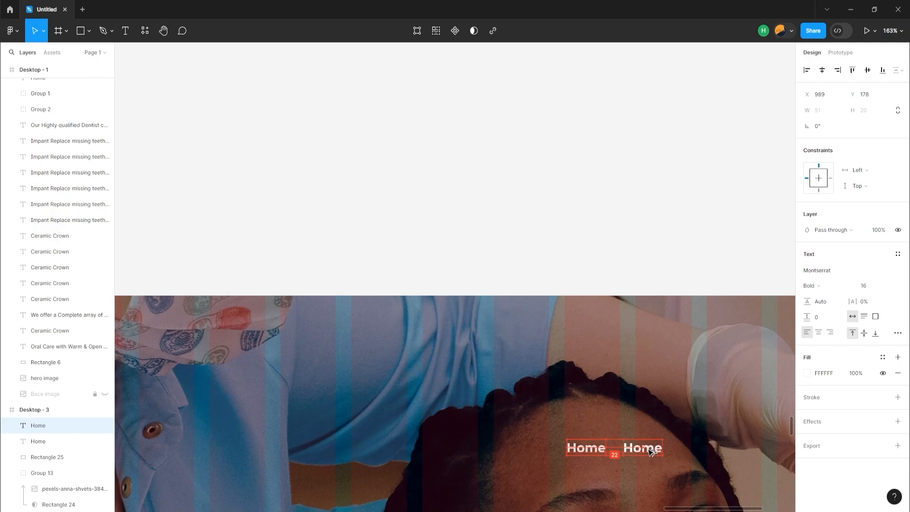
{"action": "double_click", "coordinate": [648, 449]}
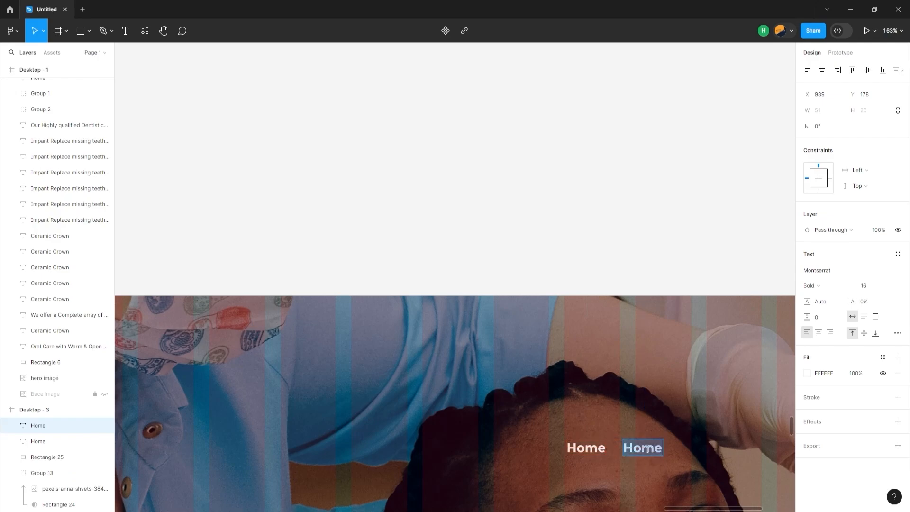
{"action": "type", "text": "serv"}
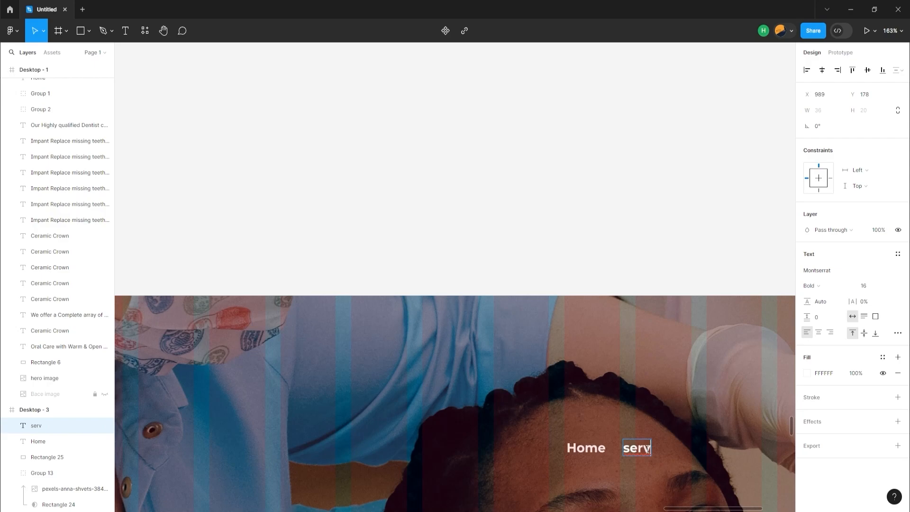
{"action": "type", "text": "ice"}
{"action": "key", "text": "Escape"}
{"action": "key", "text": "shift+0"}
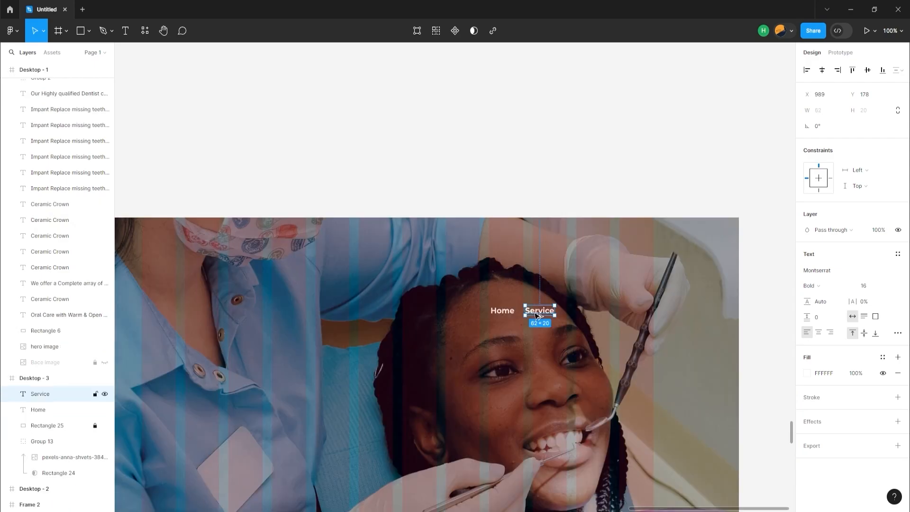
Duplicate the "Service" label to its right on the same line and change the copy's text to "About us"
{"action": "left_click_drag", "start_coordinate": [540, 310], "coordinate": [575, 312], "text": "alt"}
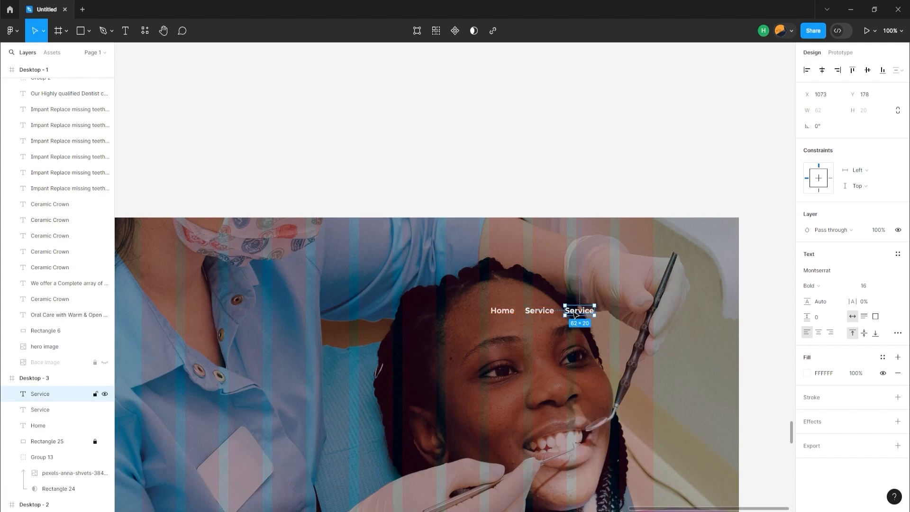
{"action": "double_click", "coordinate": [573, 312]}
{"action": "type", "text": "A"}
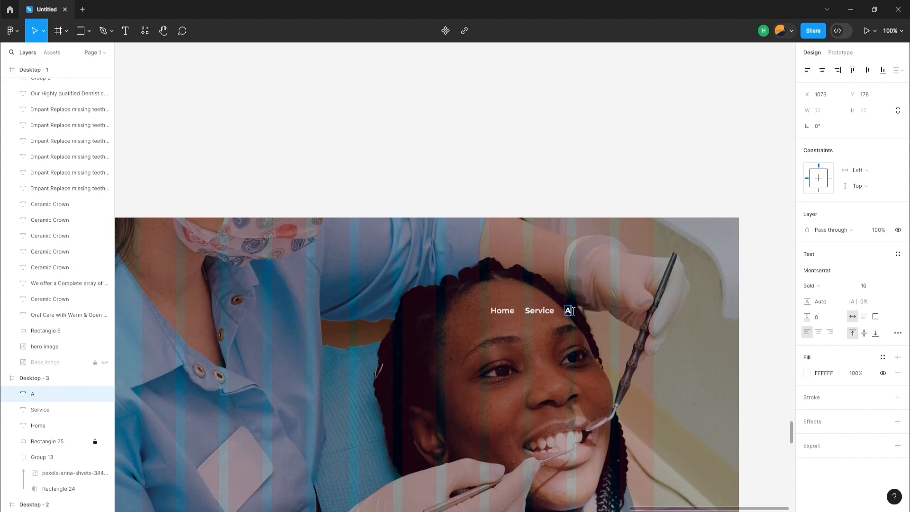
{"action": "type", "text": "bout us"}
{"action": "key", "text": "Escape"}
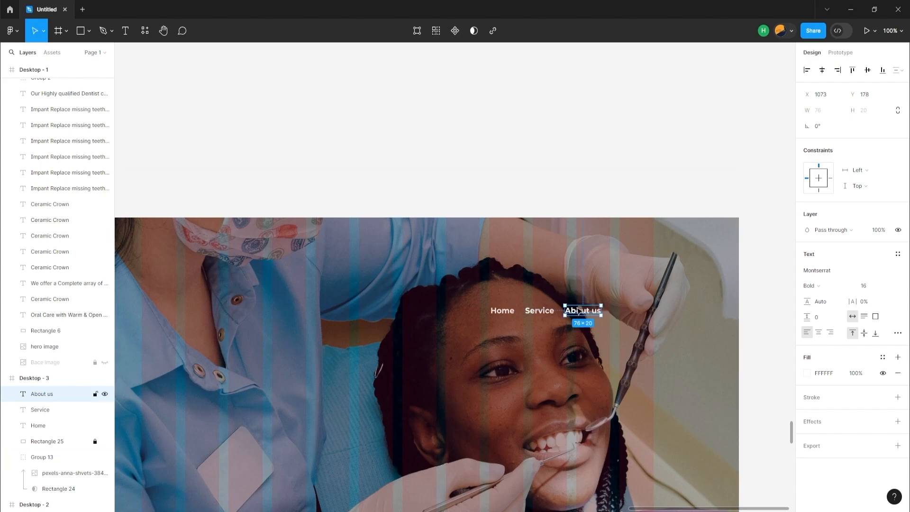
Duplicate the "About us" label to its right and change the copy's text to "Doctor"
{"action": "left_click_drag", "start_coordinate": [578, 311], "coordinate": [620, 313]}
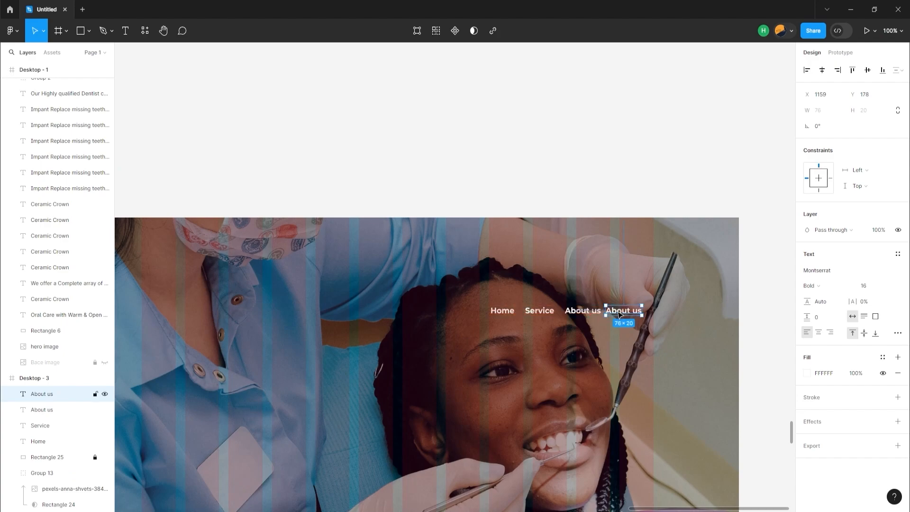
{"action": "double_click", "coordinate": [618, 312]}
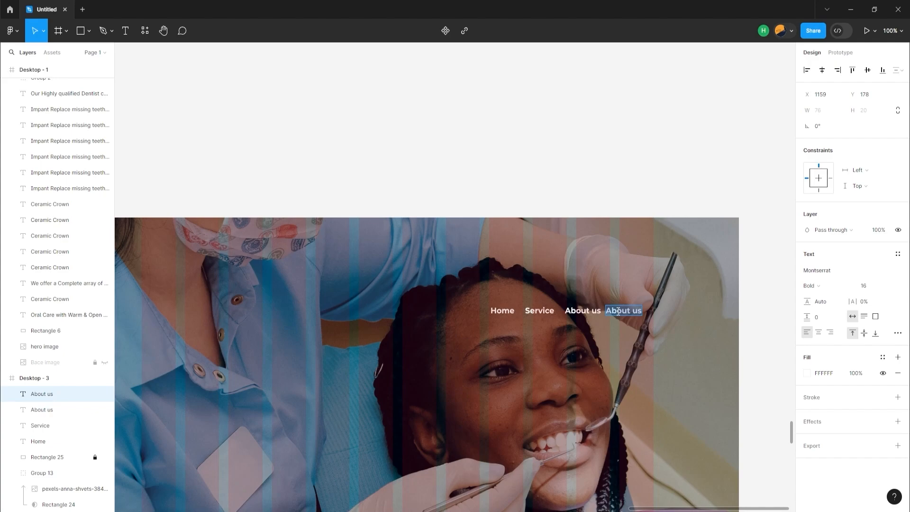
{"action": "type", "text": "Doctor"}
{"action": "left_click", "coordinate": [607, 320]}
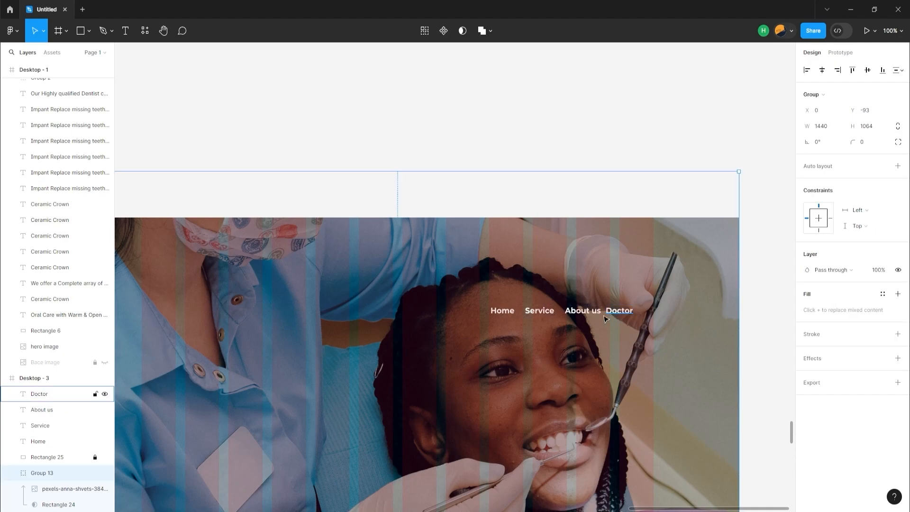
Distribute the Home, Service, About us and Doctor labels evenly in the row and widen the spacing between them
{"action": "left_click", "coordinate": [506, 311], "text": "shift"}
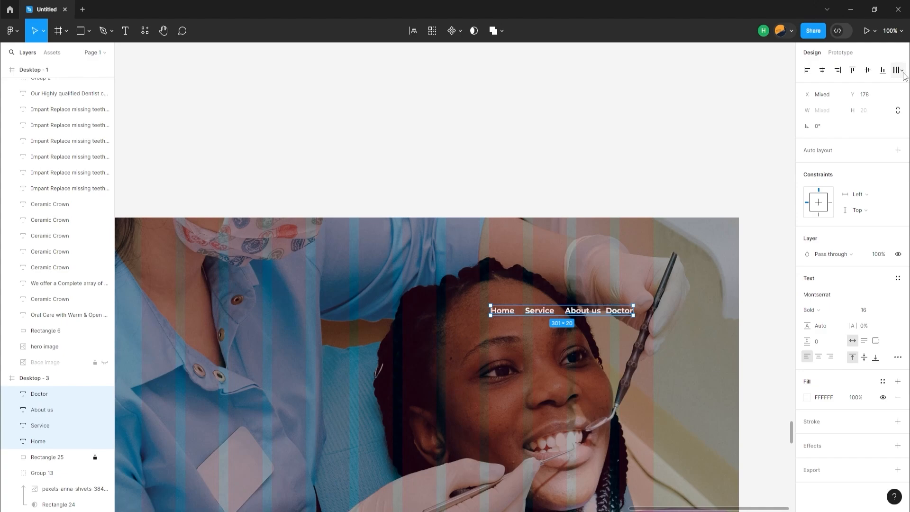
{"action": "left_click", "coordinate": [902, 72]}
{"action": "left_click", "coordinate": [848, 112]}
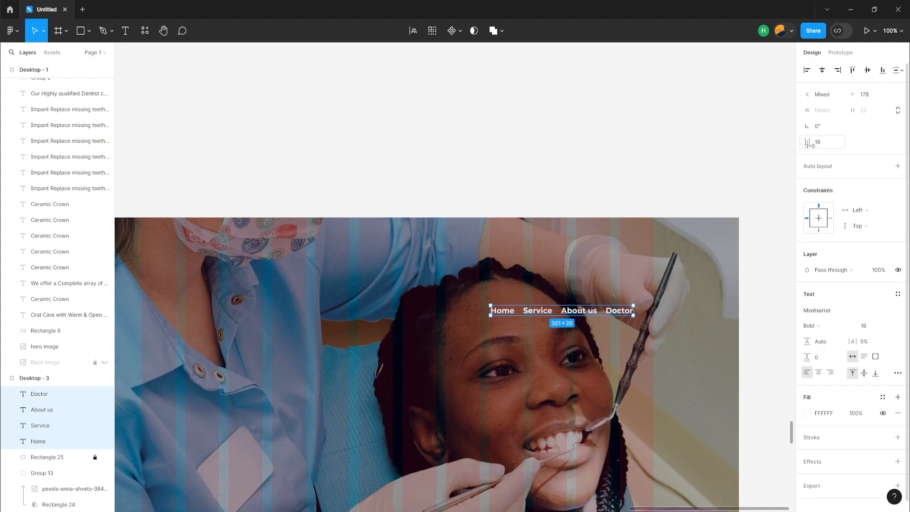
{"action": "left_click_drag", "start_coordinate": [810, 143], "coordinate": [817, 148]}
{"action": "left_click_drag", "start_coordinate": [477, 314], "coordinate": [472, 300]}
{"action": "left_click_drag", "start_coordinate": [473, 299], "coordinate": [470, 294]}
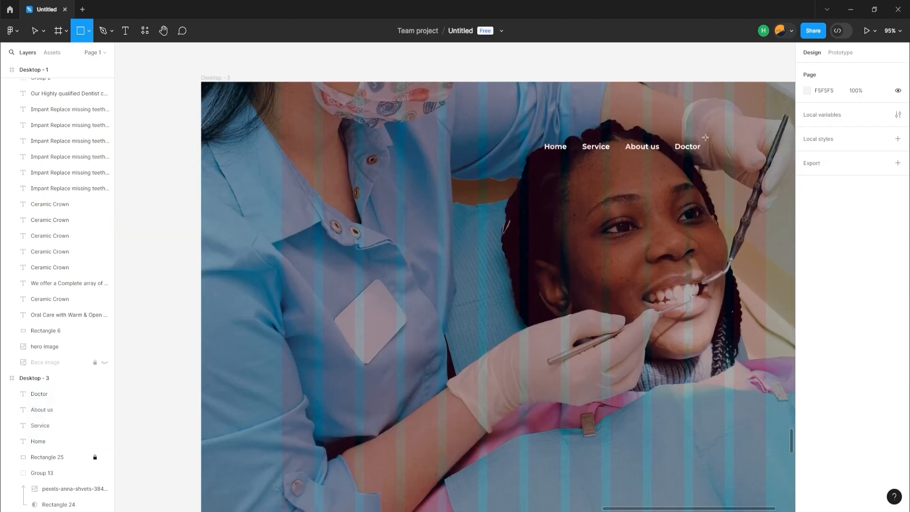
Draw a rectangle about 164 × 49 to the right of "Doctor" and add the black text "Book an Apointment" over it
{"action": "left_click_drag", "start_coordinate": [705, 138], "coordinate": [629, 160]}
{"action": "key", "text": "t"}
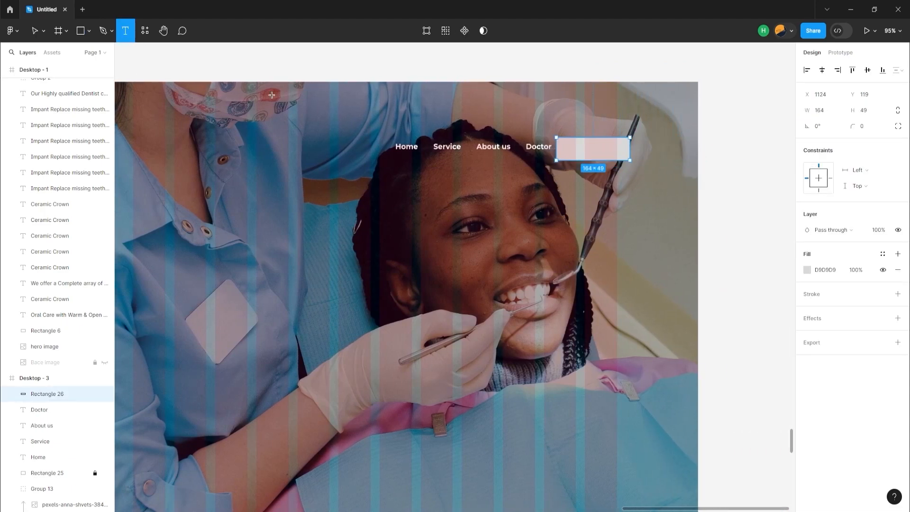
{"action": "left_click", "coordinate": [571, 155]}
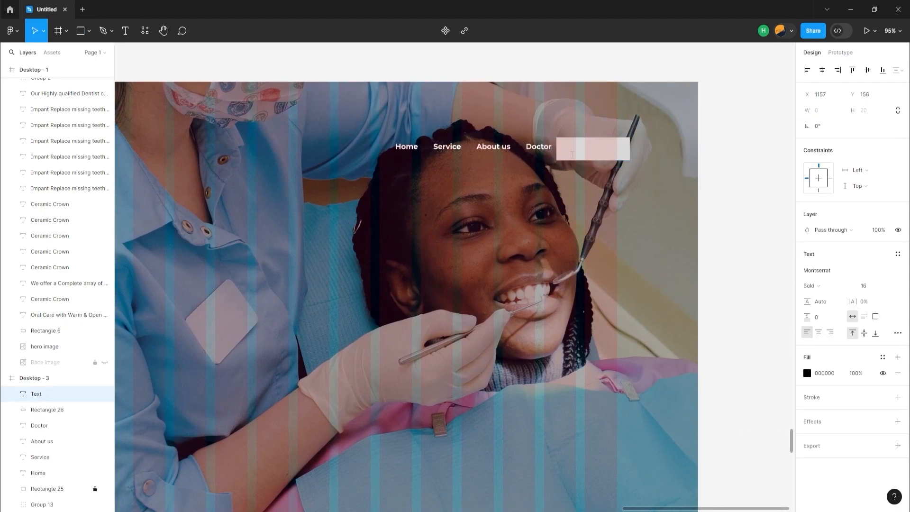
{"action": "type", "text": "book an Apointment"}
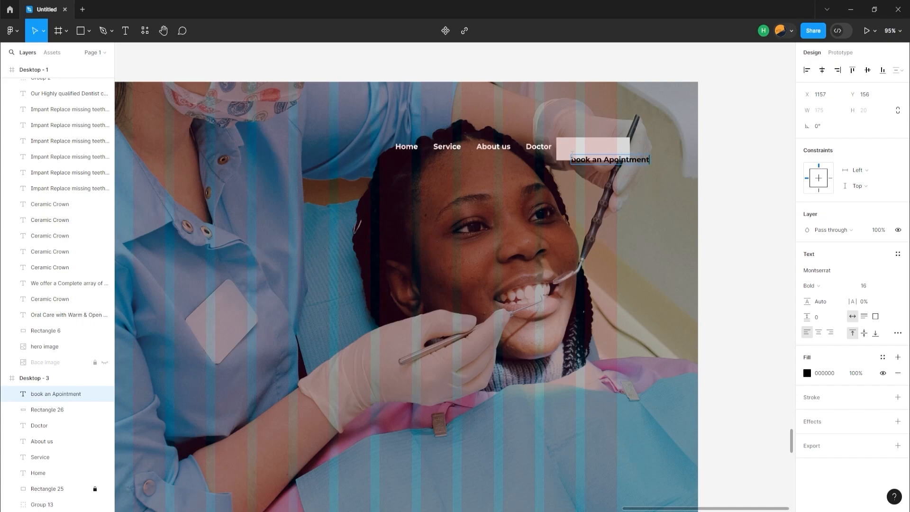
{"action": "left_click", "coordinate": [575, 159]}
{"action": "key", "text": "BackSpace"}
{"action": "type", "text": "B"}
{"action": "left_click", "coordinate": [625, 148]}
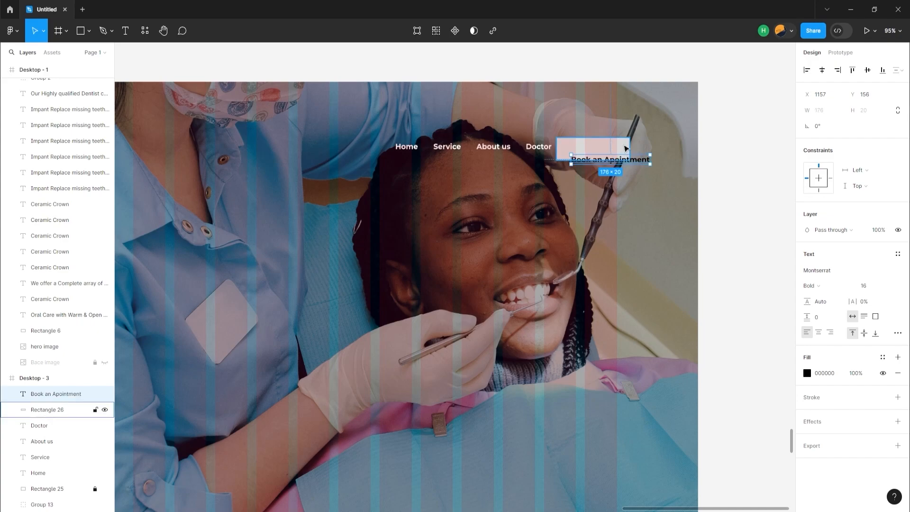
Widen the button rectangle to about 216 and center it and the "Book an Apointment" text on each other horizontally and vertically
{"action": "left_click", "coordinate": [626, 148]}
{"action": "left_click_drag", "start_coordinate": [633, 143], "coordinate": [653, 153]}
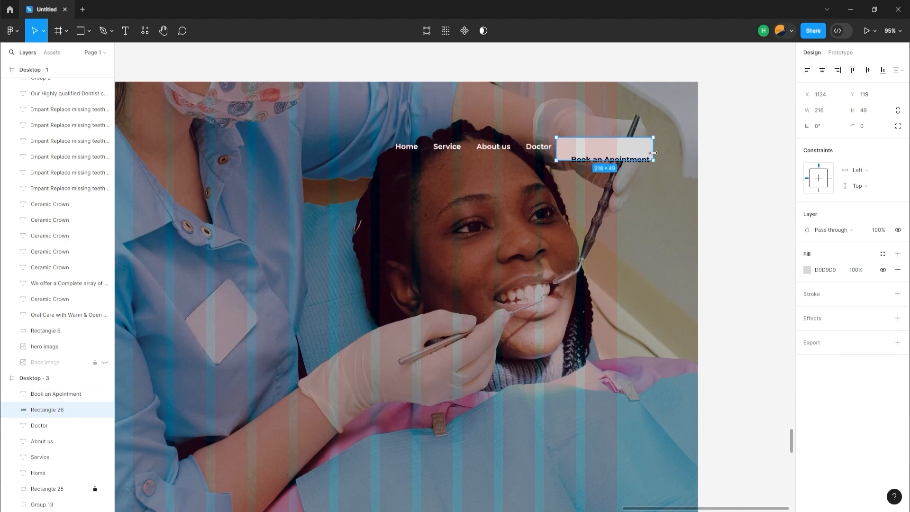
{"action": "left_click", "coordinate": [79, 399]}
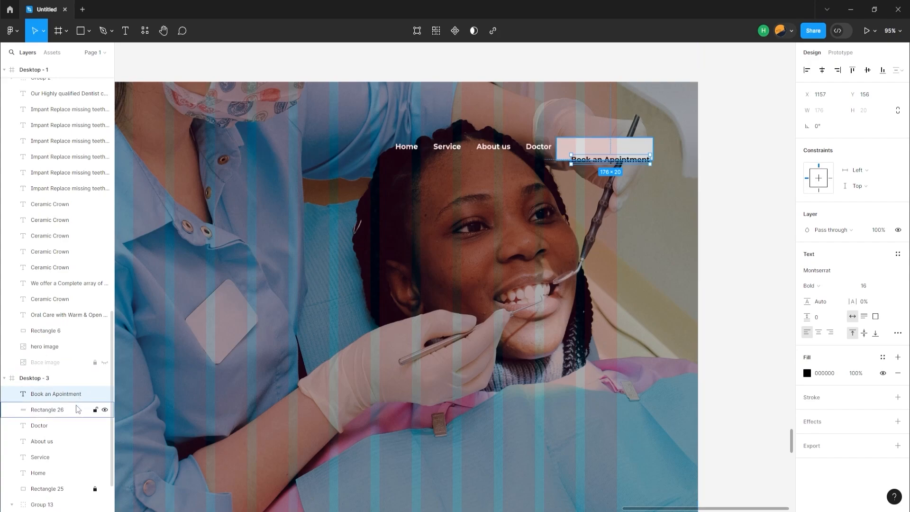
{"action": "left_click", "coordinate": [79, 409], "text": "shift"}
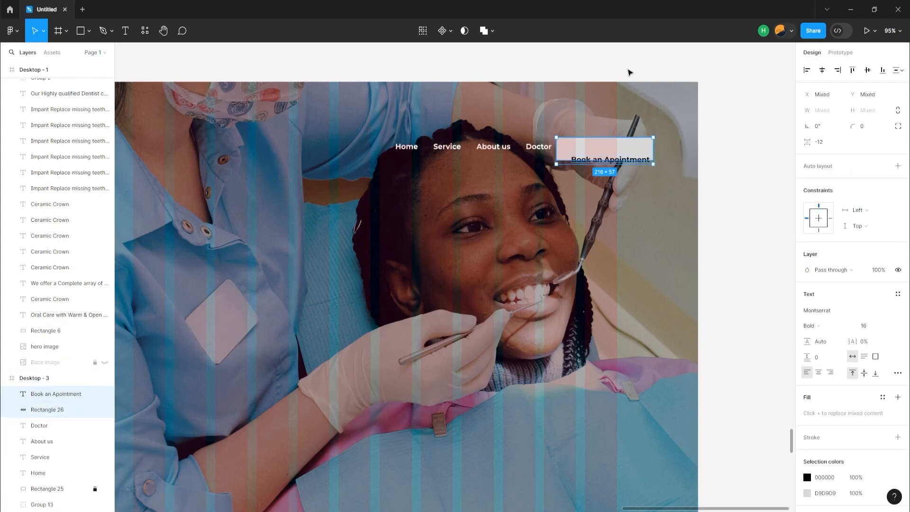
{"action": "left_click", "coordinate": [817, 70]}
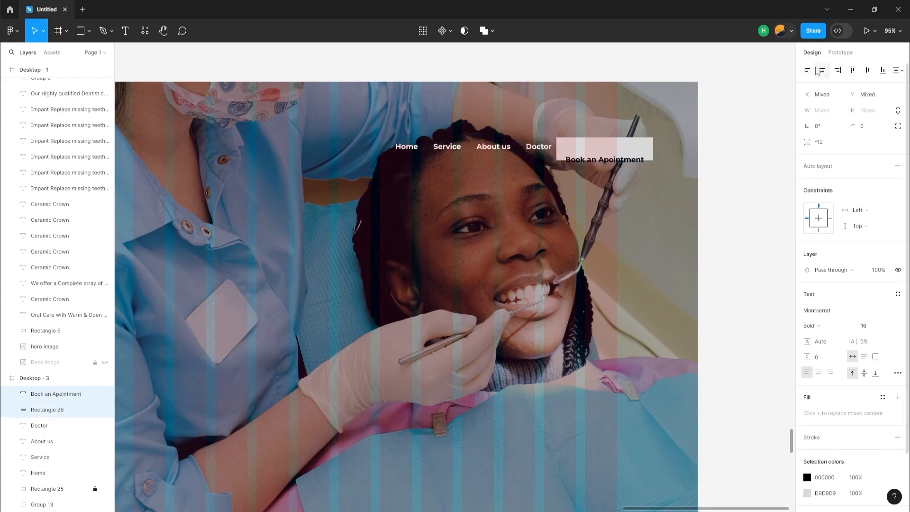
{"action": "left_click", "coordinate": [864, 72]}
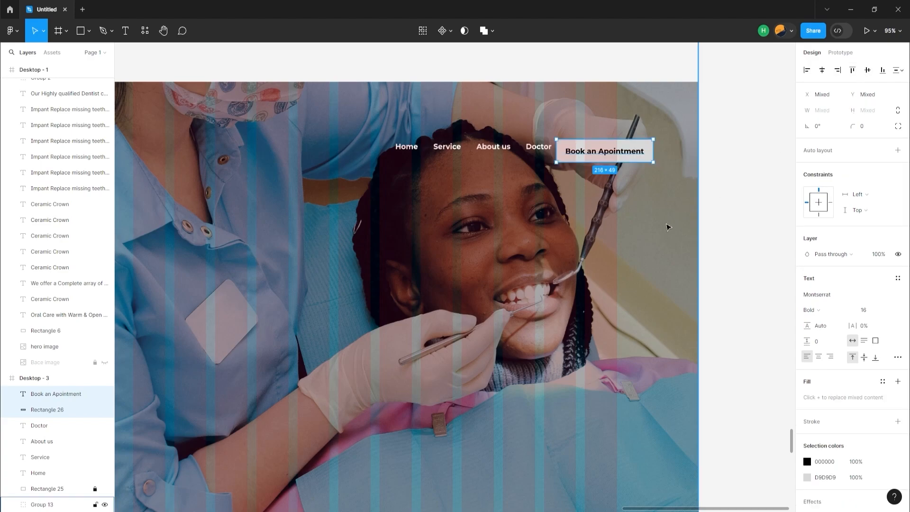
{"action": "left_click", "coordinate": [648, 227]}
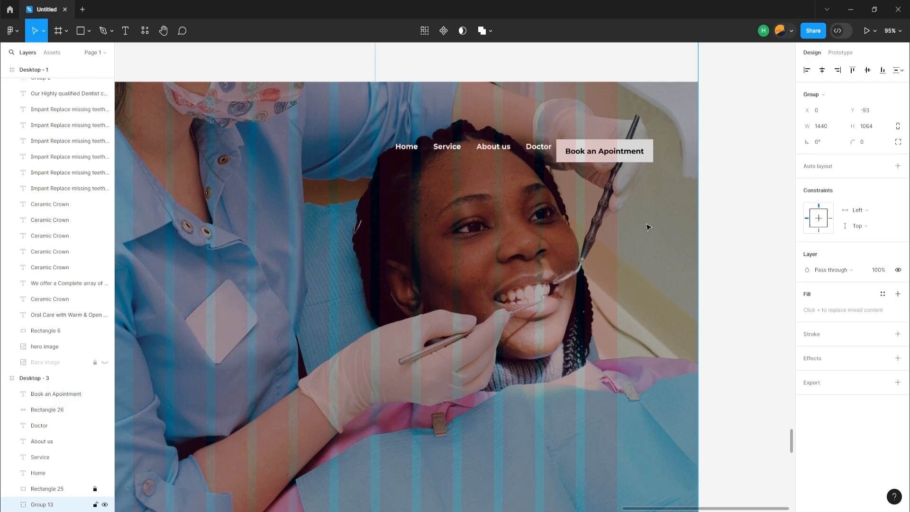
Fill the appointment button's rectangle with white (FFFFFF) and set its corner radius to 31
{"action": "left_click", "coordinate": [608, 163]}
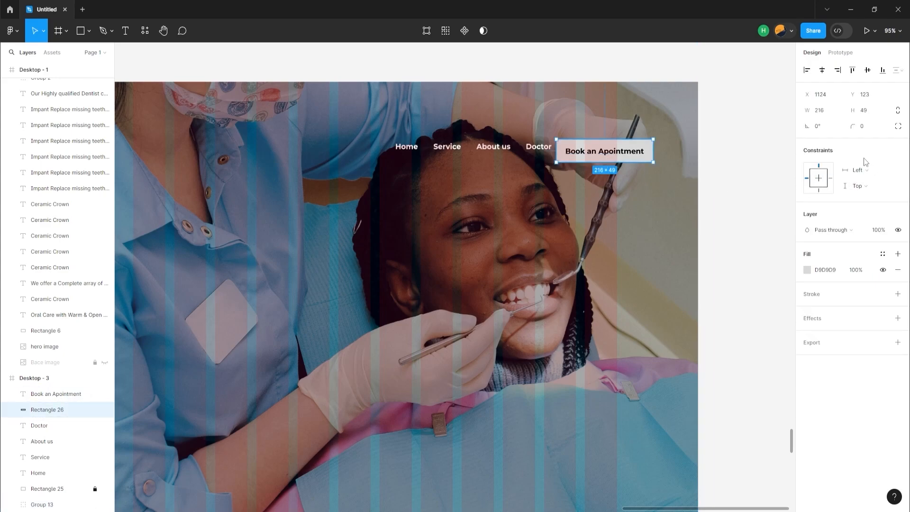
{"action": "left_click", "coordinate": [808, 271]}
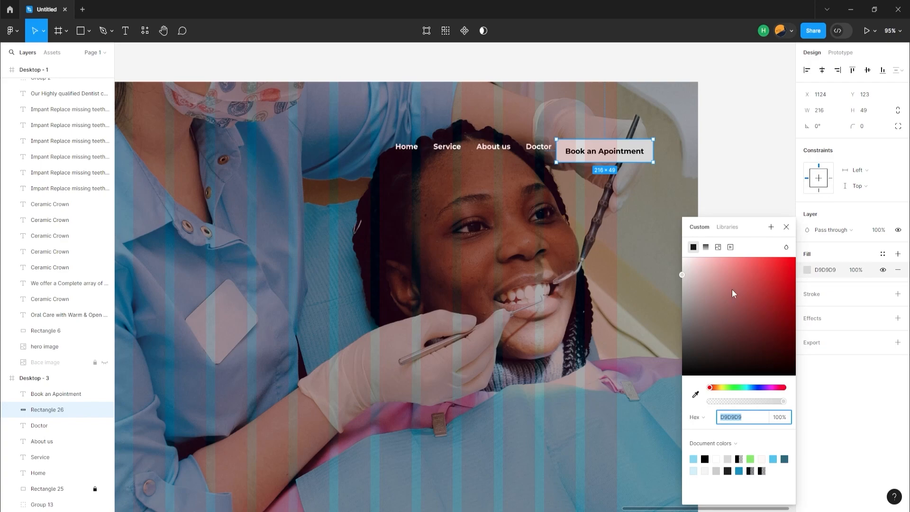
{"action": "left_click_drag", "start_coordinate": [683, 278], "coordinate": [683, 246]}
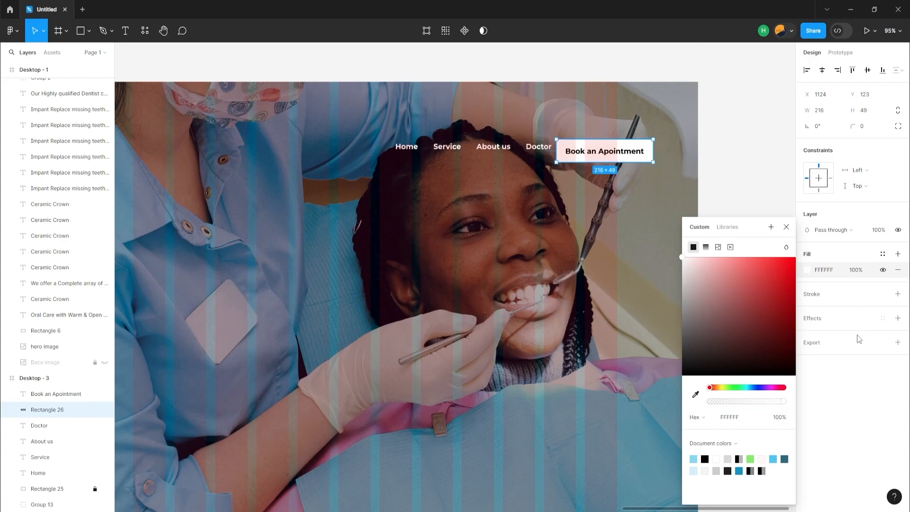
{"action": "left_click", "coordinate": [846, 377]}
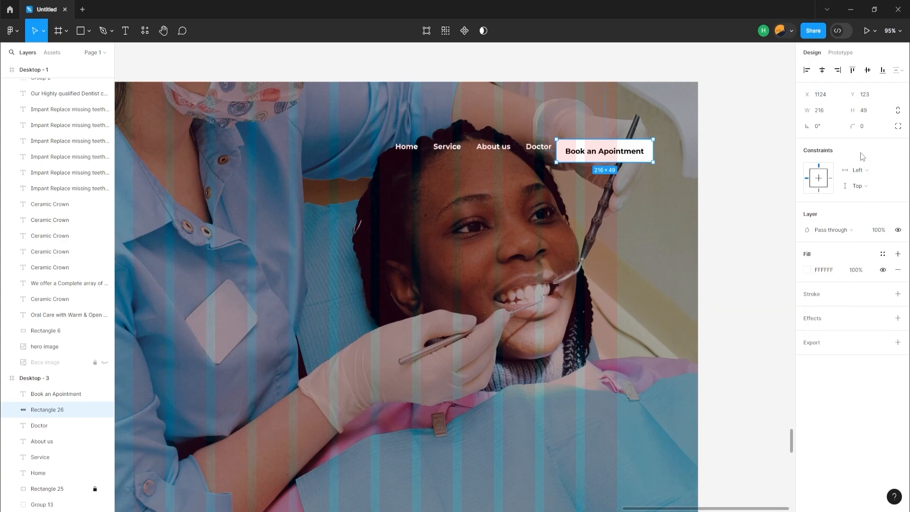
{"action": "left_click_drag", "start_coordinate": [852, 126], "coordinate": [532, 216]}
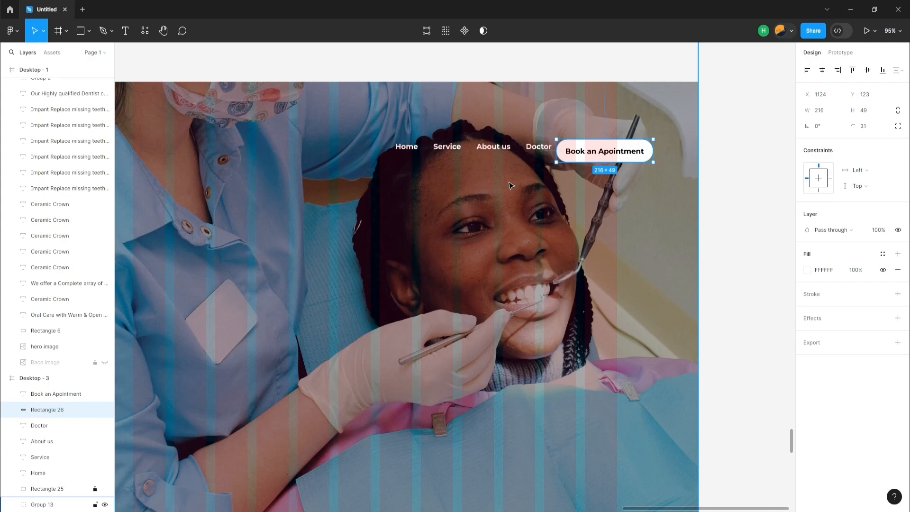
Align the Home, Service, About us and Doctor labels vertically centered with the appointment button and distribute them evenly
{"action": "left_click", "coordinate": [536, 153], "text": "shift"}
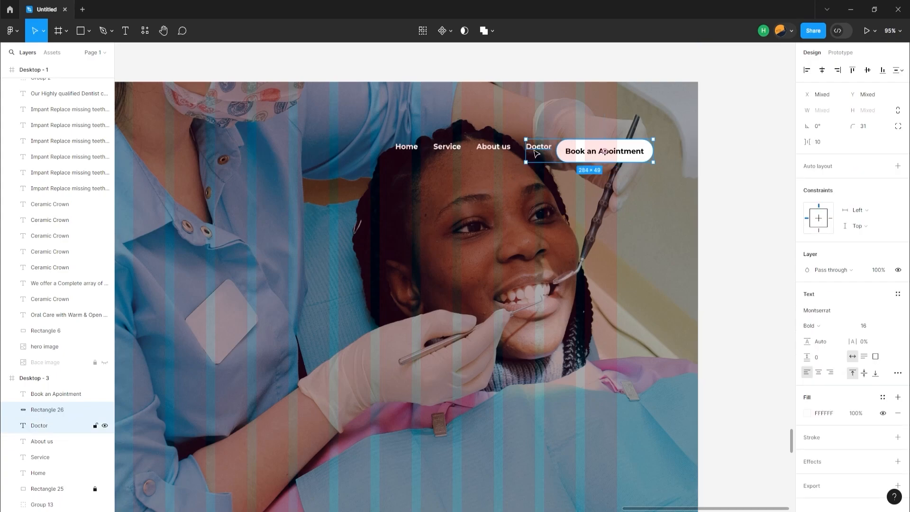
{"action": "left_click", "coordinate": [492, 156], "text": "shift"}
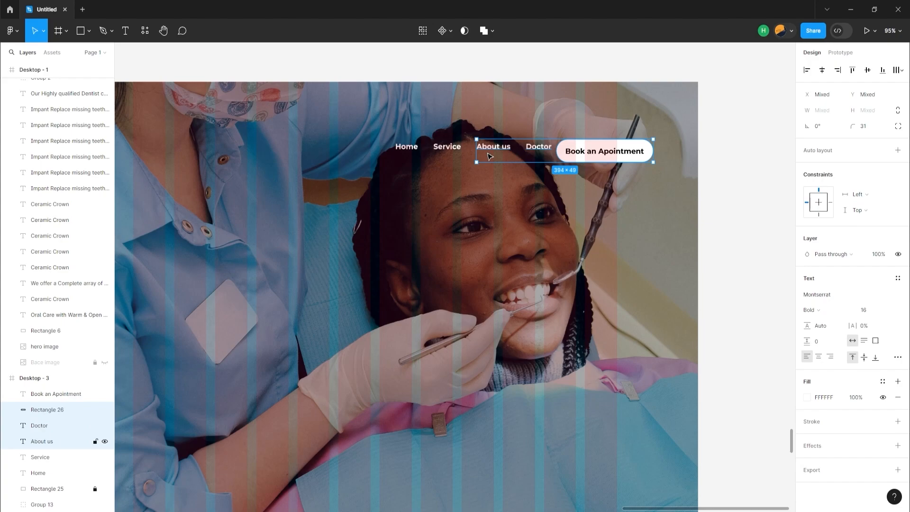
{"action": "left_click", "coordinate": [447, 155], "text": "shift"}
{"action": "left_click", "coordinate": [413, 148], "text": "shift"}
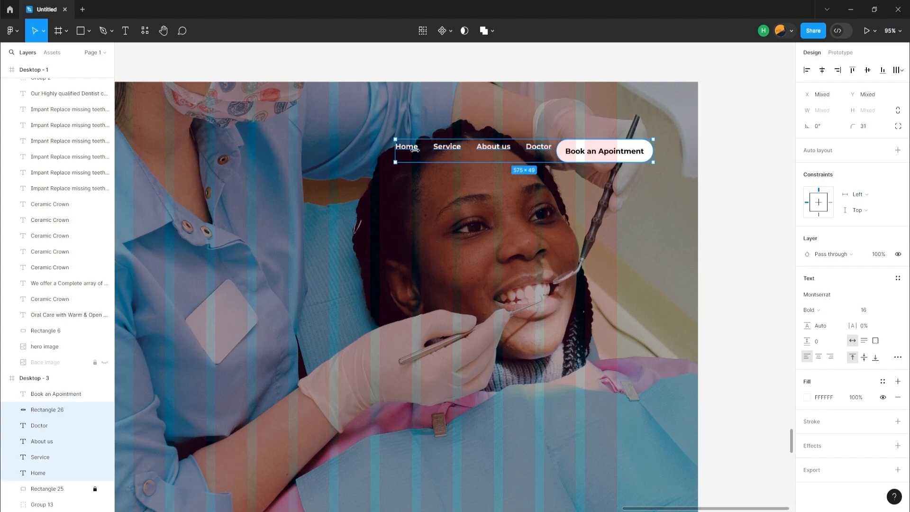
{"action": "left_click", "coordinate": [599, 156], "text": "shift"}
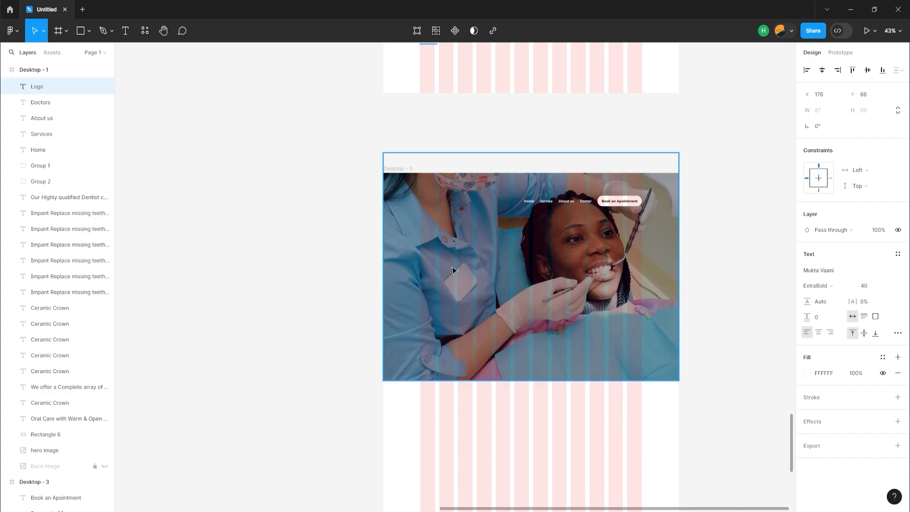
Add the white text "Logo" in Mukta Vaani ExtraBold 40 at the first grid column, level with the navigation labels
{"action": "key", "text": "t"}
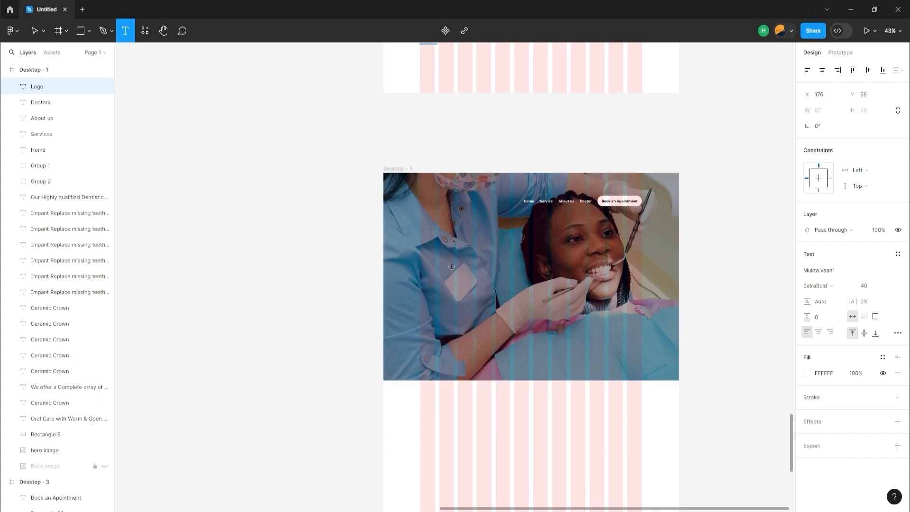
{"action": "left_click", "coordinate": [446, 213]}
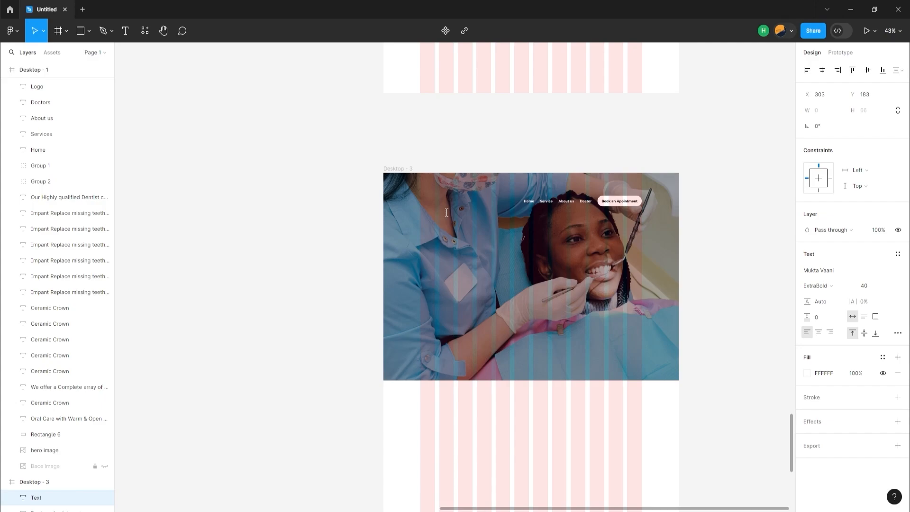
{"action": "type", "text": "Logo"}
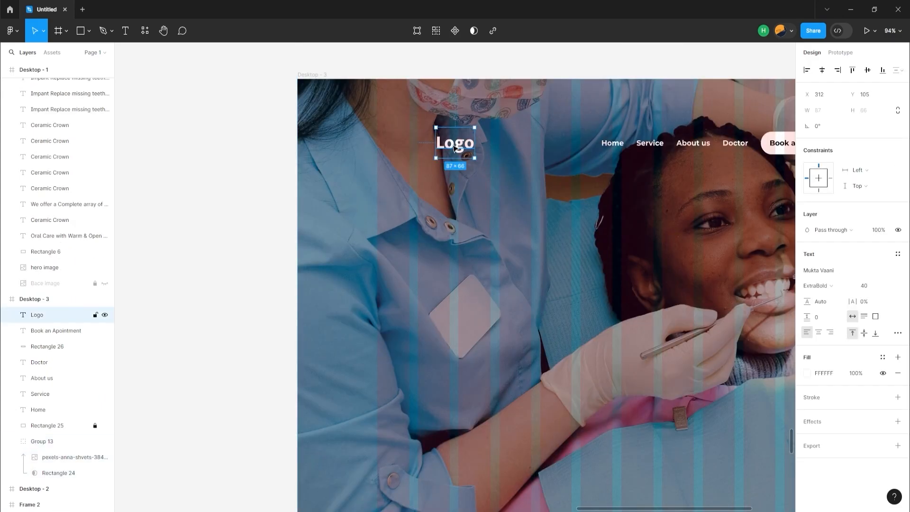
{"action": "left_click_drag", "start_coordinate": [454, 150], "coordinate": [396, 147]}
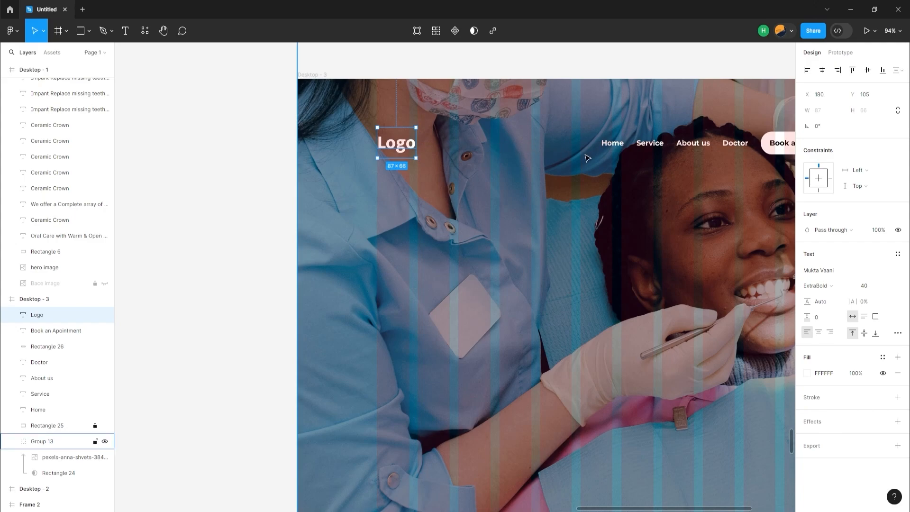
{"action": "left_click", "coordinate": [611, 150], "text": "shift"}
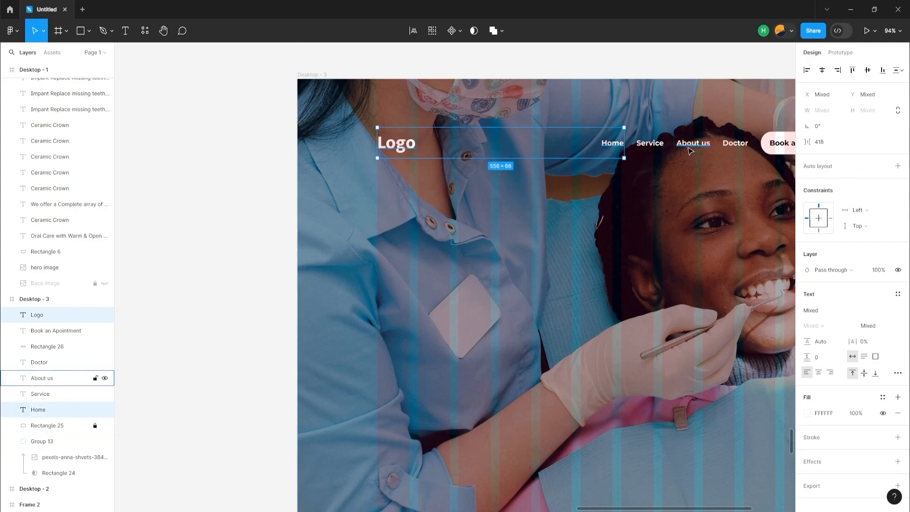
Paste the white Montserrat Bold 64 heading "Oral Care With Warm & Open Environment" below the navigation row
{"action": "key", "text": "shift+0"}
{"action": "key", "text": "t"}
{"action": "left_click", "coordinate": [331, 351]}
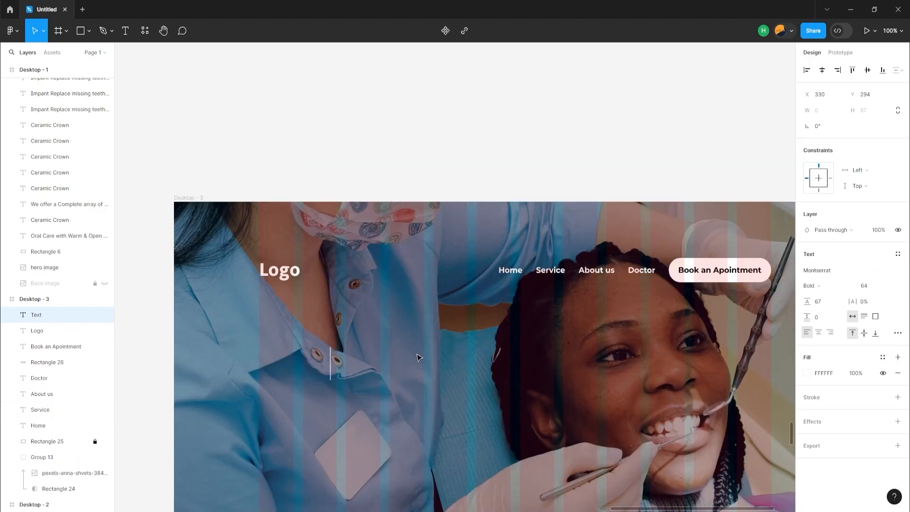
{"action": "key", "text": "ctrl+v"}
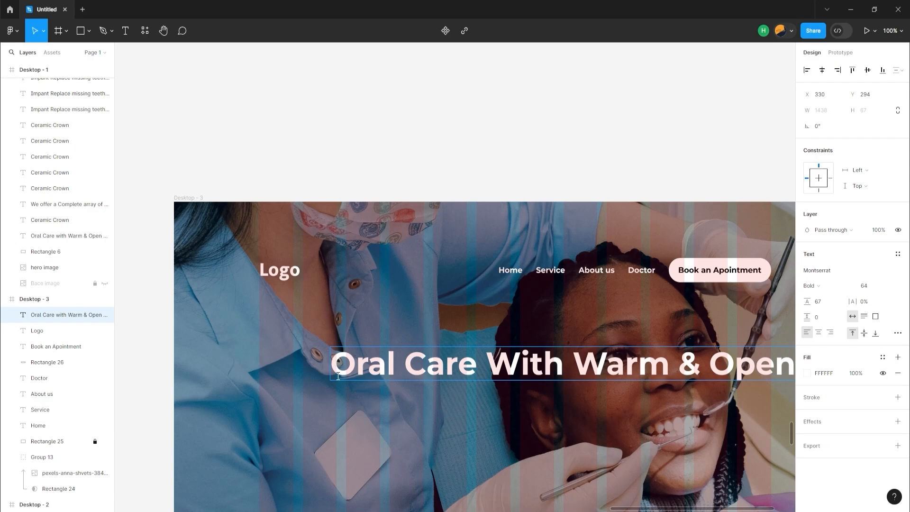
{"action": "key", "text": "Escape"}
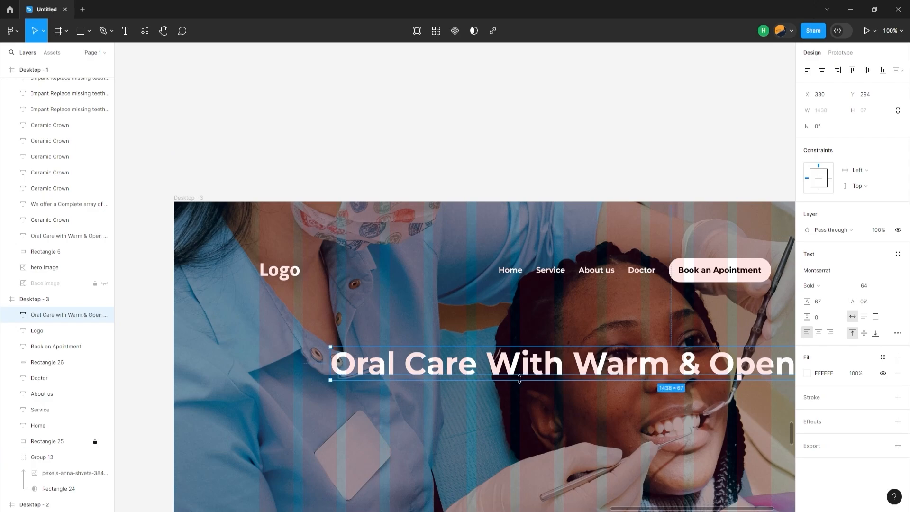
Set the hero heading's width to about 962 so it wraps onto two lines and align its left edge with the logo at X 180
{"action": "scroll", "coordinate": [521, 381], "scroll_direction": "down", "scroll_amount": 1}
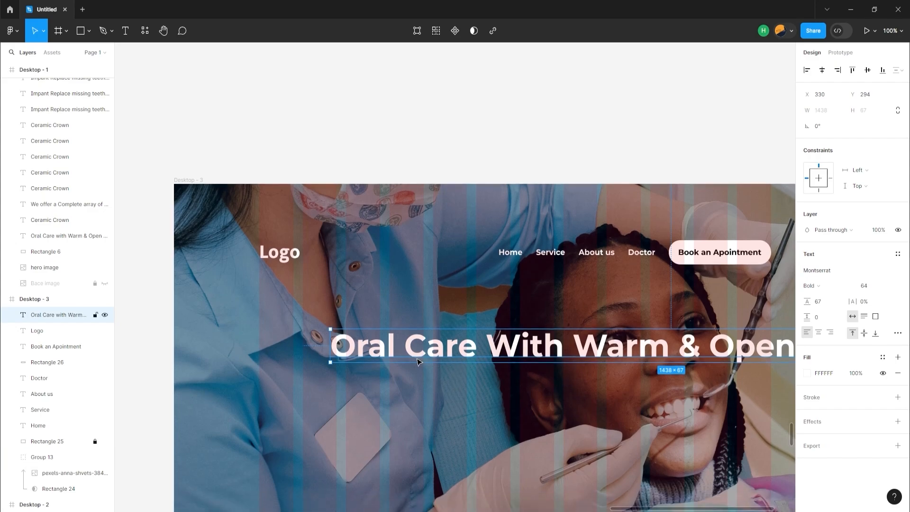
{"action": "left_click_drag", "start_coordinate": [330, 349], "coordinate": [465, 350]}
{"action": "left_click_drag", "start_coordinate": [524, 350], "coordinate": [308, 345]}
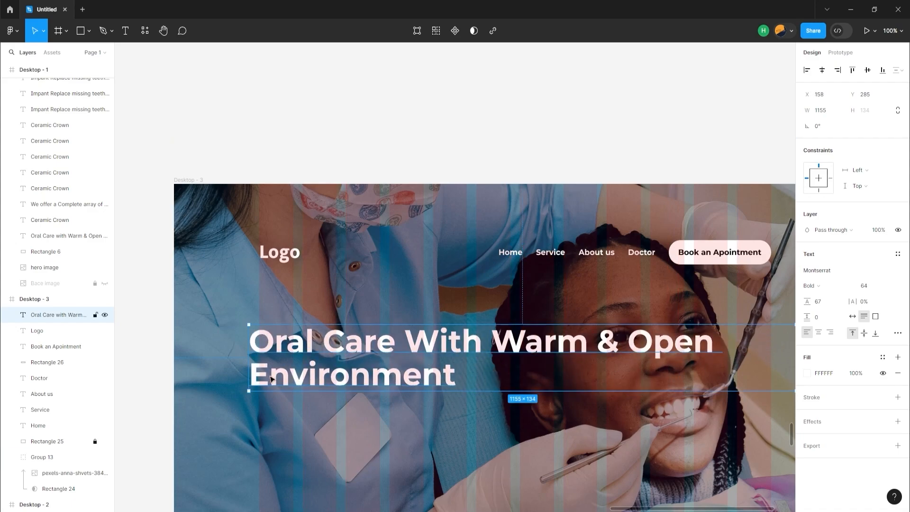
{"action": "left_click_drag", "start_coordinate": [246, 365], "coordinate": [291, 356]}
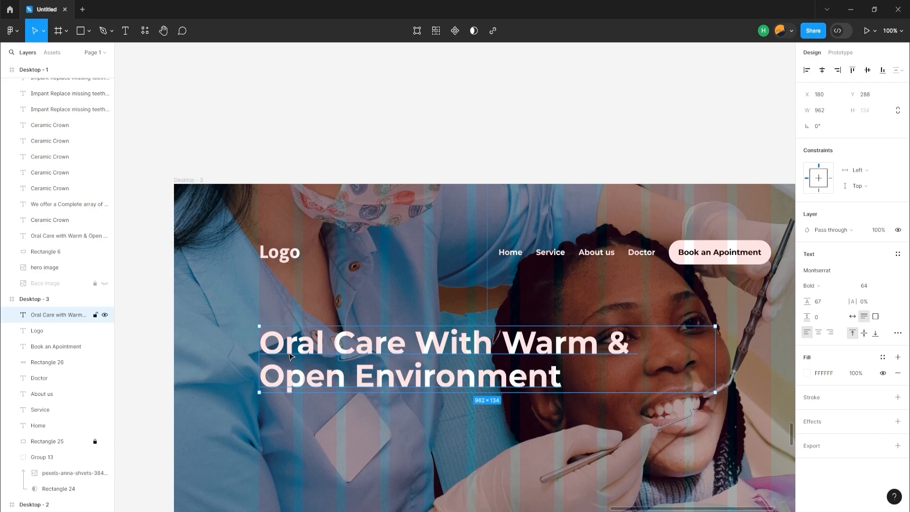
Paste the "Our Highly qualified Dentist care" paragraph under the heading, wrap it onto three lines and left-align it with the heading
{"action": "key", "text": "ctrl+v"}
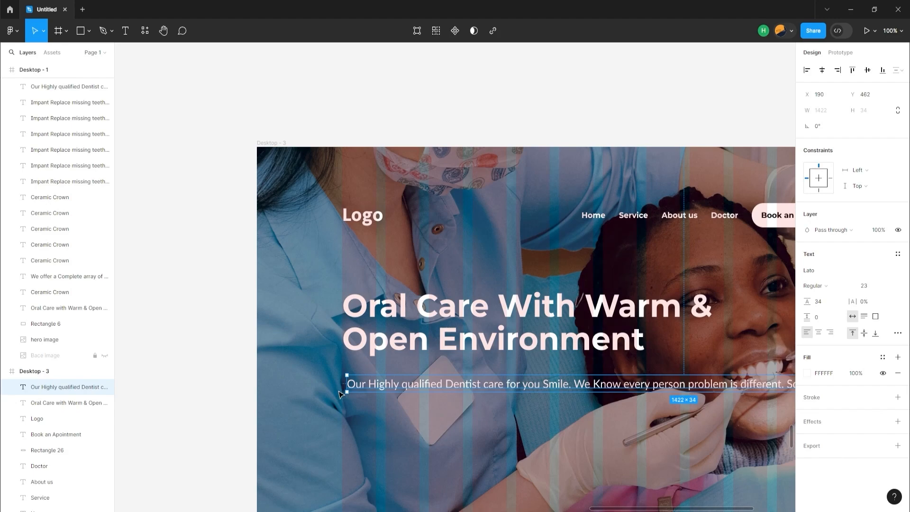
{"action": "left_click_drag", "start_coordinate": [346, 385], "coordinate": [377, 393]}
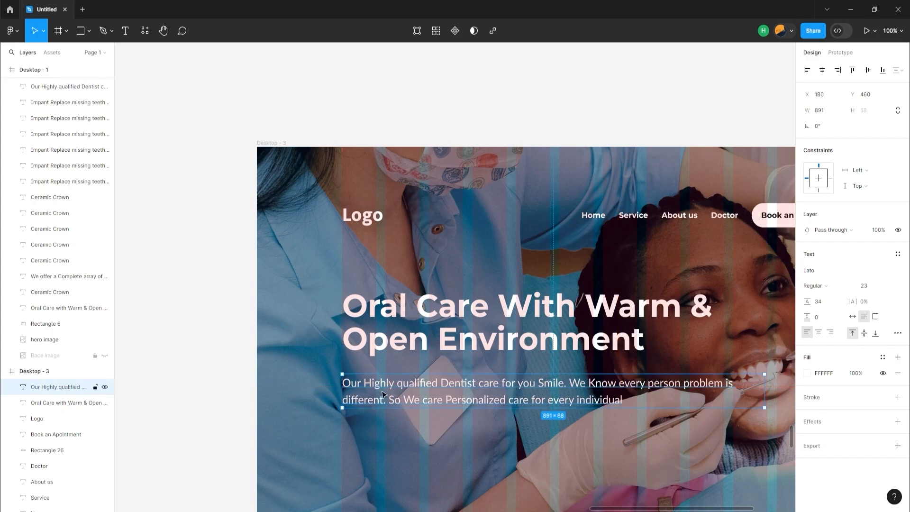
{"action": "left_click_drag", "start_coordinate": [764, 402], "coordinate": [665, 403]}
{"action": "left_click_drag", "start_coordinate": [492, 392], "coordinate": [478, 396]}
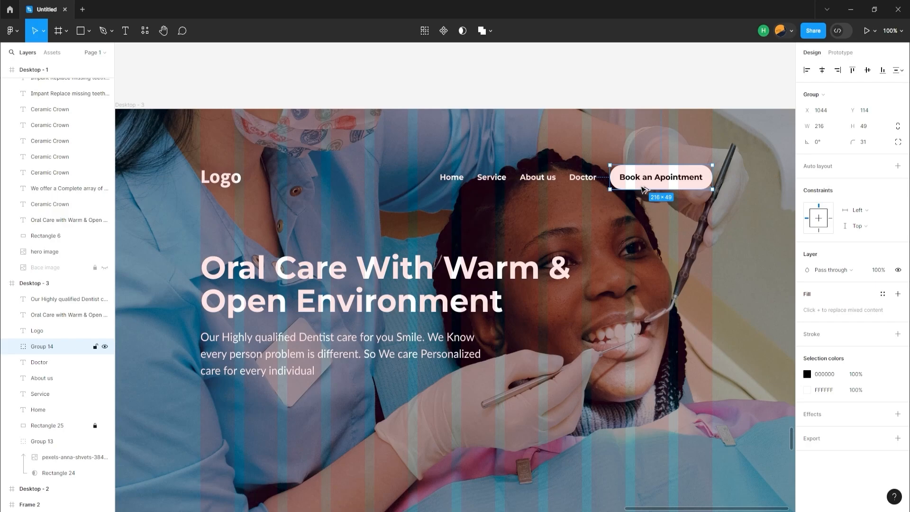
Duplicate the appointment button below the hero paragraph and change the copy's text to "Take a free Checkup Now"
{"action": "left_click_drag", "start_coordinate": [642, 188], "coordinate": [240, 404]}
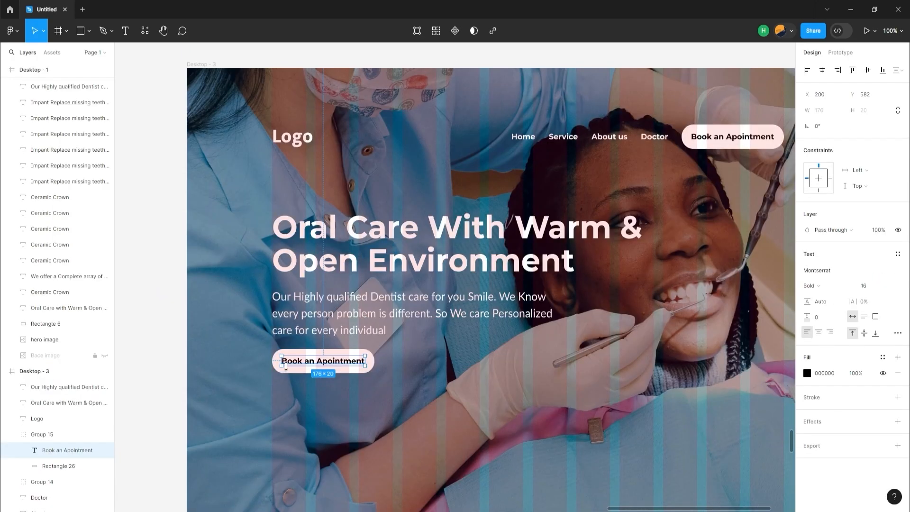
{"action": "double_click", "coordinate": [286, 365]}
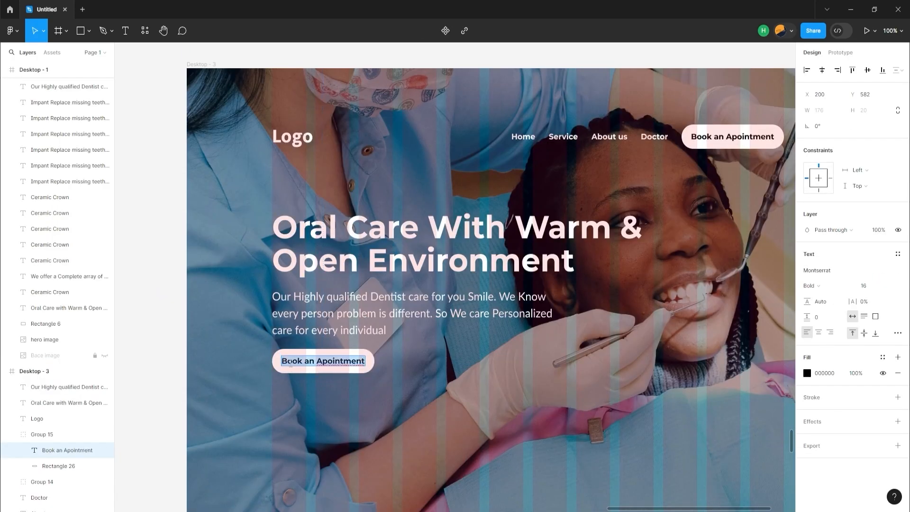
{"action": "double_click", "coordinate": [290, 364]}
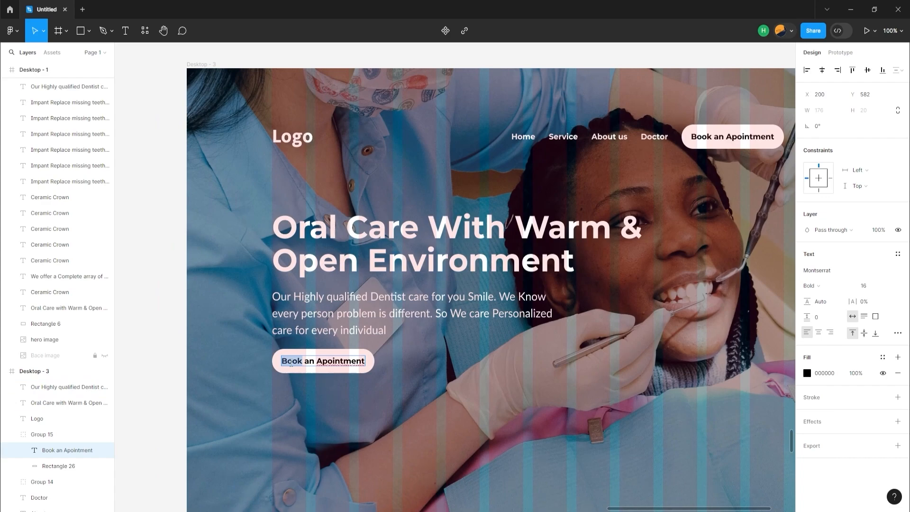
{"action": "type", "text": "Ta"}
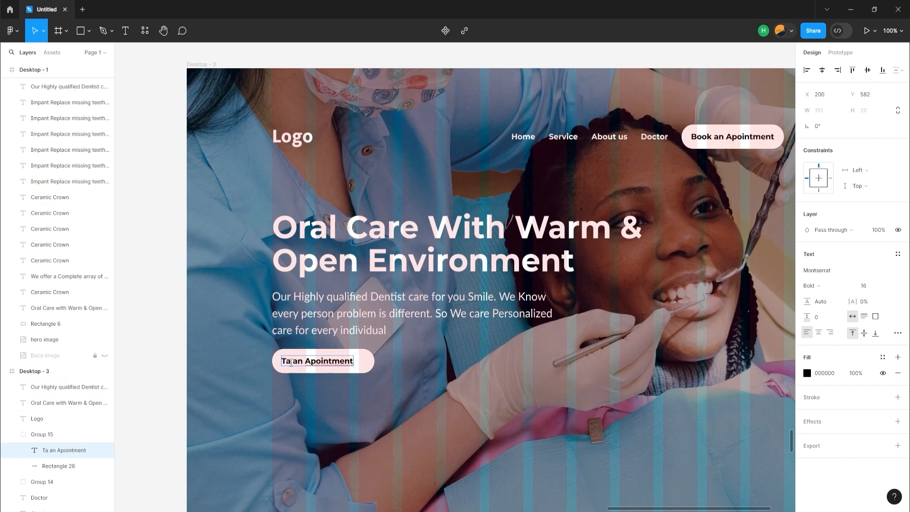
{"action": "type", "text": "ke a"}
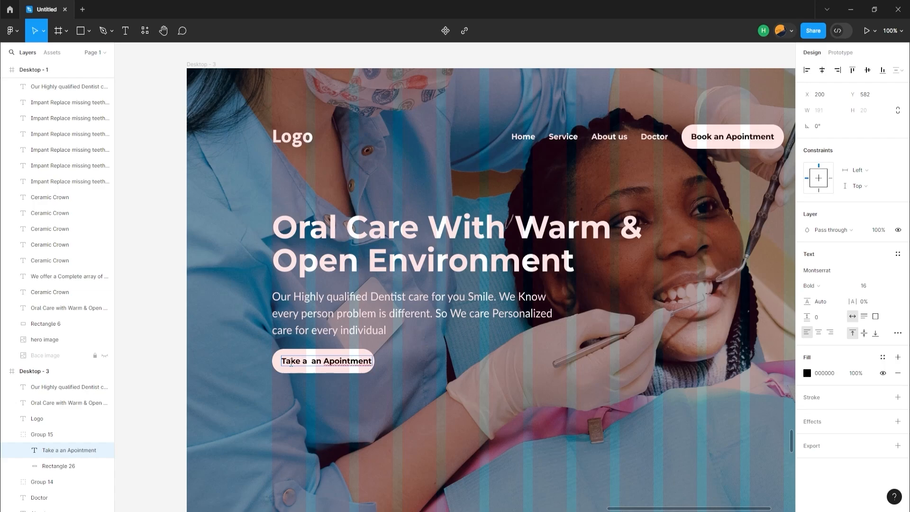
{"action": "type", "text": " free"}
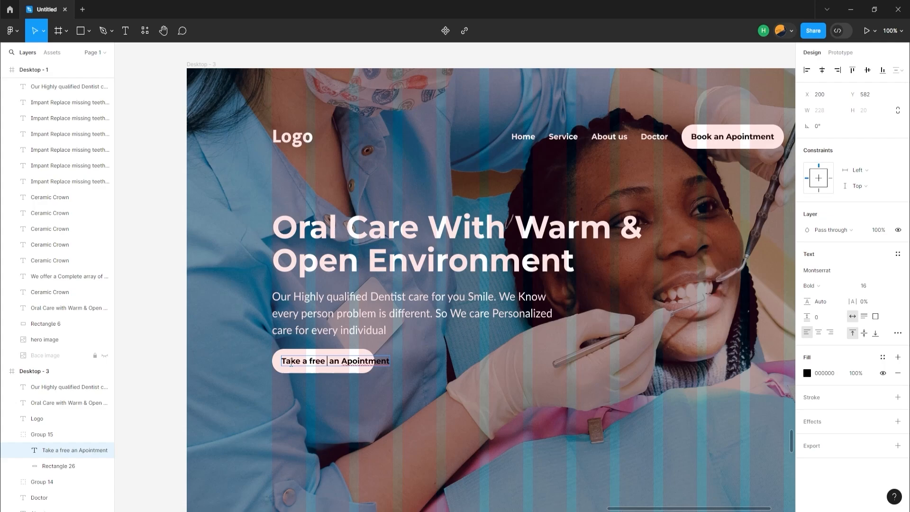
{"action": "type", "text": " Check"}
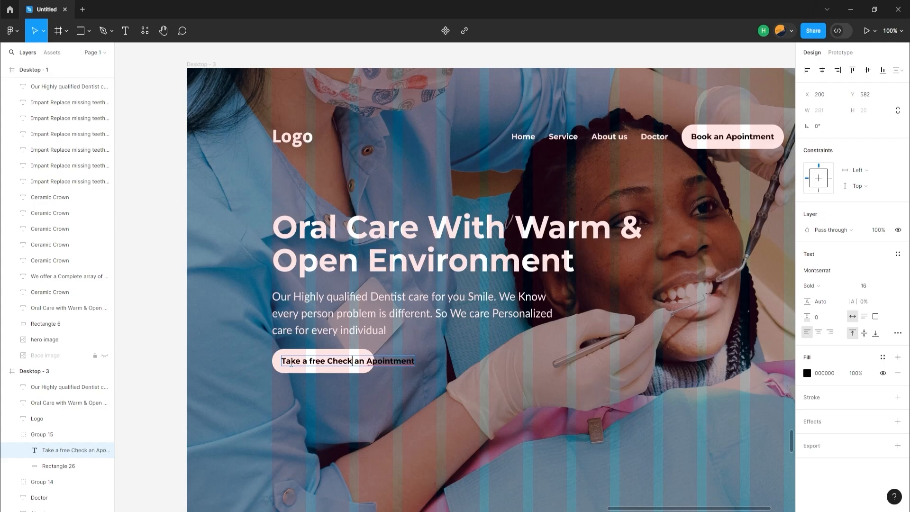
{"action": "type", "text": "up"}
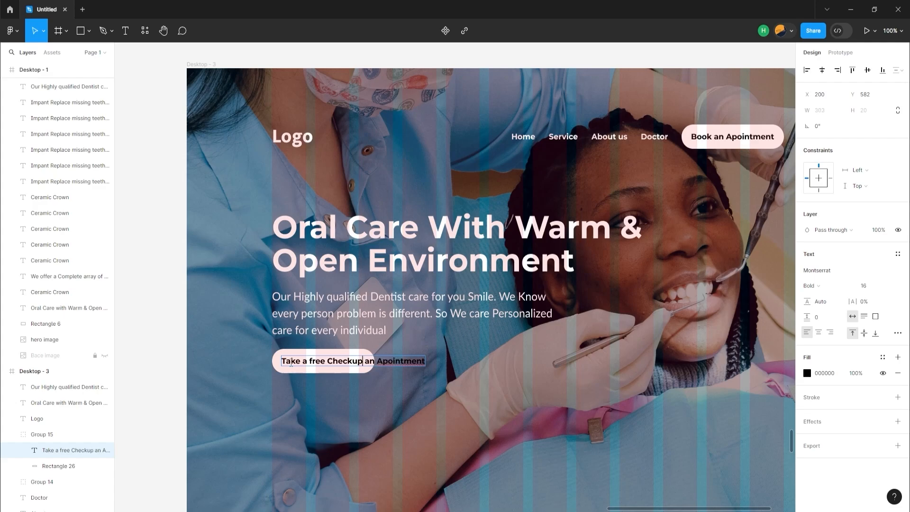
{"action": "key", "text": "shift+End"}
{"action": "key", "text": "BackSpace"}
{"action": "type", "text": "No"}
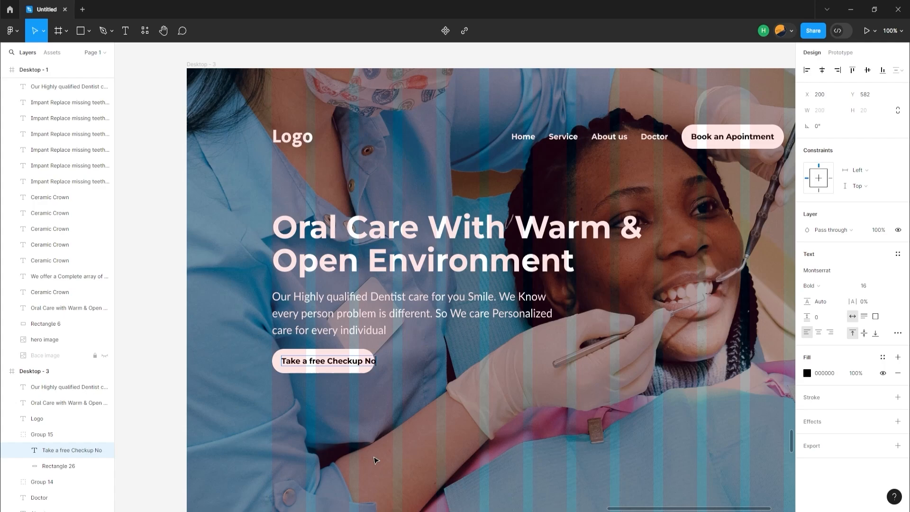
{"action": "type", "text": "w"}
{"action": "key", "text": "Escape"}
Capitalize "Free" in the checkup button's text and widen its rectangle to fit around the text
{"action": "key", "text": "Return"}
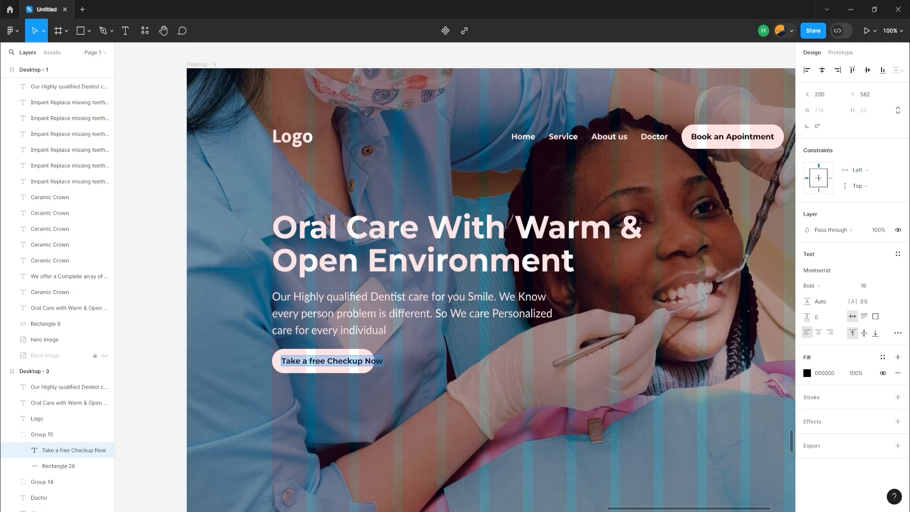
{"action": "left_click", "coordinate": [315, 361]}
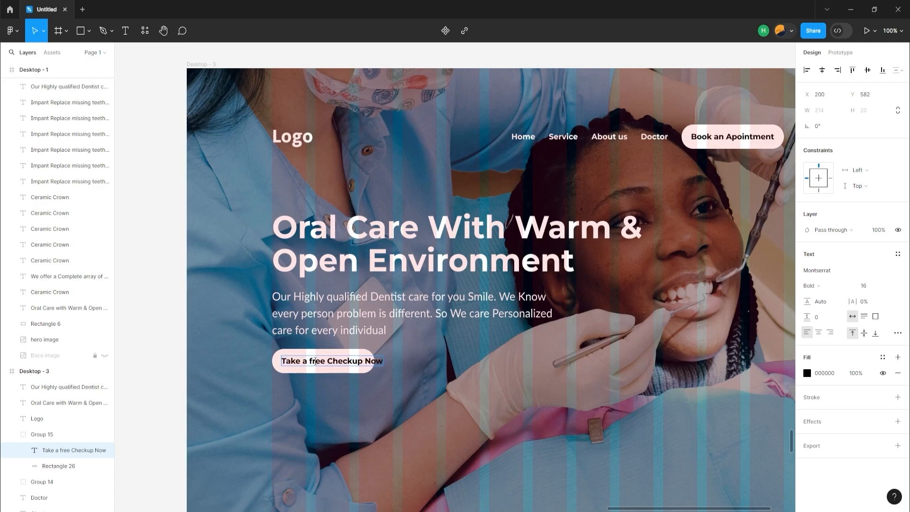
{"action": "key", "text": "BackSpace"}
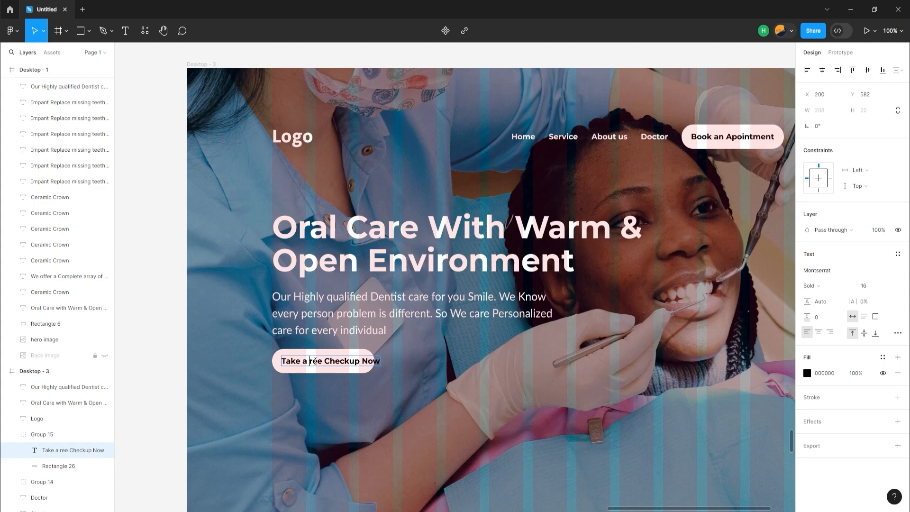
{"action": "type", "text": "F"}
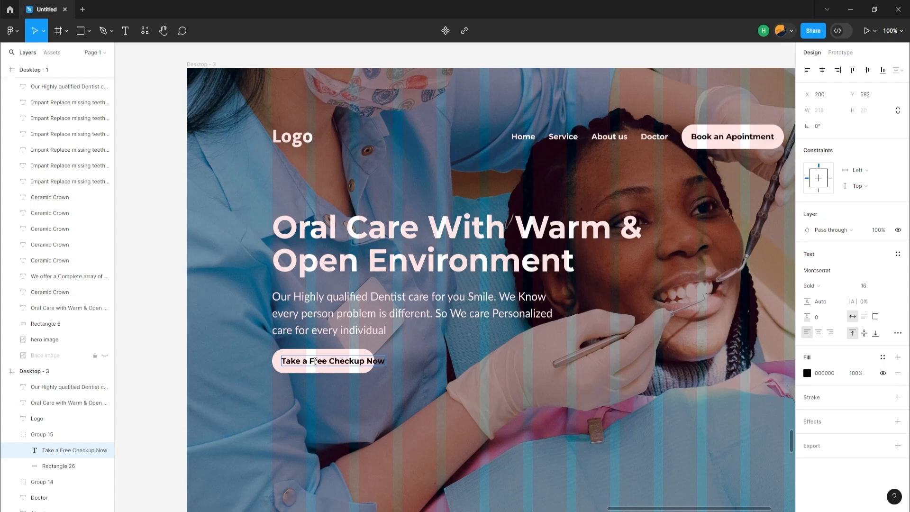
{"action": "key", "text": "Escape"}
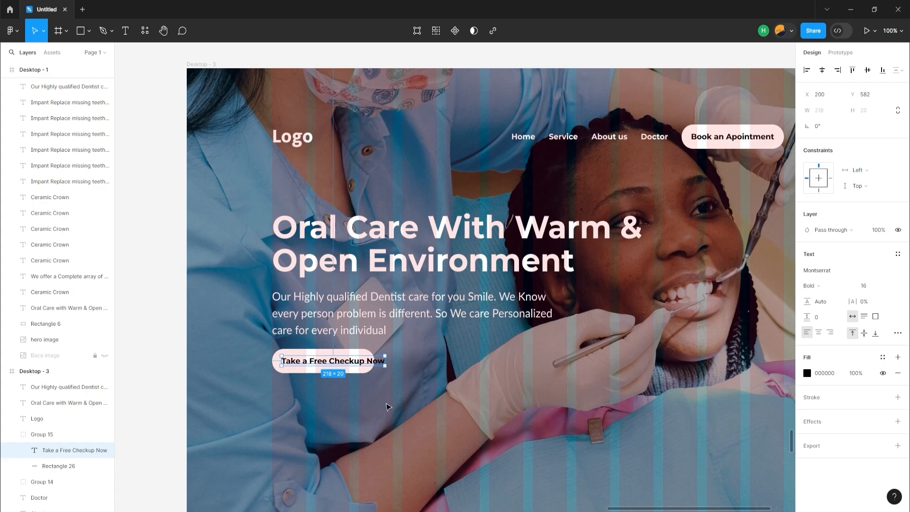
{"action": "left_click", "coordinate": [360, 371]}
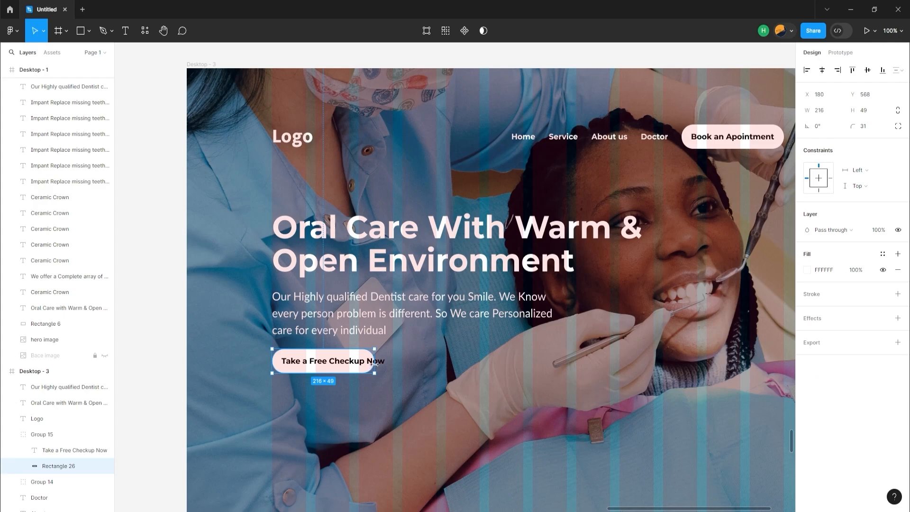
{"action": "left_click_drag", "start_coordinate": [376, 363], "coordinate": [398, 364]}
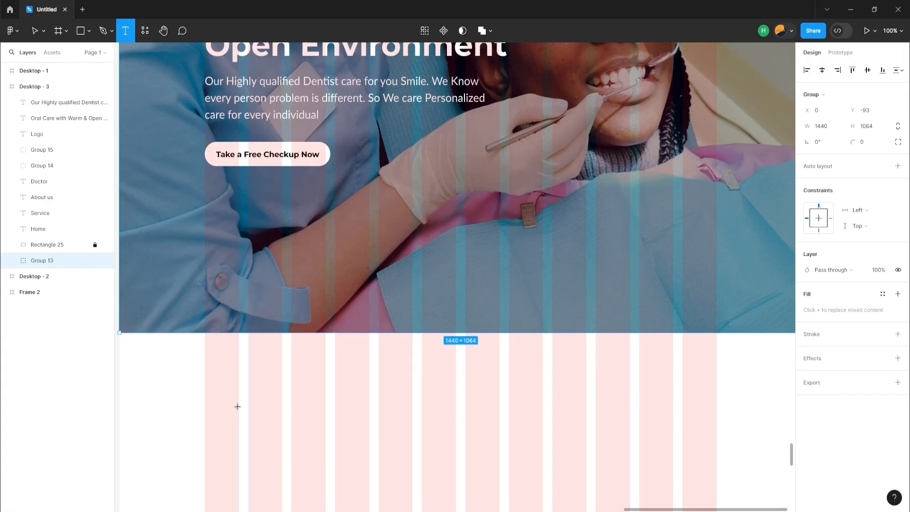
Paste the "We offer a Complete array of general and cosmetic services for your oral care" heading below the hero at size 36, wrapped to about 961 wide
{"action": "left_click", "coordinate": [237, 407]}
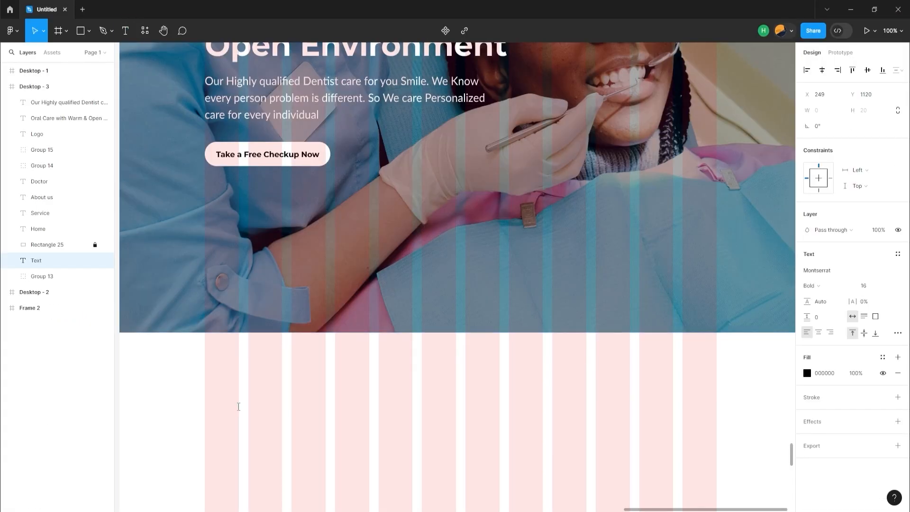
{"action": "key", "text": "ctrl+v"}
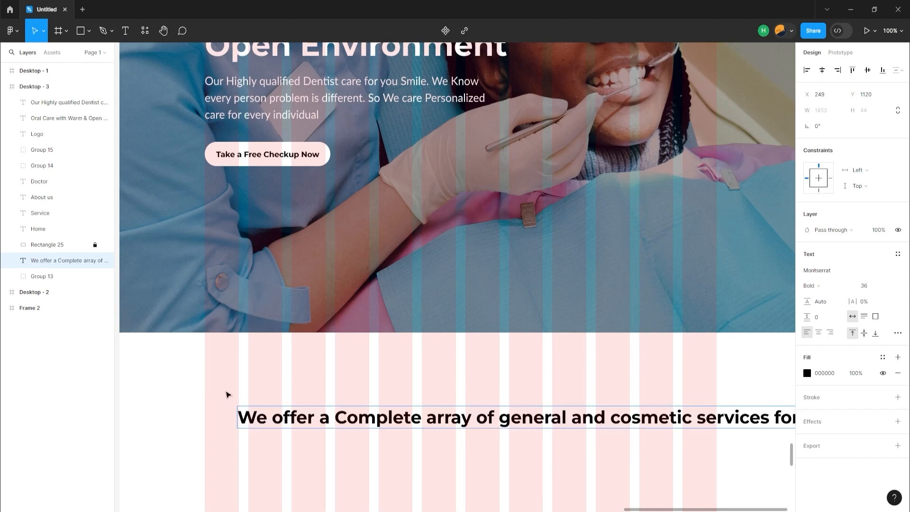
{"action": "left_click", "coordinate": [236, 408]}
{"action": "left_click_drag", "start_coordinate": [234, 419], "coordinate": [470, 419]}
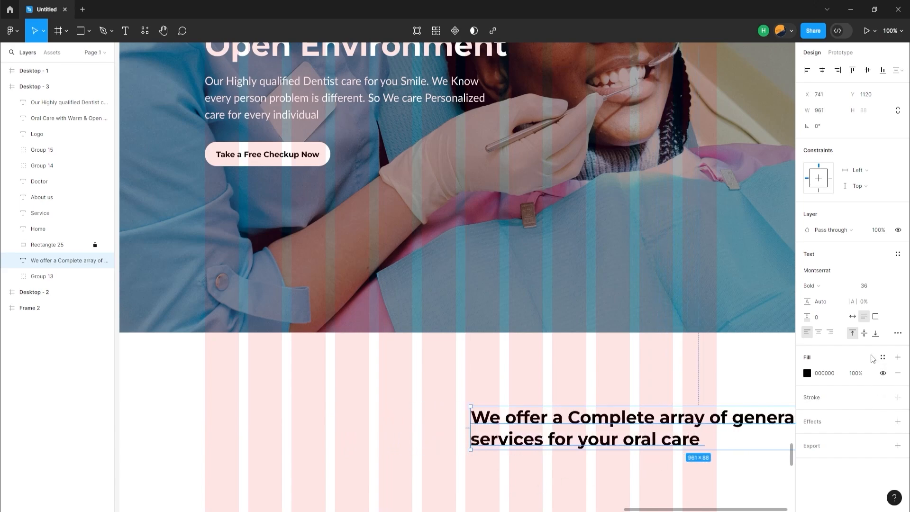
Center-align the services heading's text, narrow its box to about 787 and center it horizontally in the frame
{"action": "left_click", "coordinate": [818, 333]}
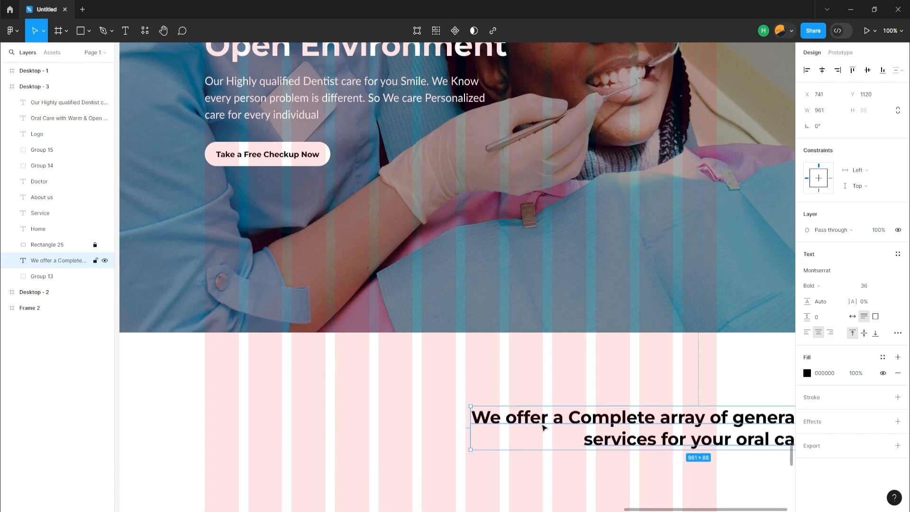
{"action": "left_click_drag", "start_coordinate": [574, 424], "coordinate": [356, 419]}
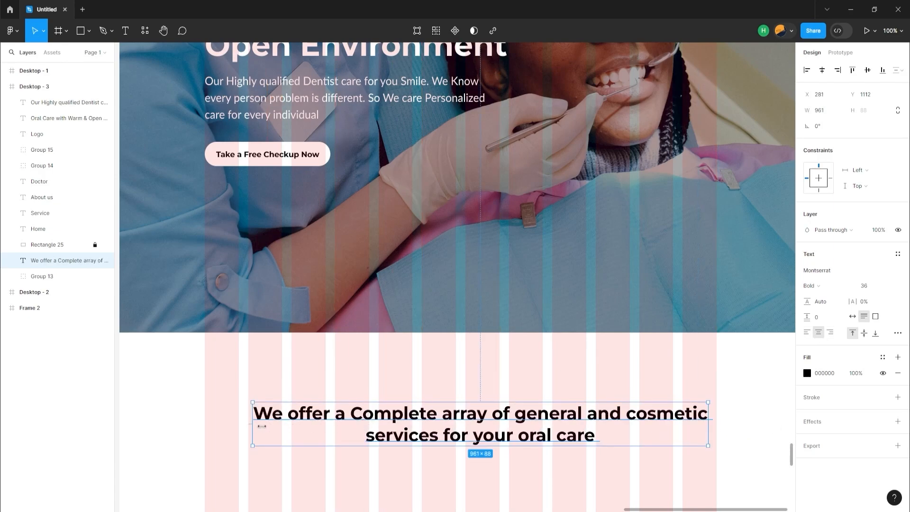
{"action": "left_click_drag", "start_coordinate": [257, 427], "coordinate": [333, 430]}
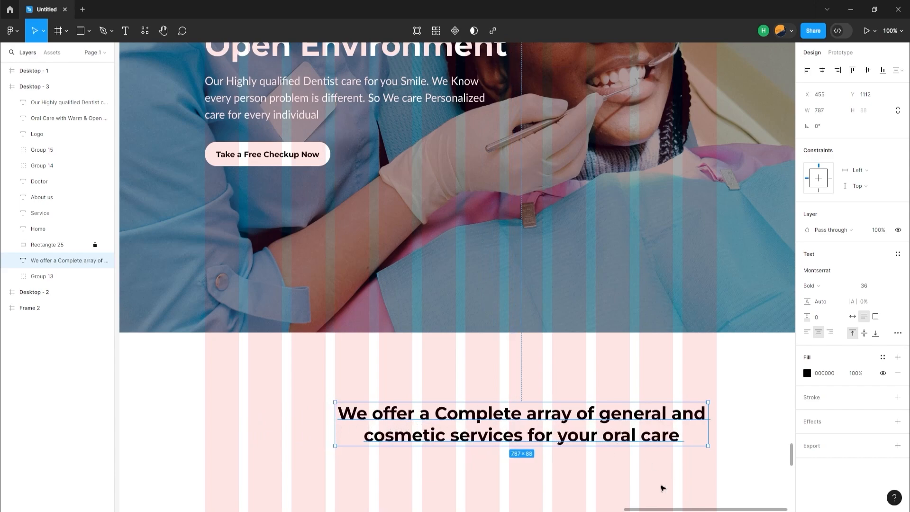
{"action": "left_click", "coordinate": [823, 70]}
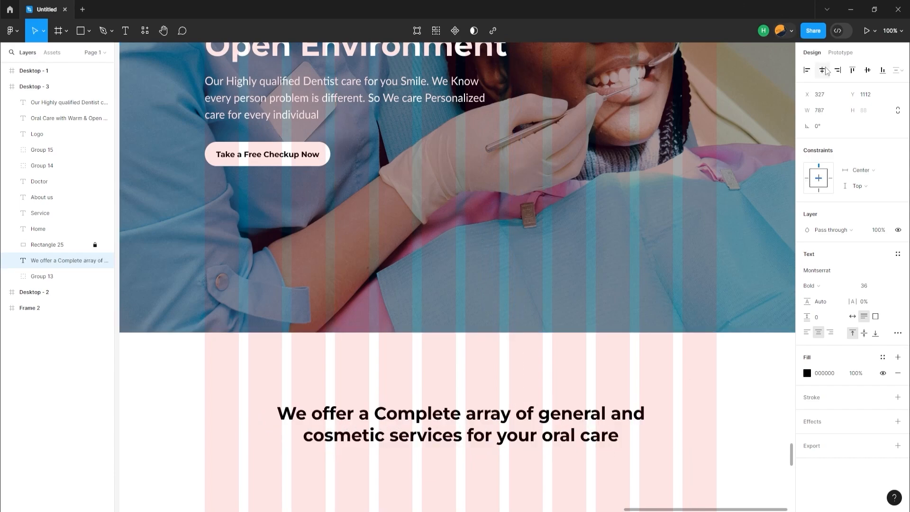
{"action": "scroll", "coordinate": [627, 341], "scroll_direction": "down", "scroll_amount": 1}
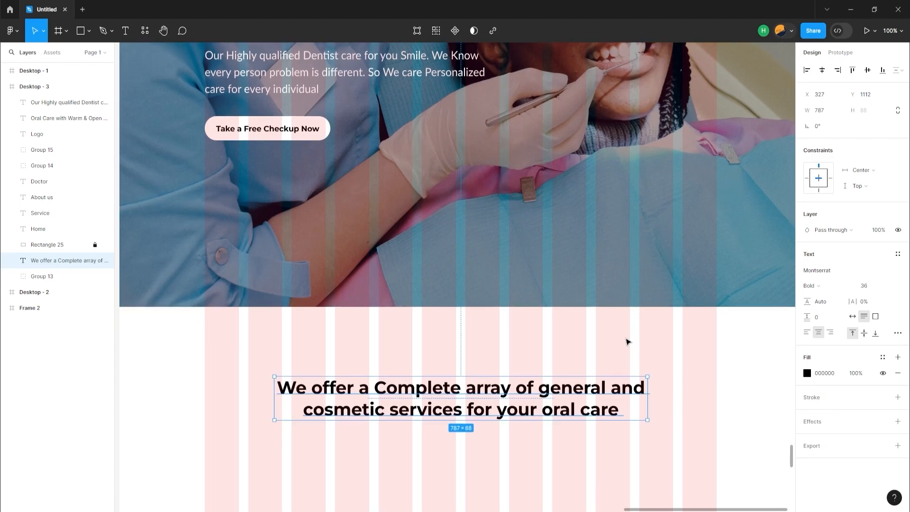
{"action": "scroll", "coordinate": [627, 341], "scroll_direction": "down", "scroll_amount": 5}
{"action": "left_click", "coordinate": [494, 322]}
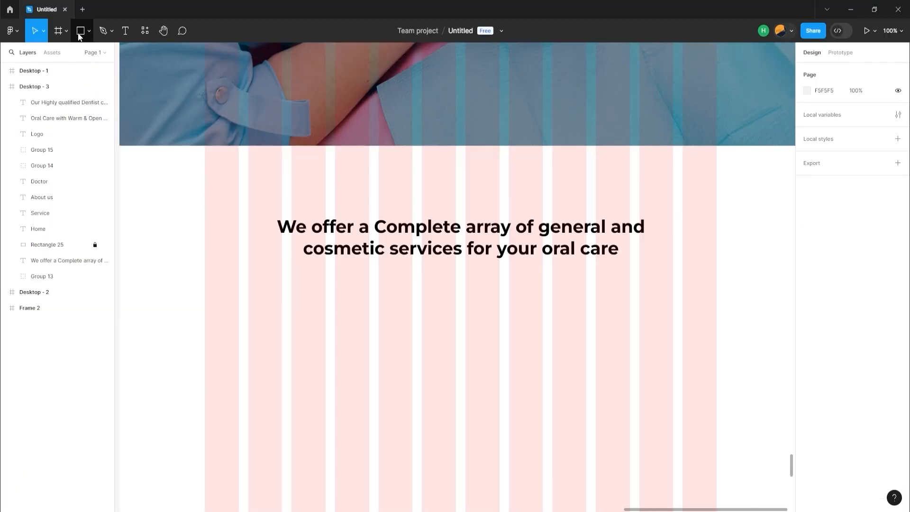
Draw a rectangle 347 wide below the services heading, spanning the first four grid columns from X 180, and set its height to 347
{"action": "left_click", "coordinate": [79, 37]}
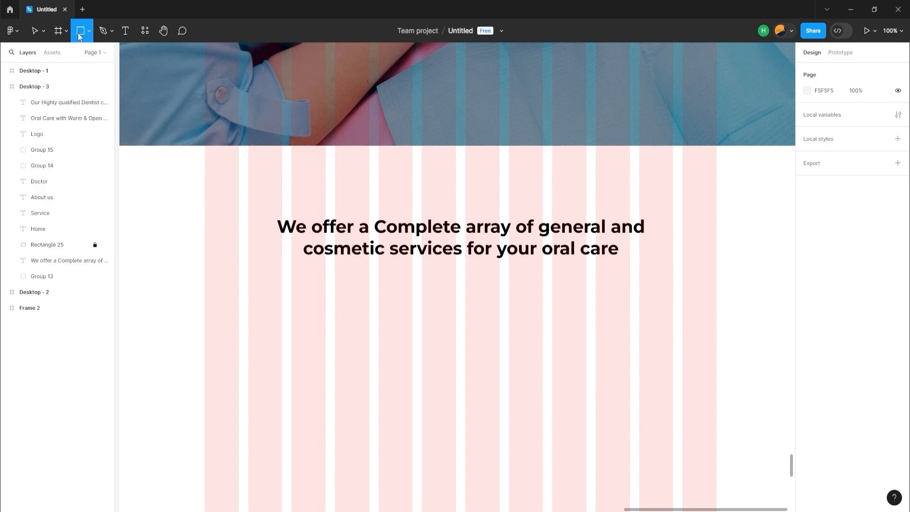
{"action": "mouse_move", "coordinate": [205, 296]}
{"action": "left_mouse_down"}
{"action": "mouse_move", "coordinate": [261, 349]}
{"action": "mouse_move", "coordinate": [369, 362]}
{"action": "left_mouse_up"}
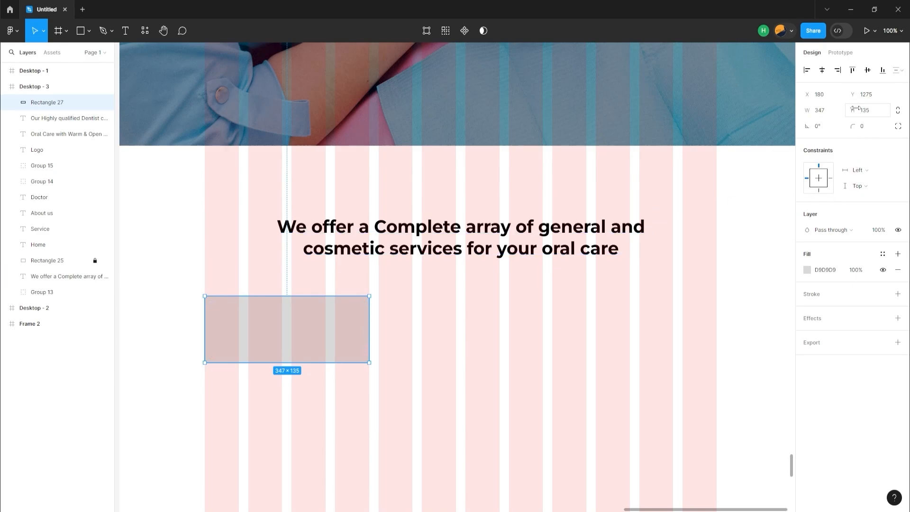
{"action": "left_click", "coordinate": [823, 116]}
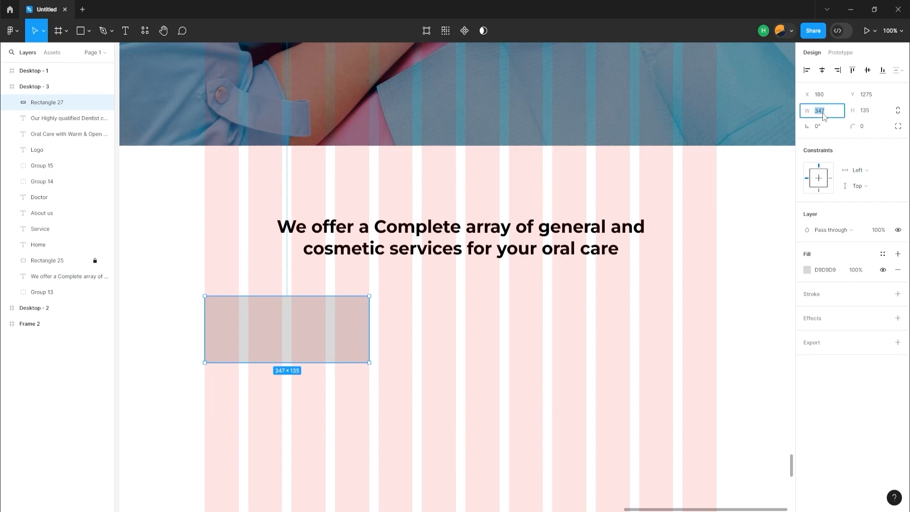
{"action": "left_click", "coordinate": [865, 117]}
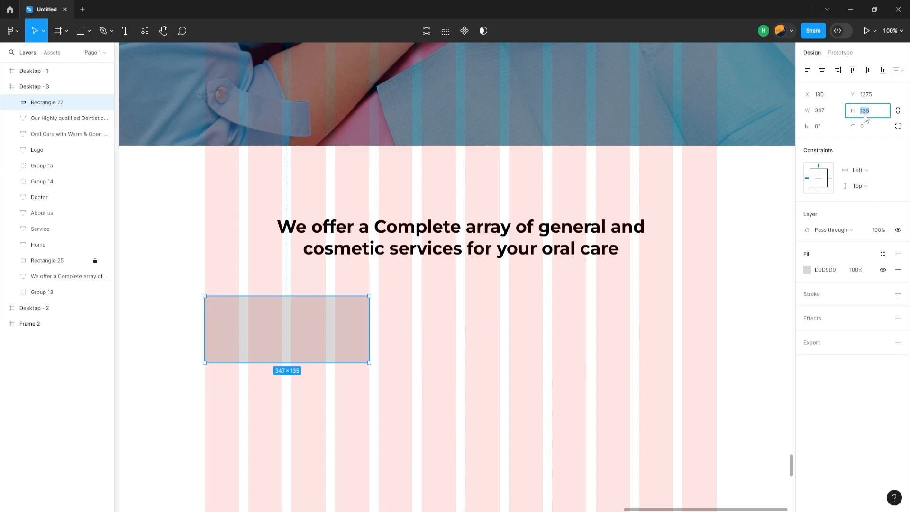
{"action": "type", "text": "347"}
{"action": "key", "text": "Return"}
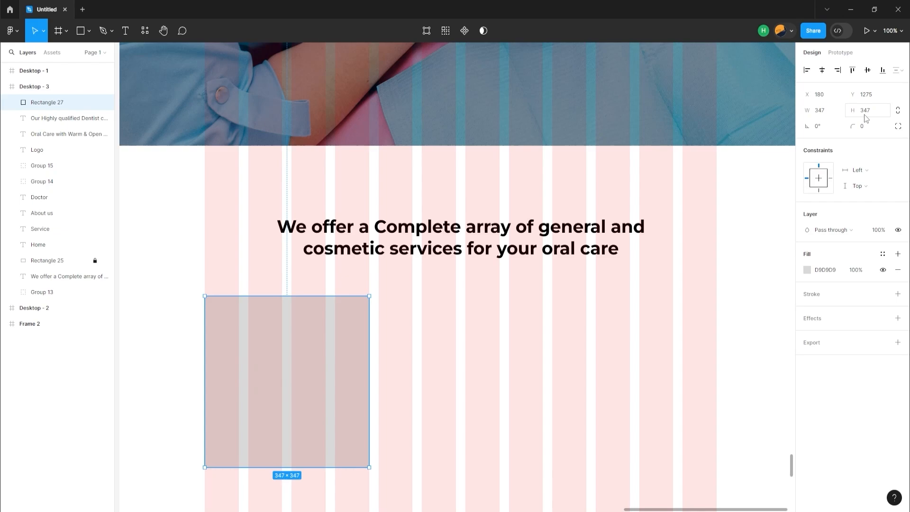
Duplicate the square twice across the grid with 20 gaps, and copy the resulting row of three below
{"action": "left_click_drag", "start_coordinate": [300, 386], "coordinate": [461, 386]}
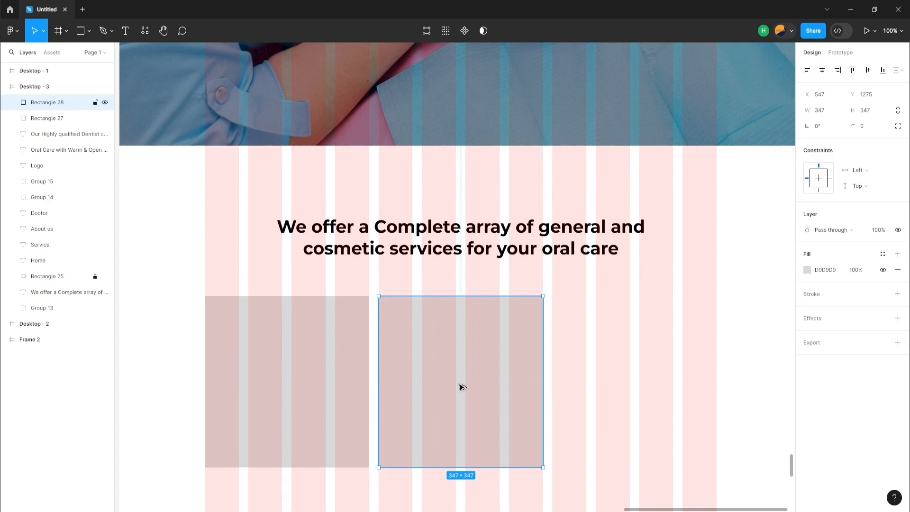
{"action": "left_click_drag", "start_coordinate": [462, 387], "coordinate": [634, 383]}
{"action": "left_click", "coordinate": [329, 394]}
{"action": "left_click", "coordinate": [441, 396], "text": "shift"}
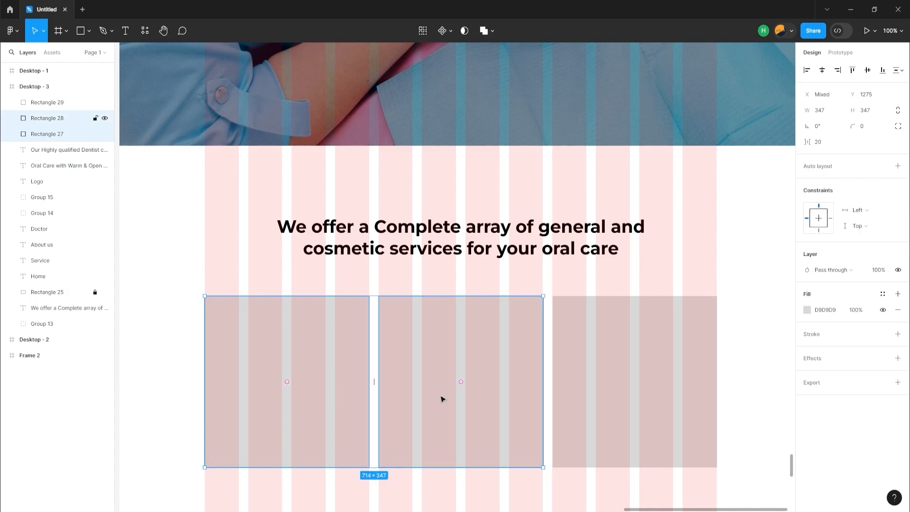
{"action": "left_click", "coordinate": [629, 398], "text": "shift"}
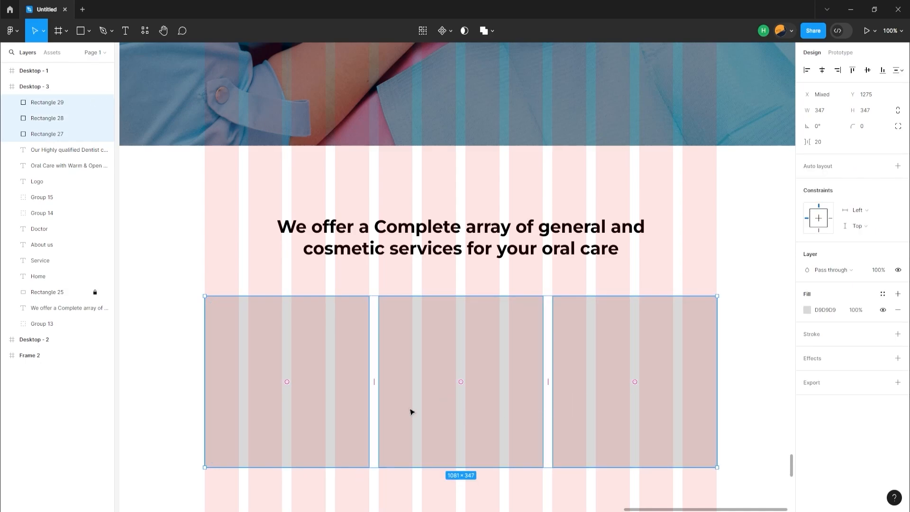
{"action": "scroll", "coordinate": [332, 408], "scroll_direction": "down", "scroll_amount": 2}
{"action": "scroll", "coordinate": [332, 407], "scroll_direction": "down", "scroll_amount": 3}
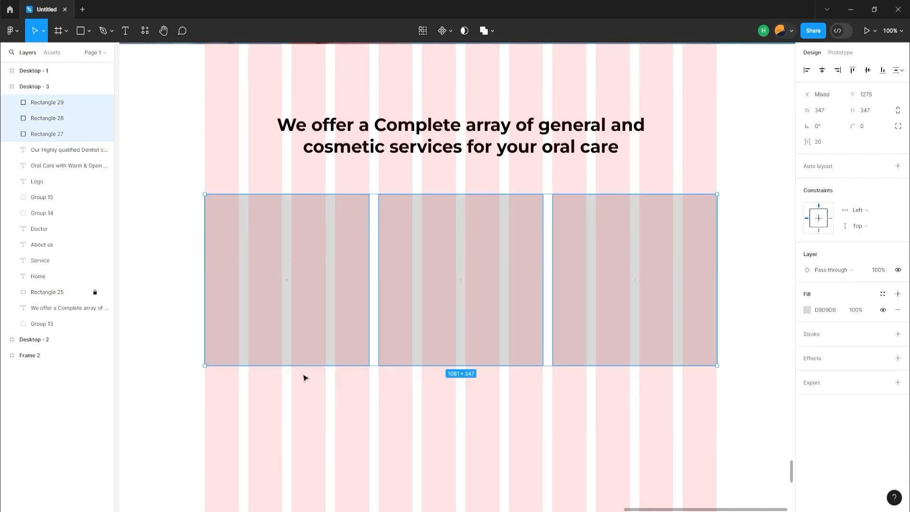
{"action": "left_click_drag", "start_coordinate": [292, 353], "coordinate": [295, 396]}
Select all six squares and set the vertical spacing between the two rows to 20
{"action": "scroll", "coordinate": [294, 396], "scroll_direction": "up", "scroll_amount": 2}
{"action": "left_click_drag", "start_coordinate": [168, 153], "coordinate": [619, 464]}
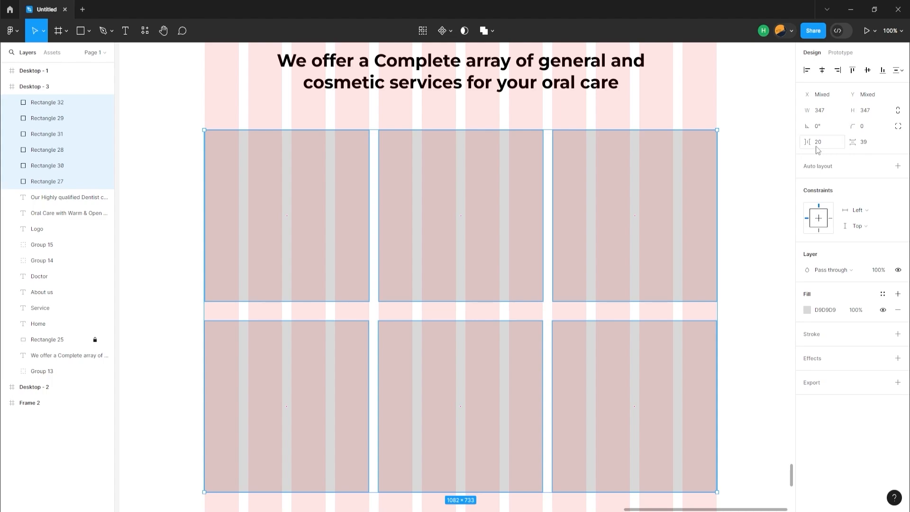
{"action": "left_click", "coordinate": [861, 146]}
{"action": "type", "text": "20"}
{"action": "key", "text": "Return"}
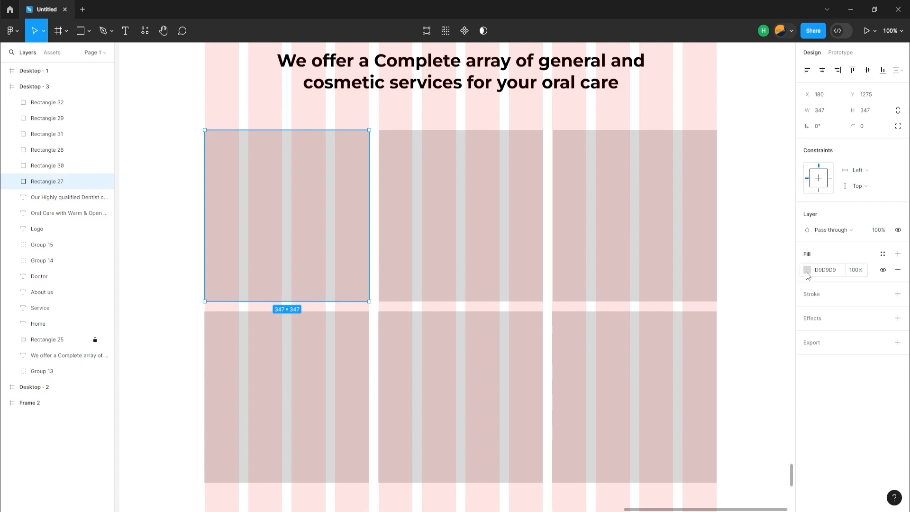
Give the first square a black 1 px inside stroke and an FFFFFF fill, with the layout grid hidden
{"action": "left_click", "coordinate": [807, 271]}
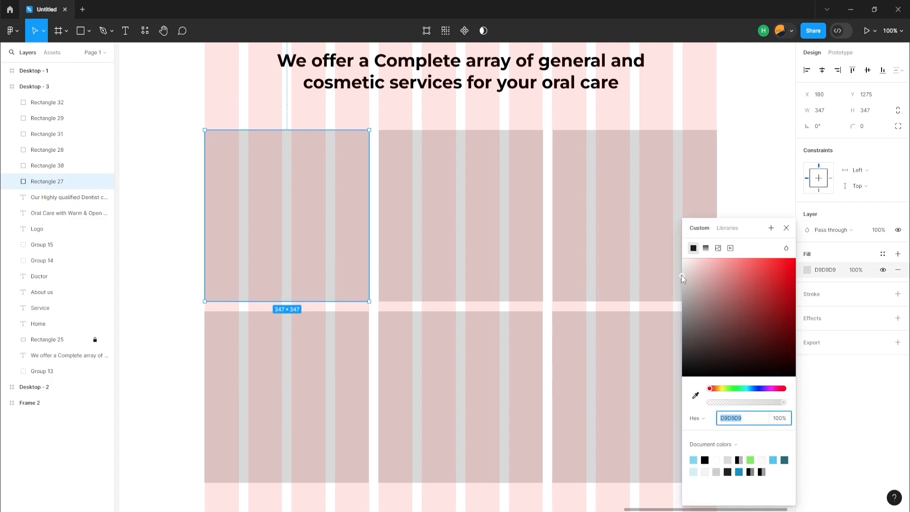
{"action": "left_click_drag", "start_coordinate": [682, 275], "coordinate": [683, 247]}
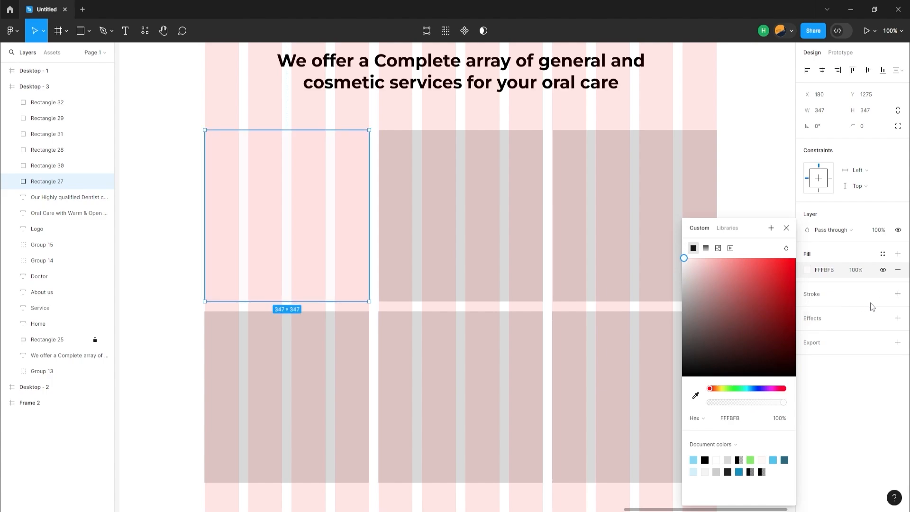
{"action": "left_click", "coordinate": [898, 295]}
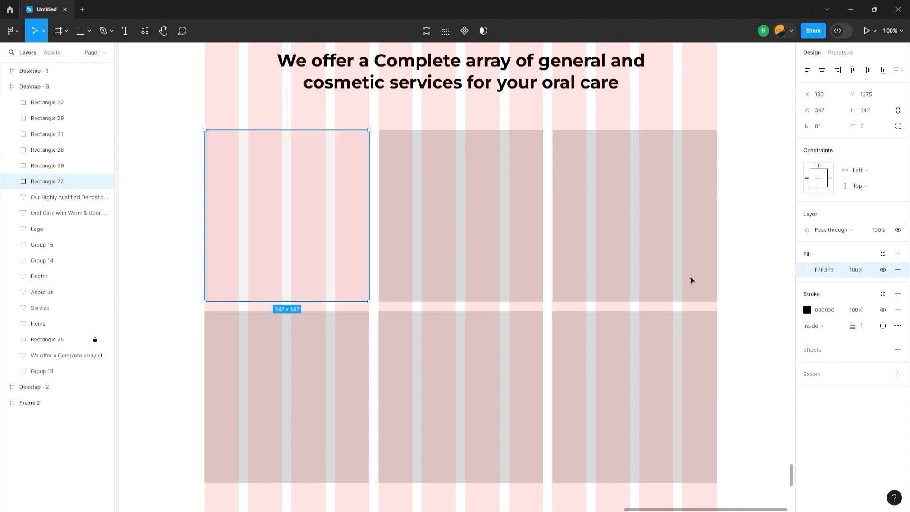
{"action": "key", "text": "ctrl+shift+4"}
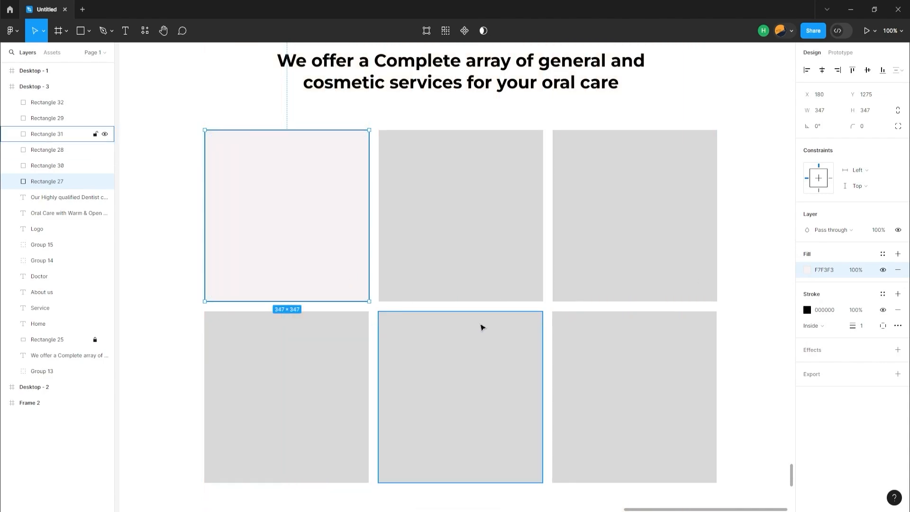
{"action": "left_click", "coordinate": [816, 270]}
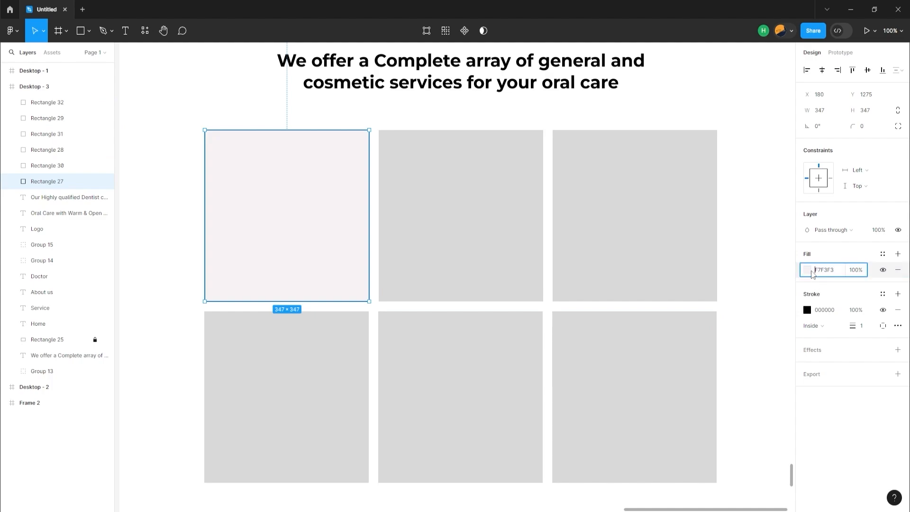
{"action": "type", "text": "FFFFFF"}
Fill the second and third squares of the upper row with FFFFFF and add a black 1 px stroke to each
{"action": "left_click", "coordinate": [465, 279]}
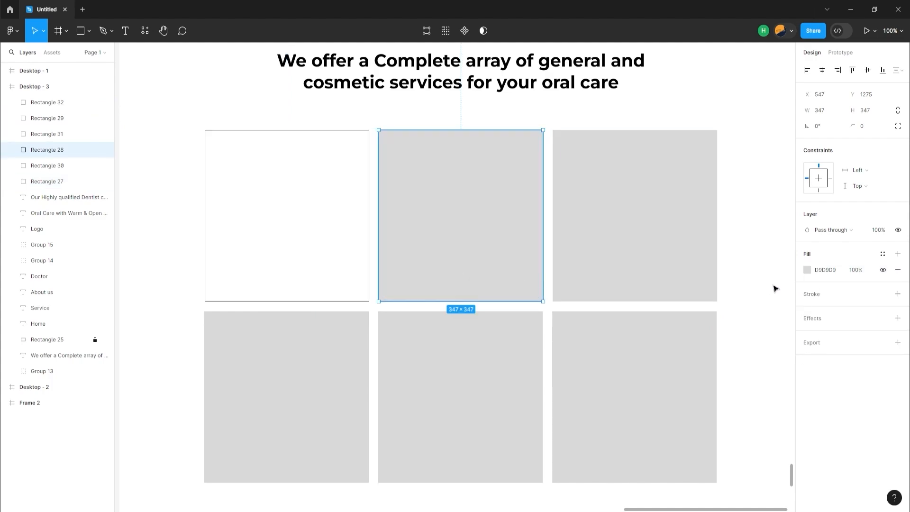
{"action": "left_click", "coordinate": [807, 270]}
{"action": "left_click", "coordinate": [825, 274]}
{"action": "type", "text": "FFF"}
{"action": "key", "text": "Return"}
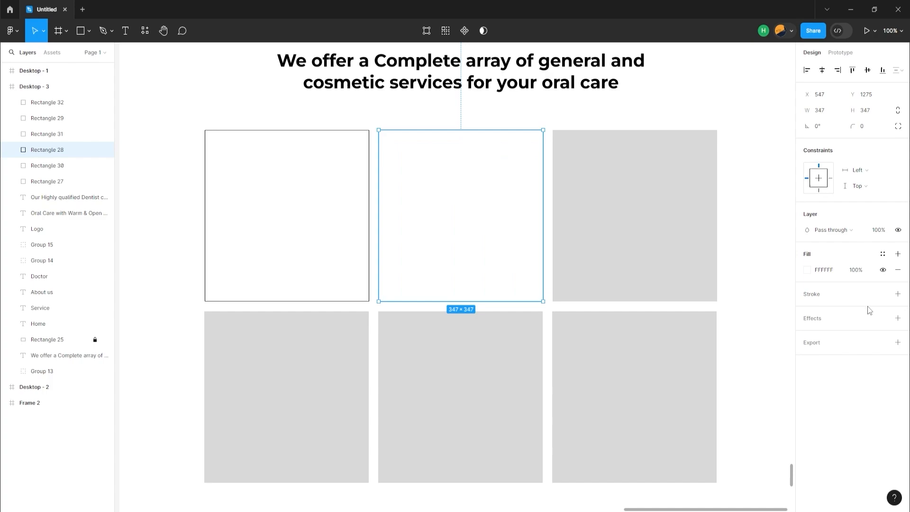
{"action": "left_click", "coordinate": [898, 294]}
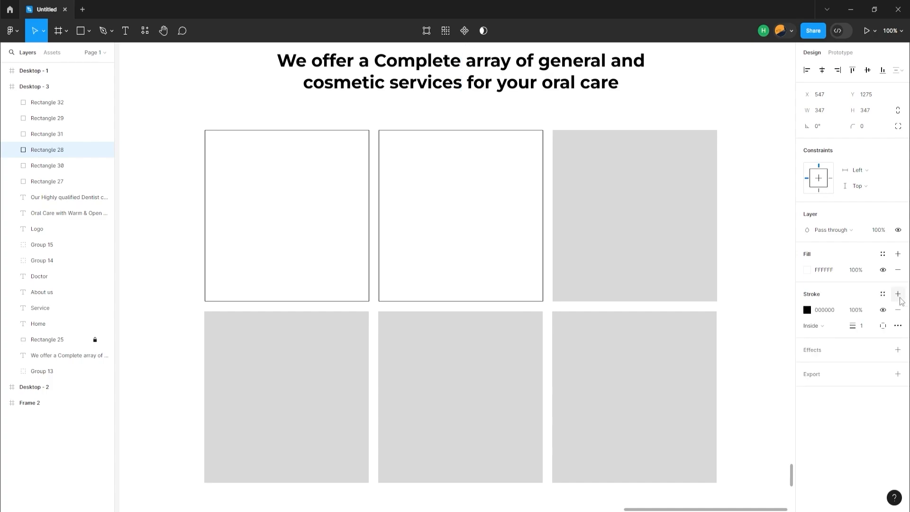
{"action": "left_click", "coordinate": [654, 272]}
{"action": "left_click", "coordinate": [824, 269]}
{"action": "type", "text": "FFF"}
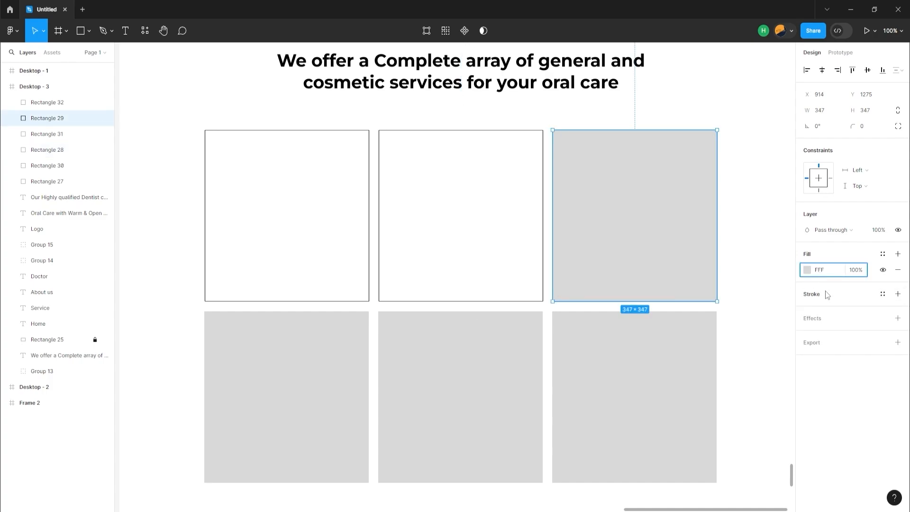
{"action": "left_click", "coordinate": [897, 295]}
Fill all three squares of the lower row with FFFFFF and add a black 1 px stroke to each
{"action": "left_click", "coordinate": [341, 370]}
{"action": "left_click", "coordinate": [825, 269]}
{"action": "type", "text": "FFF"}
{"action": "left_click", "coordinate": [898, 294]}
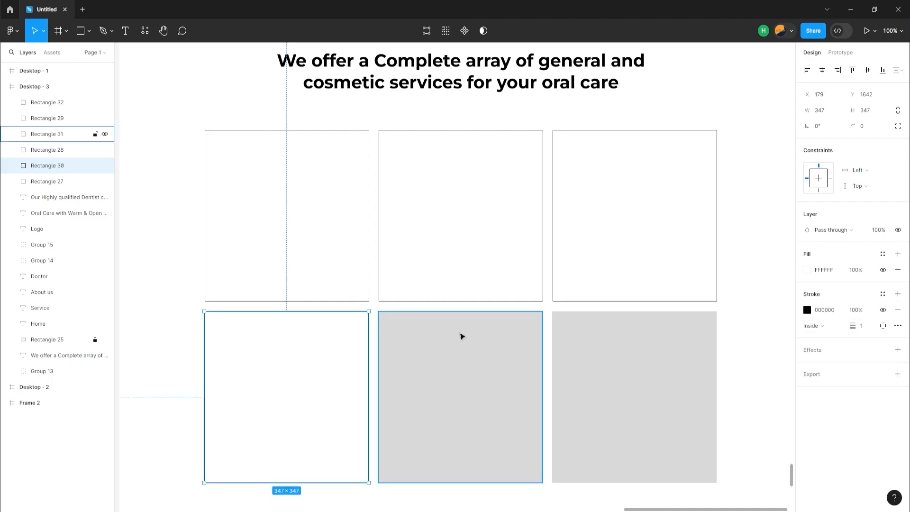
{"action": "left_click", "coordinate": [462, 336]}
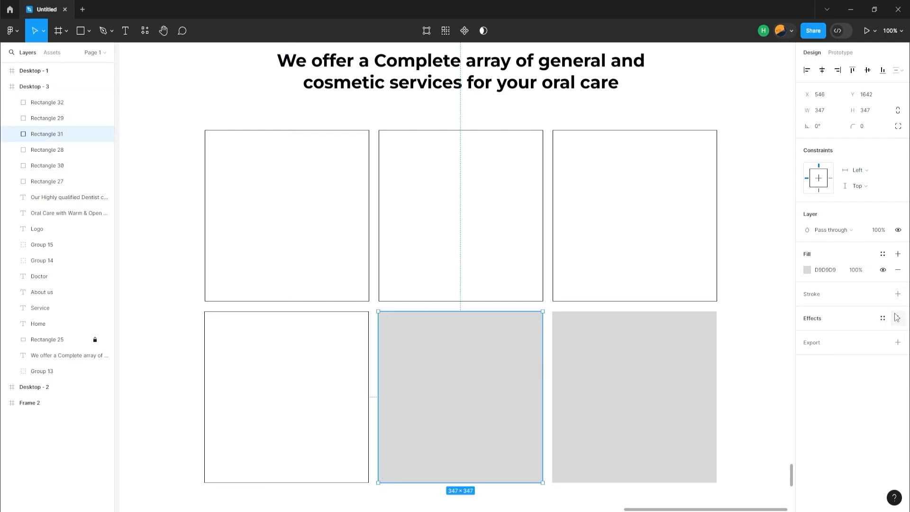
{"action": "left_click", "coordinate": [898, 294]}
{"action": "left_click", "coordinate": [827, 270]}
{"action": "type", "text": "FFF"}
{"action": "left_click", "coordinate": [658, 353]}
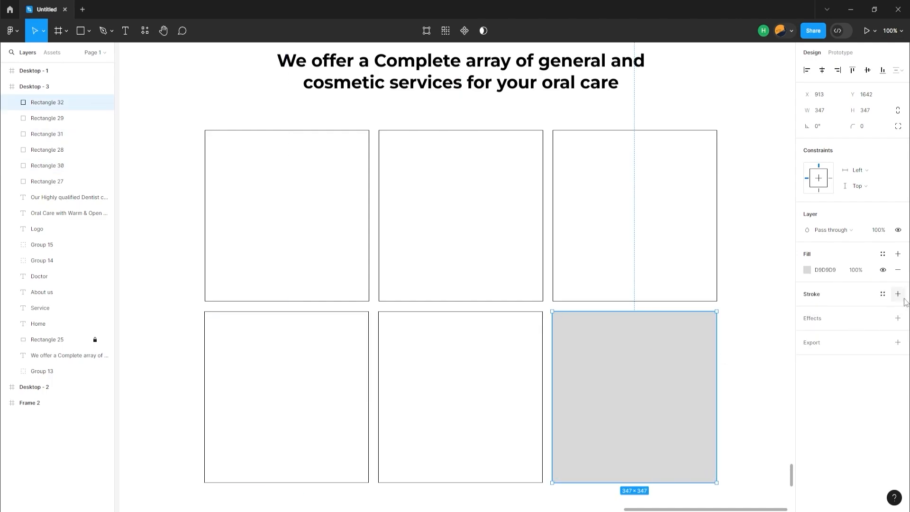
{"action": "left_click", "coordinate": [898, 294]}
{"action": "left_click", "coordinate": [827, 270]}
{"action": "type", "text": "FFF"}
{"action": "key", "text": "Return"}
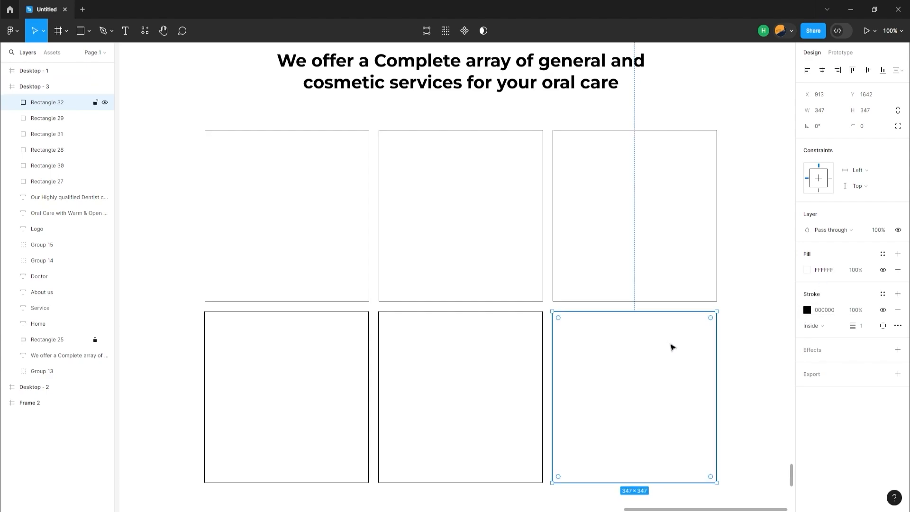
Switch to File Explorer and import all seven dental icon files from New folder onto the Figma canvas
{"action": "scroll", "coordinate": [672, 348], "scroll_direction": "down", "scroll_amount": 3}
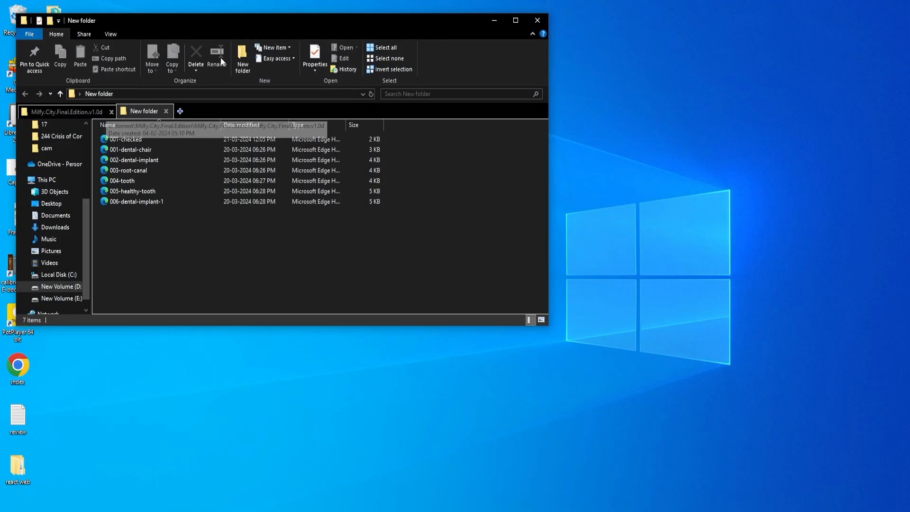
{"action": "double_click", "coordinate": [237, 24]}
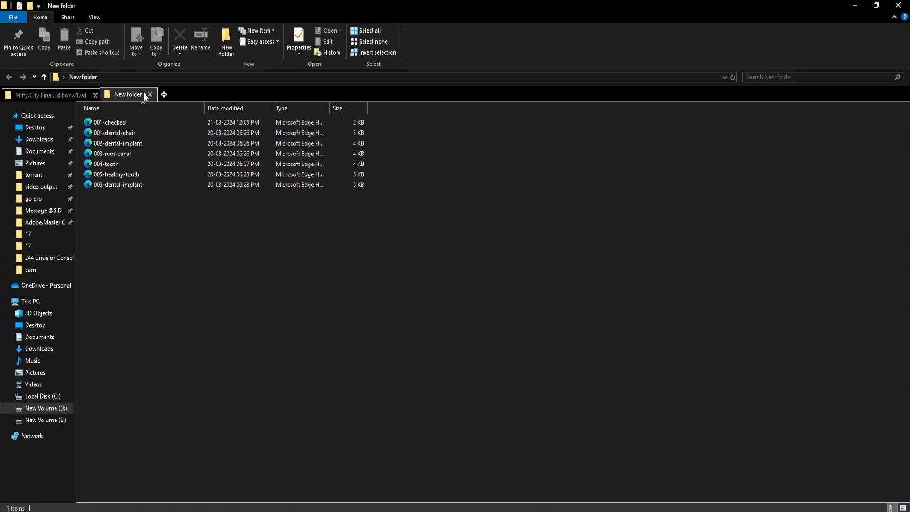
{"action": "left_click", "coordinate": [147, 122]}
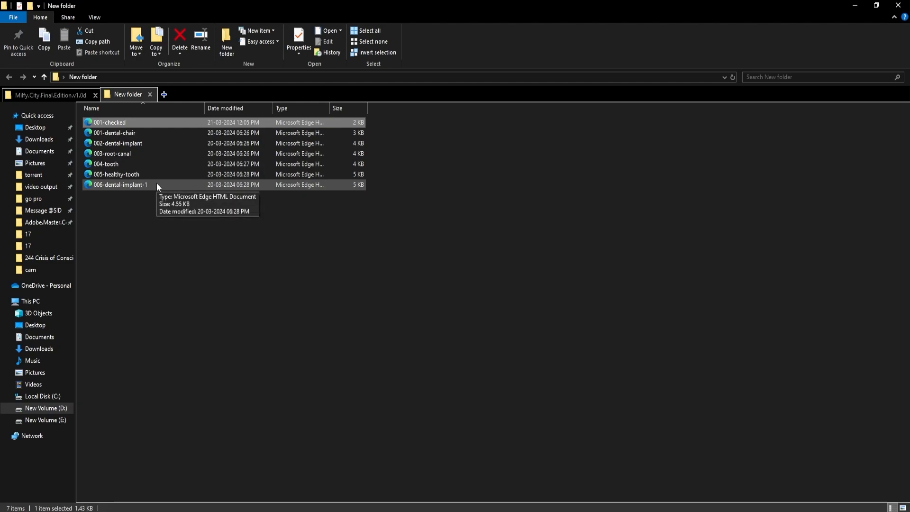
{"action": "key", "text": "ctrl+a"}
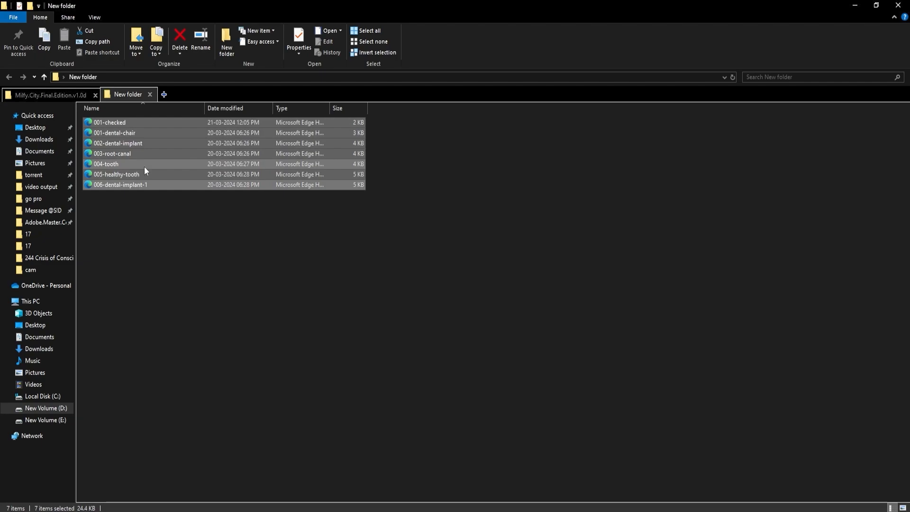
{"action": "left_click_drag", "start_coordinate": [123, 148], "coordinate": [218, 429]}
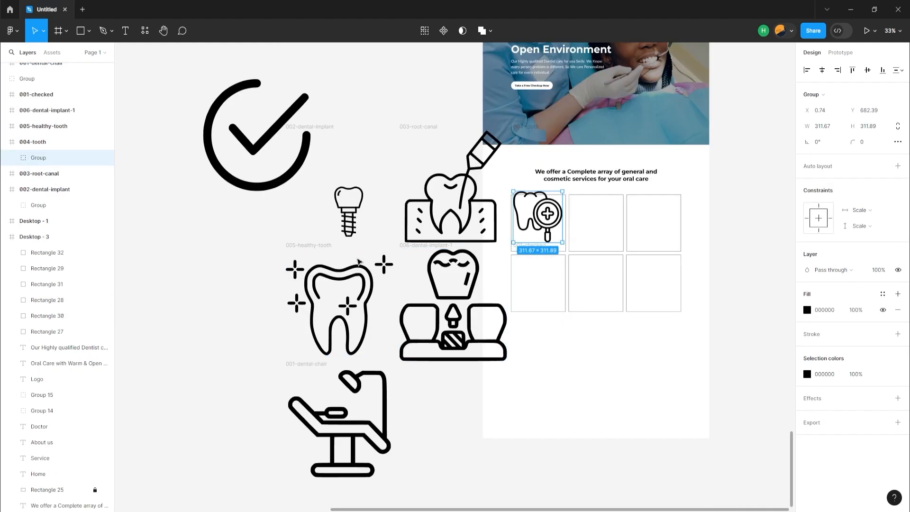
Scale the single dental implant icon proportionally to a width of 45 and place it in the first card of the upper row
{"action": "left_click", "coordinate": [349, 221]}
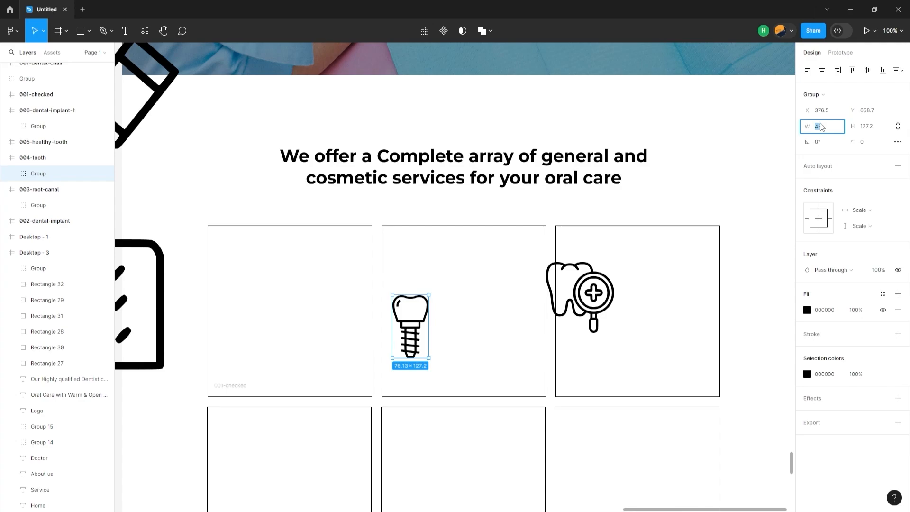
{"action": "type", "text": "45"}
{"action": "key", "text": "Return"}
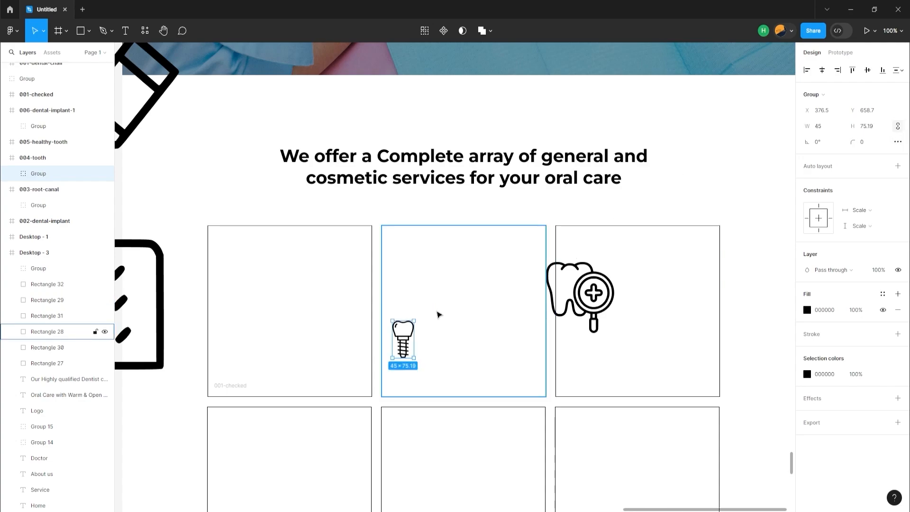
{"action": "left_click_drag", "start_coordinate": [357, 300], "coordinate": [283, 269]}
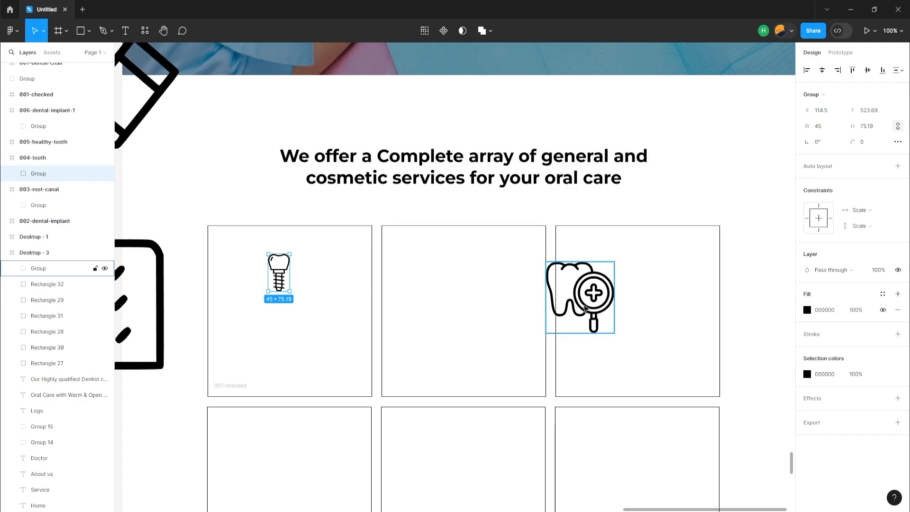
Move the tooth-and-magnifier icon into the third card of the upper row, set its width to 45, and enlarge it to about 62 wide
{"action": "left_click_drag", "start_coordinate": [565, 314], "coordinate": [650, 252]}
{"action": "left_click", "coordinate": [831, 130]}
{"action": "type", "text": "45"}
{"action": "key", "text": "Return"}
{"action": "left_click_drag", "start_coordinate": [640, 272], "coordinate": [648, 264]}
Try to align the implant icon with the horizontal centre and top of the first card
{"action": "left_click", "coordinate": [282, 274]}
{"action": "left_click", "coordinate": [357, 263], "text": "shift"}
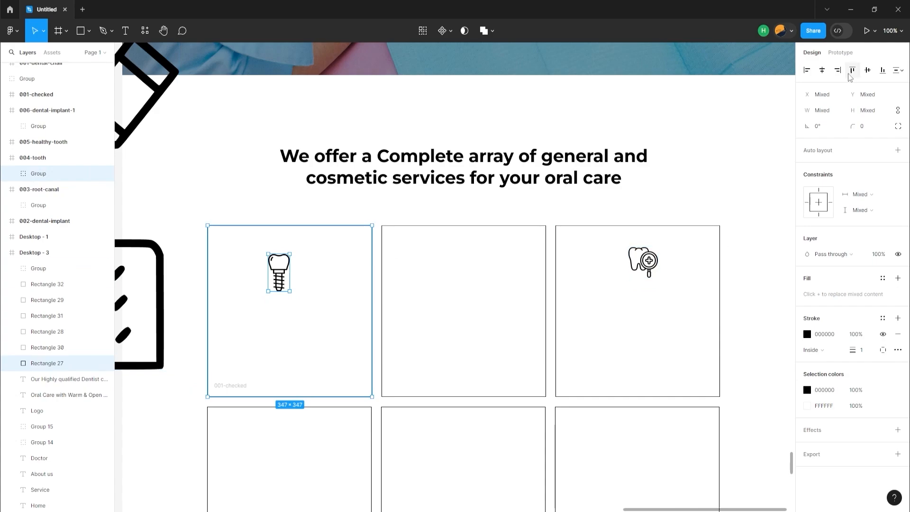
{"action": "left_click", "coordinate": [822, 70]}
{"action": "key", "text": "ctrl+z"}
{"action": "left_click", "coordinate": [852, 70]}
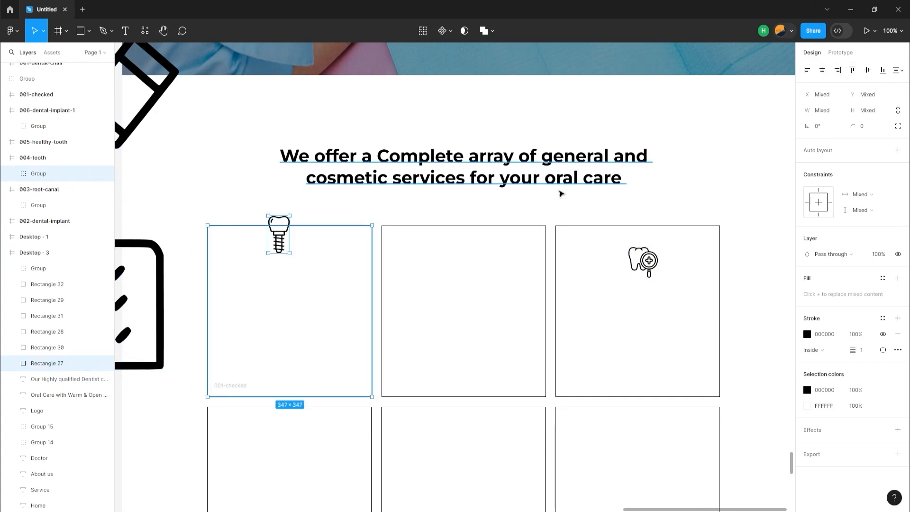
Try to centre the implant icon horizontally against the first card
{"action": "scroll", "coordinate": [561, 194], "scroll_direction": "down", "scroll_amount": 5}
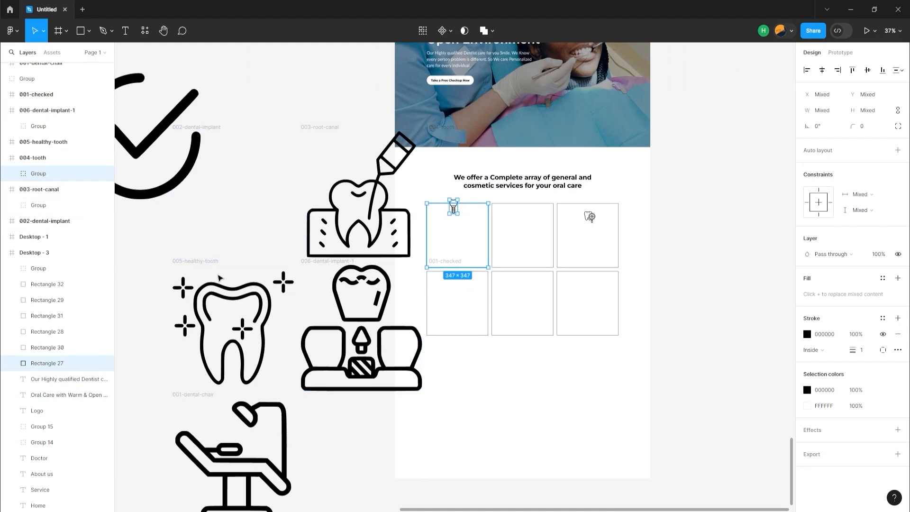
{"action": "scroll", "coordinate": [219, 277], "scroll_direction": "down", "scroll_amount": 5}
{"action": "scroll", "coordinate": [327, 233], "scroll_direction": "up", "scroll_amount": 4}
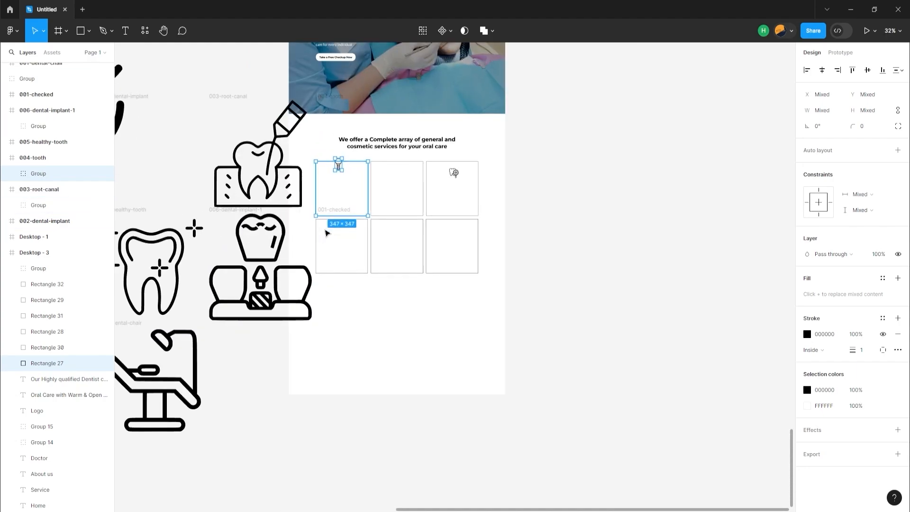
{"action": "scroll", "coordinate": [327, 233], "scroll_direction": "up", "scroll_amount": 4}
{"action": "left_click", "coordinate": [337, 169]}
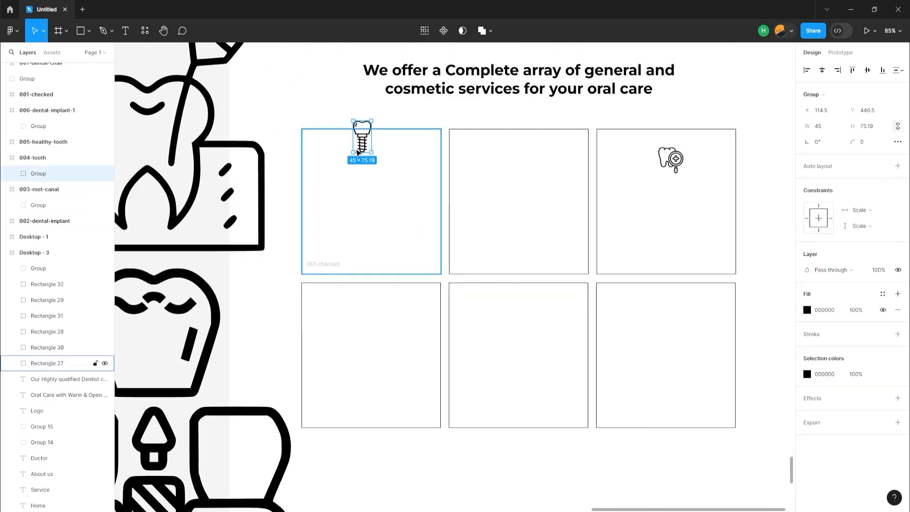
{"action": "left_click", "coordinate": [332, 136], "text": "shift"}
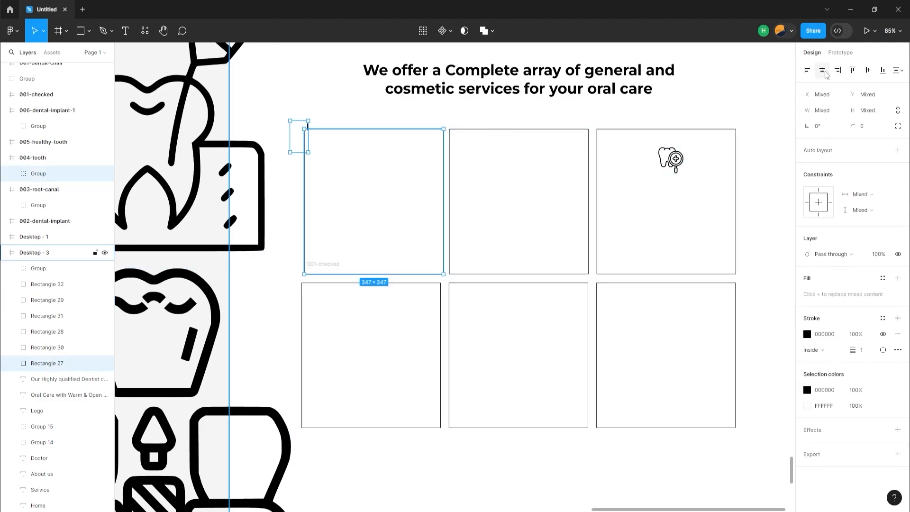
{"action": "left_click", "coordinate": [388, 192]}
Move the implant icon's layer into the Desktop - 3 frame and position the icon inside the upper part of the first card
{"action": "left_click", "coordinate": [361, 145]}
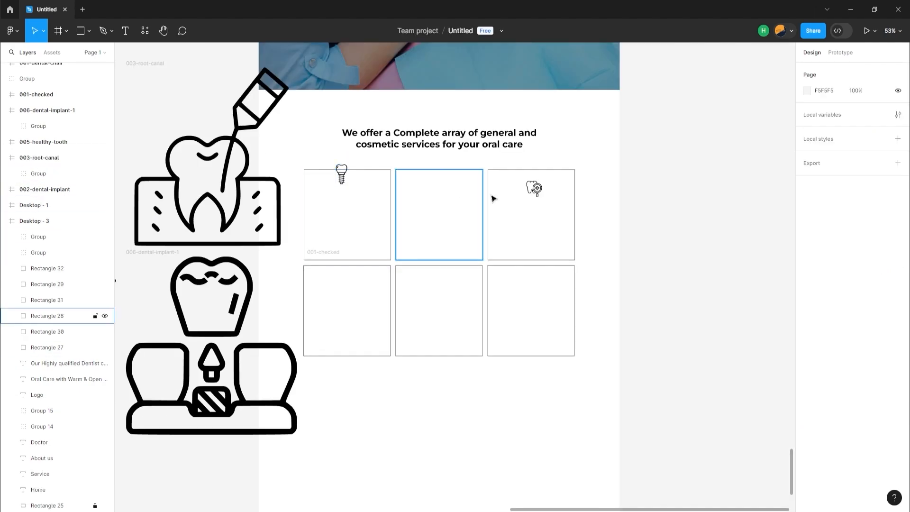
{"action": "left_click", "coordinate": [342, 174]}
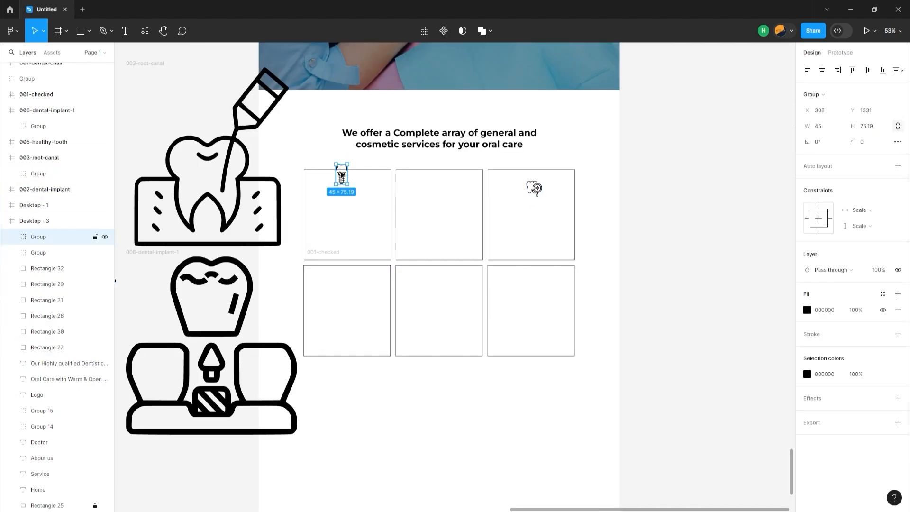
{"action": "left_click_drag", "start_coordinate": [340, 183], "coordinate": [338, 200]}
Centre the implant icon horizontally in the first card of the upper row
{"action": "left_click", "coordinate": [533, 188]}
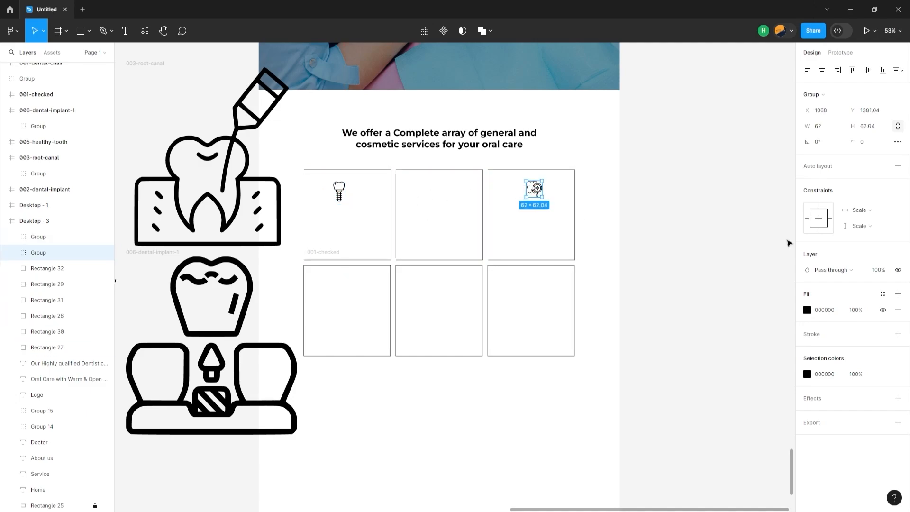
{"action": "left_click", "coordinate": [392, 201], "text": "shift"}
{"action": "left_click", "coordinate": [379, 228]}
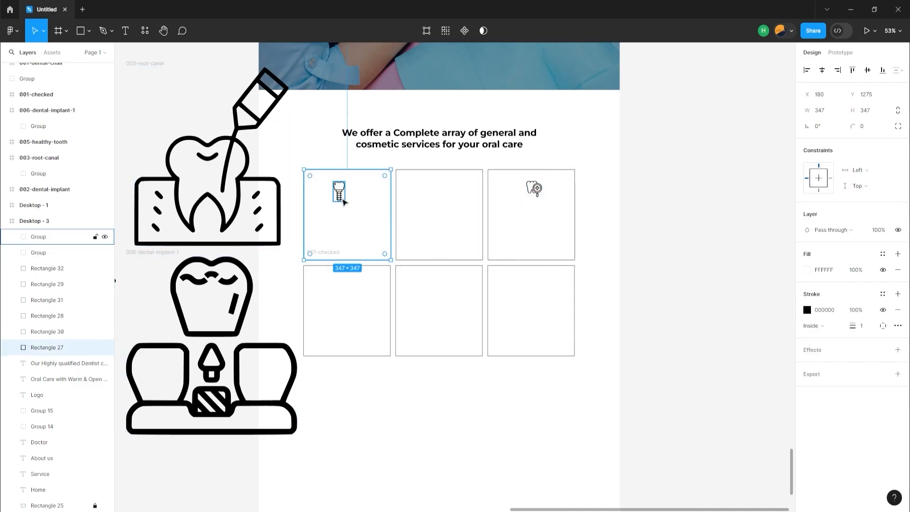
{"action": "left_click", "coordinate": [341, 196], "text": "shift"}
{"action": "left_click", "coordinate": [822, 70]}
Centre the tooth-and-magnifier icon horizontally in the third card of the upper row
{"action": "scroll", "coordinate": [616, 268], "scroll_direction": "up", "scroll_amount": 1}
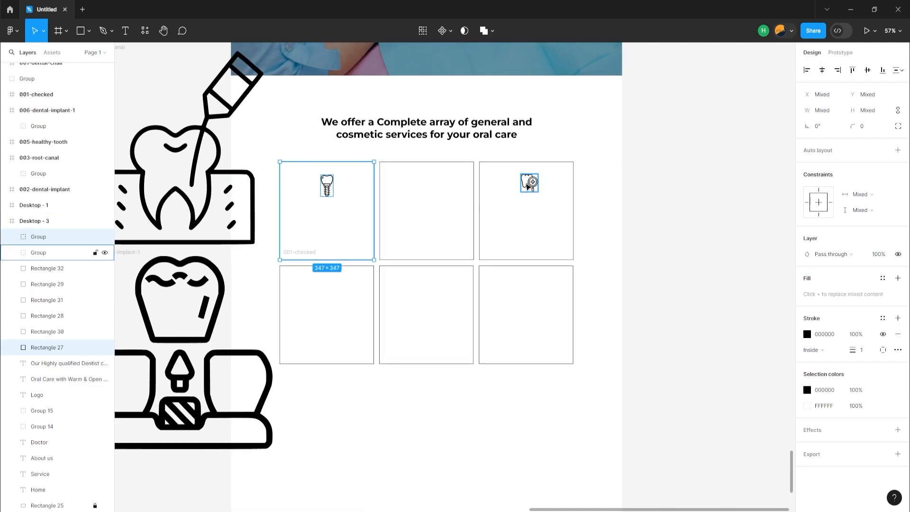
{"action": "left_click", "coordinate": [38, 252]}
{"action": "left_click", "coordinate": [555, 204], "text": "shift"}
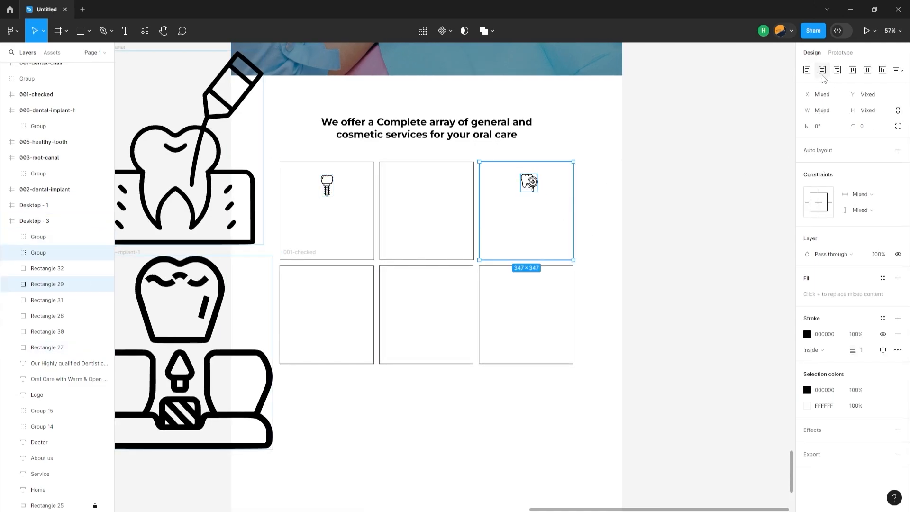
{"action": "left_click", "coordinate": [821, 71]}
{"action": "left_click", "coordinate": [526, 182]}
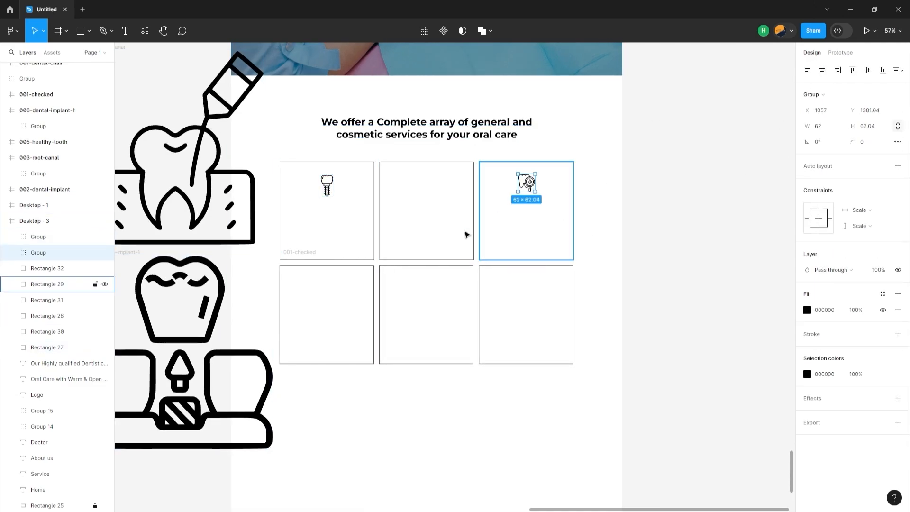
Delete the 001-checked frame, then bring the 006-dental-implant-1 icon into Desktop - 3 and scale it proportionally to a width of 45
{"action": "left_click", "coordinate": [393, 320]}
{"action": "key", "text": "Delete"}
{"action": "scroll", "coordinate": [393, 322], "scroll_direction": "down", "scroll_amount": 3}
{"action": "left_click_drag", "start_coordinate": [273, 390], "coordinate": [416, 370]}
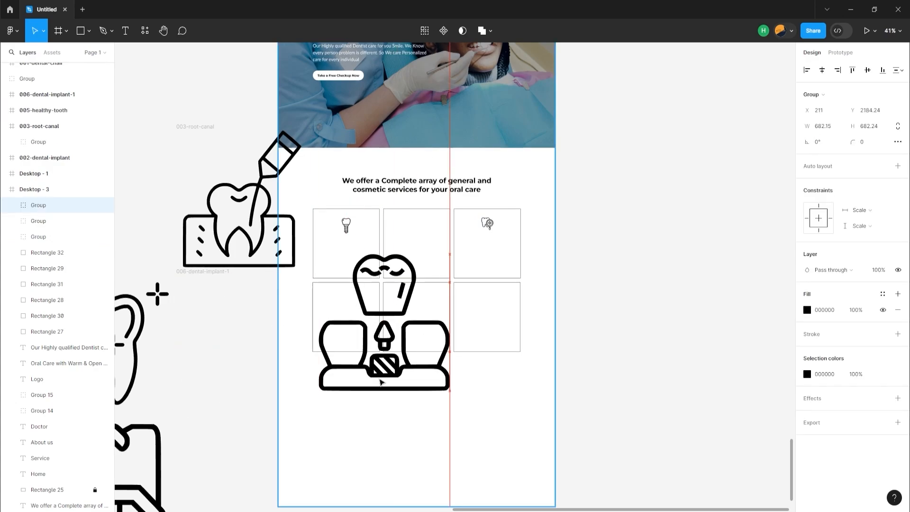
{"action": "left_click", "coordinate": [825, 126]}
{"action": "type", "text": "45"}
{"action": "key", "text": "Return"}
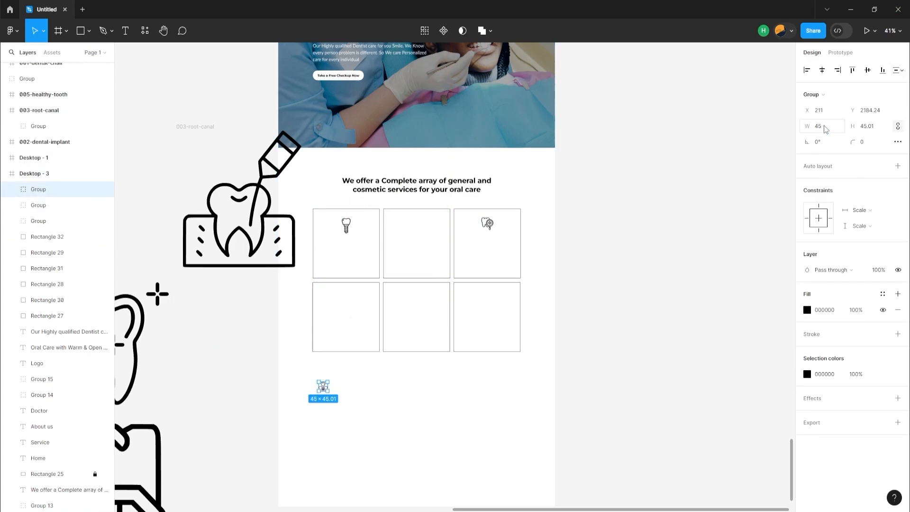
Place the 006-dental-implant-1 icon in the third card of the lower row and enlarge it to match the icon above
{"action": "key", "text": "shift+0"}
{"action": "scroll", "coordinate": [365, 400], "scroll_direction": "down", "scroll_amount": 2}
{"action": "scroll", "coordinate": [365, 400], "scroll_direction": "left", "scroll_amount": 3}
{"action": "left_click_drag", "start_coordinate": [285, 443], "coordinate": [683, 229]}
{"action": "scroll", "coordinate": [683, 228], "scroll_direction": "down", "scroll_amount": 2}
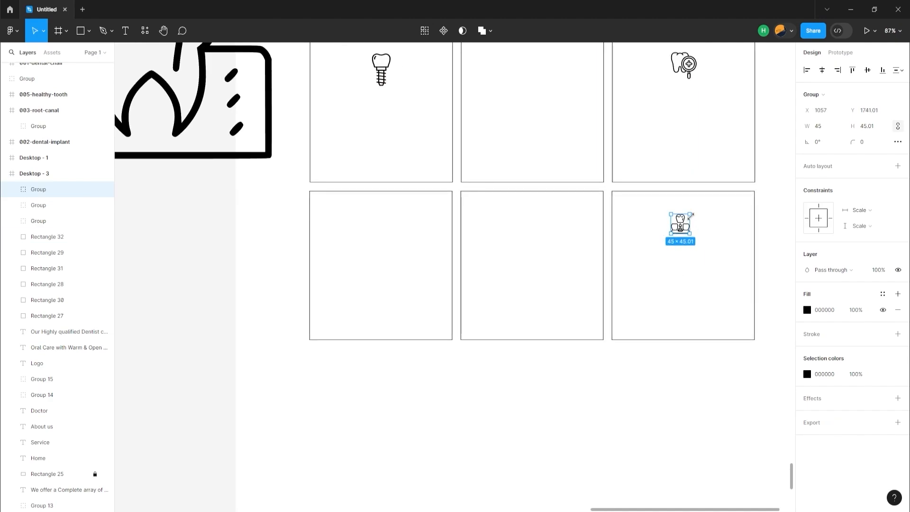
{"action": "left_click_drag", "start_coordinate": [690, 234], "coordinate": [697, 241]}
Centre the 006-dental-implant-1 icon horizontally in the third card of the lower row
{"action": "scroll", "coordinate": [706, 252], "scroll_direction": "up", "scroll_amount": 1}
{"action": "left_click", "coordinate": [715, 255], "text": "shift"}
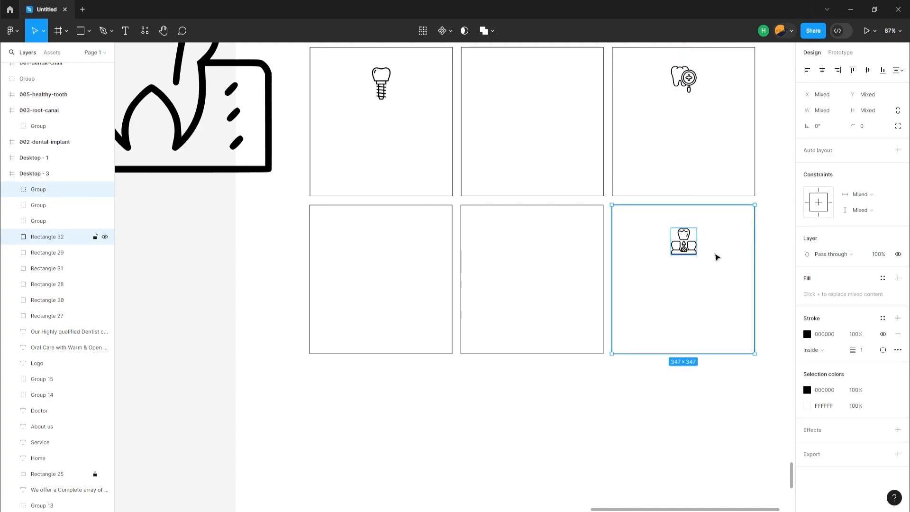
{"action": "left_click", "coordinate": [822, 71]}
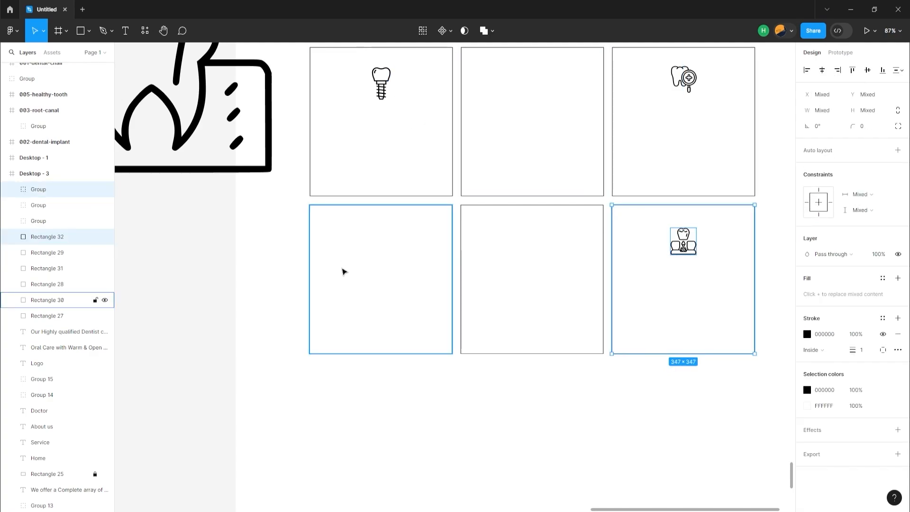
Bring the dental chair icon into the Desktop - 3 frame and scale it proportionally to a width of 45
{"action": "scroll", "coordinate": [296, 313], "scroll_direction": "down", "scroll_amount": 5}
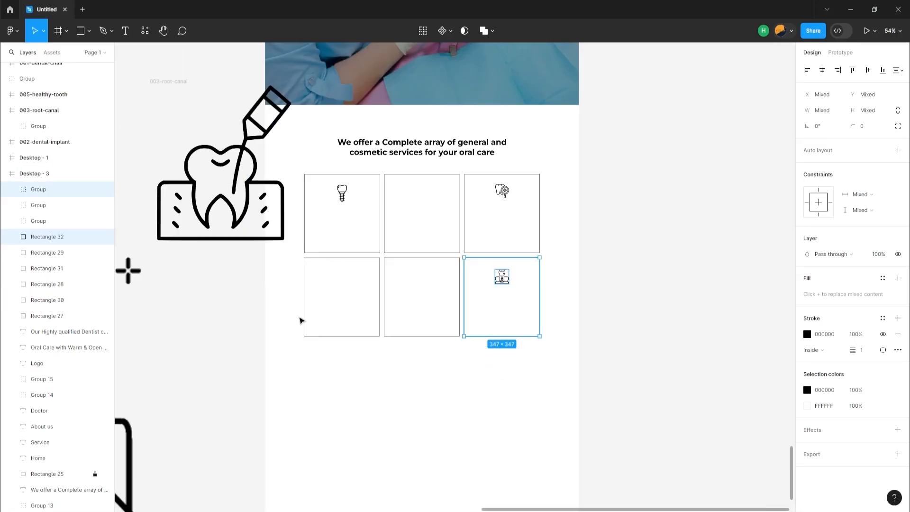
{"action": "left_click", "coordinate": [169, 428]}
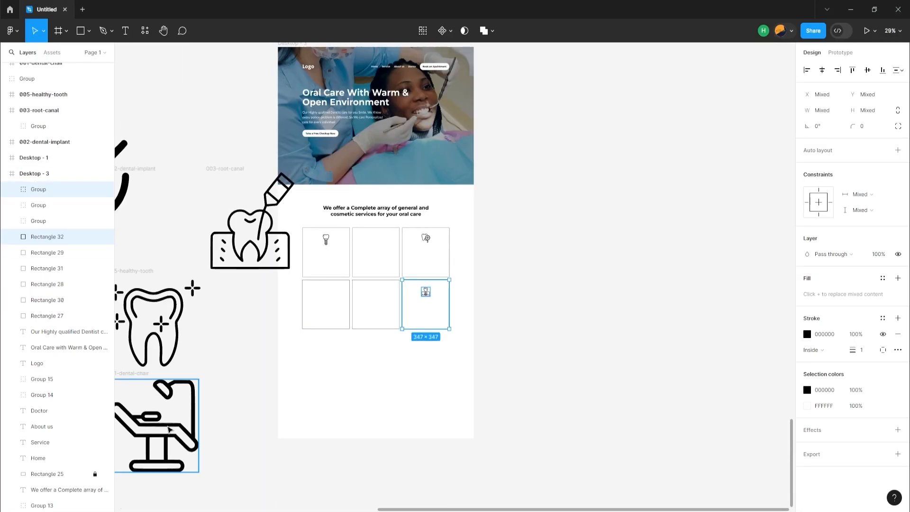
{"action": "left_click_drag", "start_coordinate": [169, 428], "coordinate": [346, 329]}
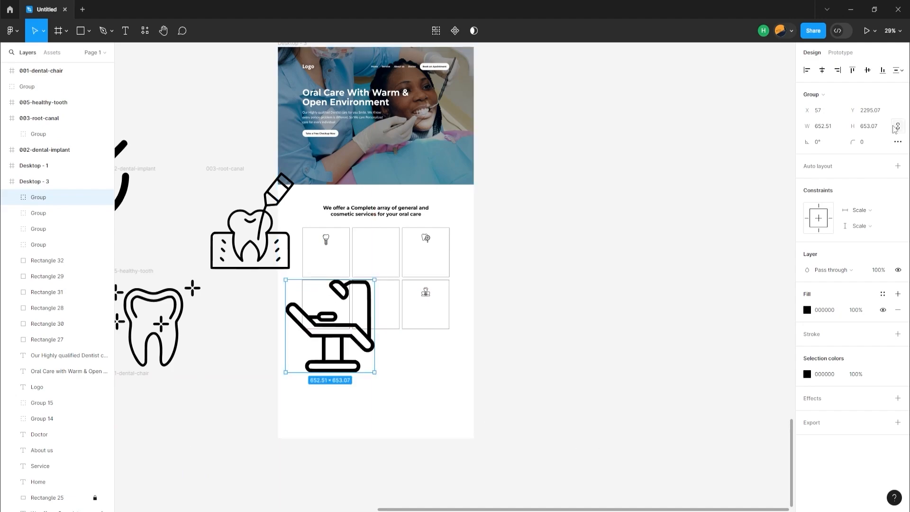
{"action": "left_click", "coordinate": [823, 126]}
{"action": "type", "text": "45"}
{"action": "key", "text": "Return"}
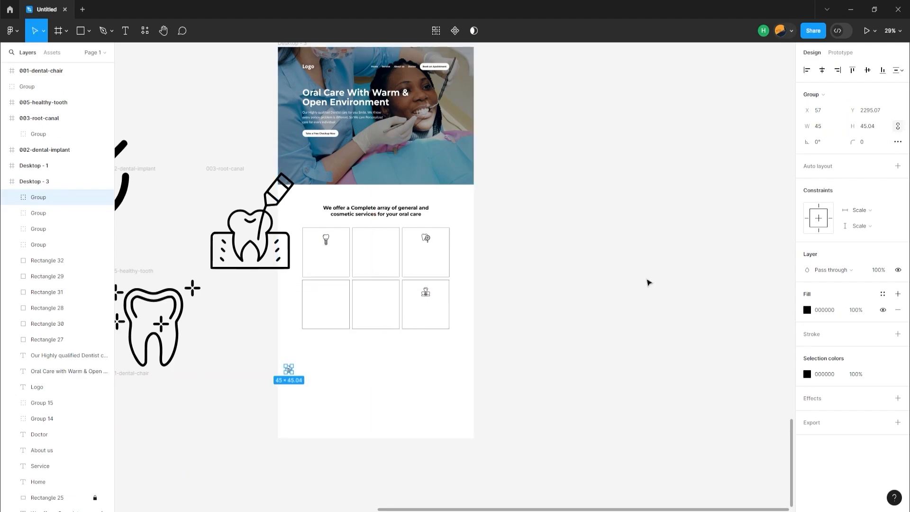
Place the dental chair icon in the first card of the lower row and enlarge it to 62 wide
{"action": "key", "text": "shift+0"}
{"action": "scroll", "coordinate": [597, 327], "scroll_direction": "left", "scroll_amount": 10}
{"action": "scroll", "coordinate": [386, 428], "scroll_direction": "down", "scroll_amount": 3}
{"action": "left_click_drag", "start_coordinate": [268, 439], "coordinate": [387, 149]}
{"action": "scroll", "coordinate": [390, 299], "scroll_direction": "up", "scroll_amount": 3}
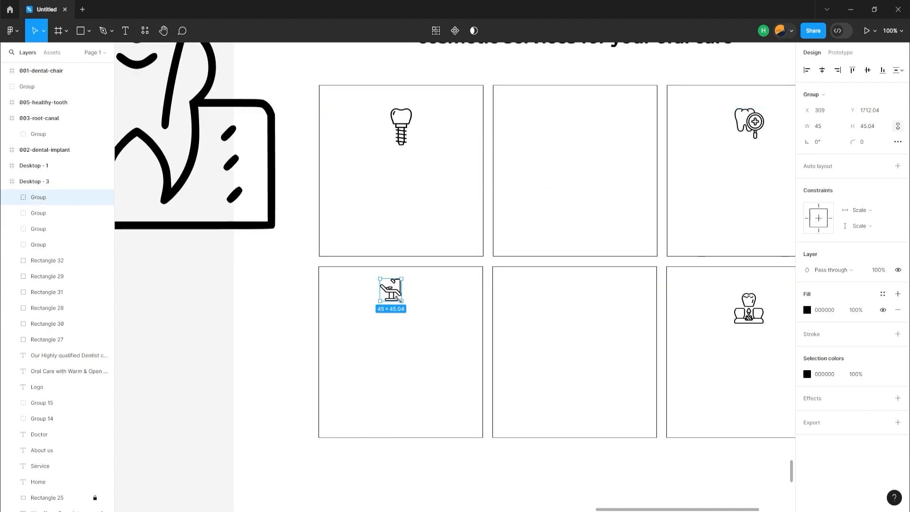
{"action": "left_click_drag", "start_coordinate": [401, 299], "coordinate": [412, 310]}
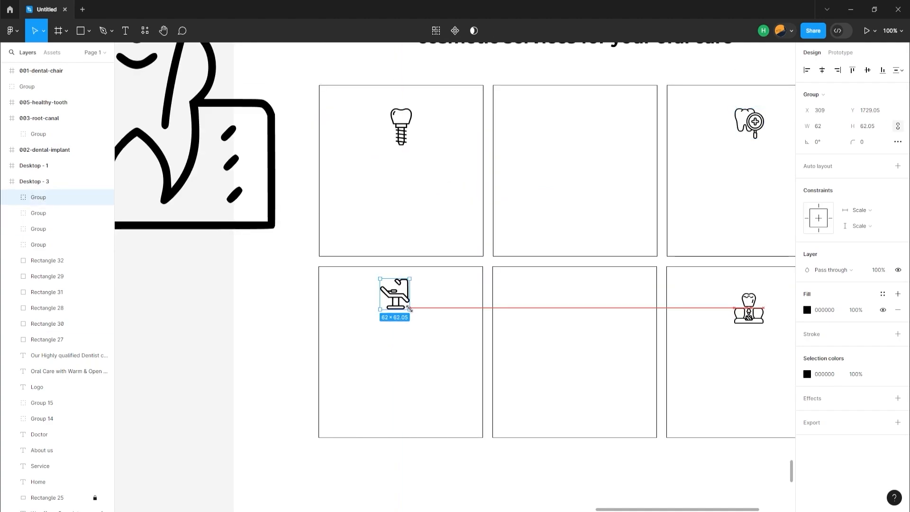
Move the dental chair icon lower within its card, to about X 305, Y 1751
{"action": "left_click", "coordinate": [426, 294]}
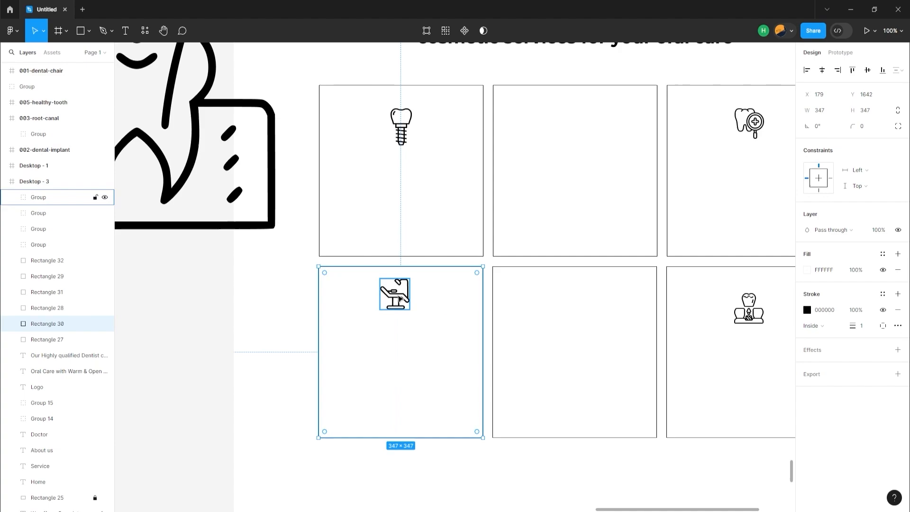
{"action": "left_click_drag", "start_coordinate": [397, 307], "coordinate": [394, 320]}
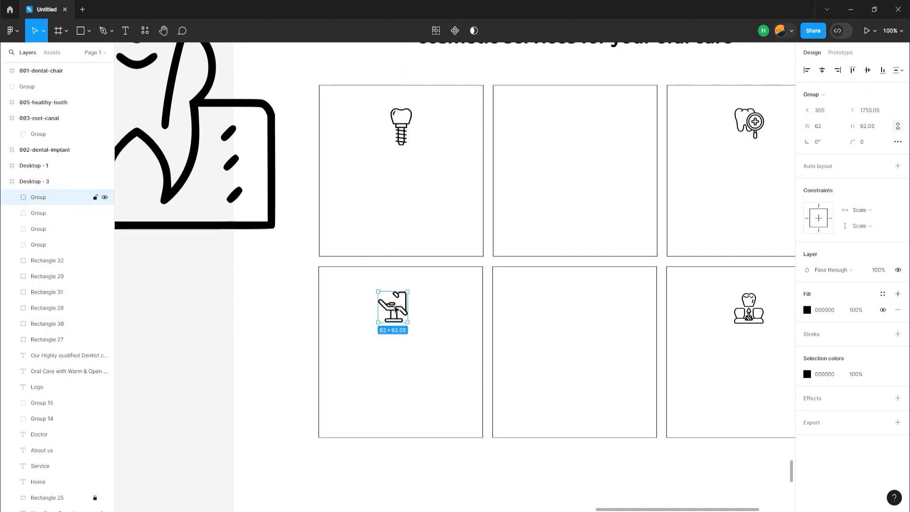
{"action": "left_click_drag", "start_coordinate": [423, 288], "coordinate": [422, 286]}
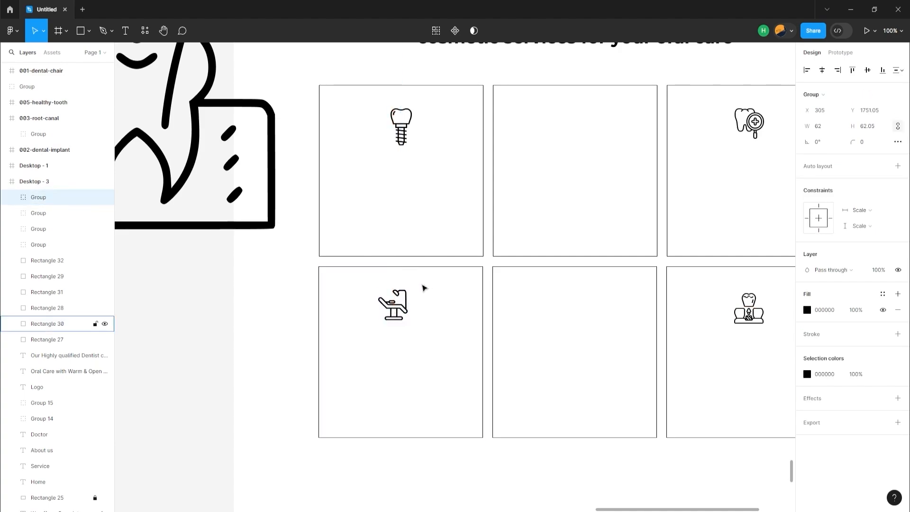
Centre the dental chair icon horizontally within the first card of the lower row
{"action": "left_click", "coordinate": [822, 70]}
{"action": "key", "text": "ctrl+z"}
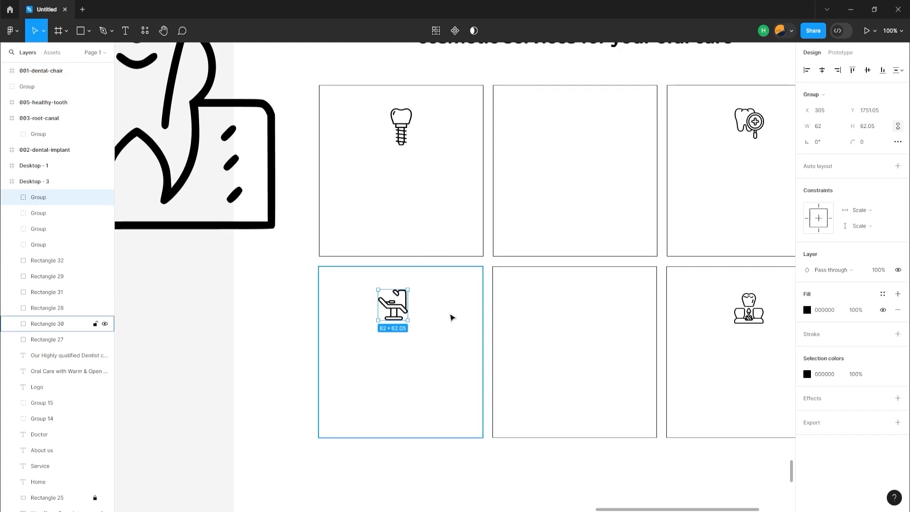
{"action": "left_click", "coordinate": [451, 317], "text": "shift"}
{"action": "left_click", "coordinate": [822, 70]}
Move the dental implant icon in the third card of the lower row up to about Y 1751
{"action": "left_click", "coordinate": [748, 303]}
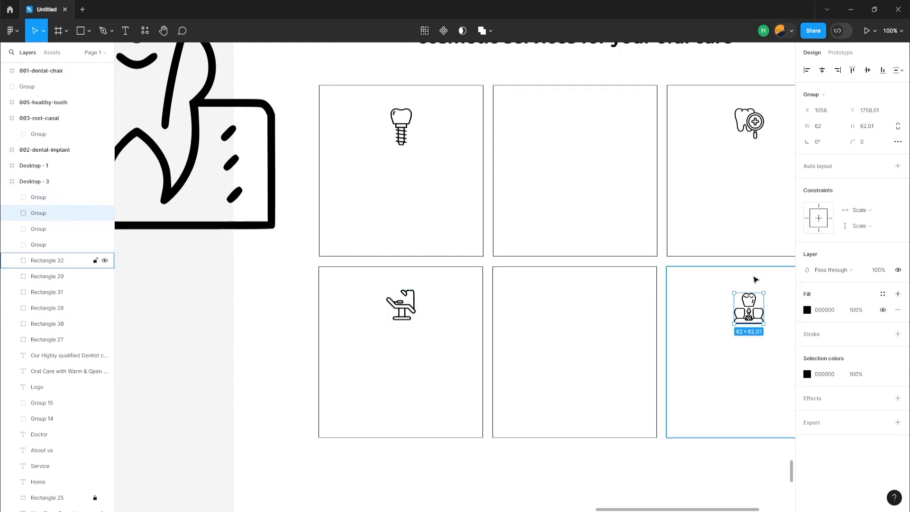
{"action": "key", "text": "Up"}
{"action": "key", "text": "Up"}
{"action": "key", "text": "Up"}
{"action": "key", "text": "Up"}
{"action": "key", "text": "Up"}
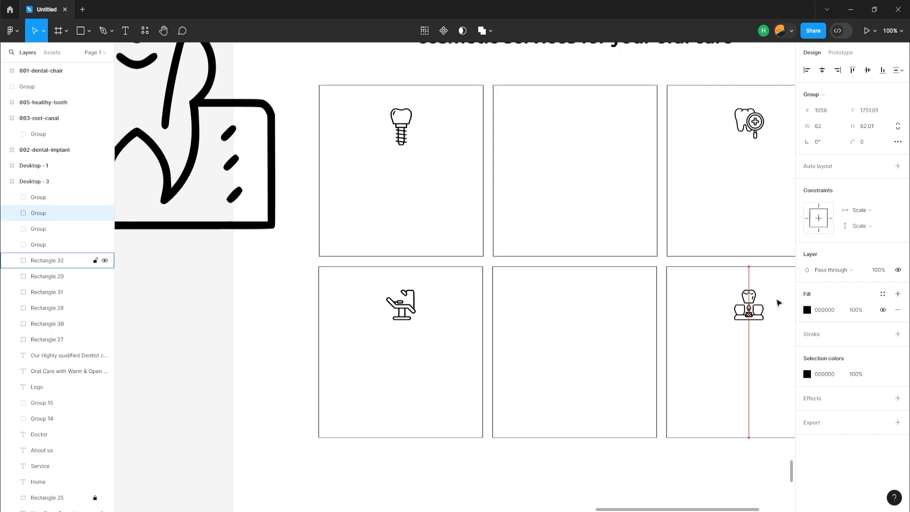
{"action": "left_click", "coordinate": [778, 303]}
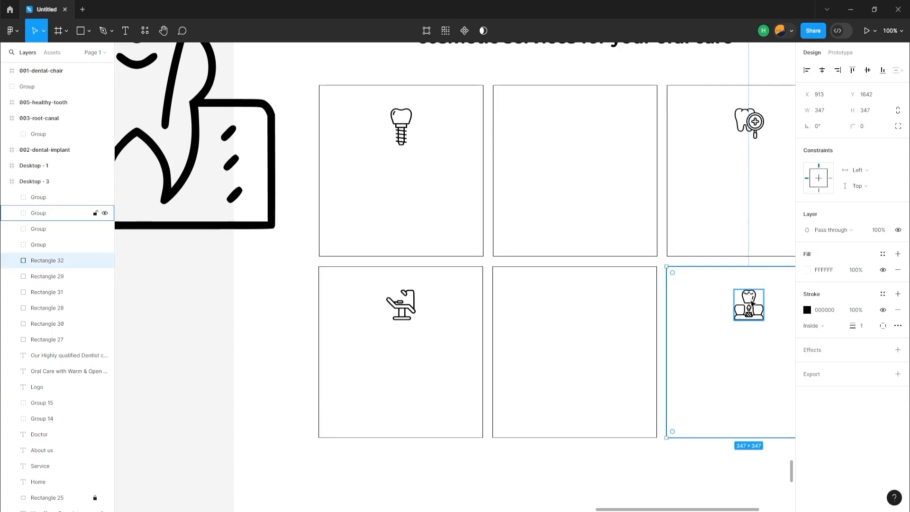
Bring the healthy tooth icon into the Desktop - 3 frame and scale it proportionally to a width of 45
{"action": "scroll", "coordinate": [676, 300], "scroll_direction": "down", "scroll_amount": 5, "text": "ctrl"}
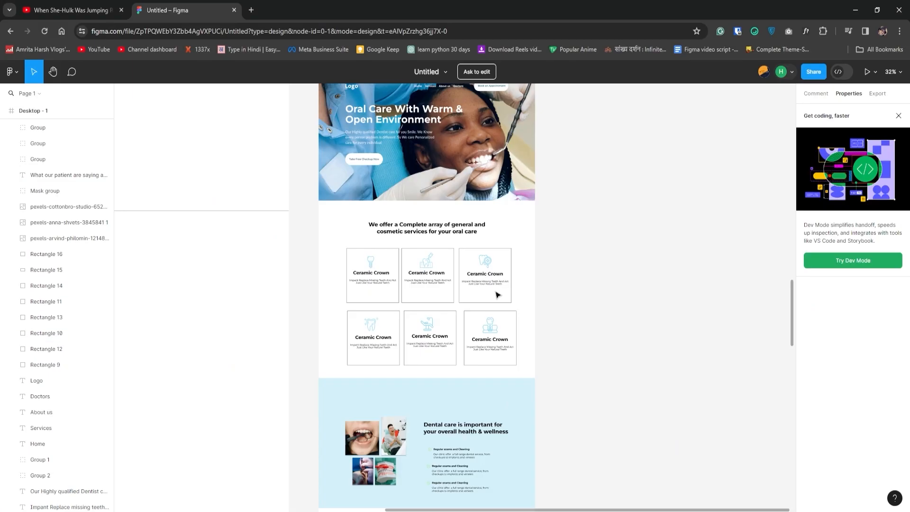
{"action": "key", "text": "alt+Tab"}
{"action": "key", "text": "alt+Tab"}
{"action": "key", "text": "alt+Tab"}
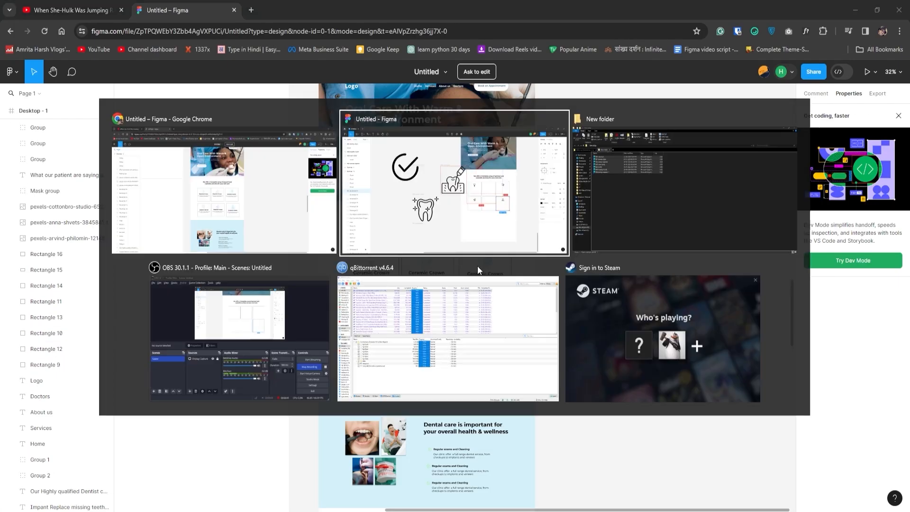
{"action": "left_click_drag", "start_coordinate": [368, 336], "coordinate": [640, 253]}
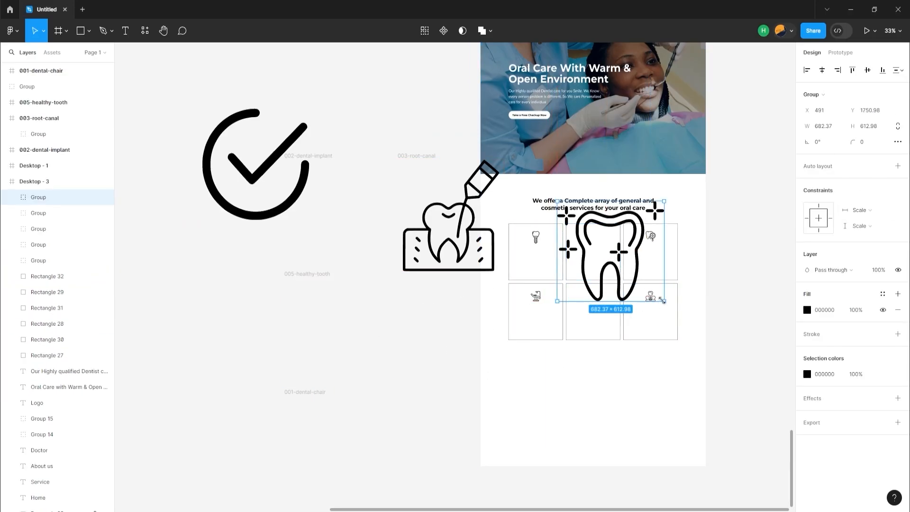
{"action": "left_click_drag", "start_coordinate": [664, 301], "coordinate": [606, 265], "text": "shift"}
{"action": "left_click", "coordinate": [824, 125]}
{"action": "type", "text": "45"}
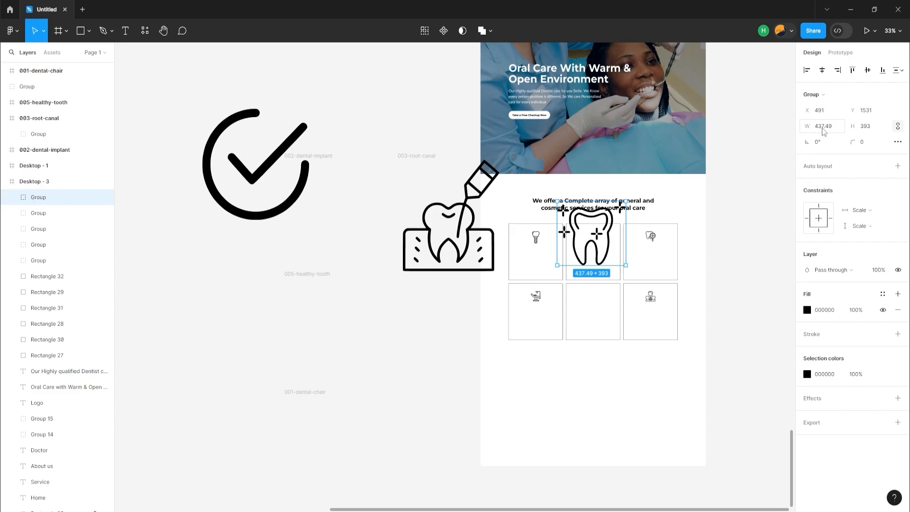
{"action": "key", "text": "Return"}
Scale the root canal icon proportionally to a width of 45 and move it into the Desktop - 3 frame
{"action": "left_click", "coordinate": [418, 236]}
{"action": "left_click", "coordinate": [450, 252]}
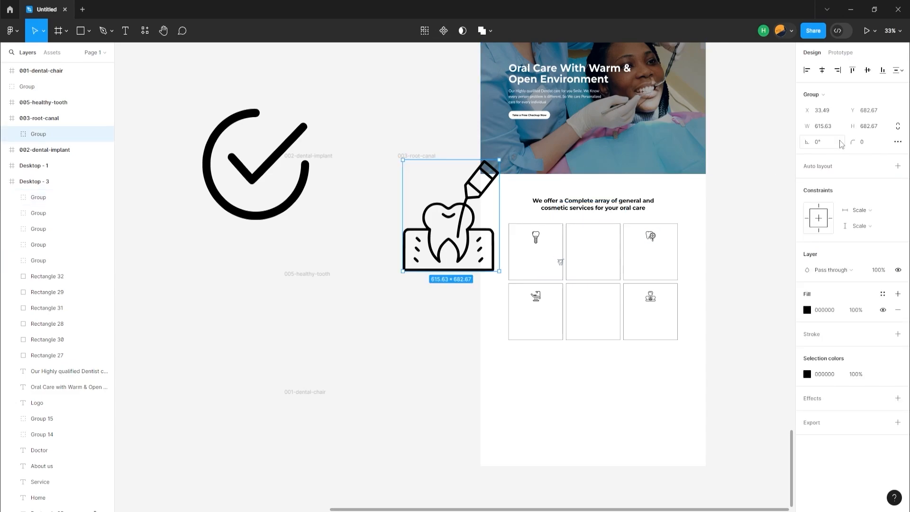
{"action": "left_click", "coordinate": [830, 128]}
{"action": "type", "text": "45"}
{"action": "key", "text": "Return"}
{"action": "scroll", "coordinate": [414, 306], "scroll_direction": "up", "scroll_amount": 5}
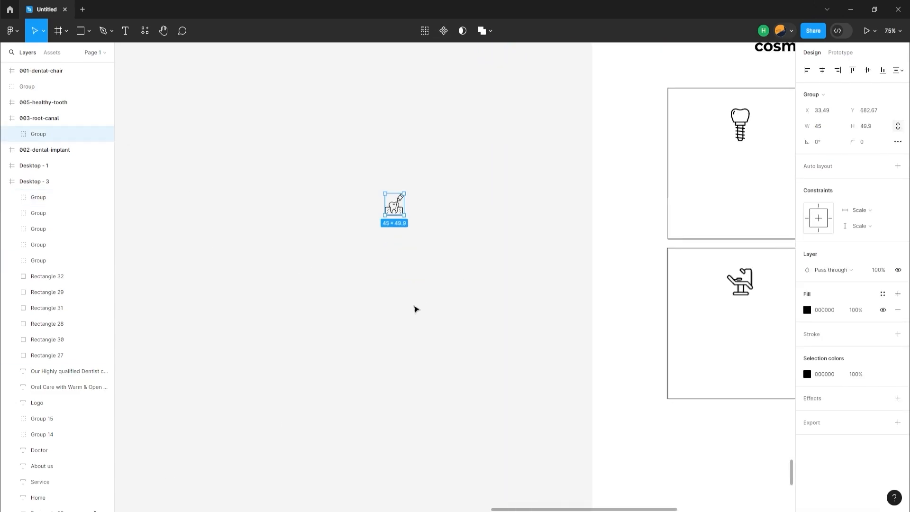
{"action": "scroll", "coordinate": [407, 332], "scroll_direction": "up", "scroll_amount": 3}
{"action": "left_click_drag", "start_coordinate": [397, 367], "coordinate": [771, 378]}
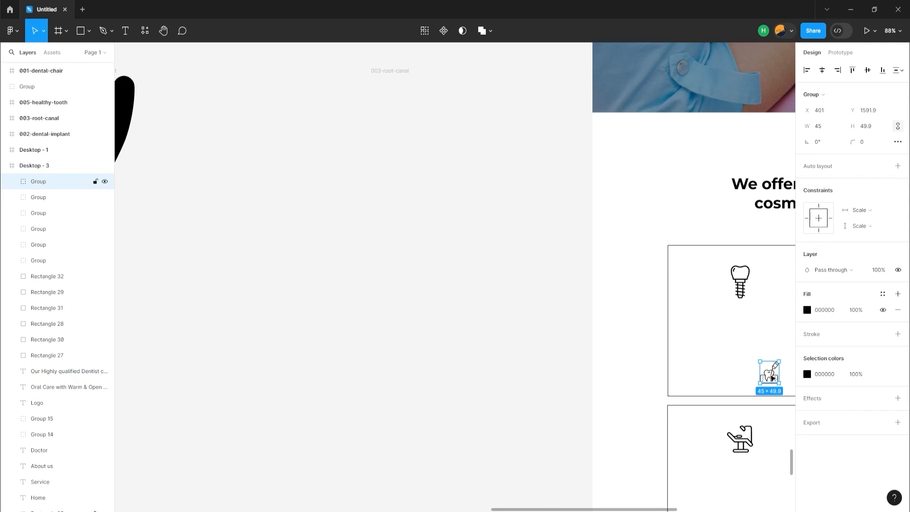
{"action": "scroll", "coordinate": [704, 363], "scroll_direction": "right", "scroll_amount": 6}
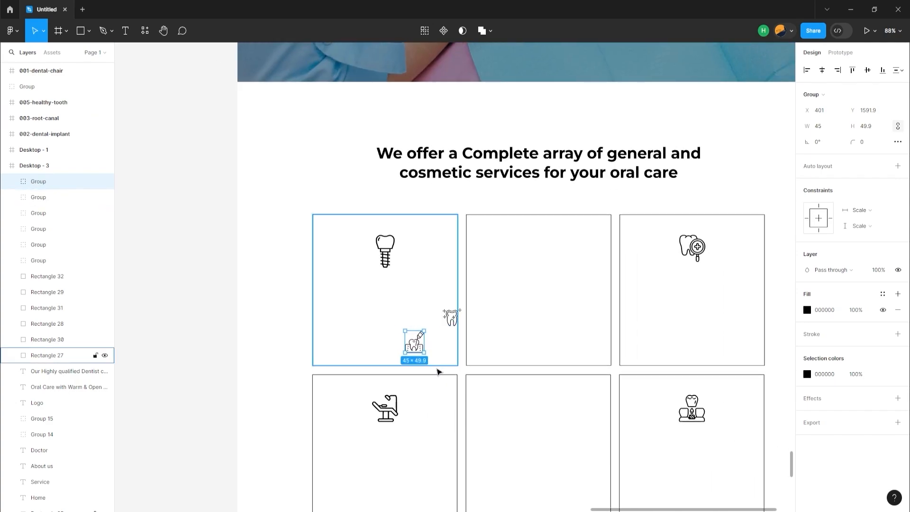
Place the healthy tooth icon in the second card of the upper row at 56 wide and check the neighbouring icons' distances to their card edges
{"action": "left_click_drag", "start_coordinate": [461, 310], "coordinate": [544, 248]}
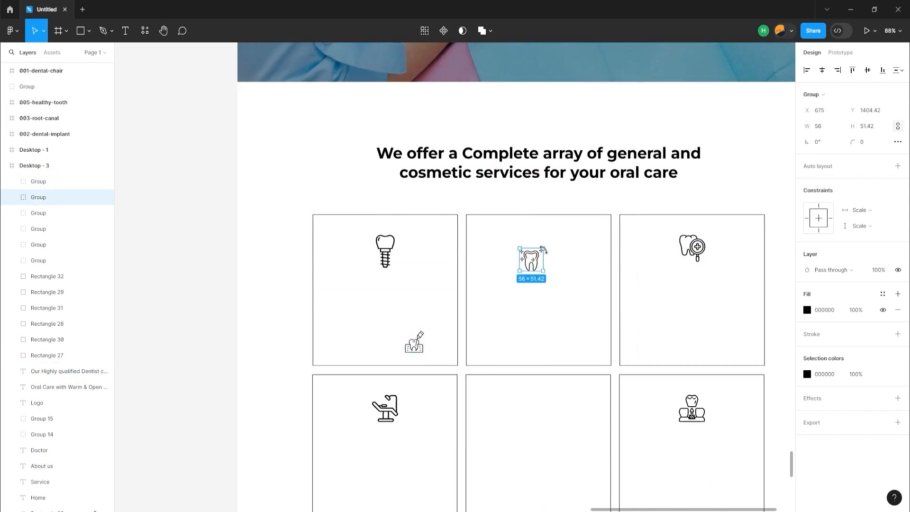
{"action": "key", "text": "shift+0"}
{"action": "left_click", "coordinate": [725, 243]}
{"action": "key", "text": "alt"}
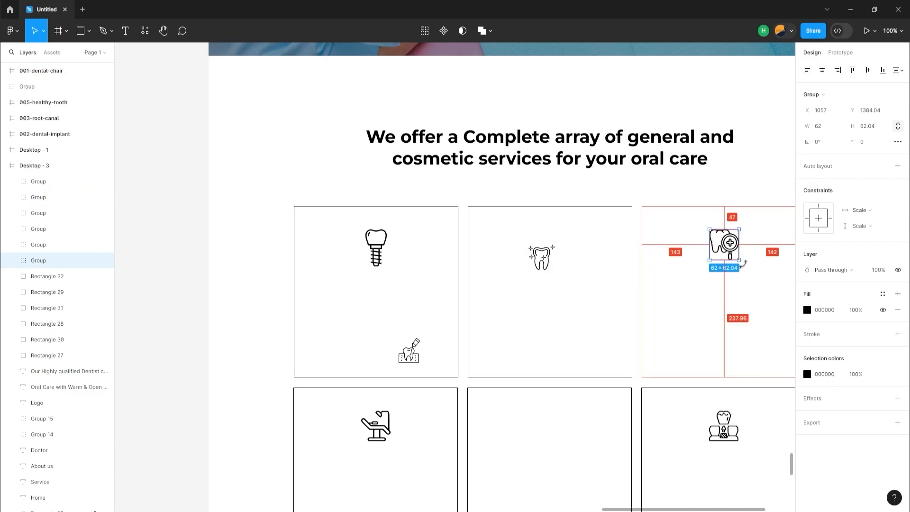
{"action": "left_click", "coordinate": [723, 426], "text": "alt"}
{"action": "left_click", "coordinate": [377, 428], "text": "alt"}
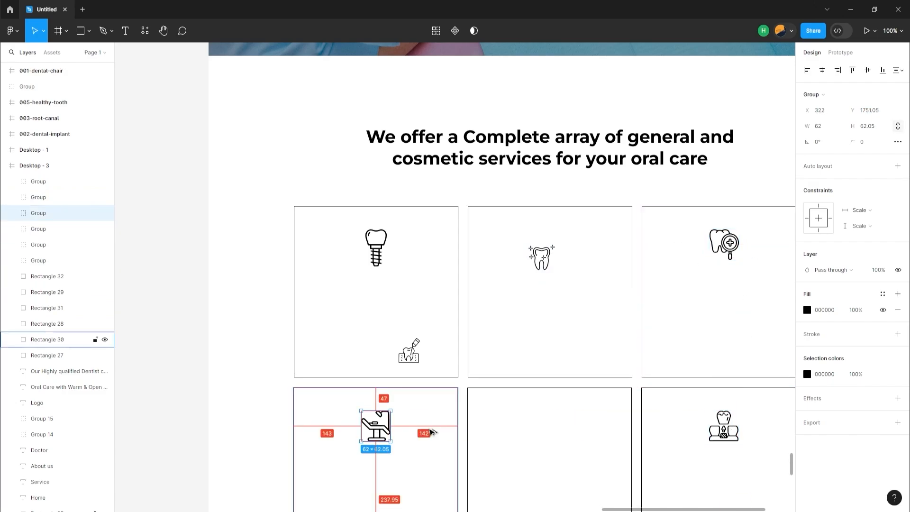
Enlarge the healthy tooth icon to 66 wide and position it horizontally centred in its card at about Y 1383
{"action": "left_click", "coordinate": [549, 251]}
{"action": "left_click_drag", "start_coordinate": [555, 246], "coordinate": [559, 231]}
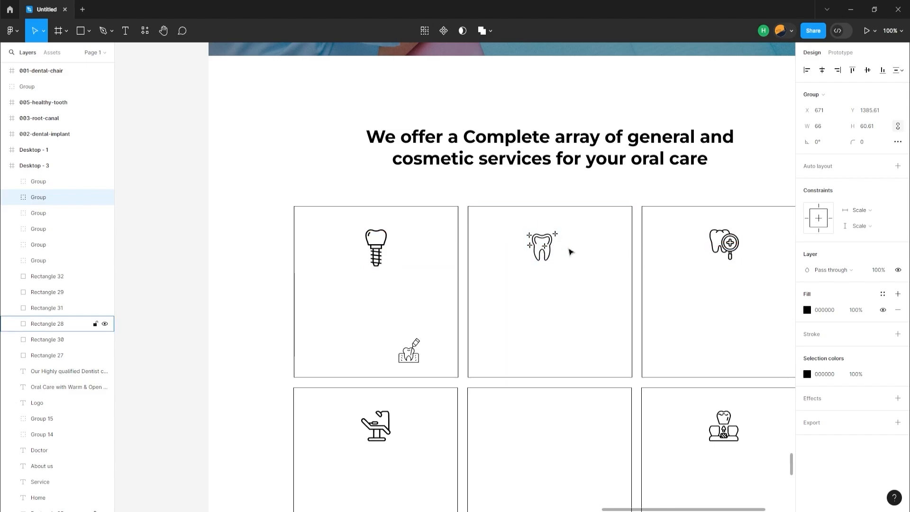
{"action": "key", "text": "Up"}
{"action": "key", "text": "Up"}
{"action": "key", "text": "Up"}
{"action": "key", "text": "Up"}
{"action": "key", "text": "Up"}
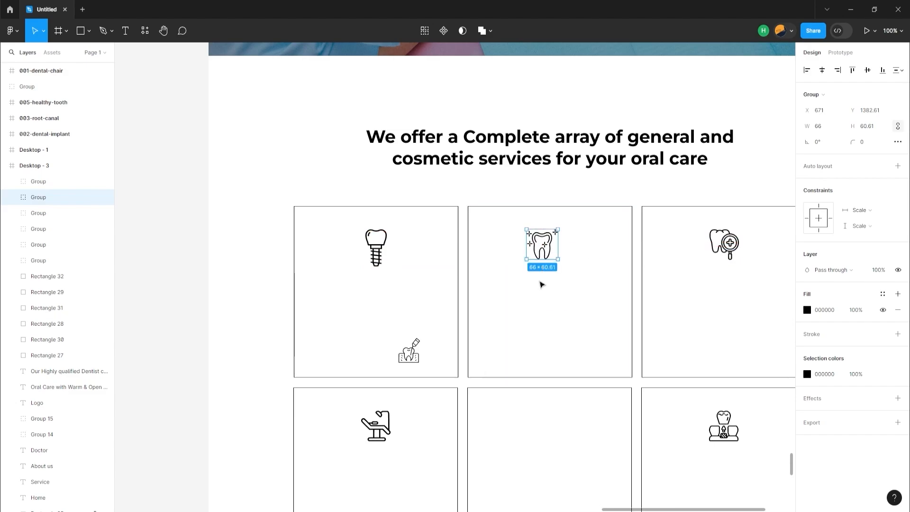
{"action": "left_click", "coordinate": [624, 270], "text": "shift"}
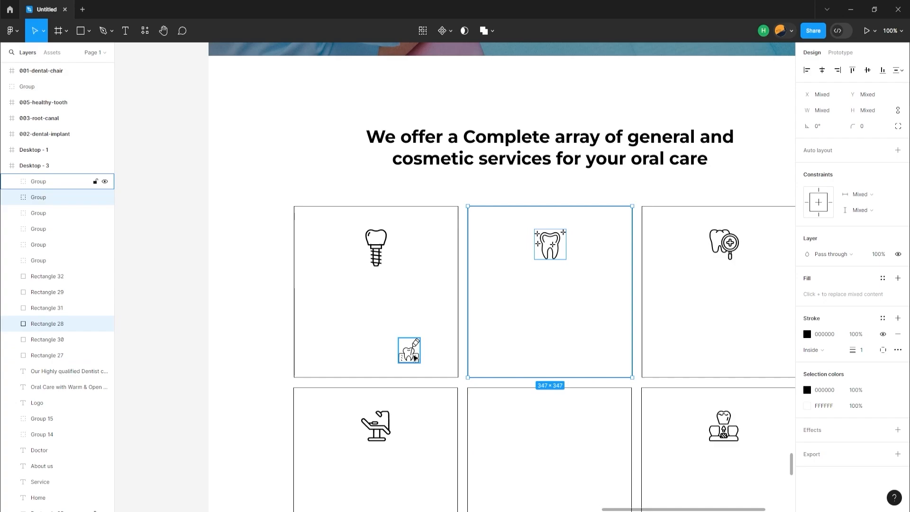
Place the root canal icon, enlarged and horizontally centred, in the second card of the lower row
{"action": "left_click_drag", "start_coordinate": [413, 355], "coordinate": [548, 430]}
{"action": "left_click", "coordinate": [585, 413], "text": "shift"}
{"action": "left_click", "coordinate": [820, 71]}
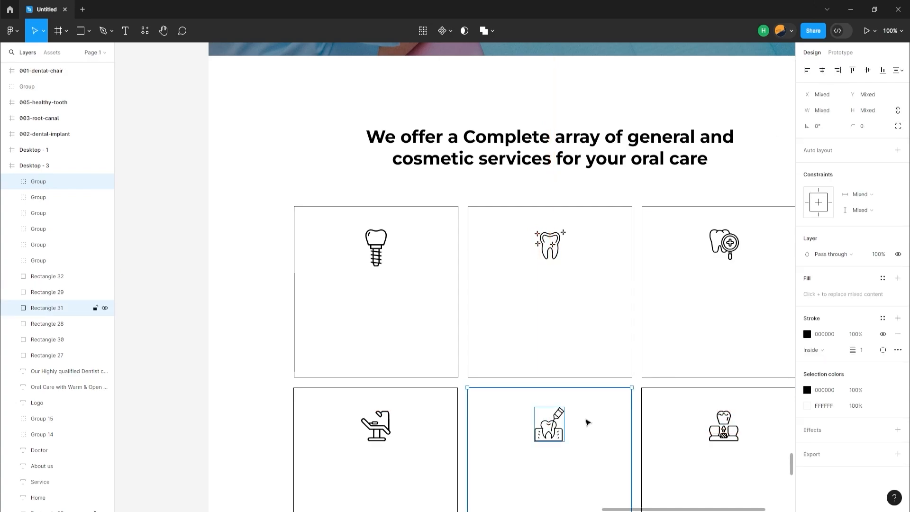
{"action": "left_click", "coordinate": [585, 421]}
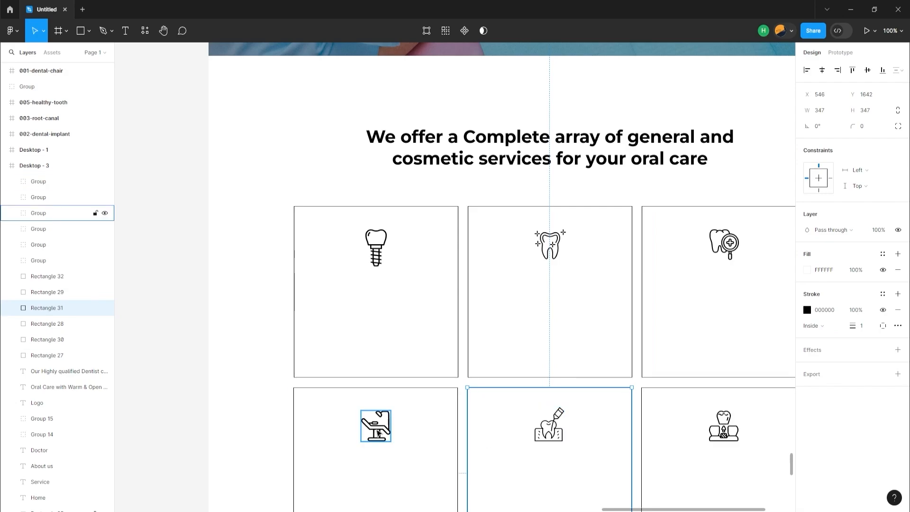
Recolour all six service icons with the light blue from the document colours
{"action": "left_click", "coordinate": [383, 429]}
{"action": "left_click", "coordinate": [551, 439], "text": "shift"}
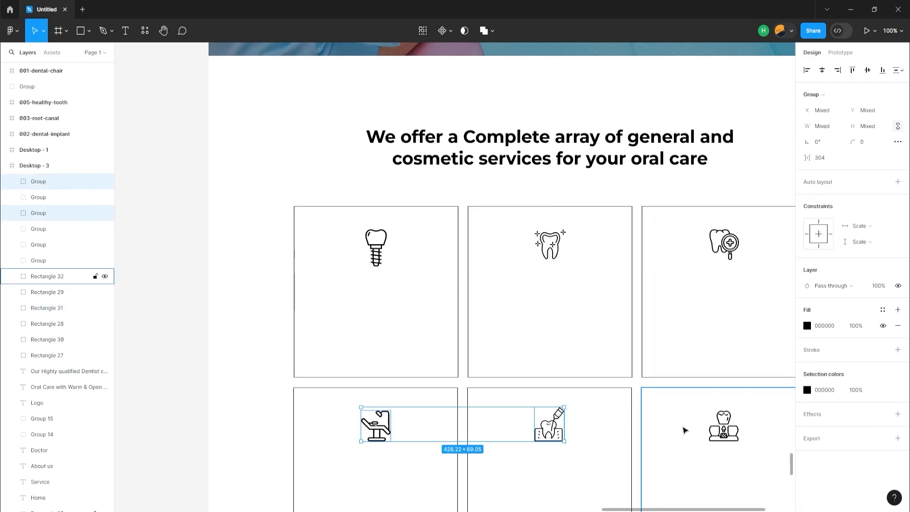
{"action": "left_click", "coordinate": [712, 430], "text": "shift"}
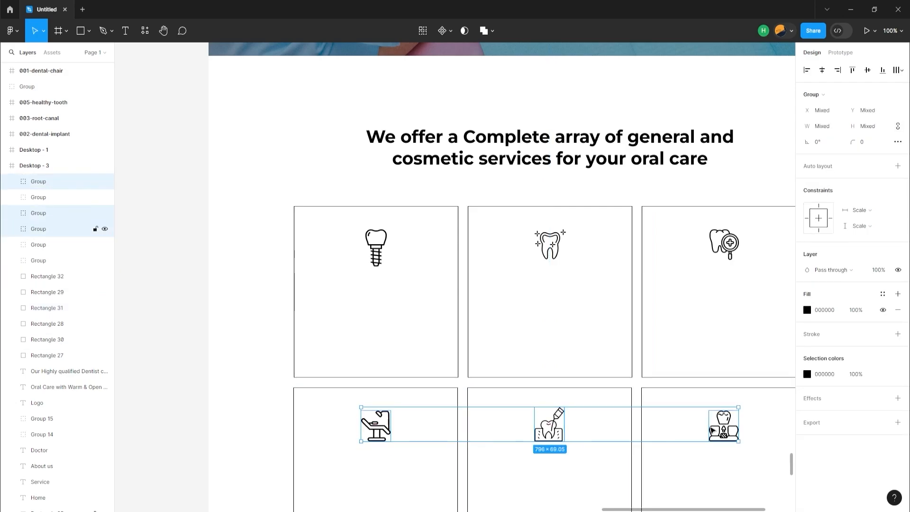
{"action": "left_click", "coordinate": [727, 255], "text": "shift"}
{"action": "left_click", "coordinate": [557, 251], "text": "shift"}
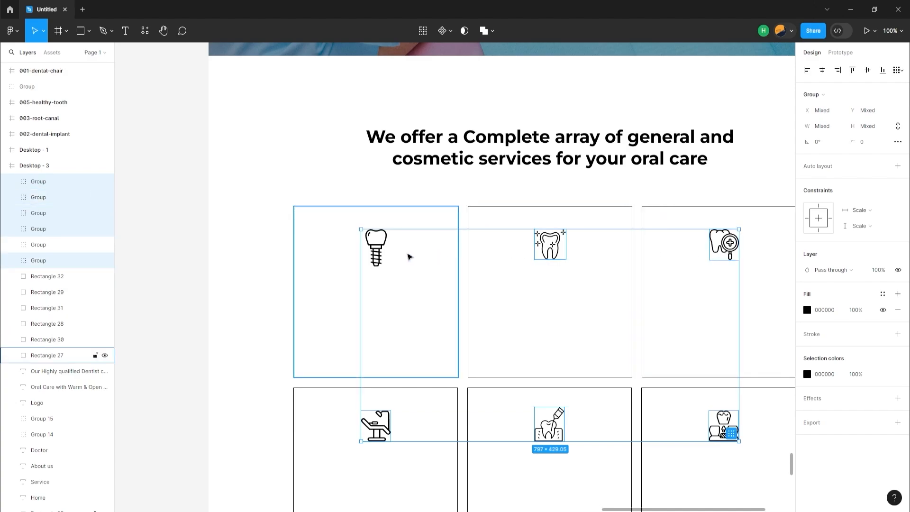
{"action": "left_click", "coordinate": [385, 257], "text": "shift"}
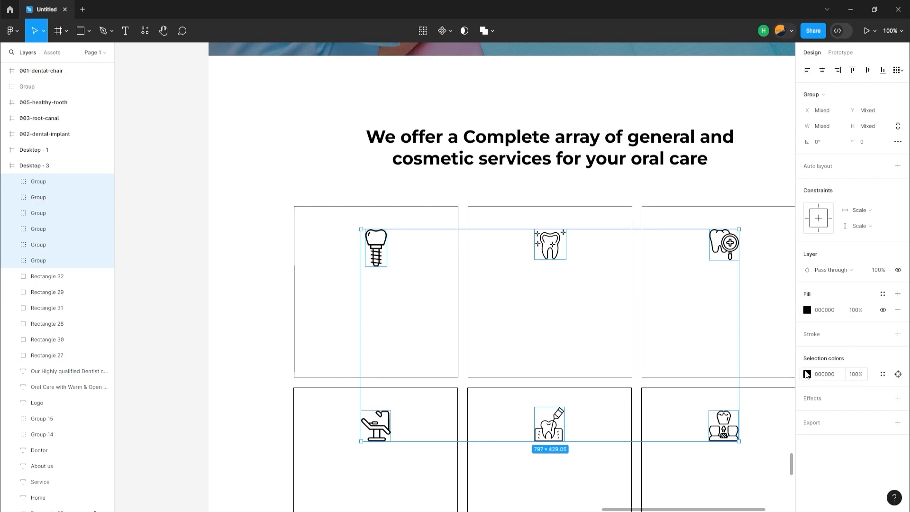
{"action": "left_click", "coordinate": [807, 374]}
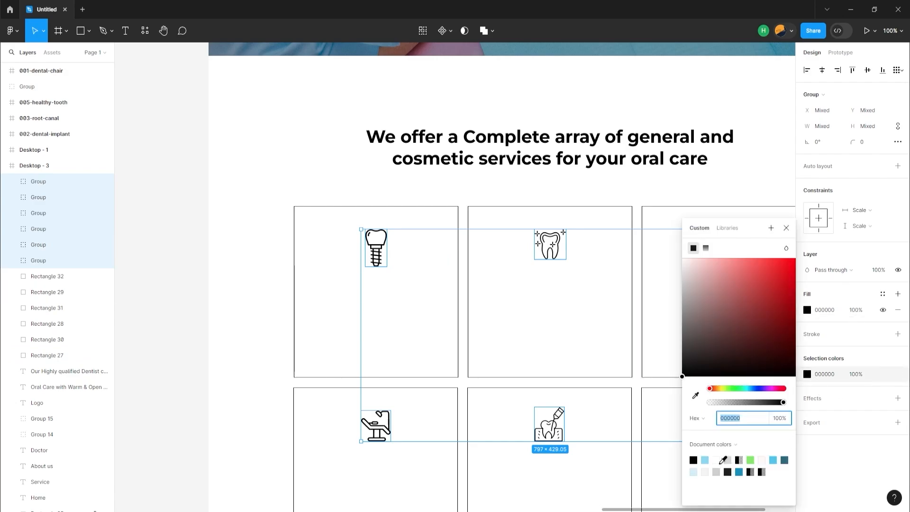
{"action": "left_click", "coordinate": [706, 460]}
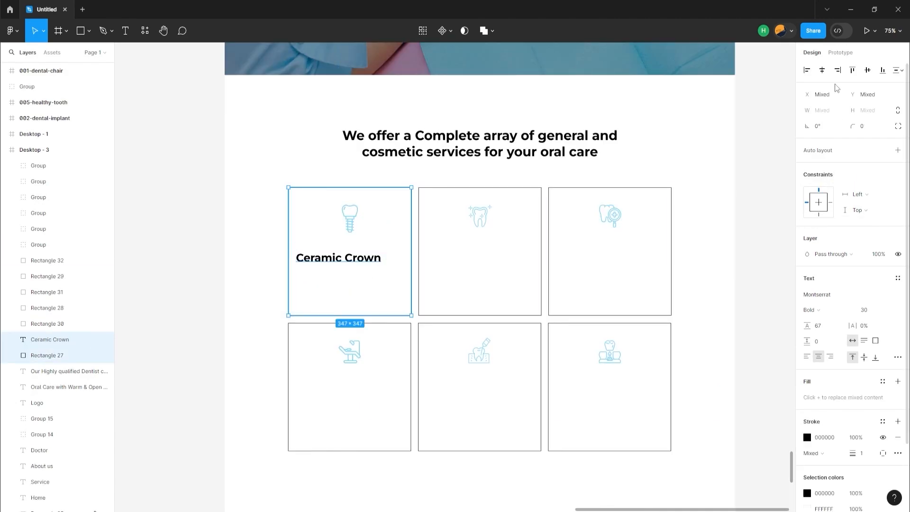
Centre the Ceramic Crown heading in the first card and paste the "Impant Replace missing teeth" description beneath it, wrapped to 332 wide
{"action": "left_click", "coordinate": [821, 70]}
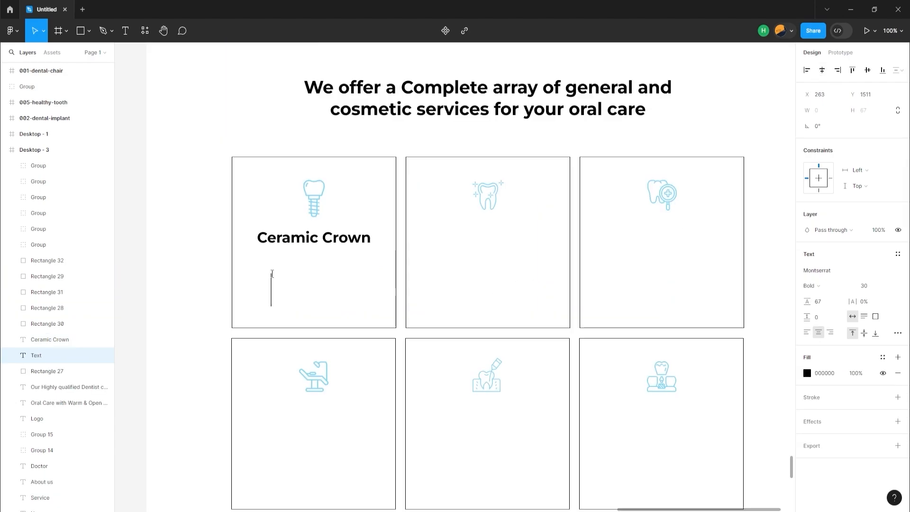
{"action": "type", "text": "Impant Replace Missing Teeth And Act Just Like Your Natural Teeth"}
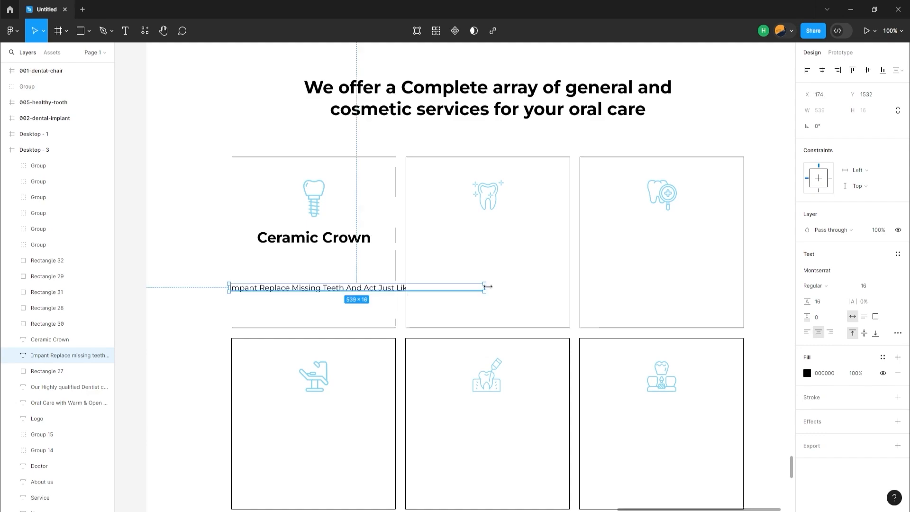
{"action": "left_click_drag", "start_coordinate": [488, 286], "coordinate": [387, 295]}
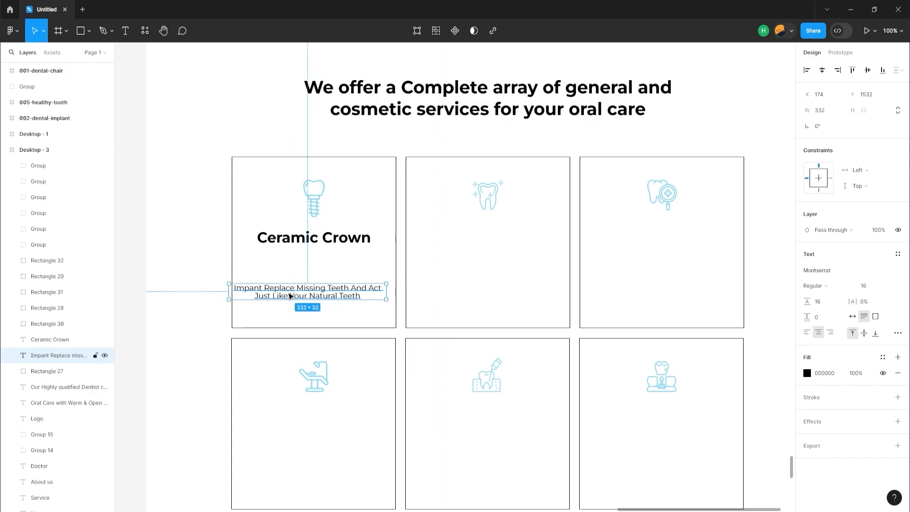
{"action": "left_click_drag", "start_coordinate": [290, 296], "coordinate": [297, 268]}
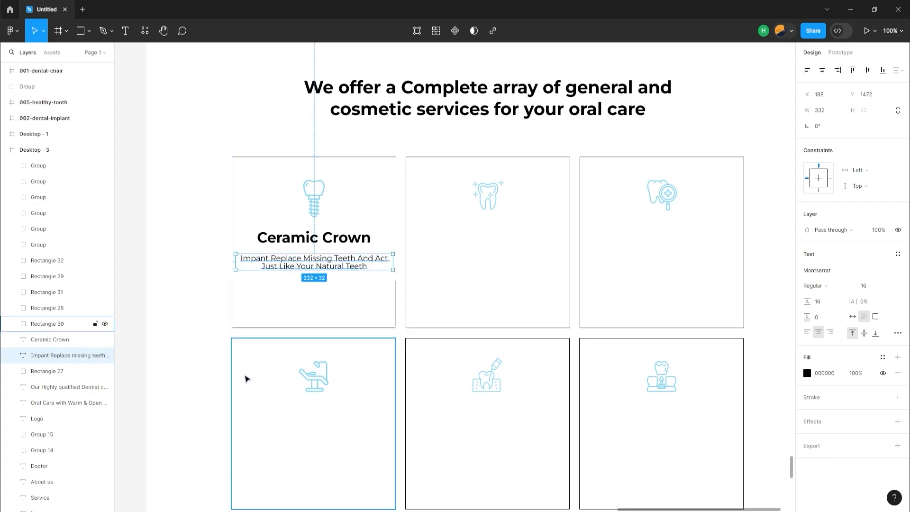
Group the Ceramic Crown heading with the description beneath it
{"action": "left_click", "coordinate": [281, 248]}
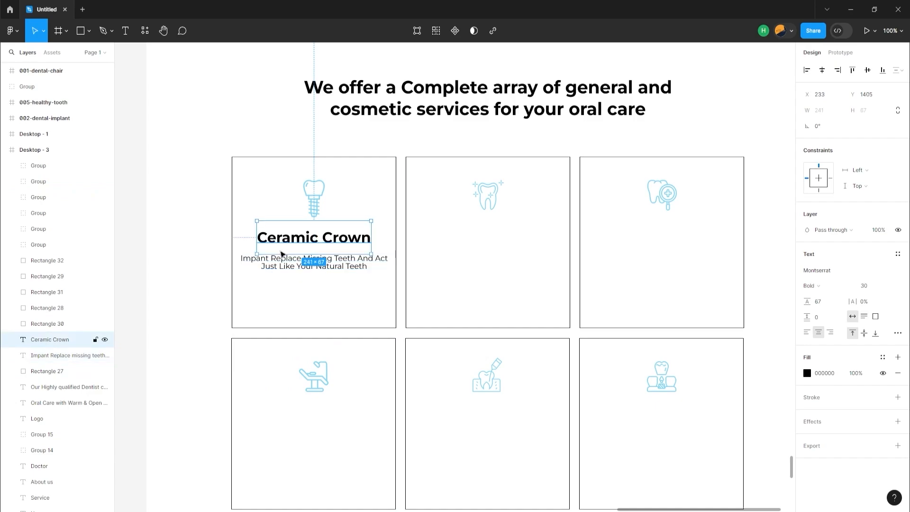
{"action": "left_click", "coordinate": [284, 269], "text": "shift"}
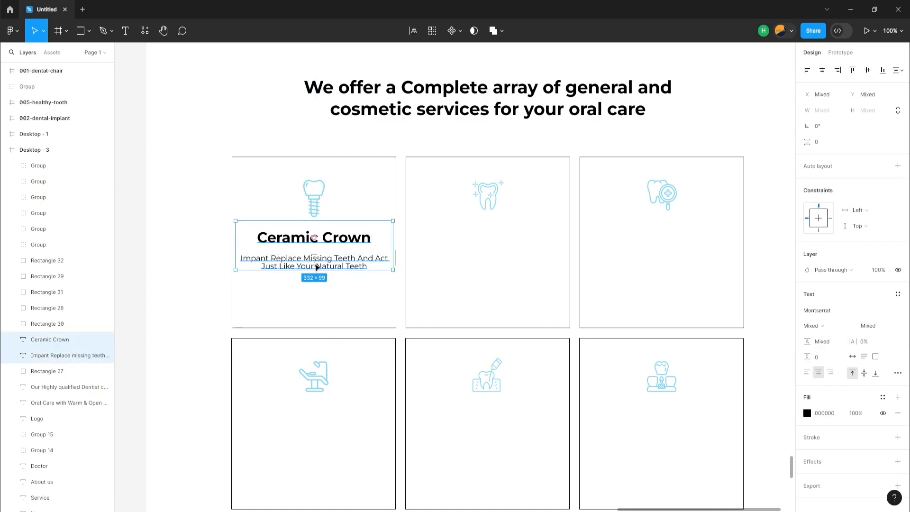
{"action": "key", "text": "ctrl+g"}
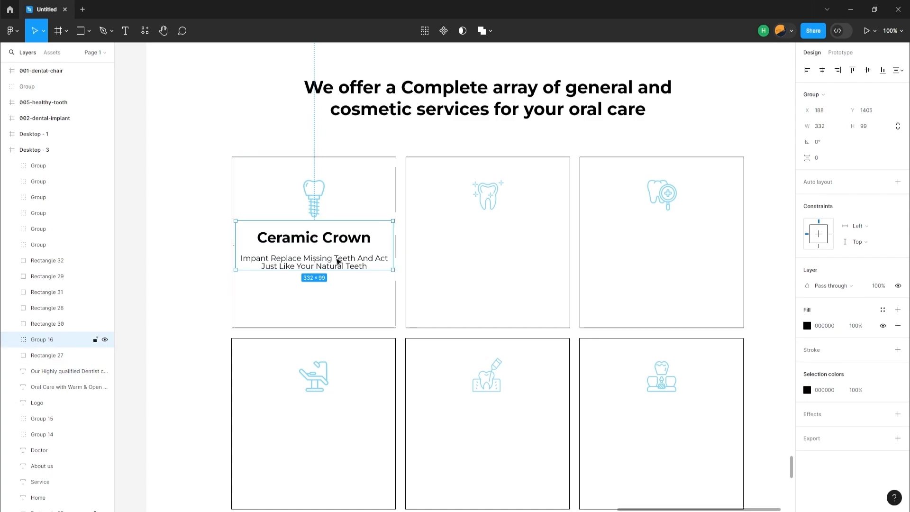
Duplicate the first card's Ceramic Crown text group into the upper row's second card and bring the copy to the front
{"action": "left_click_drag", "start_coordinate": [338, 260], "coordinate": [505, 258]}
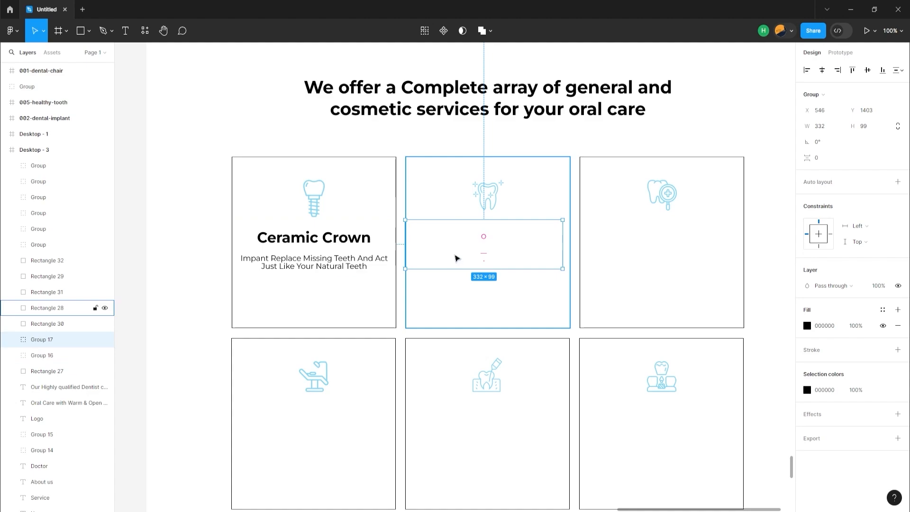
{"action": "right_click", "coordinate": [454, 258]}
{"action": "mouse_move", "coordinate": [453, 258]}
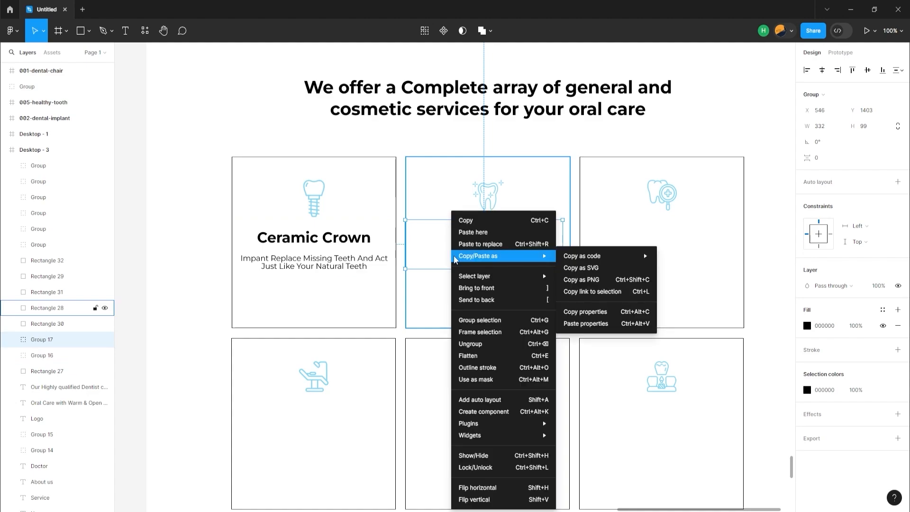
{"action": "mouse_move", "coordinate": [521, 280]}
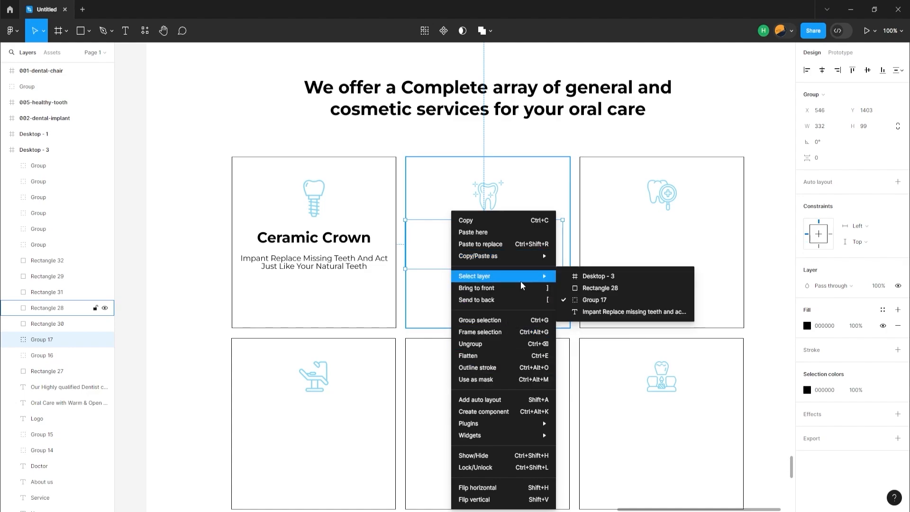
{"action": "left_click", "coordinate": [521, 288]}
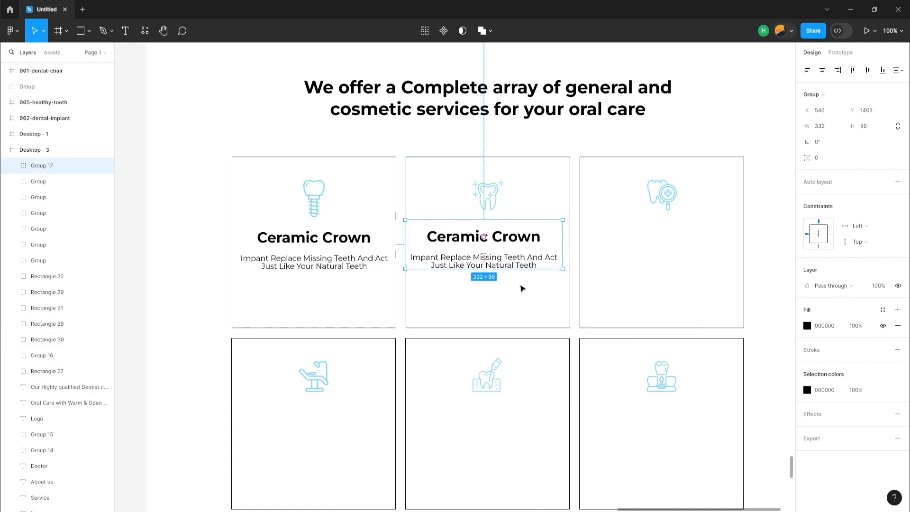
Centre the copied text group horizontally in the second card and level it with the first card's text at Y 1405
{"action": "left_click", "coordinate": [502, 297], "text": "shift"}
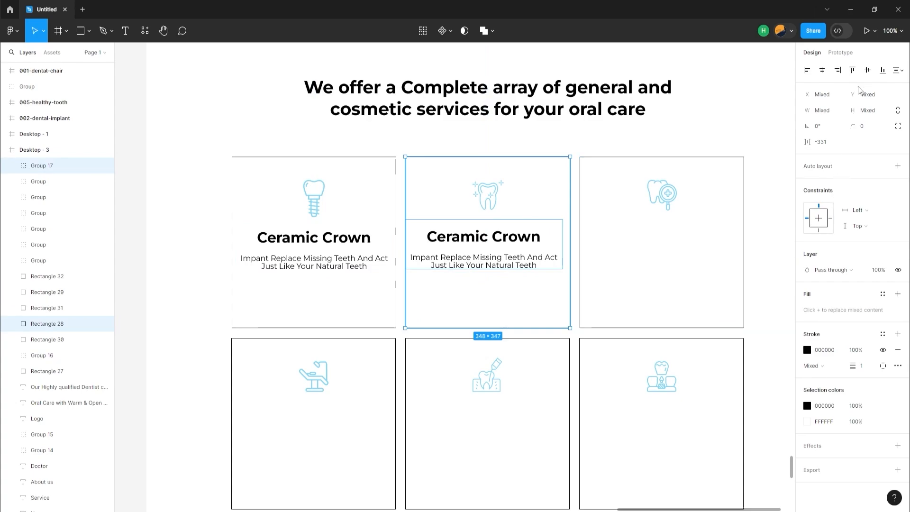
{"action": "left_click", "coordinate": [823, 71]}
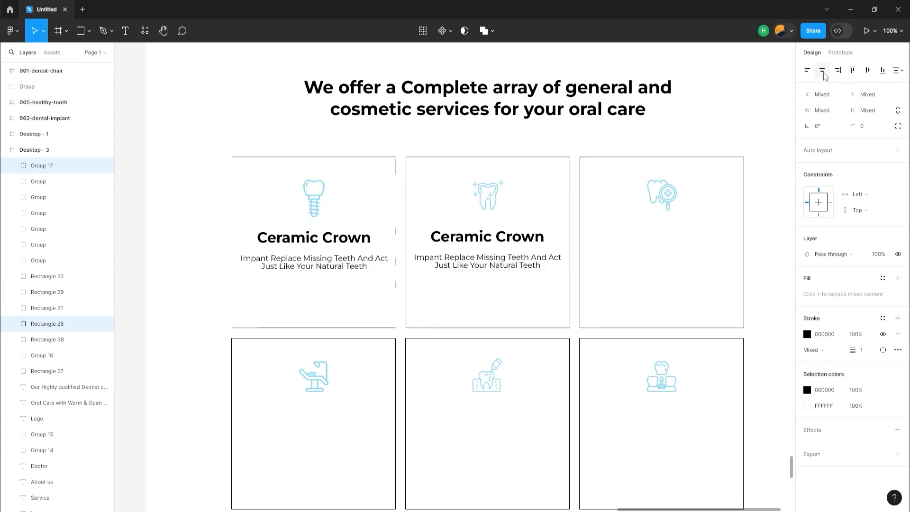
{"action": "left_click", "coordinate": [472, 252]}
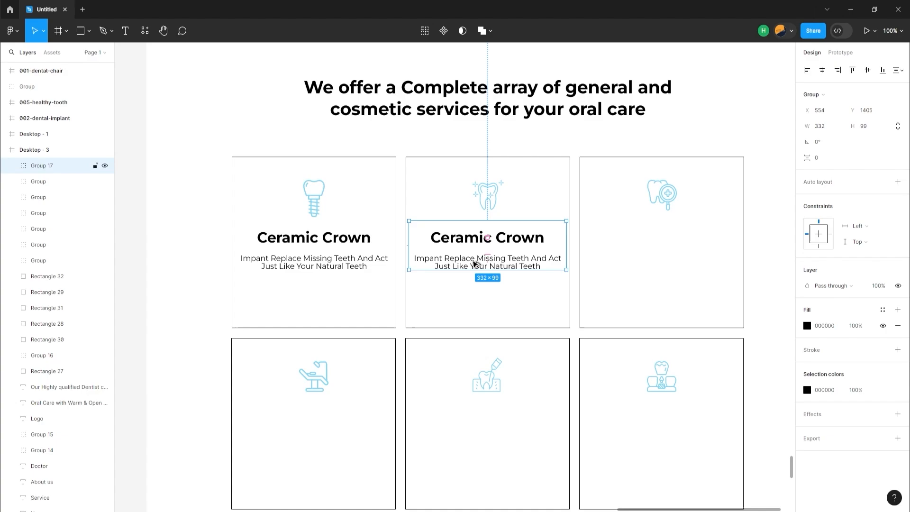
Duplicate the Ceramic Crown text group into the upper row's third card and centre it horizontally in that card
{"action": "left_click_drag", "start_coordinate": [495, 257], "coordinate": [646, 257]}
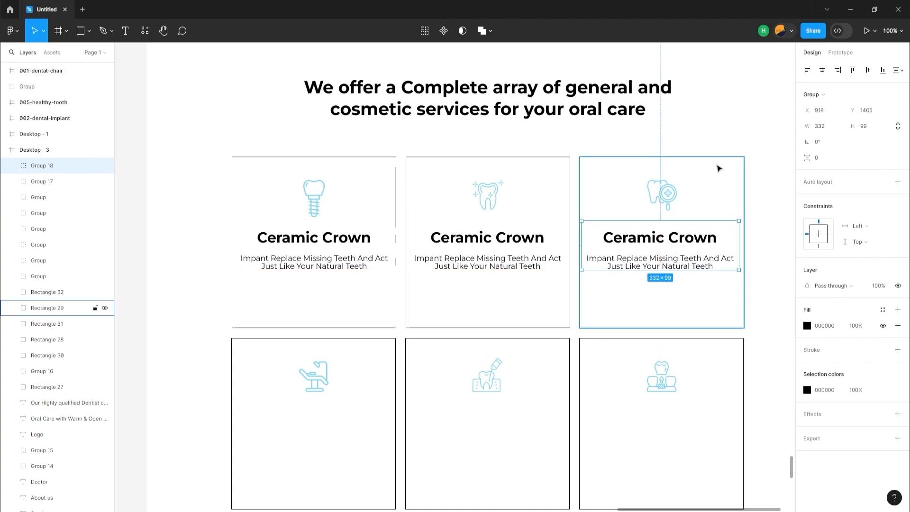
{"action": "left_click", "coordinate": [718, 168], "text": "shift"}
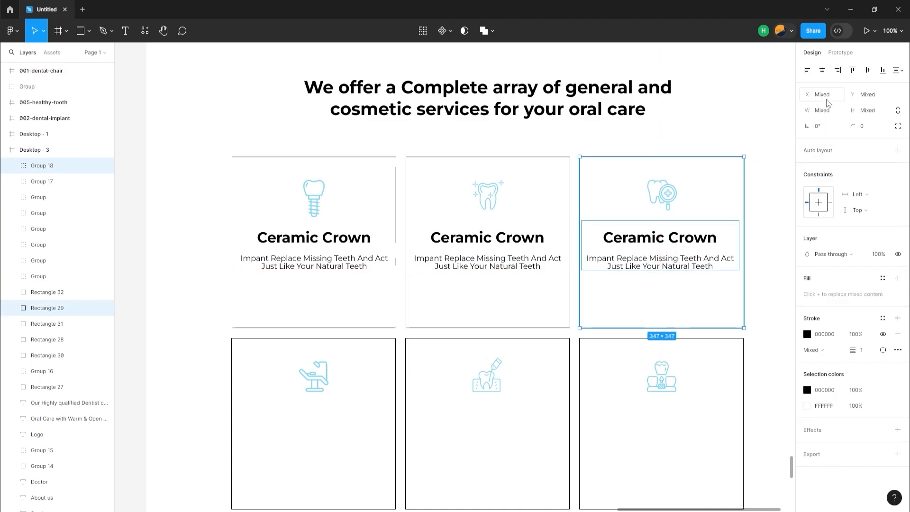
{"action": "left_click", "coordinate": [823, 72]}
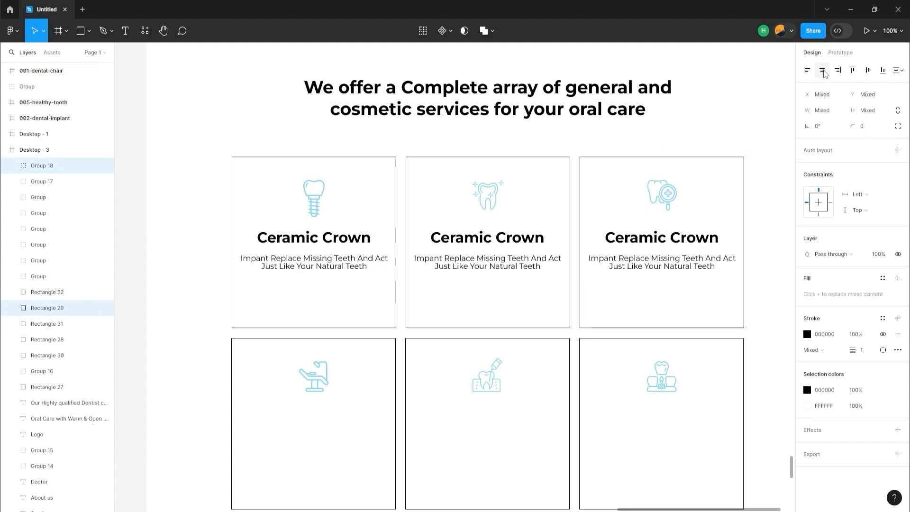
Duplicate the three upper-row text groups together into the lower-row cards, placing each copy beneath its icon
{"action": "left_click", "coordinate": [330, 254]}
{"action": "left_click", "coordinate": [457, 260], "text": "shift"}
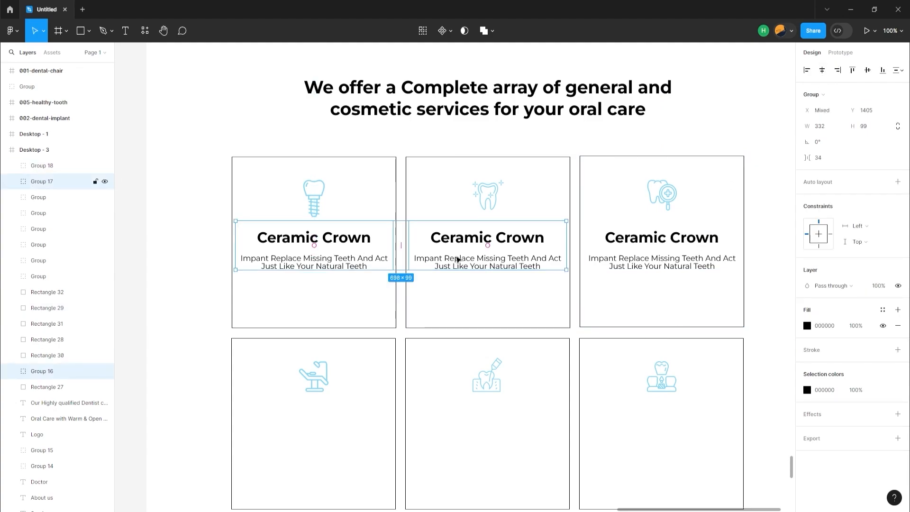
{"action": "left_click", "coordinate": [619, 261], "text": "shift"}
{"action": "scroll", "coordinate": [327, 247], "scroll_direction": "down", "scroll_amount": 1}
{"action": "left_click_drag", "start_coordinate": [327, 247], "coordinate": [317, 429]}
{"action": "left_click", "coordinate": [222, 382]}
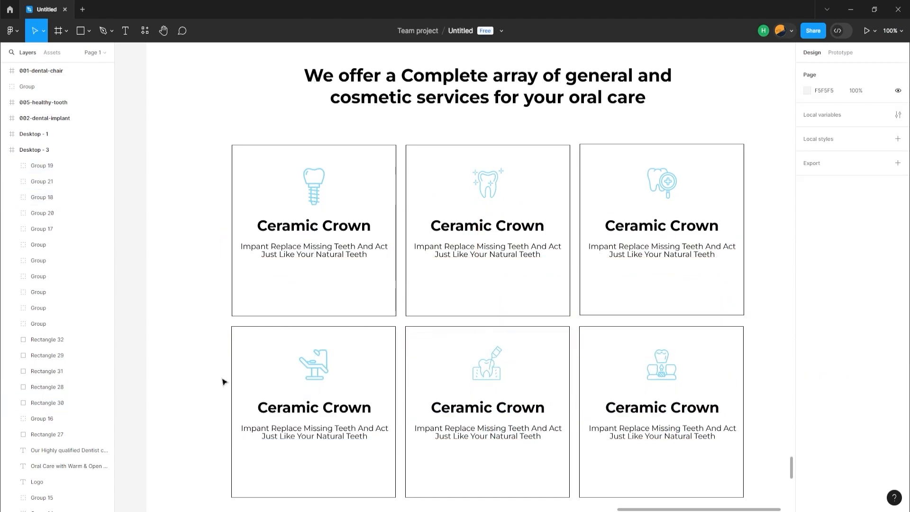
{"action": "left_click", "coordinate": [280, 421]}
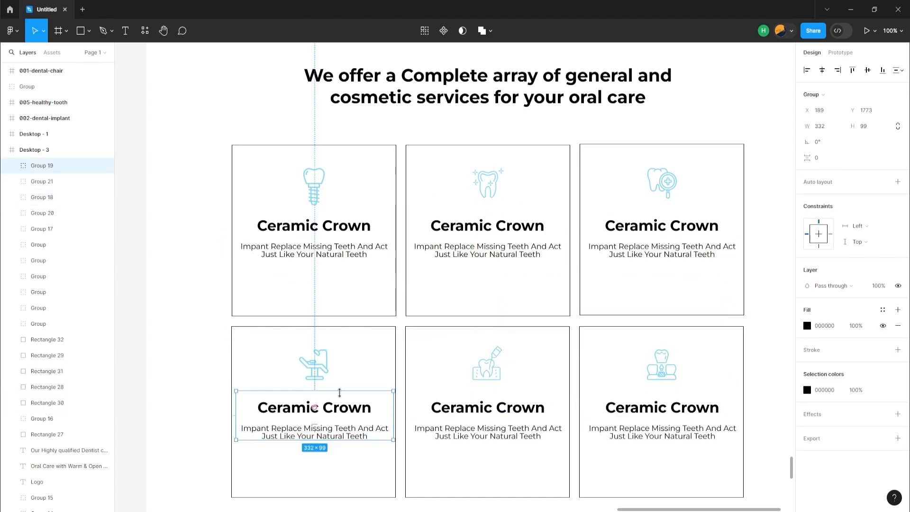
{"action": "left_click", "coordinate": [358, 369], "text": "shift"}
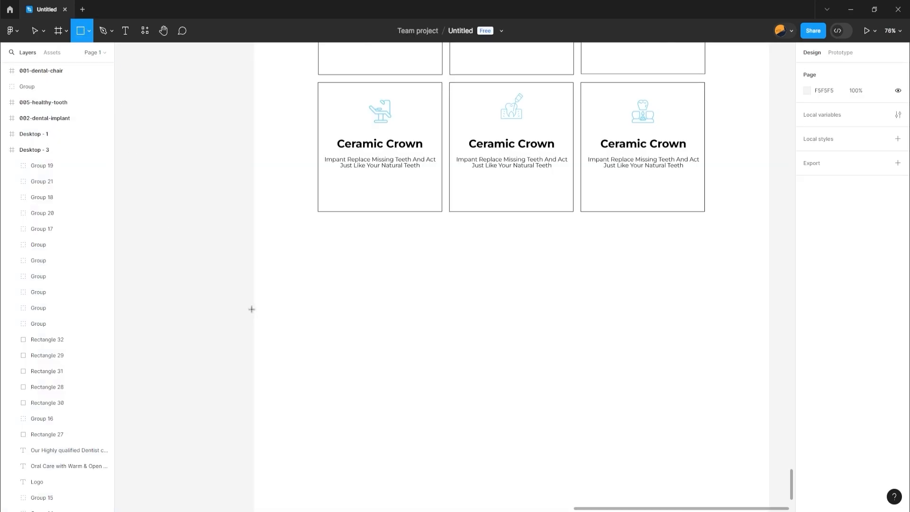
Draw a full-width rectangle below the service cards, sized about 1440 × 772 and positioned at about Y 2189
{"action": "left_click_drag", "start_coordinate": [254, 287], "coordinate": [574, 487]}
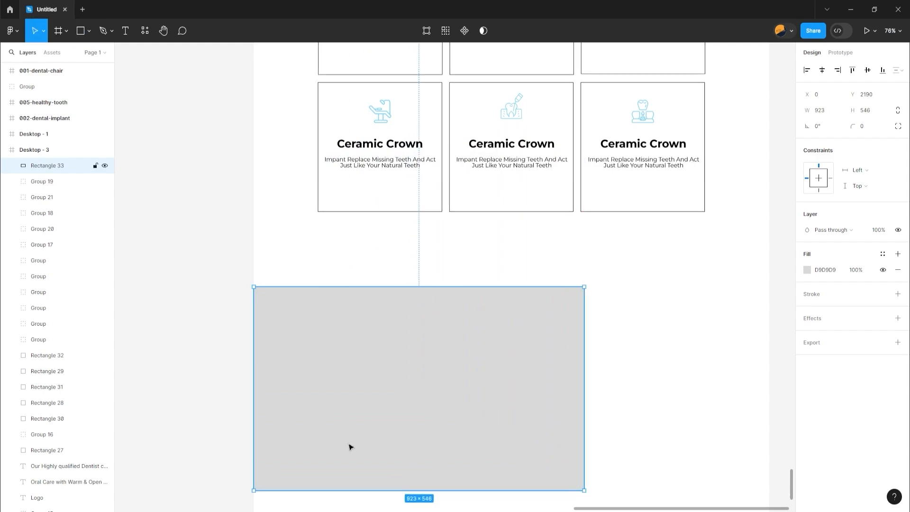
{"action": "left_click_drag", "start_coordinate": [584, 407], "coordinate": [769, 408]}
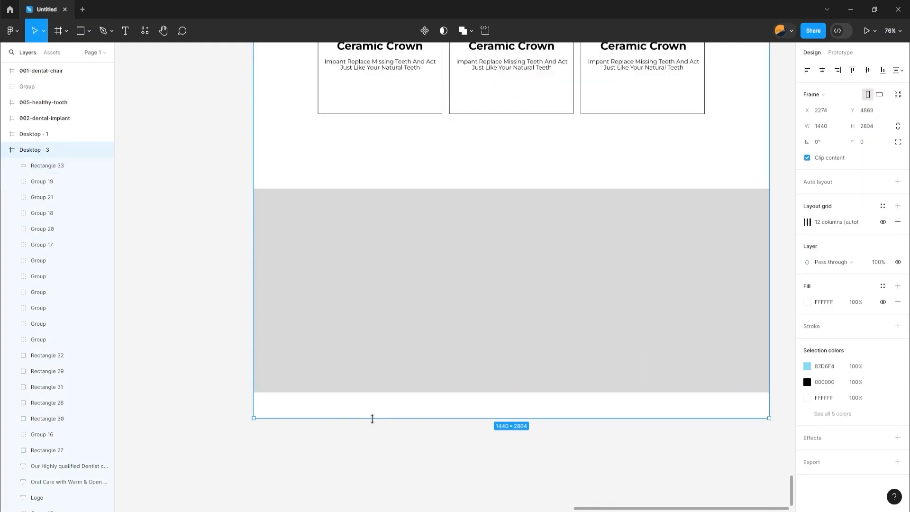
{"action": "left_click_drag", "start_coordinate": [372, 418], "coordinate": [358, 507]}
{"action": "scroll", "coordinate": [361, 464], "scroll_direction": "down", "scroll_amount": 1}
{"action": "left_click", "coordinate": [375, 335]}
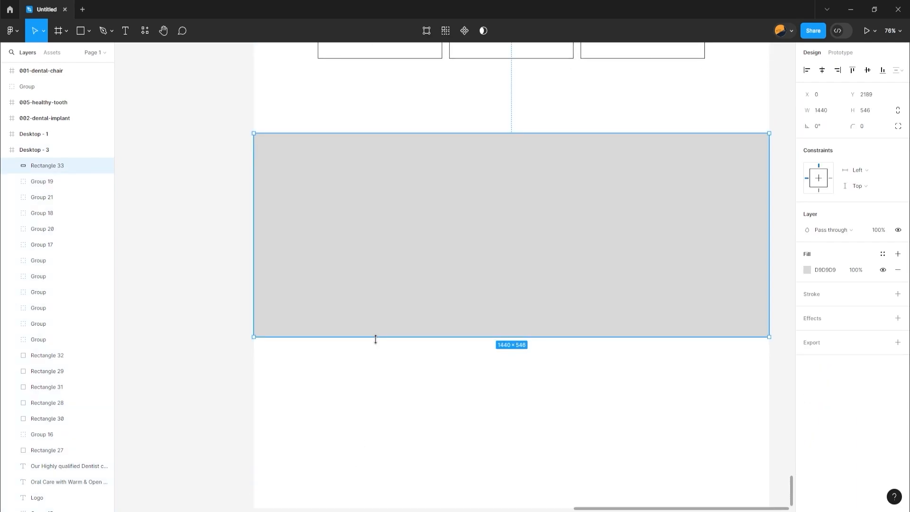
{"action": "left_click_drag", "start_coordinate": [376, 339], "coordinate": [372, 422]}
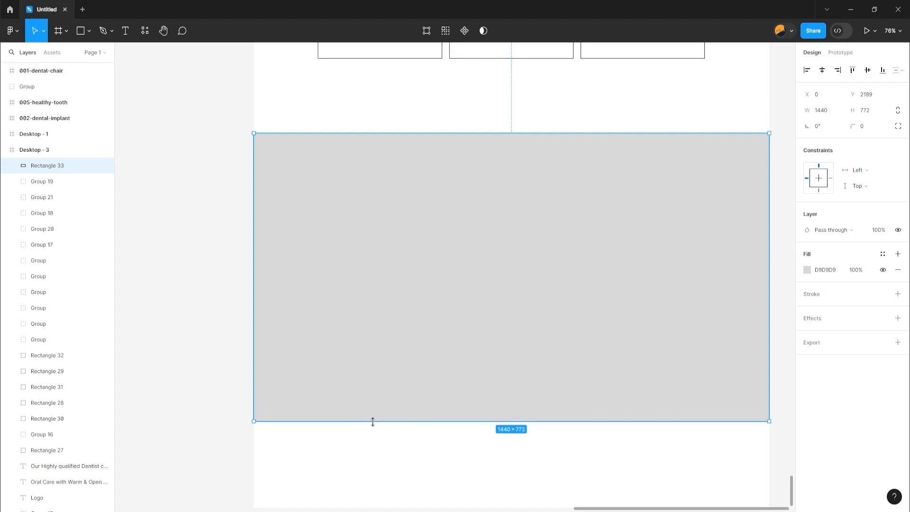
Fill the full-width rectangle with the light blue 87D6F4 from the document colours
{"action": "key", "text": "shift+0"}
{"action": "left_click", "coordinate": [807, 270]}
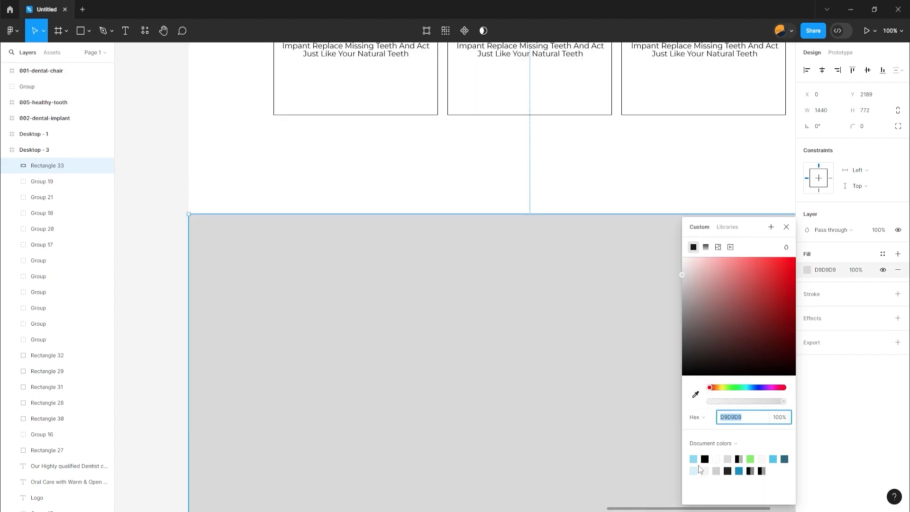
{"action": "left_click", "coordinate": [694, 459]}
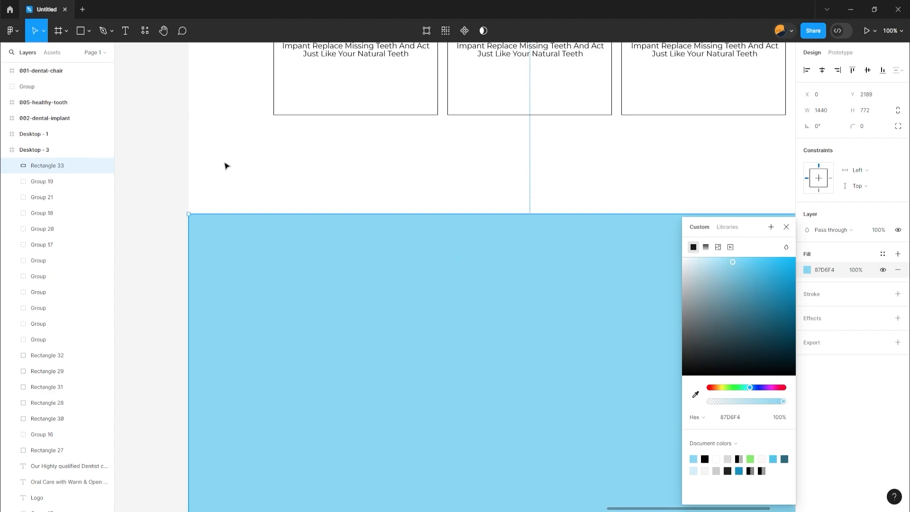
{"action": "left_click", "coordinate": [162, 173]}
Paste the four dental photos onto the light blue section and move them down together within it
{"action": "scroll", "coordinate": [238, 285], "scroll_direction": "down", "scroll_amount": 2}
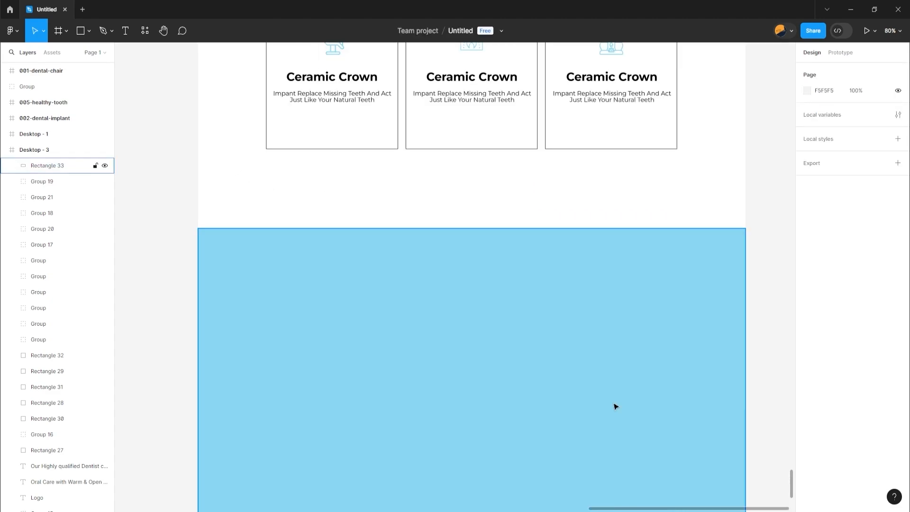
{"action": "key", "text": "ctrl+v"}
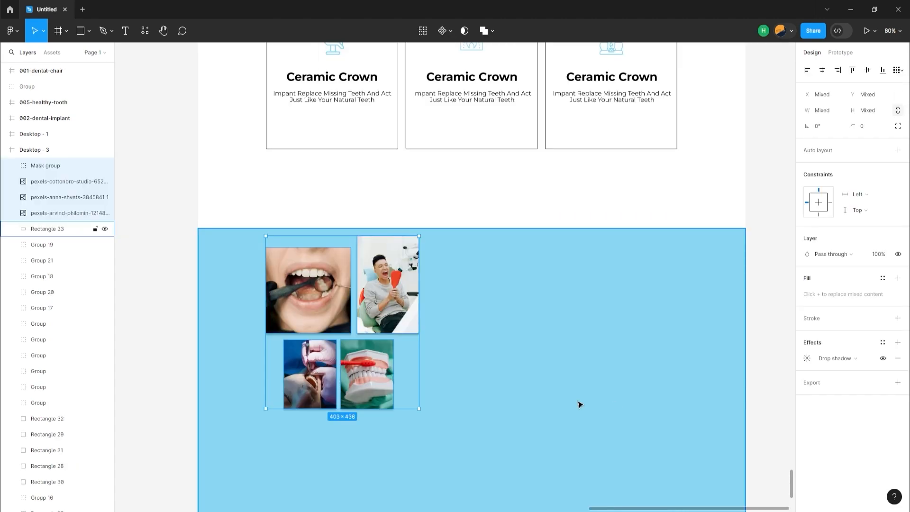
{"action": "left_click_drag", "start_coordinate": [310, 393], "coordinate": [314, 446]}
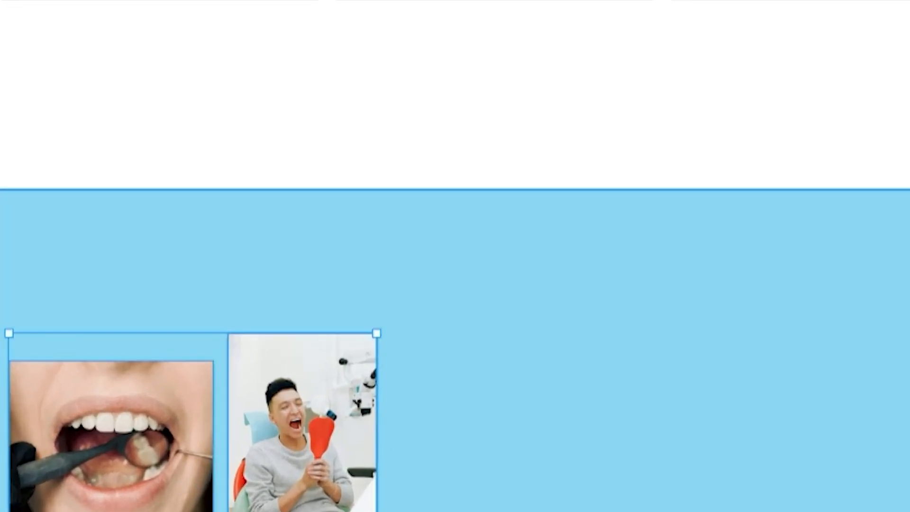
Add a drop shadow to the open-mouth examination photo and open the shadow's settings
{"action": "left_click", "coordinate": [485, 284]}
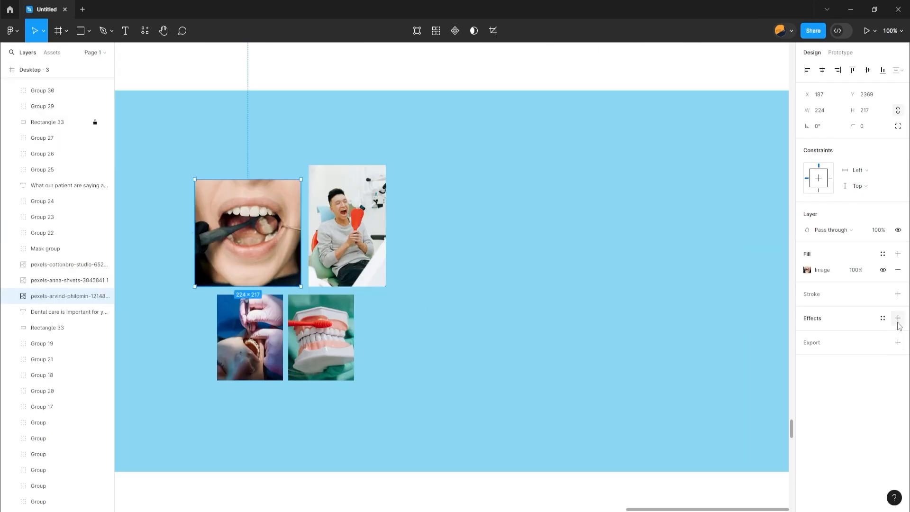
{"action": "left_click", "coordinate": [897, 318]}
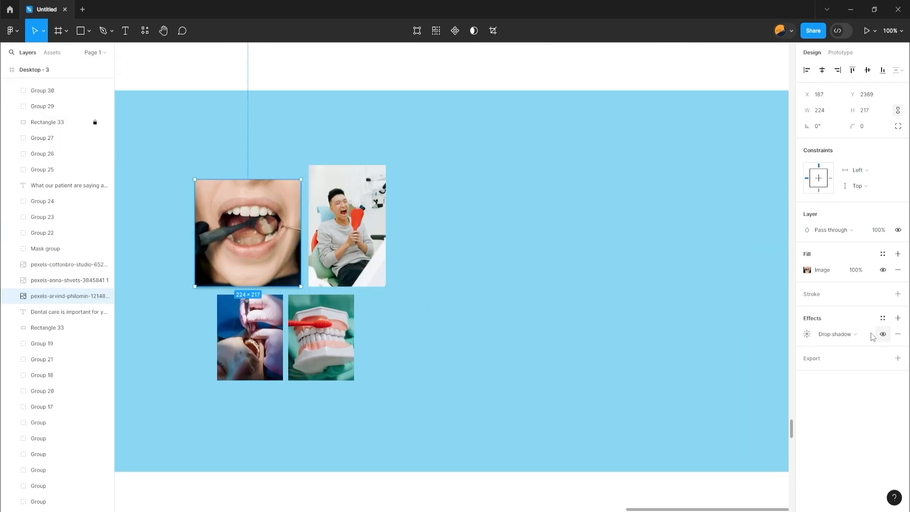
{"action": "left_click", "coordinate": [802, 335]}
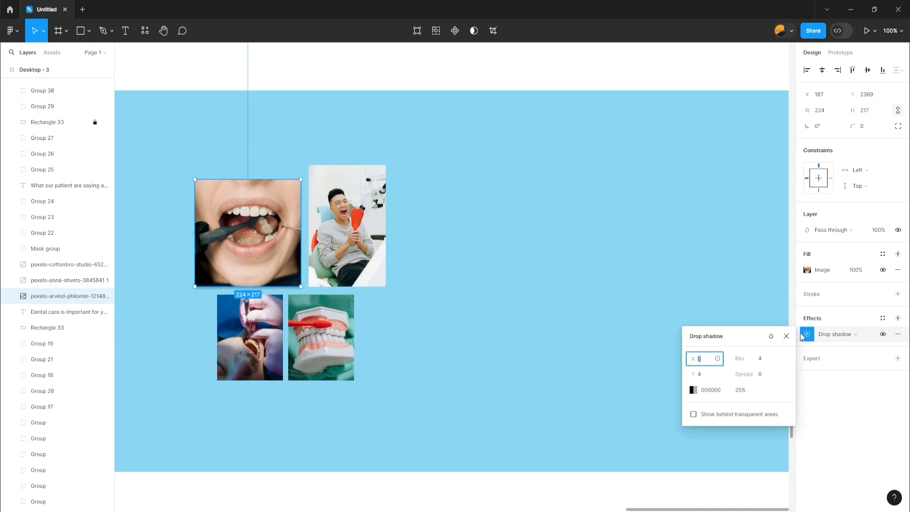
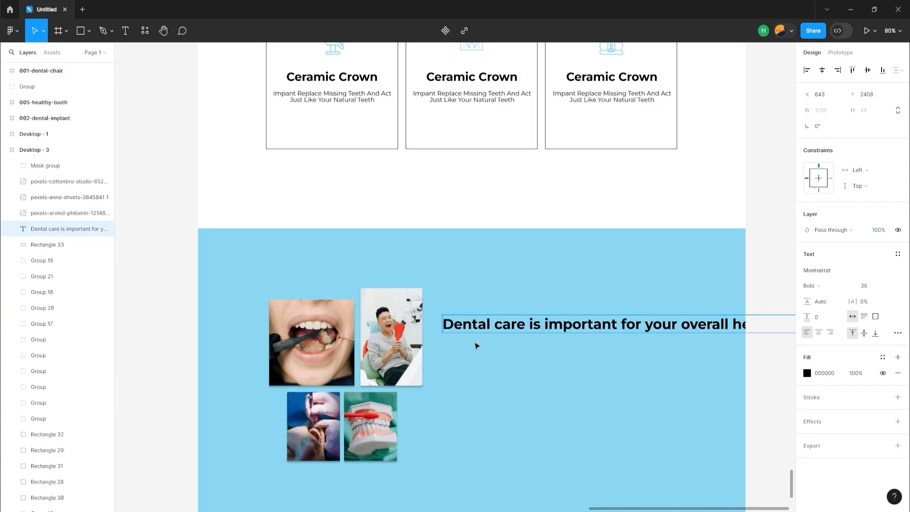
Move the heading "Dental care is important for your overall health & wellness" clear of the photos and wrap it onto two lines, about 597 wide
{"action": "left_click", "coordinate": [445, 324]}
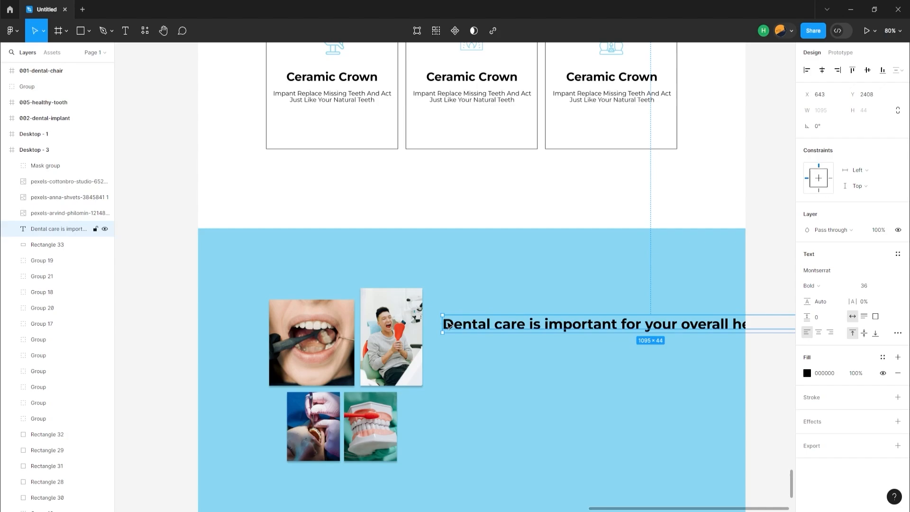
{"action": "left_click_drag", "start_coordinate": [450, 324], "coordinate": [571, 324]}
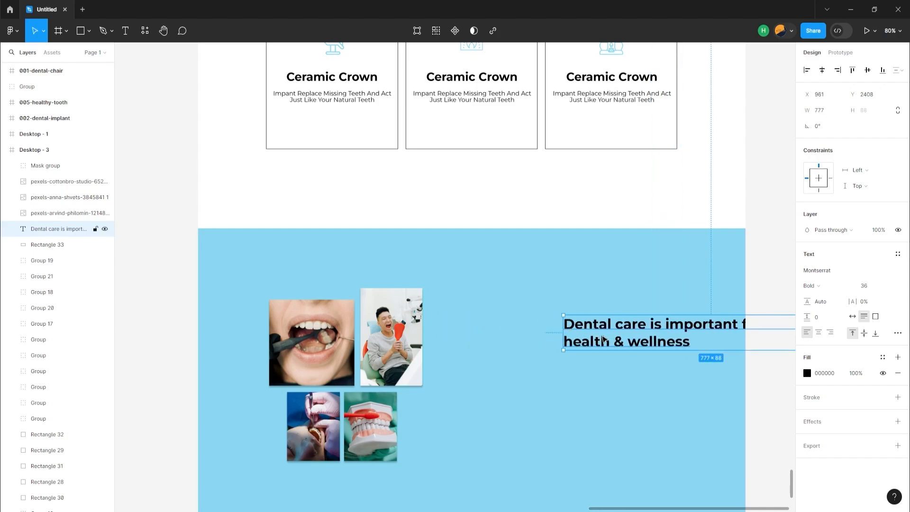
{"action": "left_click_drag", "start_coordinate": [563, 340], "coordinate": [533, 354]}
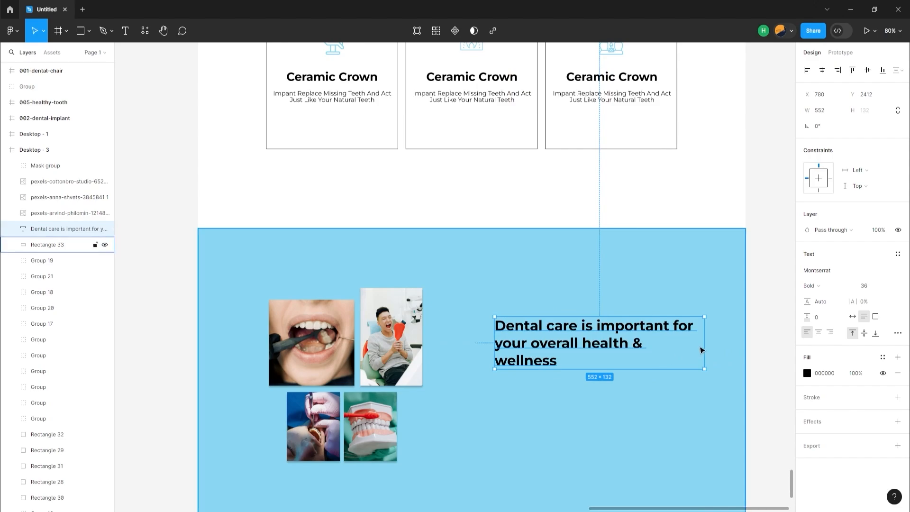
{"action": "left_click_drag", "start_coordinate": [700, 344], "coordinate": [721, 346]}
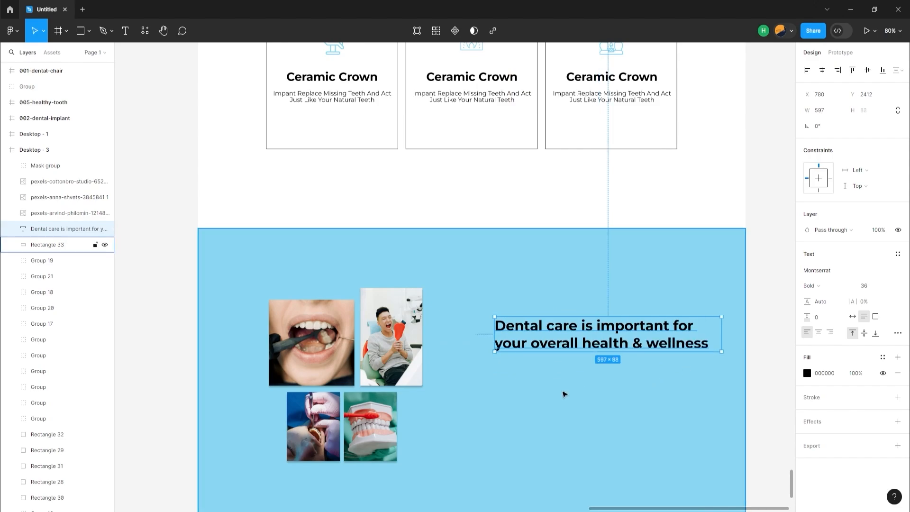
Add the bold 16 px text "Regular exams and Cleaning" below the dental care heading
{"action": "key", "text": "t"}
{"action": "left_click", "coordinate": [501, 392]}
{"action": "type", "text": "Regular exams and Cleaning"}
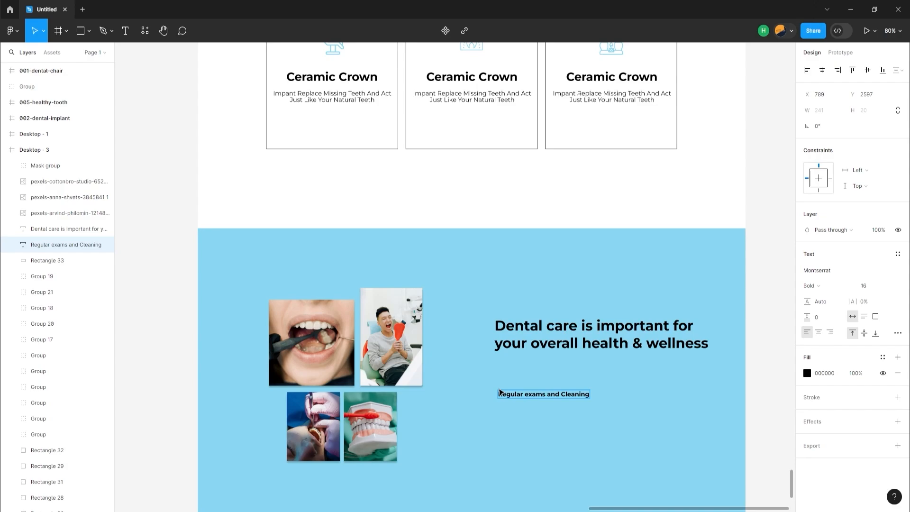
Add the paragraph "Our clinic offer a full range dental service, from checkups to implants and veneers", about 380 wide, and left-align the subheading with it
{"action": "left_click", "coordinate": [505, 413]}
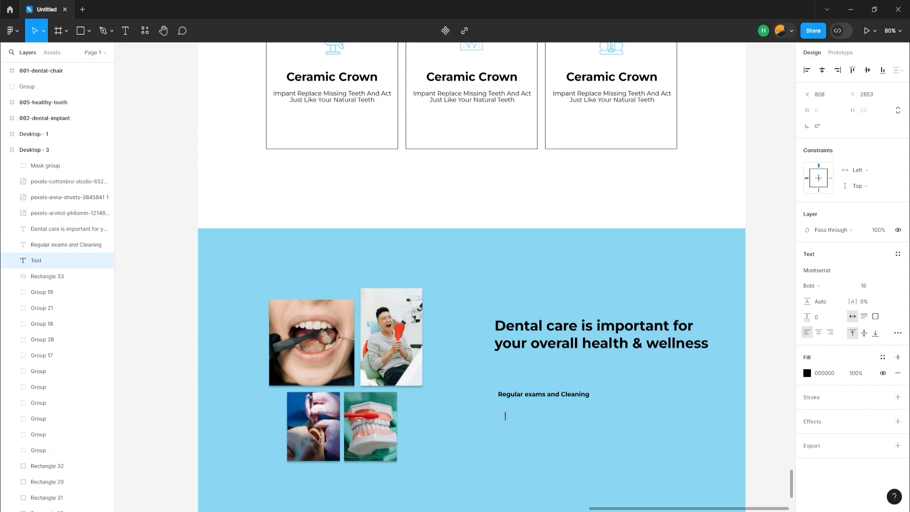
{"action": "key", "text": "ctrl+v"}
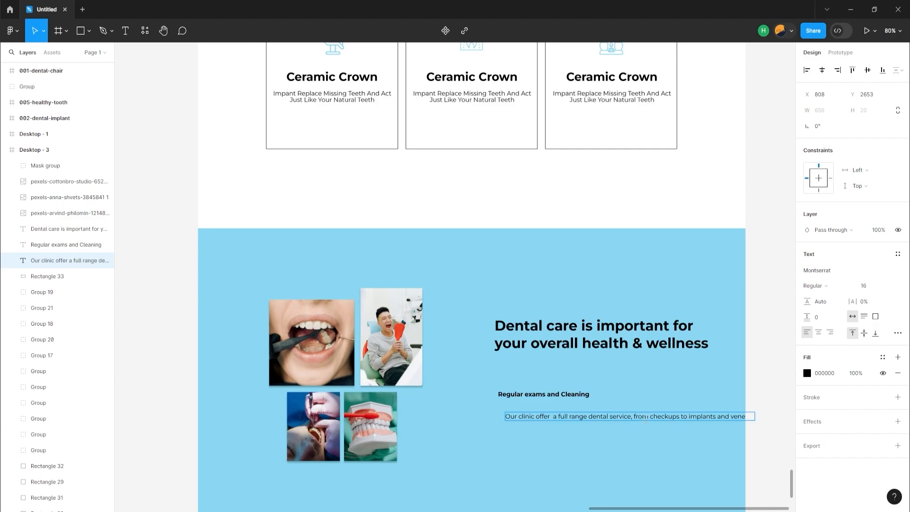
{"action": "key", "text": "Escape"}
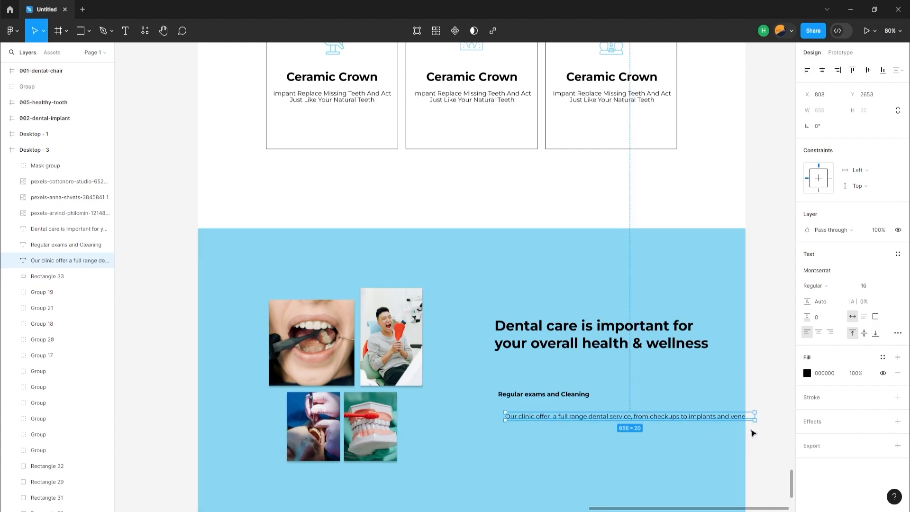
{"action": "left_click_drag", "start_coordinate": [754, 417], "coordinate": [648, 416]}
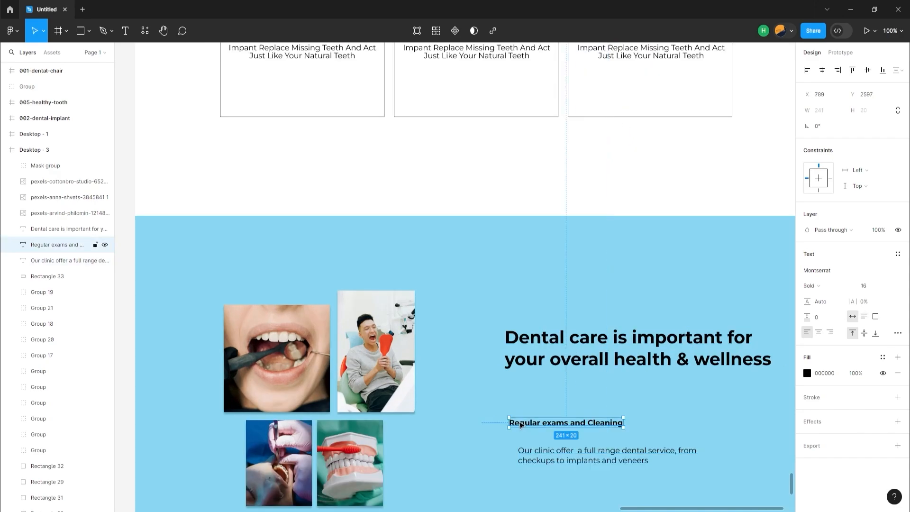
{"action": "left_click_drag", "start_coordinate": [520, 422], "coordinate": [529, 418]}
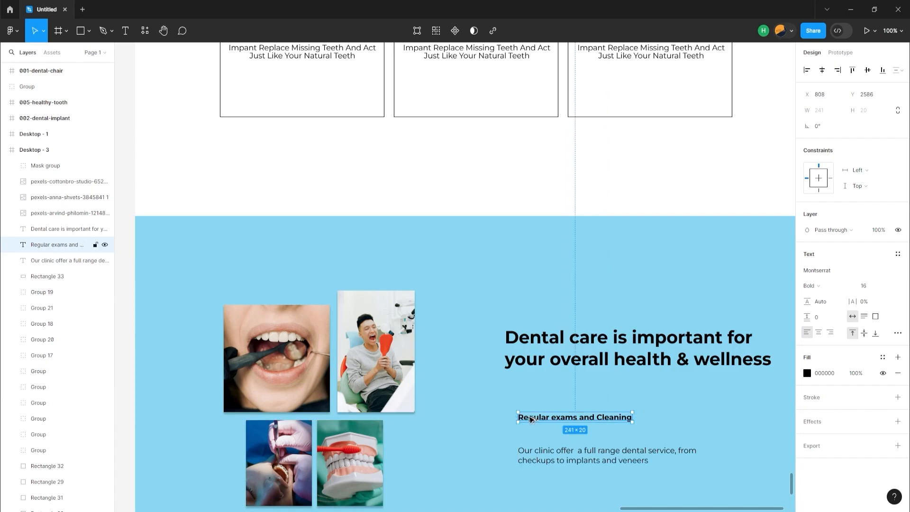
Move the whole circled check-mark icon group from outside the page frame onto the light blue section
{"action": "scroll", "coordinate": [457, 398], "scroll_direction": "down", "scroll_amount": 5}
{"action": "scroll", "coordinate": [458, 398], "scroll_direction": "down", "scroll_amount": 4}
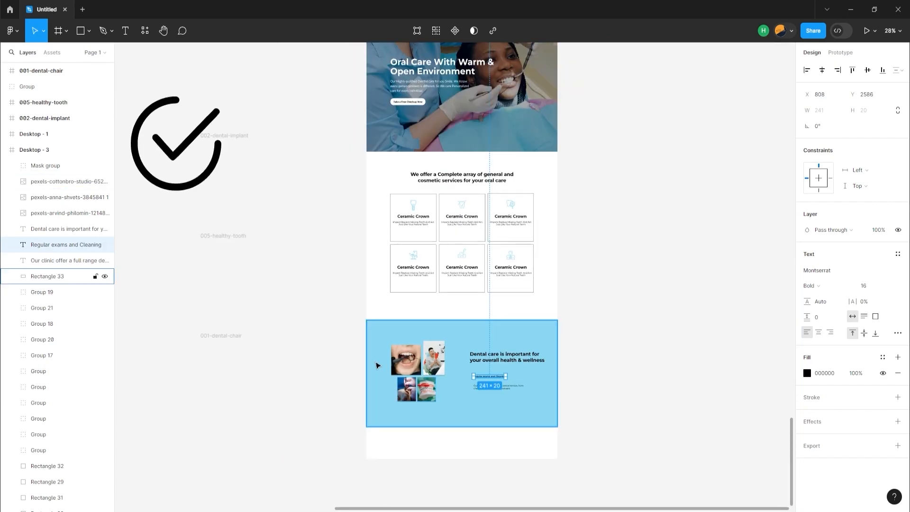
{"action": "left_click", "coordinate": [188, 191]}
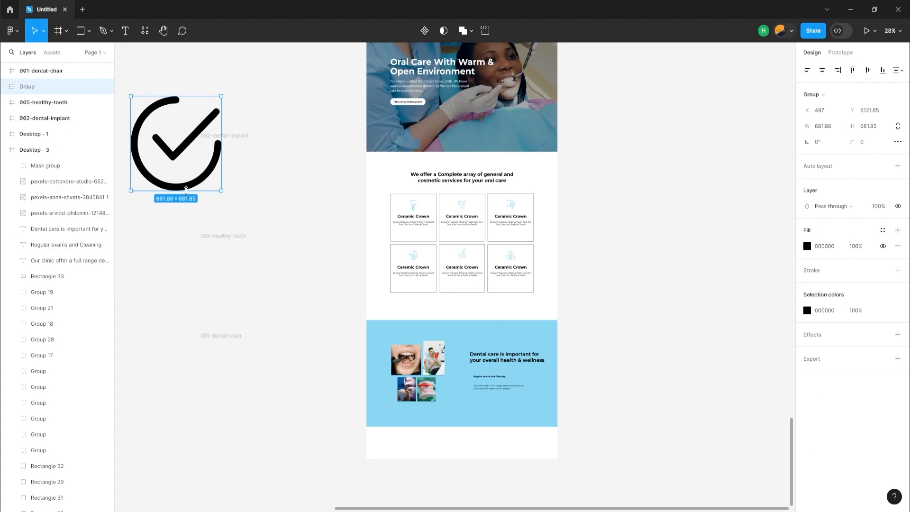
{"action": "double_click", "coordinate": [188, 186]}
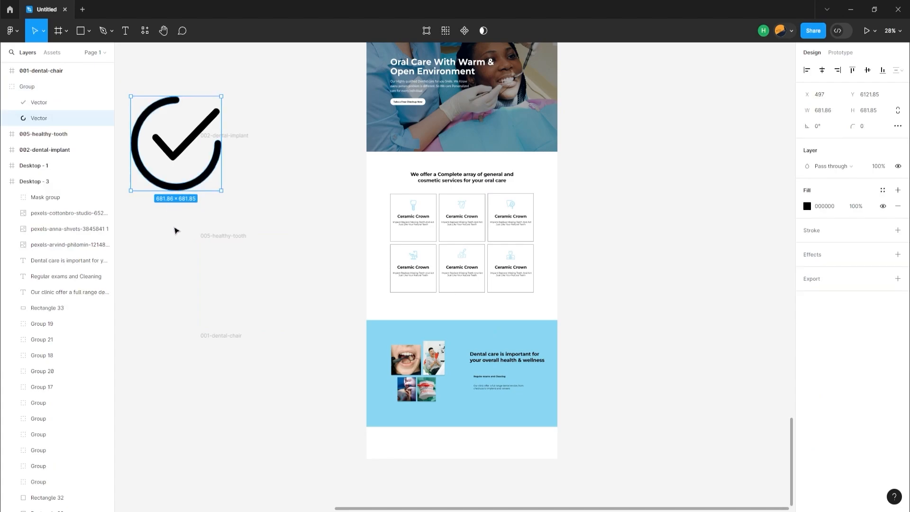
{"action": "left_click", "coordinate": [178, 226]}
{"action": "left_click", "coordinate": [173, 192]}
{"action": "left_click_drag", "start_coordinate": [173, 192], "coordinate": [451, 412]}
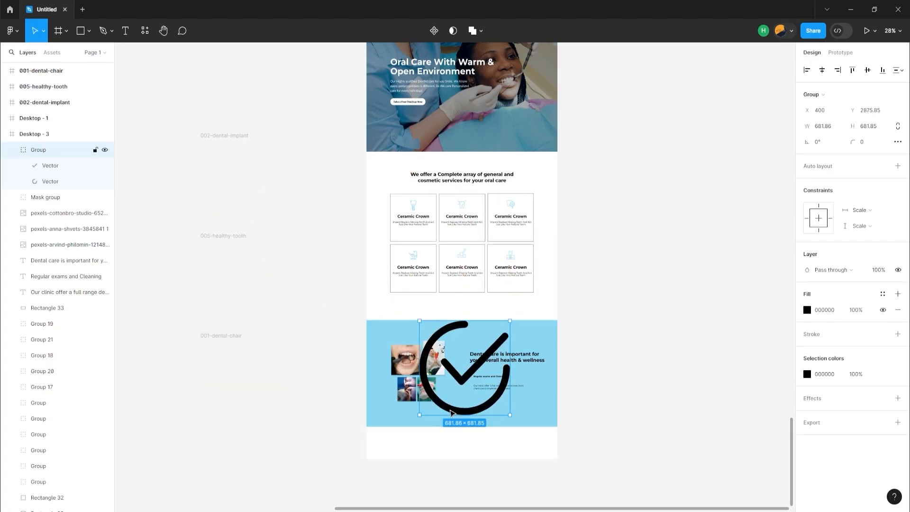
Scale the check-mark icon down to 22 × 22 and place it just before the "Regular exams and Cleaning" text
{"action": "left_click_drag", "start_coordinate": [510, 415], "coordinate": [475, 382]}
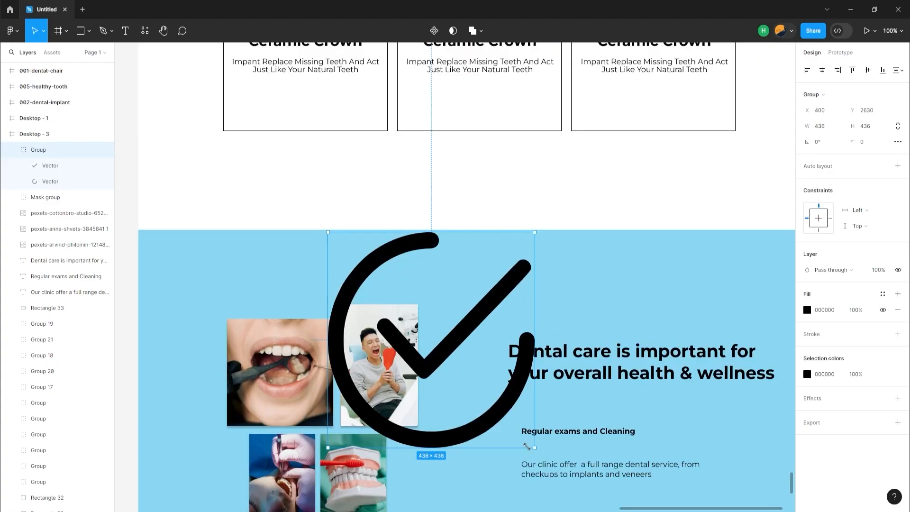
{"action": "left_click_drag", "start_coordinate": [530, 448], "coordinate": [374, 341]}
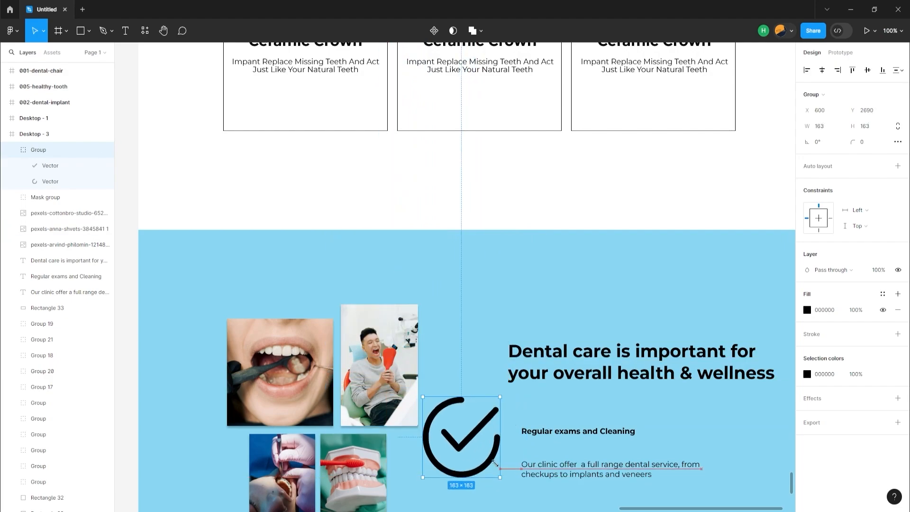
{"action": "left_click_drag", "start_coordinate": [500, 476], "coordinate": [455, 410]}
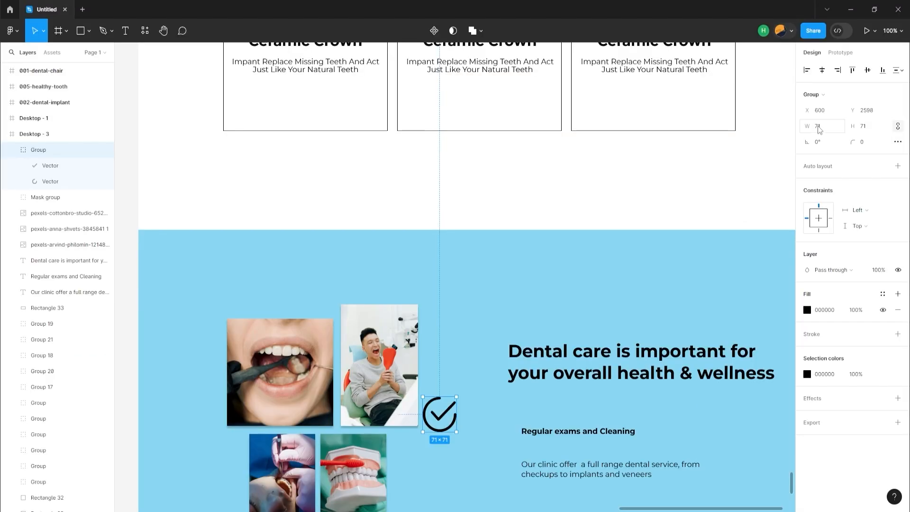
{"action": "left_click", "coordinate": [731, 138]}
{"action": "key", "text": "Return"}
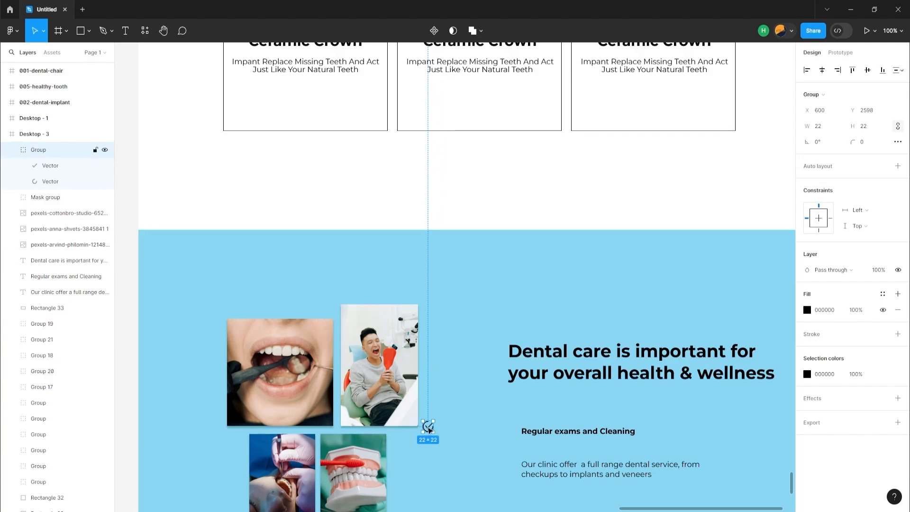
{"action": "left_click_drag", "start_coordinate": [428, 429], "coordinate": [505, 432]}
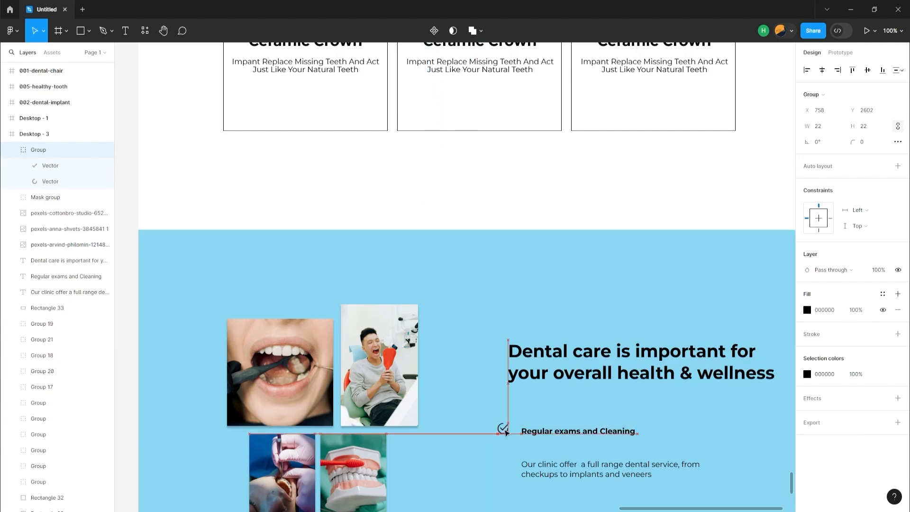
Narrow the dental care heading's text box to about 564 wide and shift the heading up and closer to the photos
{"action": "scroll", "coordinate": [545, 434], "scroll_direction": "down", "scroll_amount": 1}
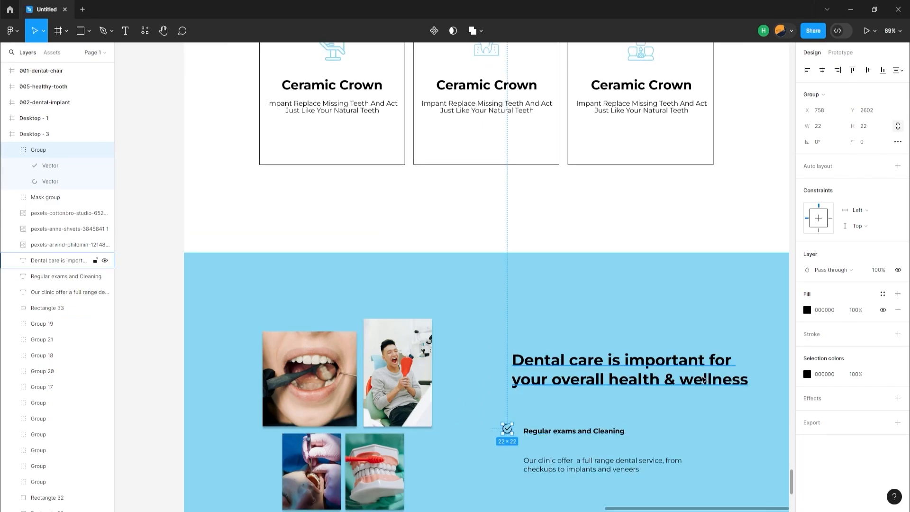
{"action": "left_click_drag", "start_coordinate": [687, 378], "coordinate": [664, 378]}
{"action": "mouse_move", "coordinate": [613, 379]}
{"action": "left_mouse_down"}
{"action": "mouse_move", "coordinate": [626, 378]}
{"action": "mouse_move", "coordinate": [613, 372]}
{"action": "left_mouse_up"}
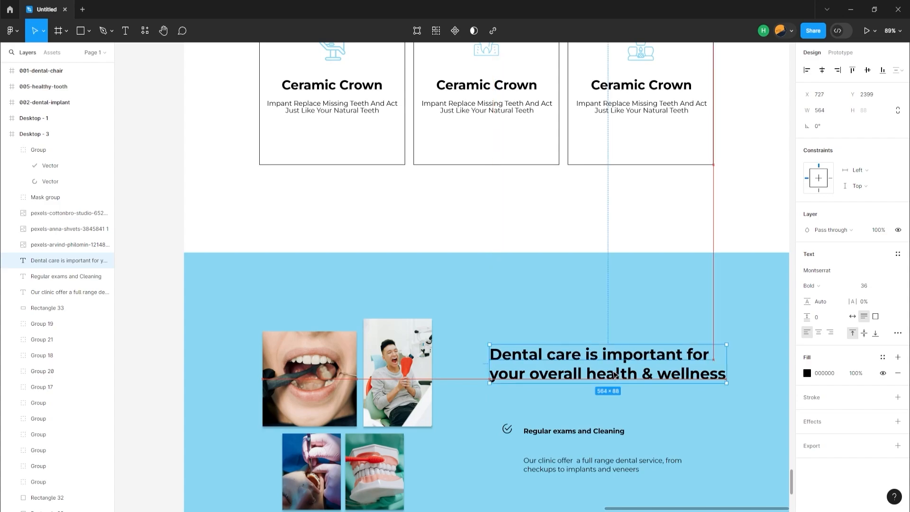
Recolour the check-mark icon from black to dark green 36831B, starting from the light green document colour
{"action": "left_click", "coordinate": [507, 430]}
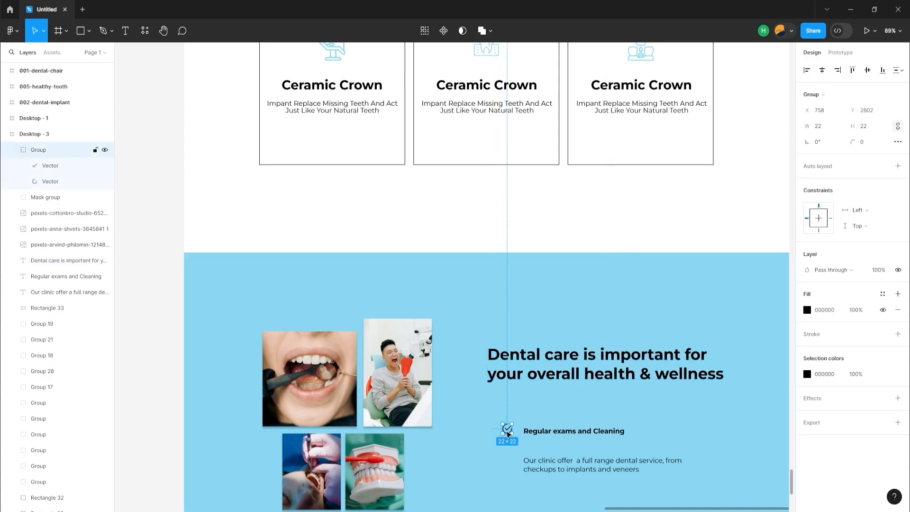
{"action": "left_click", "coordinate": [808, 376]}
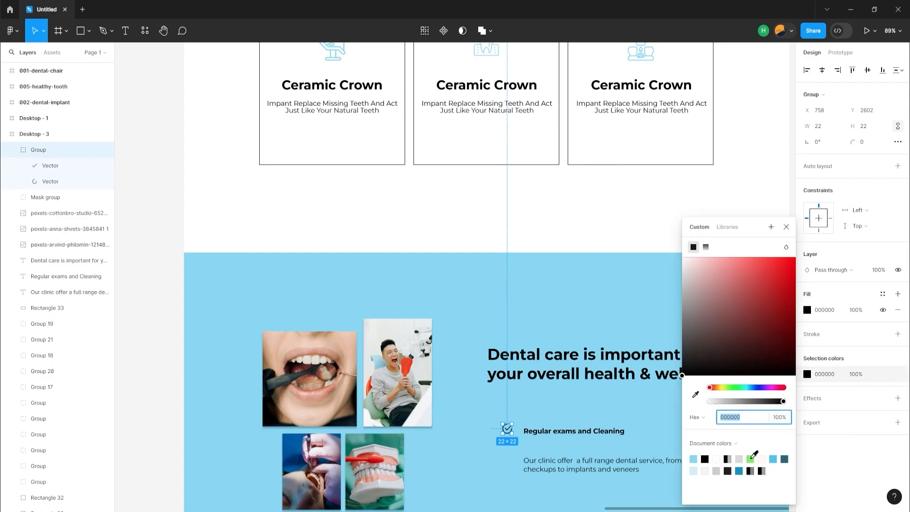
{"action": "left_click", "coordinate": [751, 459]}
{"action": "left_click_drag", "start_coordinate": [757, 284], "coordinate": [772, 315]}
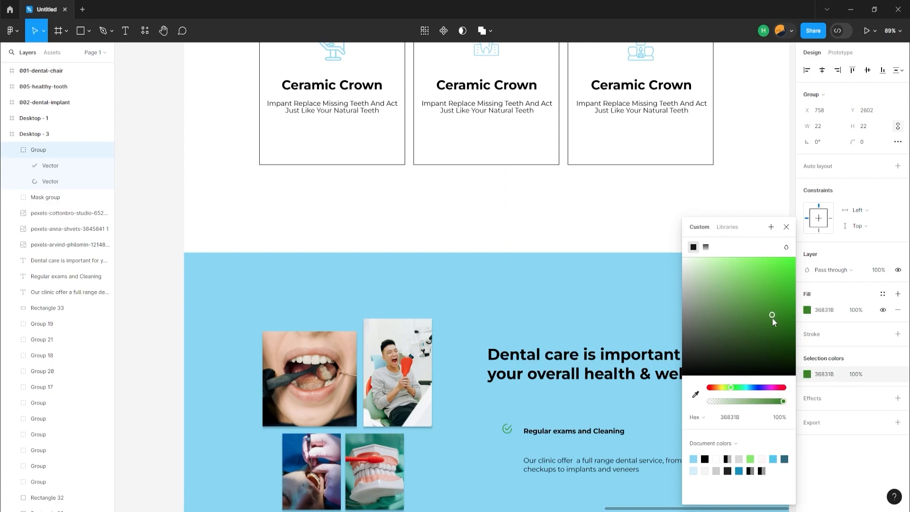
Lock the light blue background rectangle and move the subheading and check-mark icon up under the dental care heading
{"action": "left_click", "coordinate": [558, 407]}
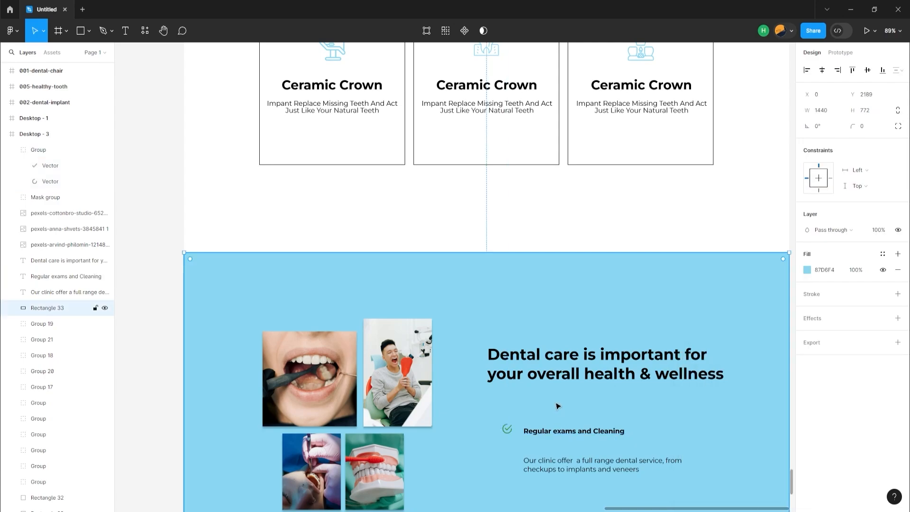
{"action": "scroll", "coordinate": [559, 406], "scroll_direction": "down", "scroll_amount": 3}
{"action": "left_click", "coordinate": [533, 361]}
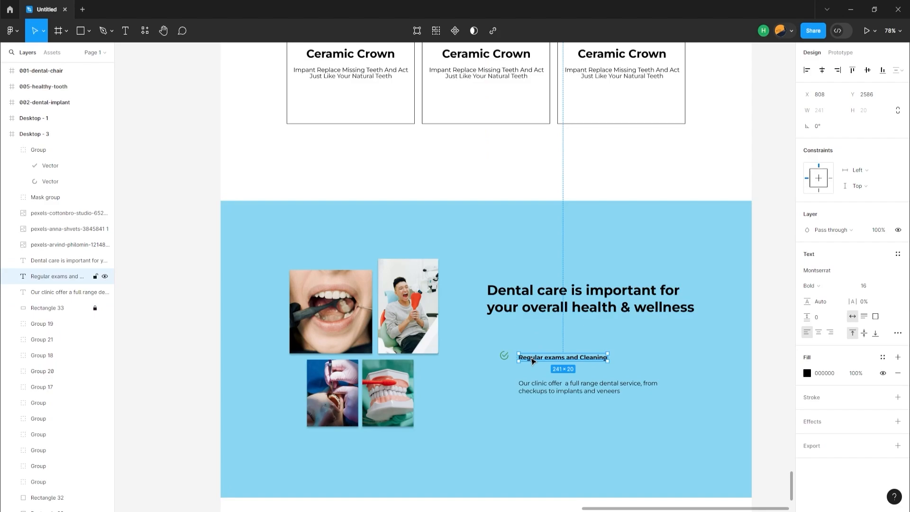
{"action": "left_click_drag", "start_coordinate": [533, 361], "coordinate": [495, 337]}
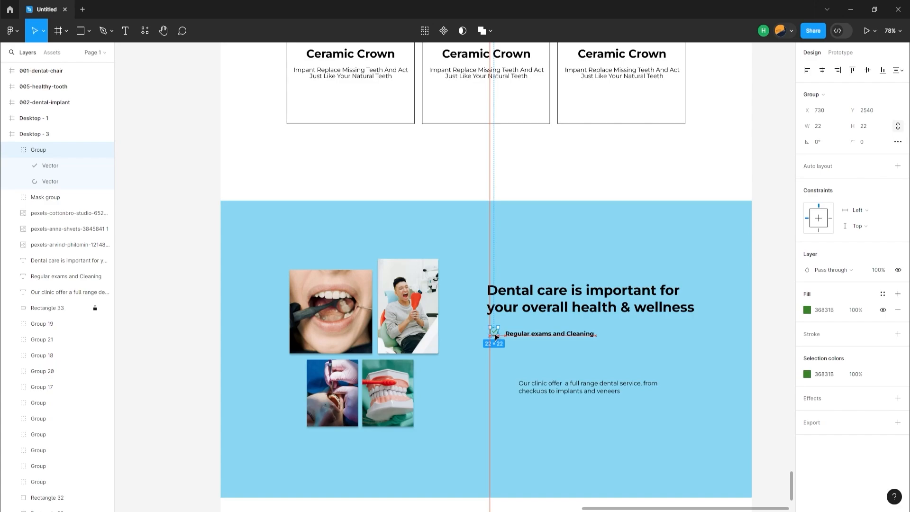
Move the clinic services paragraph up directly beneath "Regular exams and Cleaning", left-aligned with that subheading
{"action": "left_click", "coordinate": [539, 383]}
{"action": "key", "text": "shift+0"}
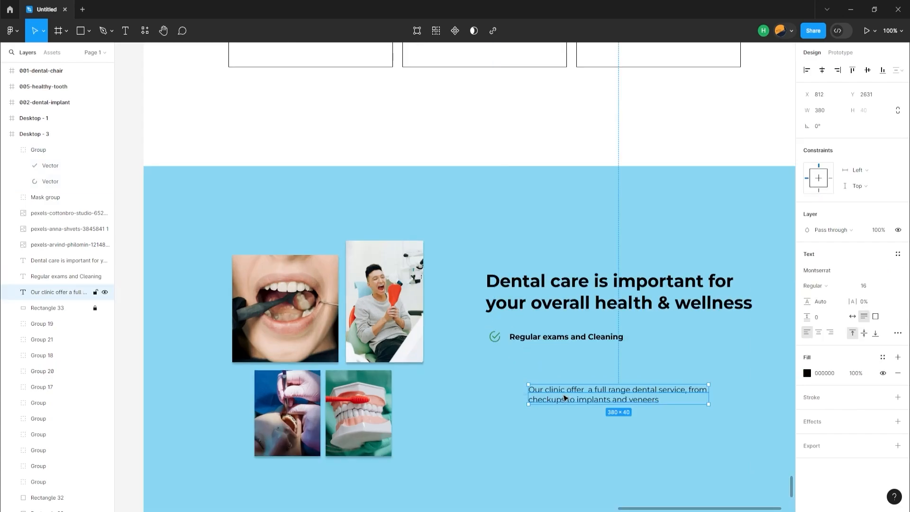
{"action": "left_click_drag", "start_coordinate": [564, 397], "coordinate": [546, 363]}
Group the check-mark icon, subheading and paragraph, and nudge the group right to X 779
{"action": "left_click_drag", "start_coordinate": [483, 328], "coordinate": [584, 383]}
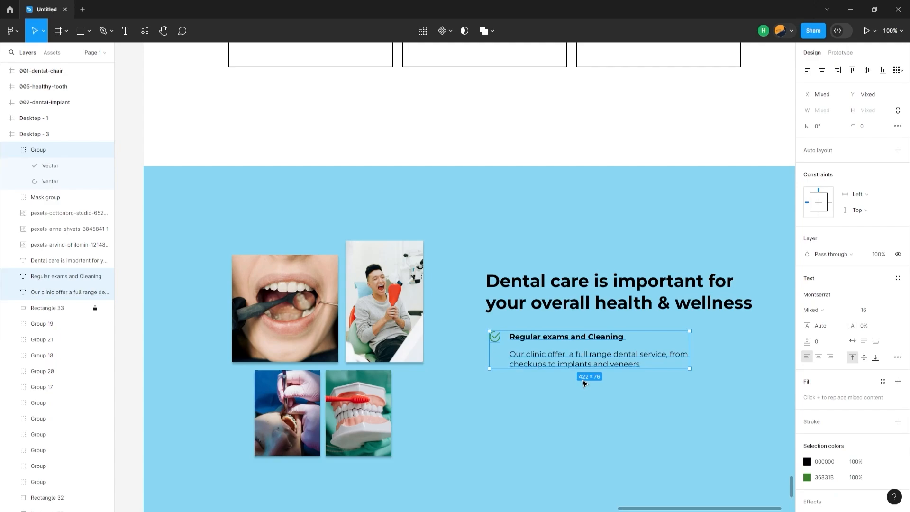
{"action": "key", "text": "ctrl+g"}
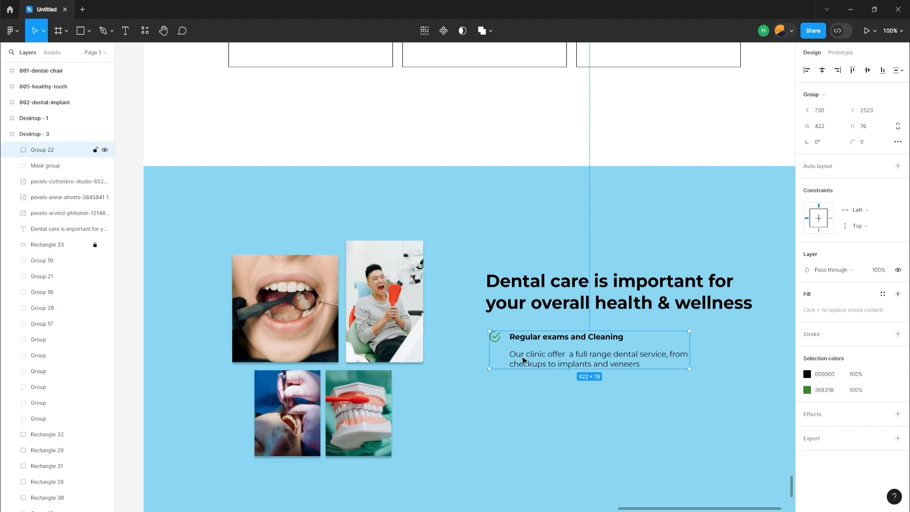
{"action": "key", "text": "Right"}
{"action": "key", "text": "Right"}
{"action": "key", "text": "Right"}
{"action": "key", "text": "Right"}
{"action": "key", "text": "Right"}
{"action": "key", "text": "Right"}
{"action": "key", "text": "Right"}
{"action": "key", "text": "Right"}
{"action": "key", "text": "Right"}
{"action": "key", "text": "Right"}
{"action": "key", "text": "Right"}
{"action": "key", "text": "Right"}
{"action": "key", "text": "Right"}
{"action": "key", "text": "Right"}
{"action": "key", "text": "Right"}
{"action": "key", "text": "Right"}
{"action": "key", "text": "Right"}
{"action": "key", "text": "Right"}
{"action": "key", "text": "Right"}
{"action": "key", "text": "Right"}
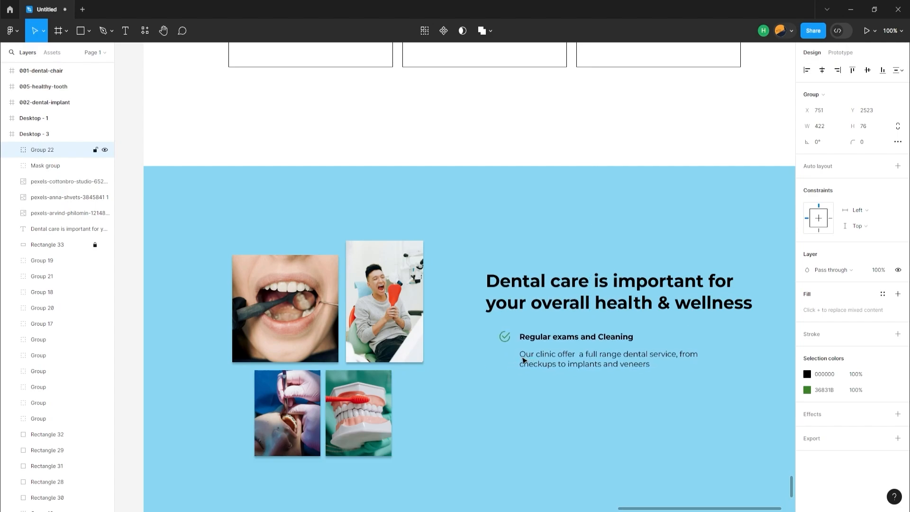
{"action": "key", "text": "Right"}
{"action": "key", "text": "Right"}
{"action": "key", "text": "Right"}
{"action": "key", "text": "Right"}
{"action": "key", "text": "Right"}
{"action": "key", "text": "Right"}
{"action": "key", "text": "Right"}
{"action": "key", "text": "Right"}
{"action": "key", "text": "Right"}
{"action": "key", "text": "Right"}
{"action": "key", "text": "Right"}
{"action": "key", "text": "Right"}
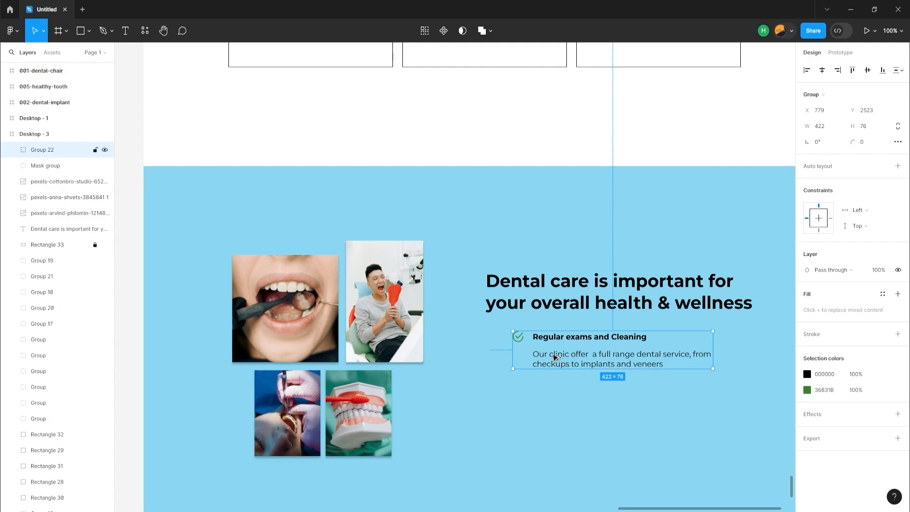
Duplicate the grouped check-mark item twice, stacking the copies below the original
{"action": "left_click_drag", "start_coordinate": [556, 356], "coordinate": [547, 460], "text": "alt"}
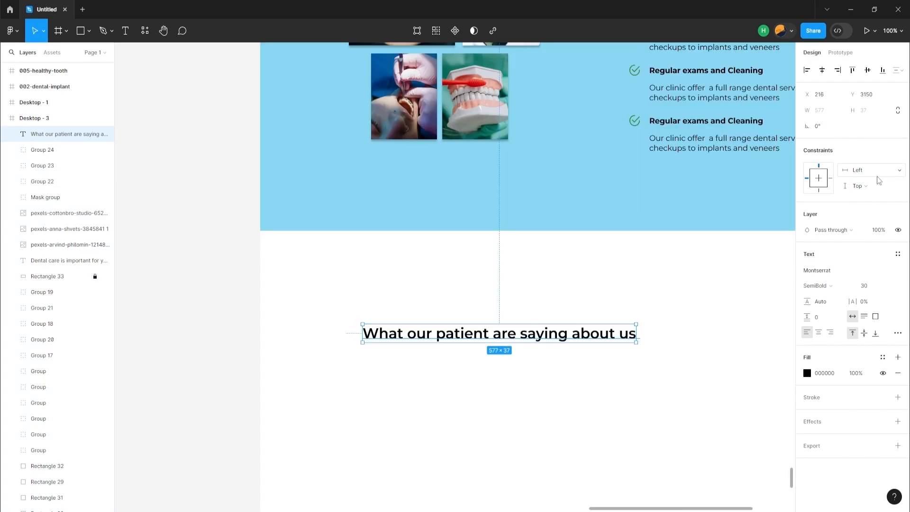
Centre the heading "What our patient are saying about us" horizontally in the page frame and show the column layout grid
{"action": "left_click", "coordinate": [822, 71]}
{"action": "left_click", "coordinate": [203, 275]}
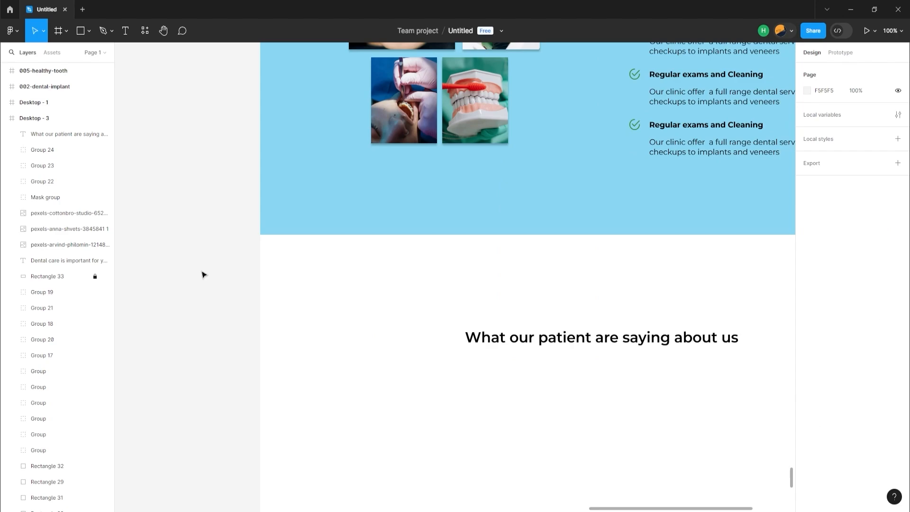
{"action": "key", "text": "ctrl+g"}
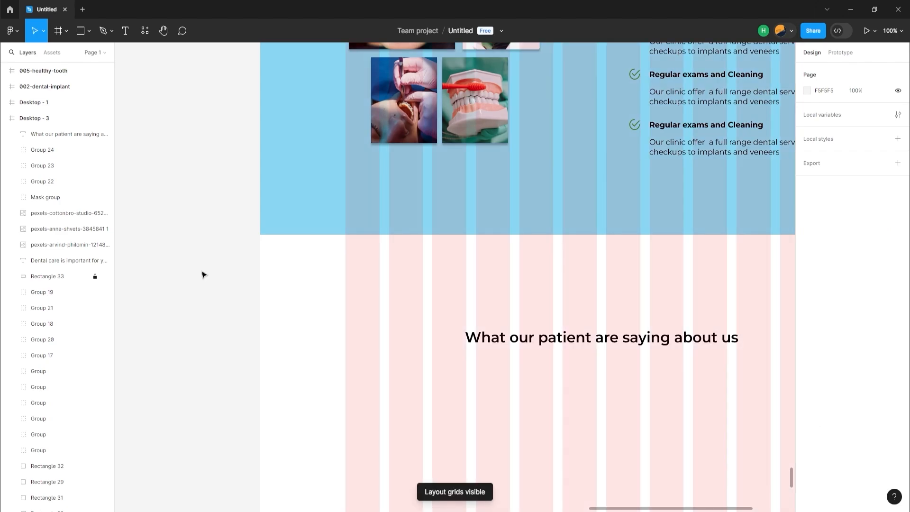
Draw a rectangle about 343 wide from the first grid column below the testimonials heading and set its height to 343
{"action": "left_click", "coordinate": [79, 31]}
{"action": "left_click_drag", "start_coordinate": [345, 396], "coordinate": [507, 456]}
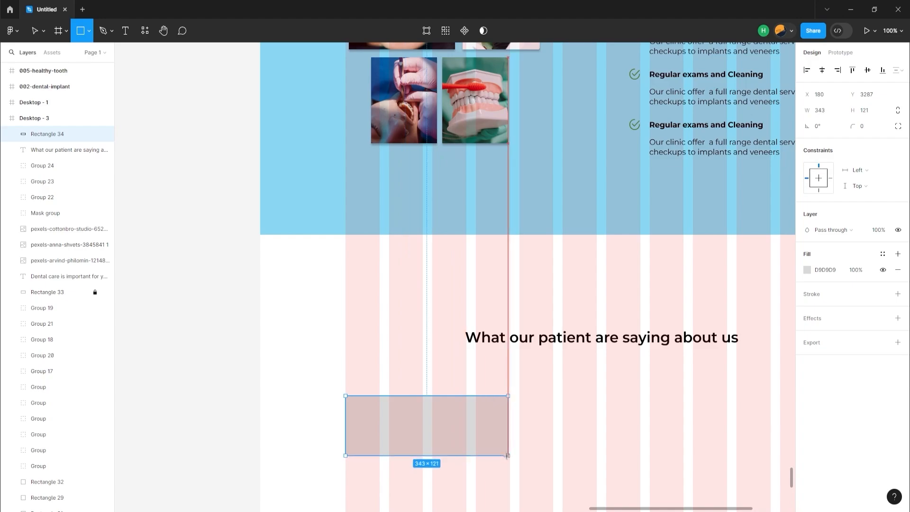
{"action": "left_click", "coordinate": [820, 112]}
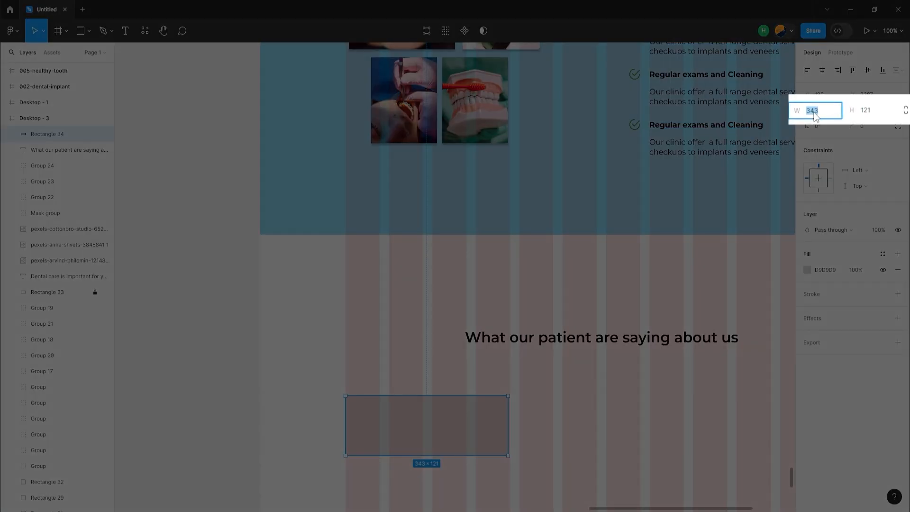
{"action": "left_click", "coordinate": [865, 117]}
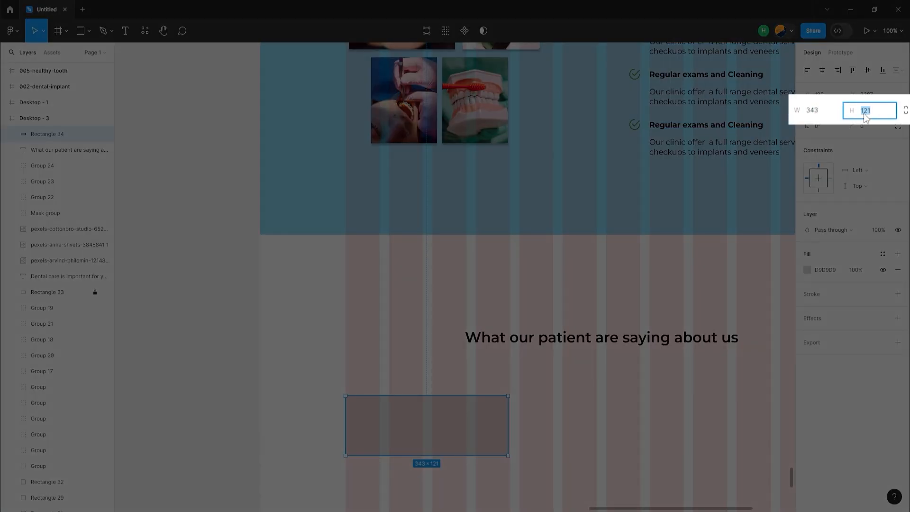
{"action": "type", "text": "343"}
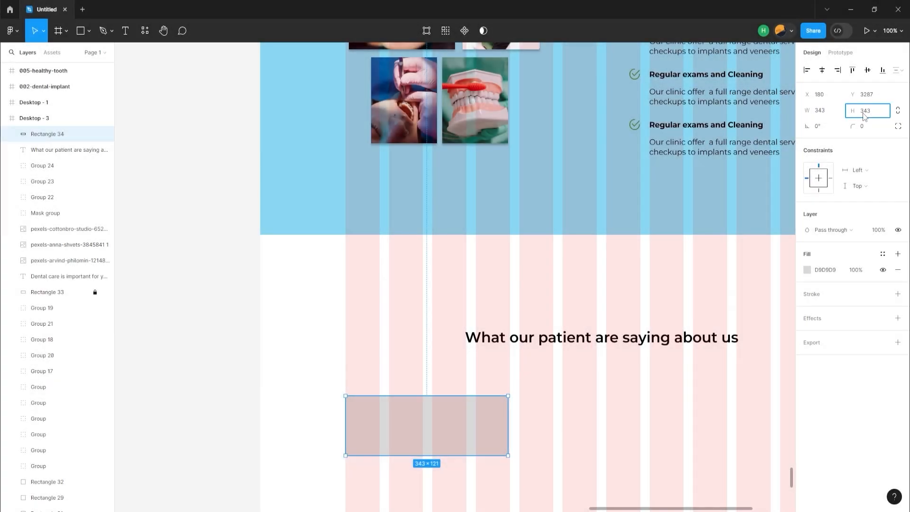
{"action": "key", "text": "Return"}
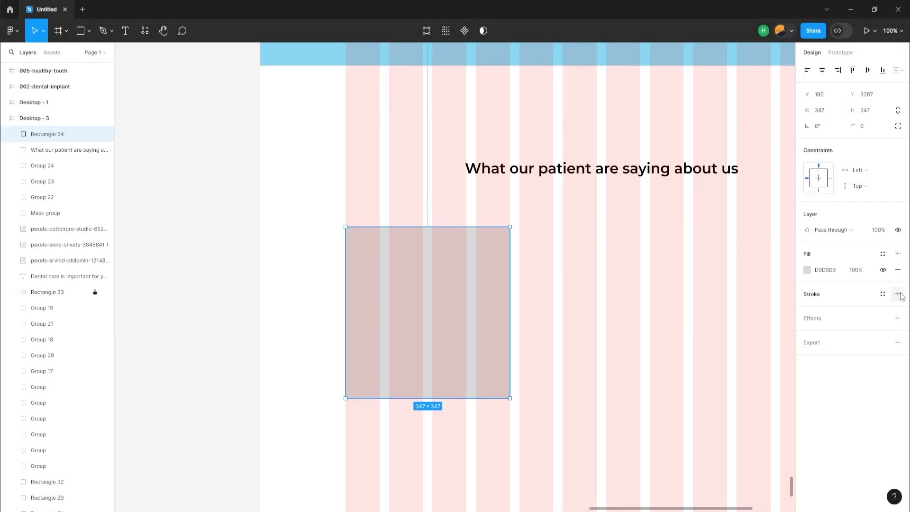
Add a black 1-pixel inside stroke to the card, set its fill to FFF8F8, and hide the column layout grid
{"action": "left_click", "coordinate": [898, 294]}
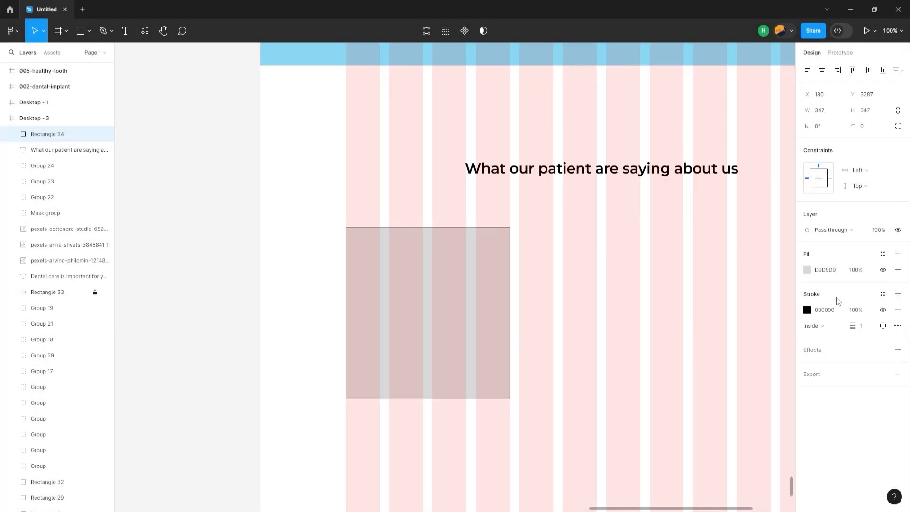
{"action": "left_click", "coordinate": [807, 270]}
{"action": "type", "text": "FFF8F8"}
{"action": "key", "text": "Return"}
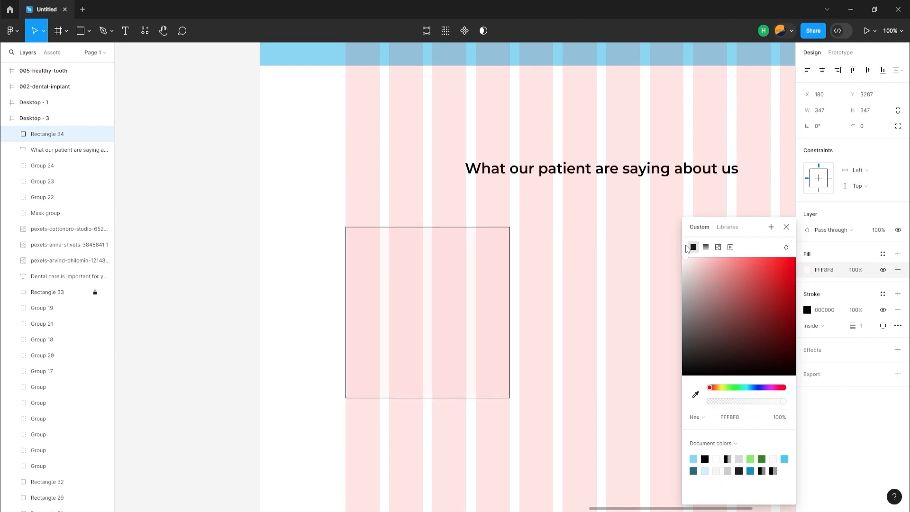
{"action": "key", "text": "ctrl+shift+4"}
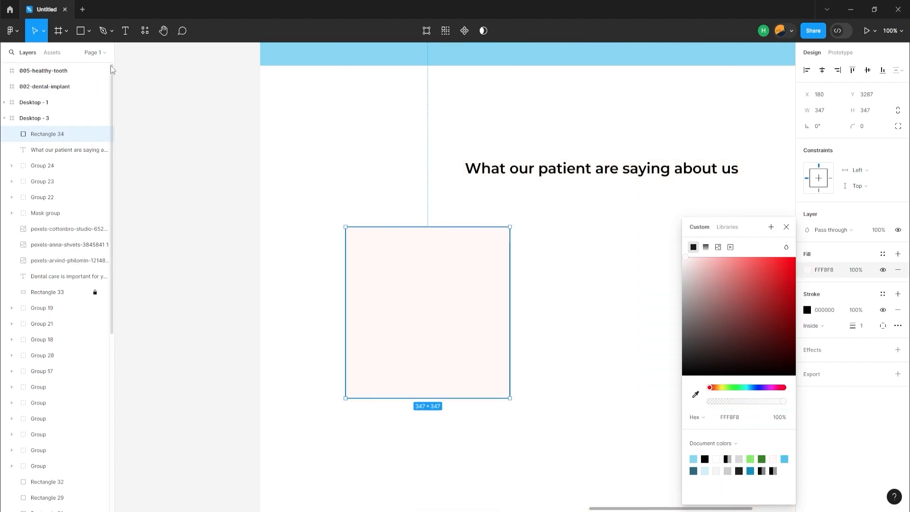
Draw a circle about 78 × 78 near the upper-left corner of the testimonial card
{"action": "left_click", "coordinate": [82, 34]}
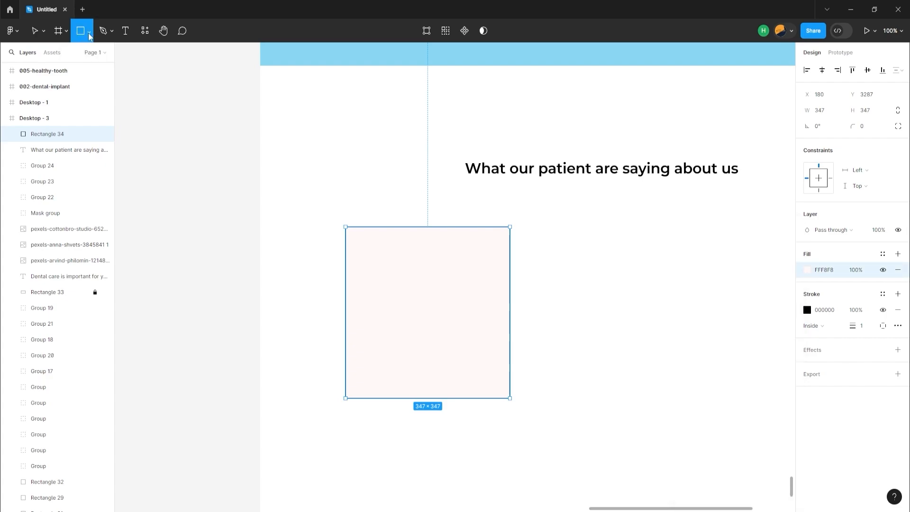
{"action": "left_click", "coordinate": [89, 35]}
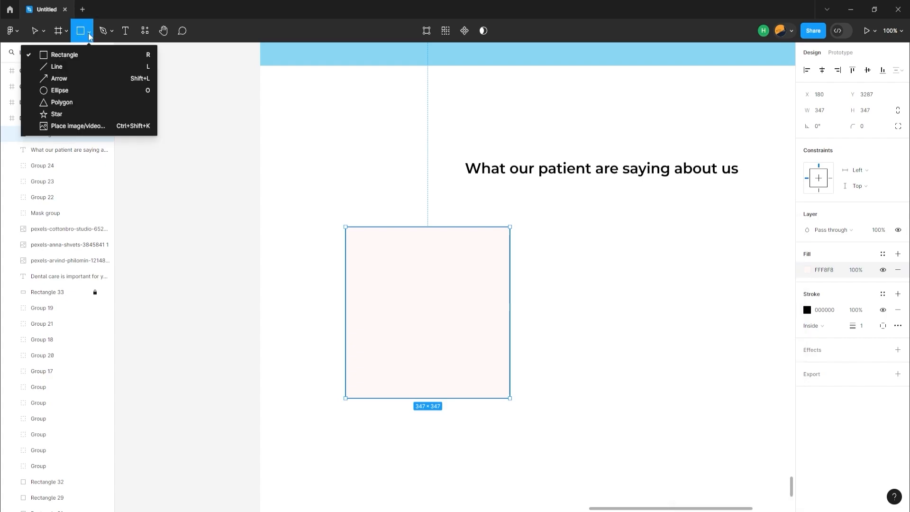
{"action": "left_click", "coordinate": [62, 90]}
{"action": "left_click_drag", "start_coordinate": [354, 255], "coordinate": [391, 290]}
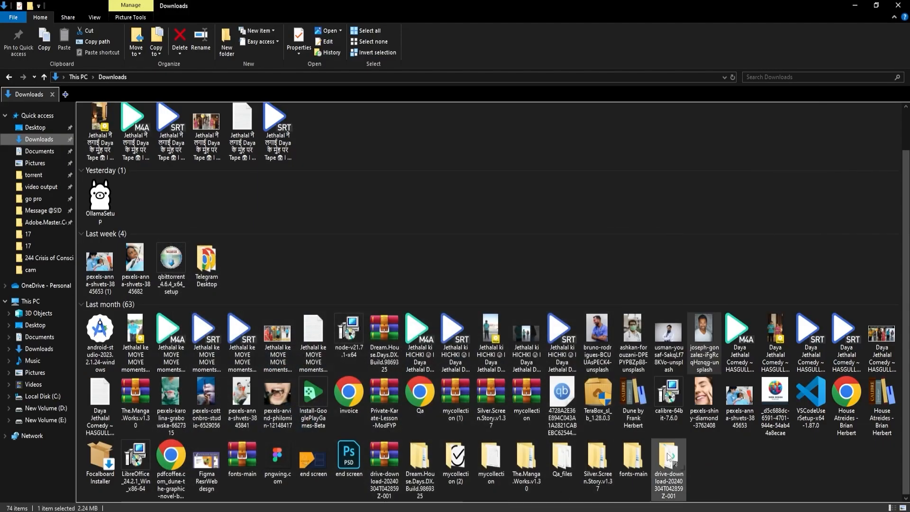
Import the man's portrait photo from the Downloads folder into the Desktop - 3 frame over the testimonials section
{"action": "mouse_move", "coordinate": [704, 359]}
{"action": "left_click_drag", "start_coordinate": [705, 358], "coordinate": [269, 360]}
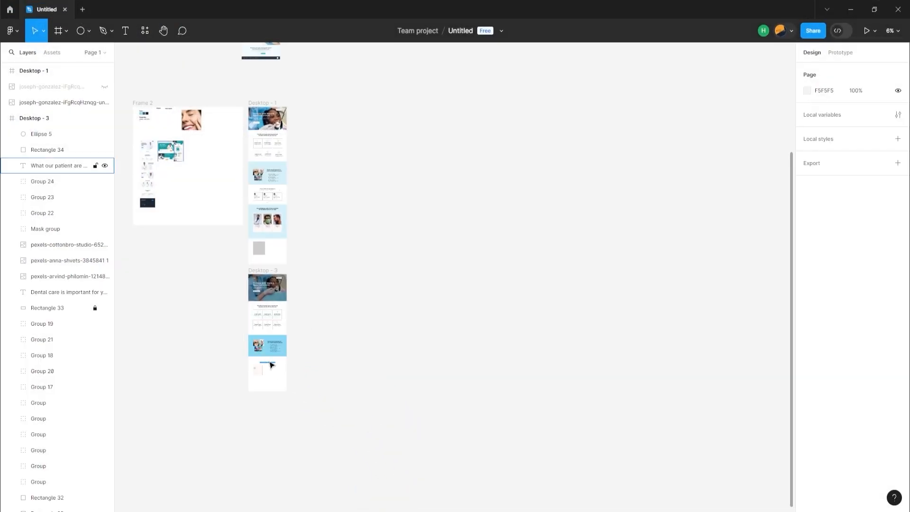
{"action": "scroll", "coordinate": [270, 370], "scroll_direction": "up", "scroll_amount": 3}
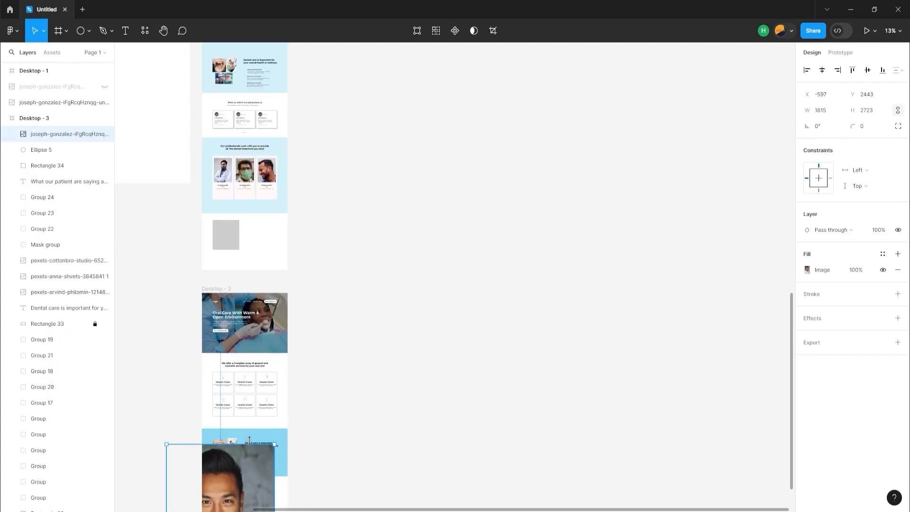
{"action": "scroll", "coordinate": [260, 393], "scroll_direction": "down", "scroll_amount": 4}
{"action": "scroll", "coordinate": [261, 394], "scroll_direction": "up", "scroll_amount": 3}
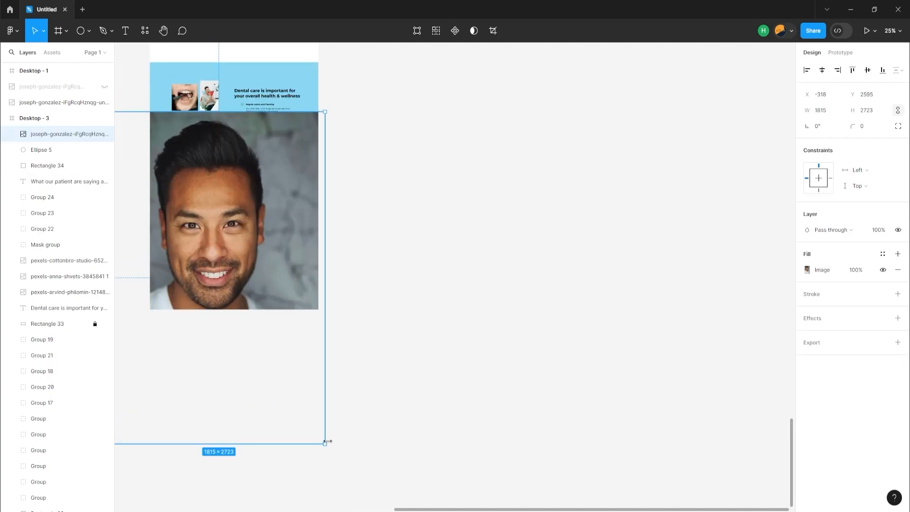
Scale the portrait photo down to about 471 × 707 and position it so it overlaps the card's circle
{"action": "left_click_drag", "start_coordinate": [325, 441], "coordinate": [168, 190]}
{"action": "scroll", "coordinate": [143, 220], "scroll_direction": "up", "scroll_amount": 5}
{"action": "left_click_drag", "start_coordinate": [232, 124], "coordinate": [372, 399]}
{"action": "left_click_drag", "start_coordinate": [307, 236], "coordinate": [317, 316]}
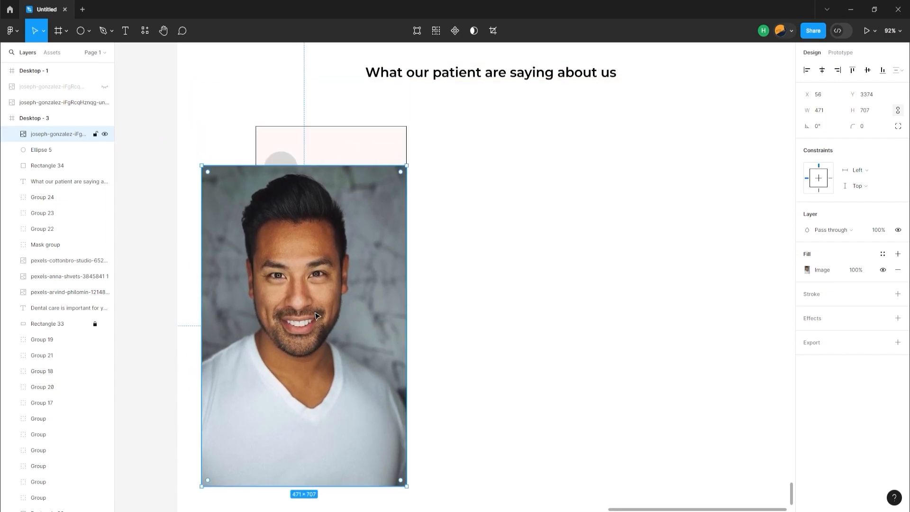
Mask the portrait photo with the circle and shrink the photo inside the mask so the face fills the circle
{"action": "left_click", "coordinate": [277, 164]}
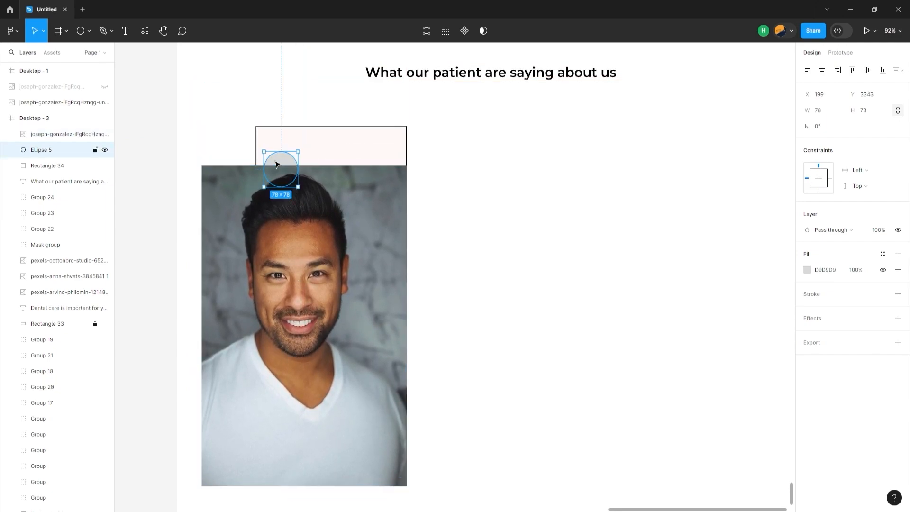
{"action": "left_click", "coordinate": [309, 210], "text": "shift"}
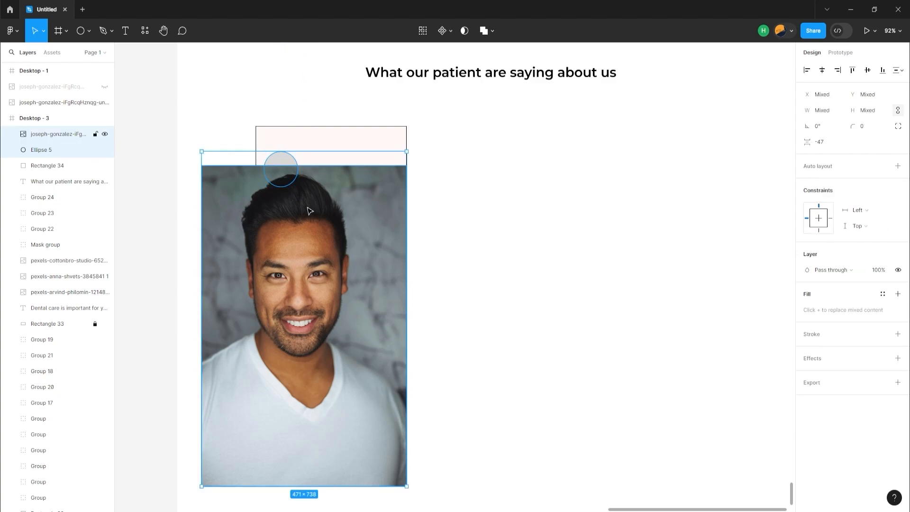
{"action": "left_click", "coordinate": [464, 31]}
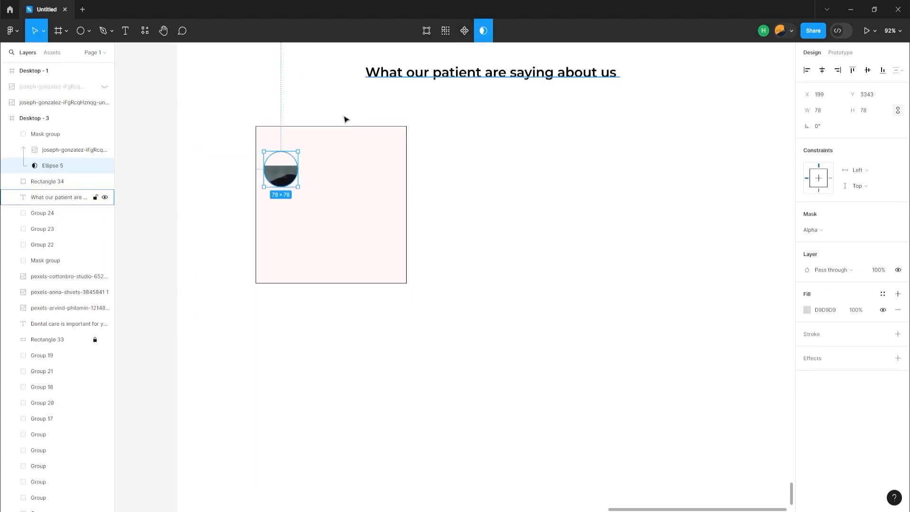
{"action": "double_click", "coordinate": [282, 179]}
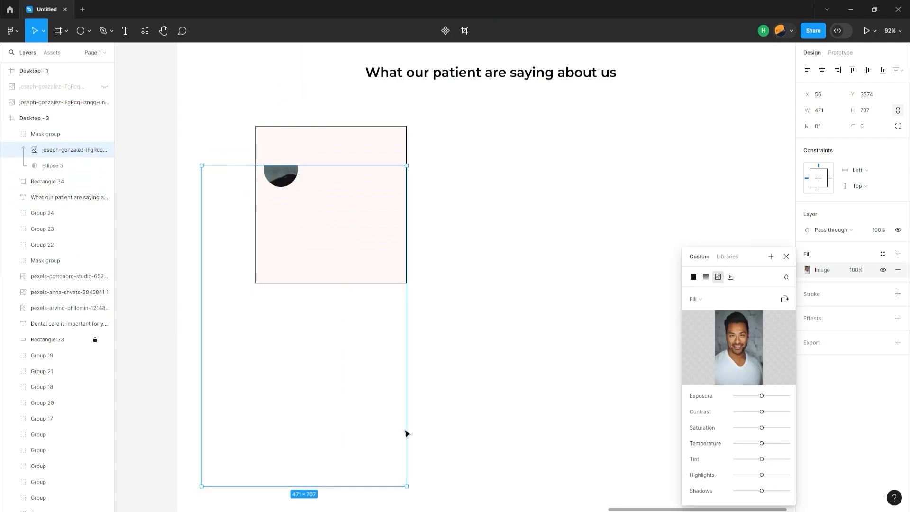
{"action": "left_click_drag", "start_coordinate": [407, 486], "coordinate": [318, 239]}
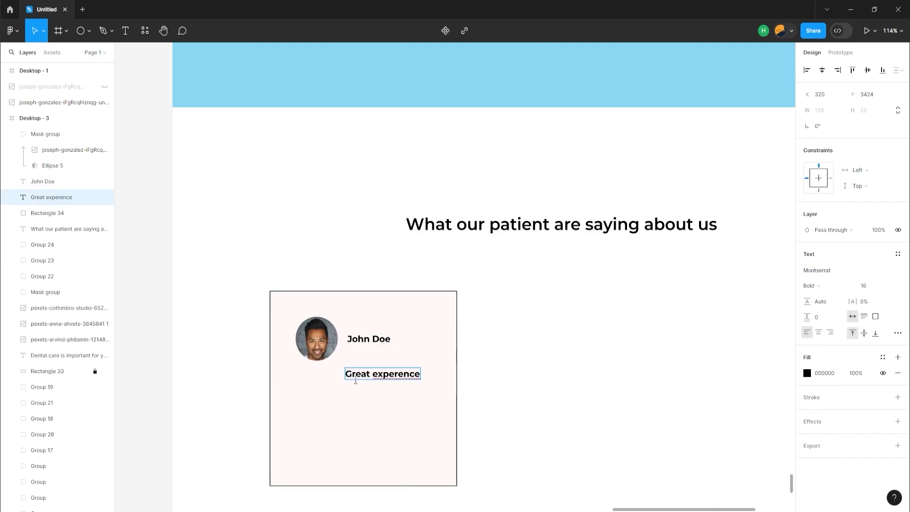
Left-align "Great experence" under the portrait and add the paragraph "what our patient have to say. Thank you for your trust and support" beneath it, narrowed to three lines
{"action": "left_click_drag", "start_coordinate": [367, 379], "coordinate": [322, 388]}
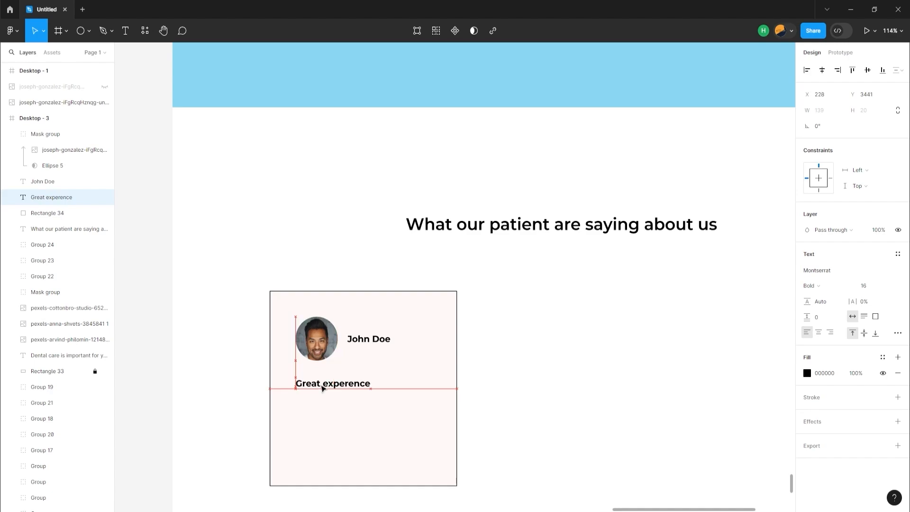
{"action": "key", "text": "t"}
{"action": "left_click", "coordinate": [302, 406]}
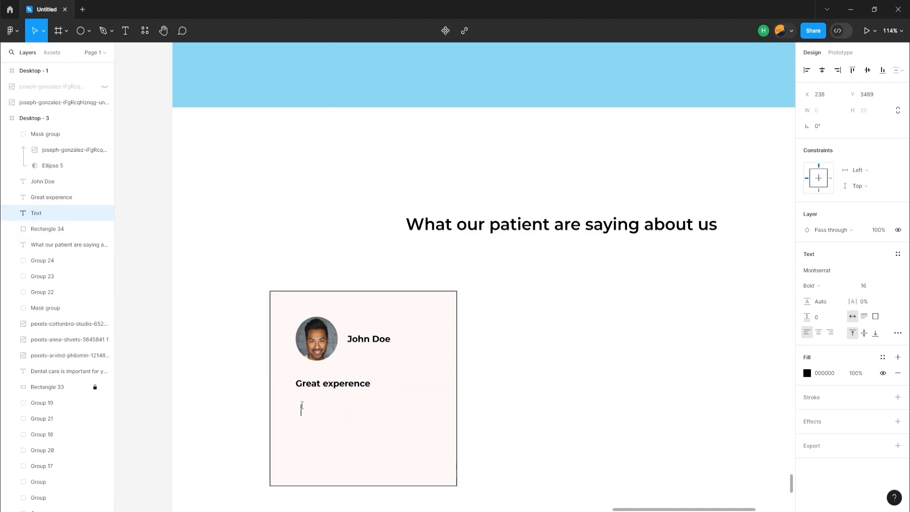
{"action": "type", "text": "what our patient have to say. Thank you for your trust and support"}
{"action": "left_click_drag", "start_coordinate": [301, 411], "coordinate": [381, 412]}
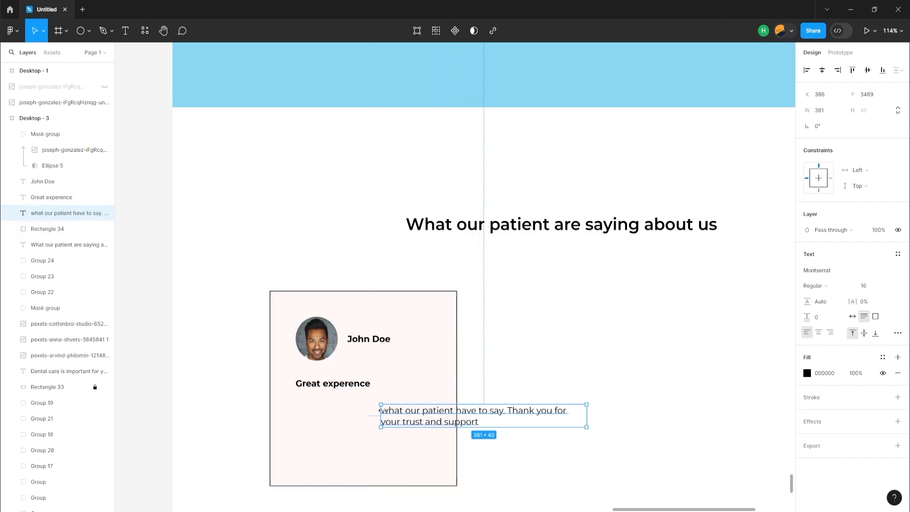
{"action": "left_click_drag", "start_coordinate": [525, 417], "coordinate": [436, 408]}
{"action": "left_click_drag", "start_coordinate": [497, 409], "coordinate": [440, 408]}
{"action": "left_click_drag", "start_coordinate": [369, 411], "coordinate": [373, 412]}
Add a bold "5.0" rating text beneath the testimonial paragraph in the card
{"action": "key", "text": "t"}
{"action": "left_click", "coordinate": [300, 444]}
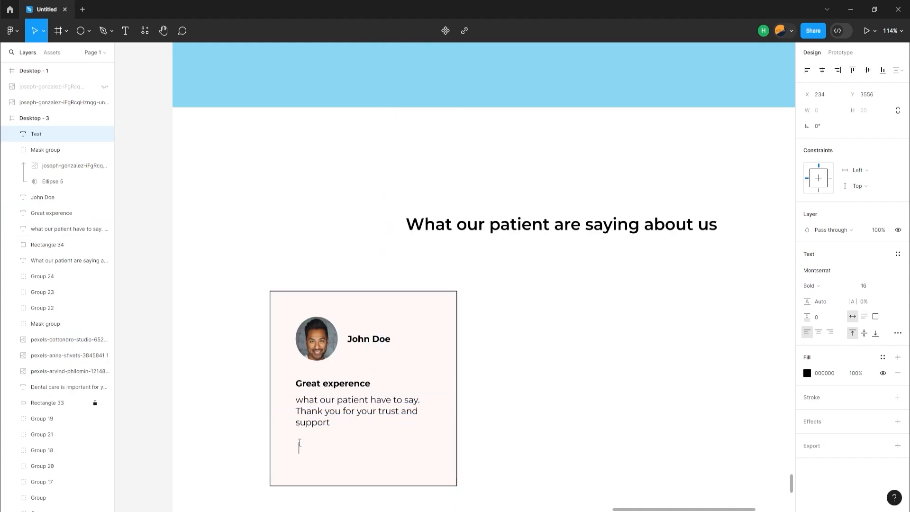
{"action": "key", "text": "ctrl+v"}
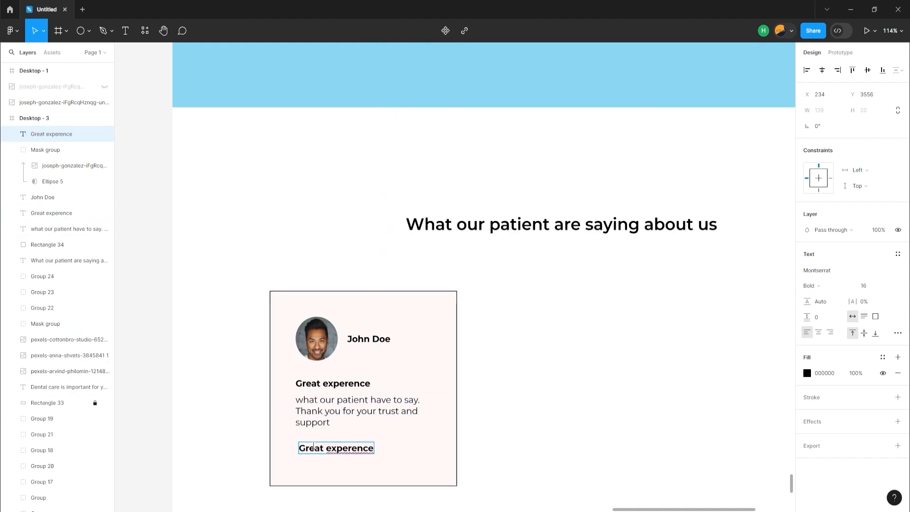
{"action": "key", "text": "ctrl+a"}
{"action": "type", "text": "5."}
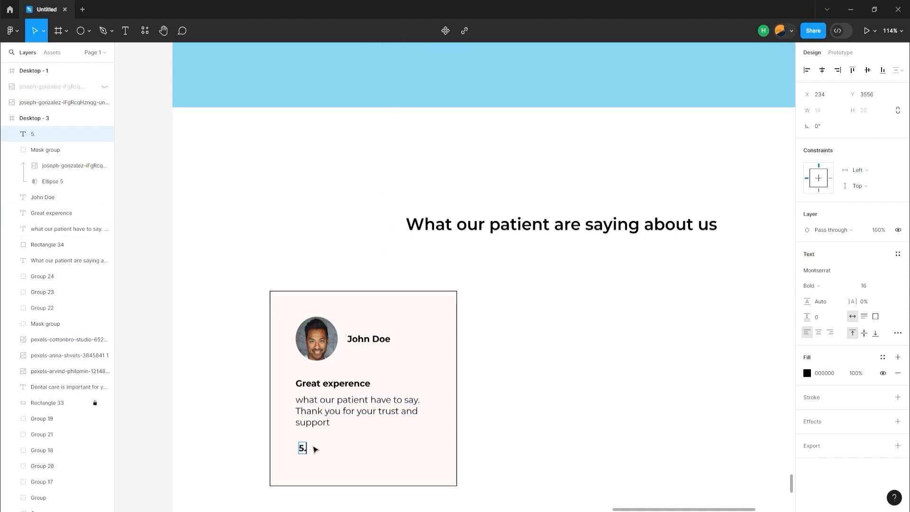
{"action": "type", "text": "0"}
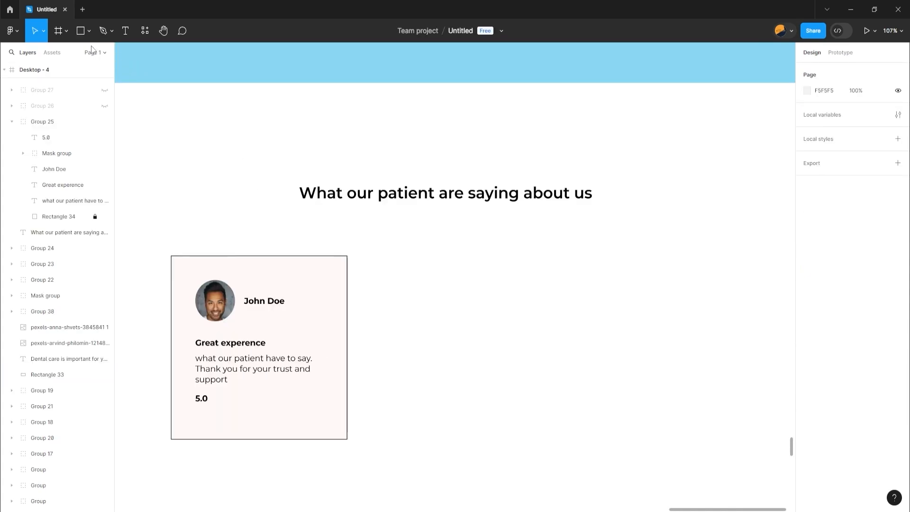
Draw a five-pointed star about 20 × 20 beside the 5.0 rating and duplicate it into a row of five black stars
{"action": "left_click", "coordinate": [88, 32]}
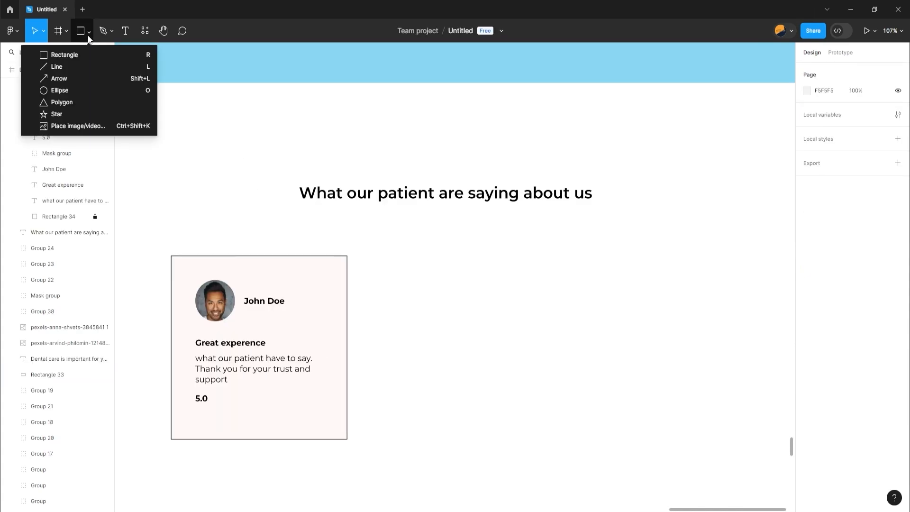
{"action": "left_click", "coordinate": [55, 114]}
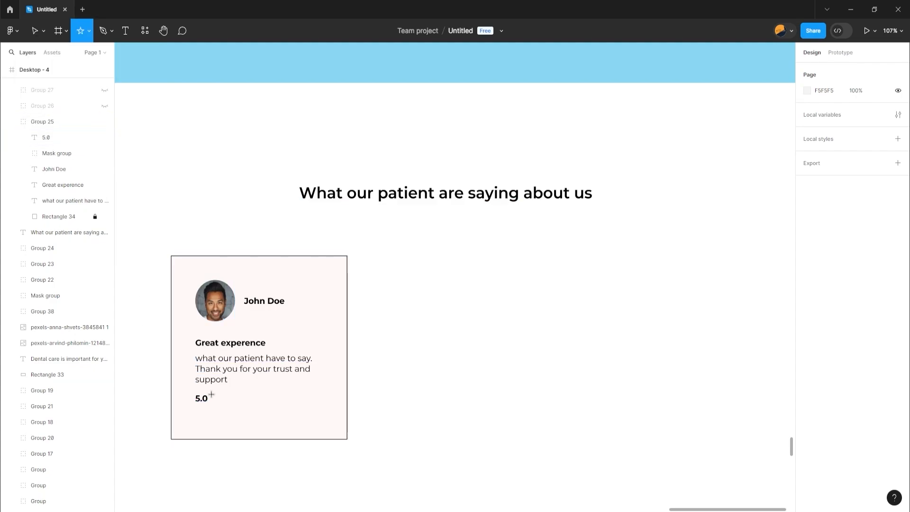
{"action": "left_click_drag", "start_coordinate": [211, 392], "coordinate": [226, 410]}
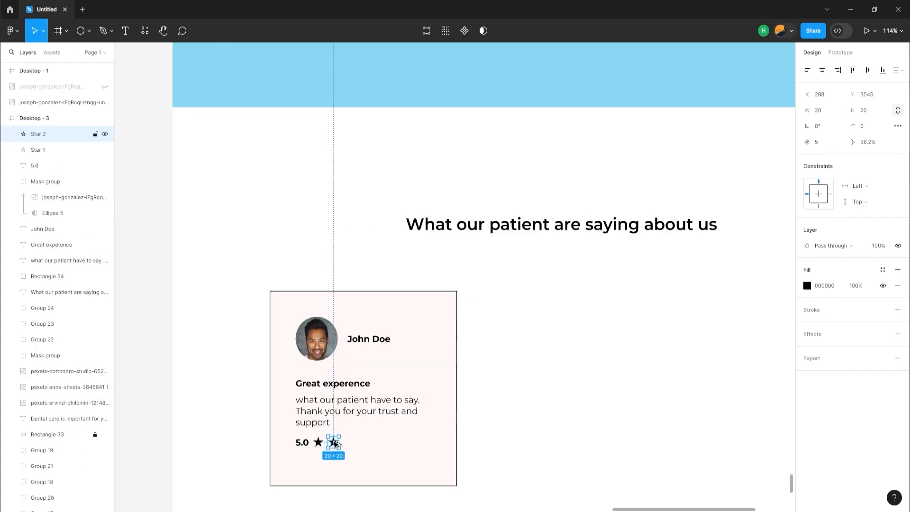
{"action": "left_click_drag", "start_coordinate": [335, 443], "coordinate": [372, 445]}
{"action": "left_click_drag", "start_coordinate": [372, 445], "coordinate": [392, 445]}
Select all five rating stars and distribute them with equal horizontal spacing
{"action": "left_click", "coordinate": [388, 448], "text": "shift"}
{"action": "left_click", "coordinate": [389, 443], "text": "shift"}
{"action": "left_click", "coordinate": [389, 443], "text": "shift"}
{"action": "left_click", "coordinate": [368, 442], "text": "shift"}
{"action": "left_click", "coordinate": [349, 443], "text": "shift"}
{"action": "left_click", "coordinate": [333, 442], "text": "shift"}
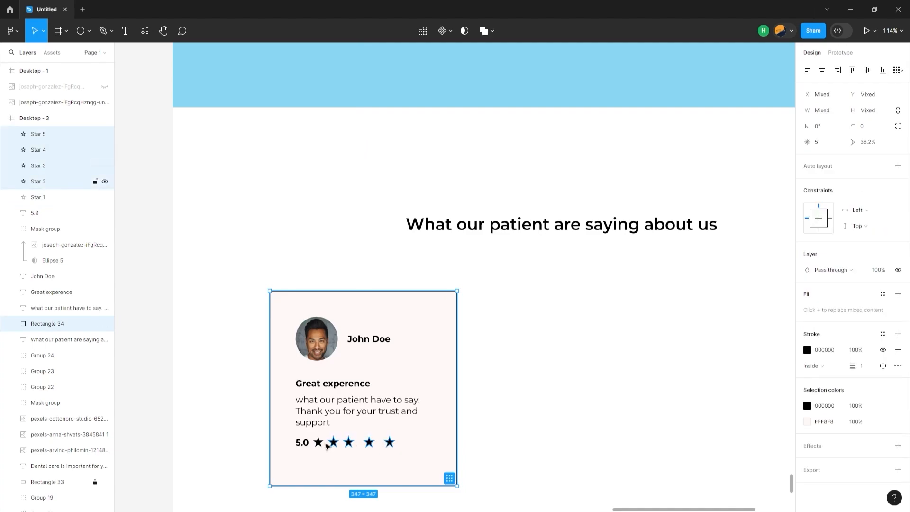
{"action": "left_click", "coordinate": [318, 442], "text": "shift"}
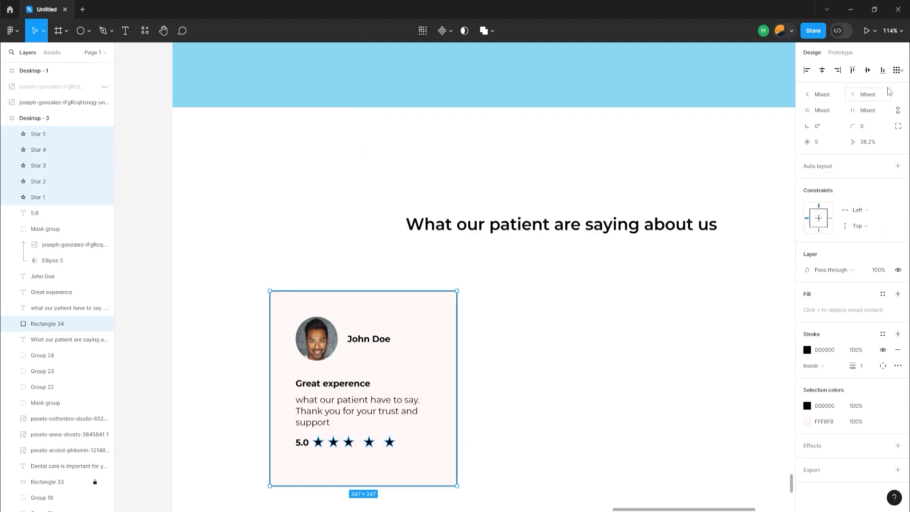
{"action": "left_click", "coordinate": [898, 71]}
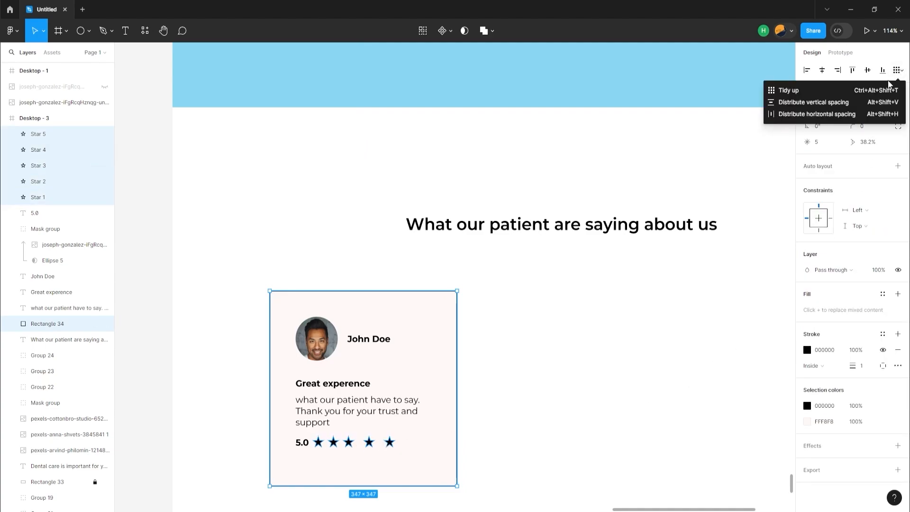
{"action": "left_click", "coordinate": [843, 114]}
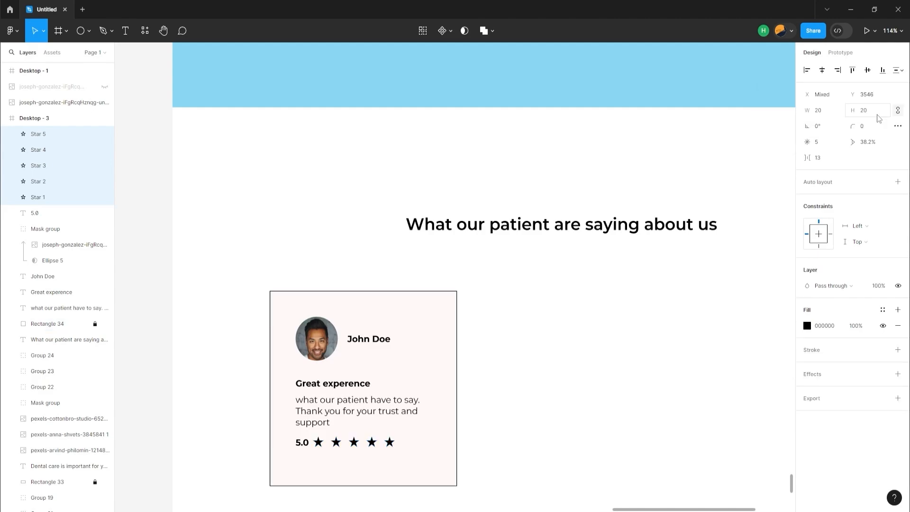
Set the horizontal spacing between the five stars to 10
{"action": "left_click", "coordinate": [822, 161]}
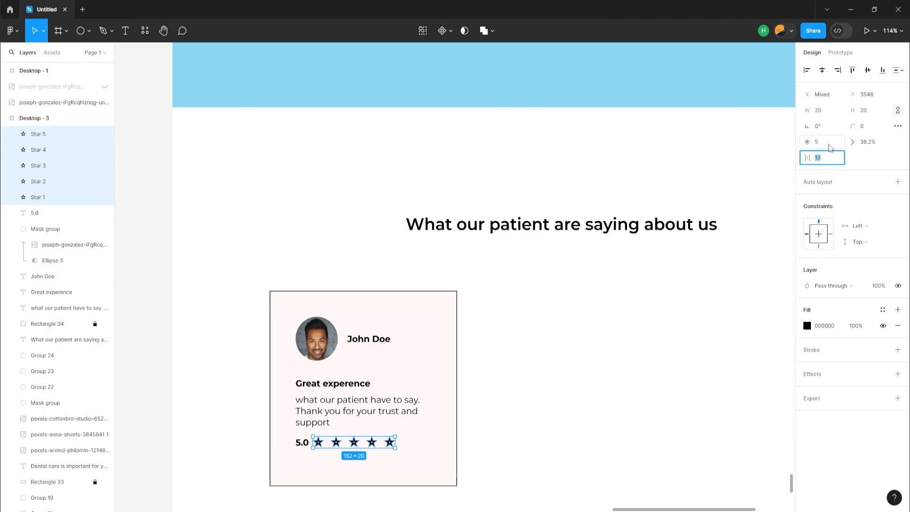
{"action": "type", "text": "10"}
{"action": "key", "text": "Return"}
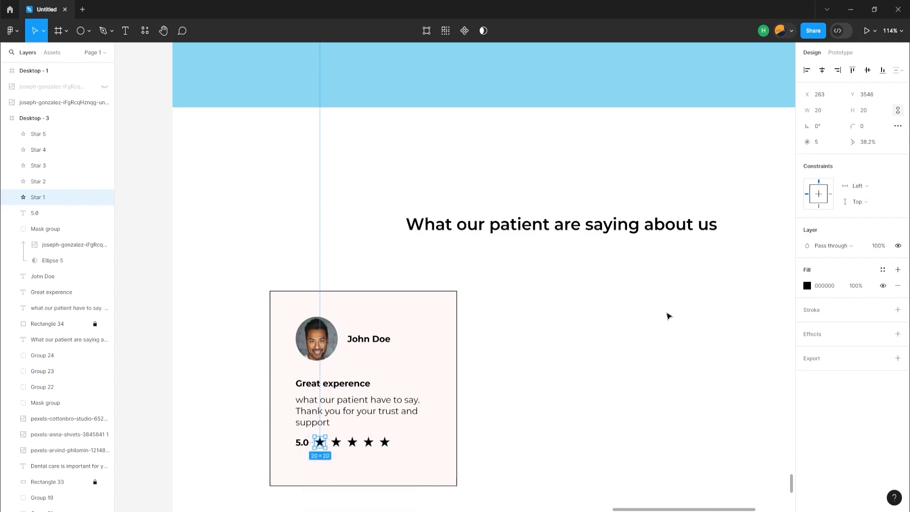
Recolour the first rating star beside the 5.0 rating with the document's light blue, 51C4F0
{"action": "left_click", "coordinate": [811, 287]}
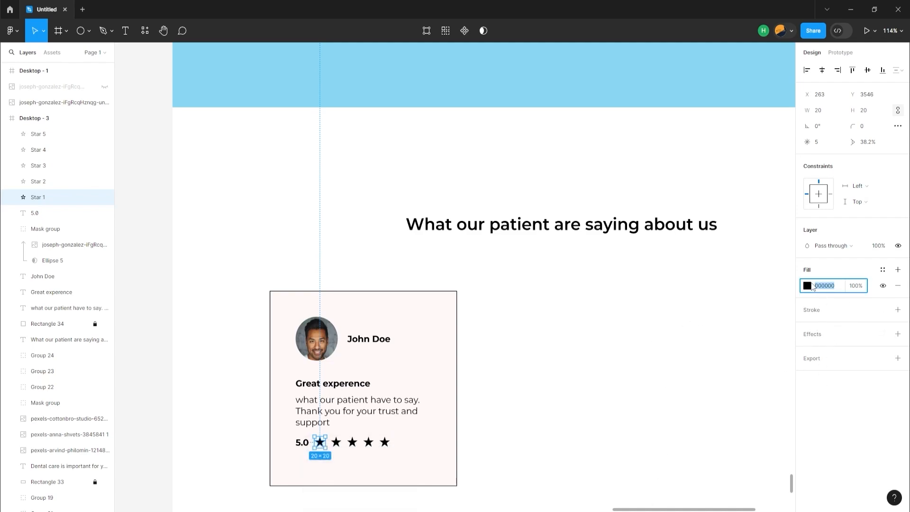
{"action": "left_click", "coordinate": [807, 285]}
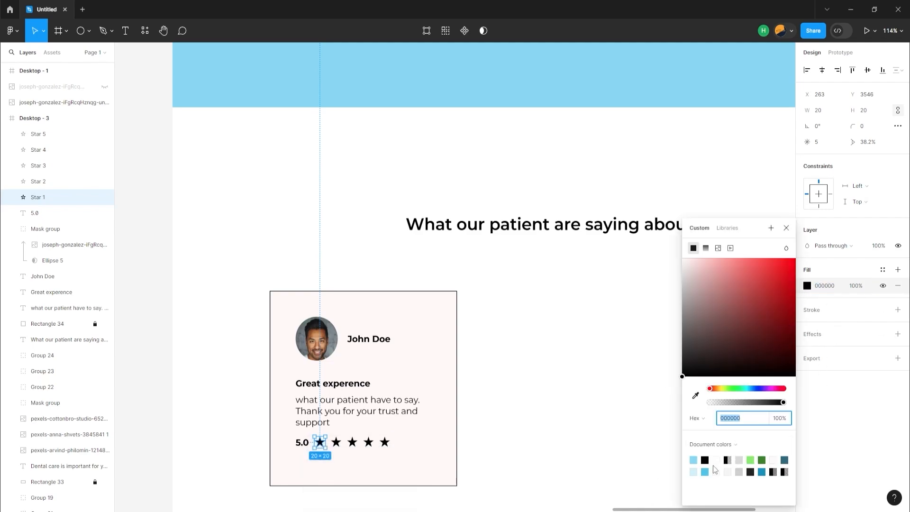
{"action": "left_click", "coordinate": [705, 471]}
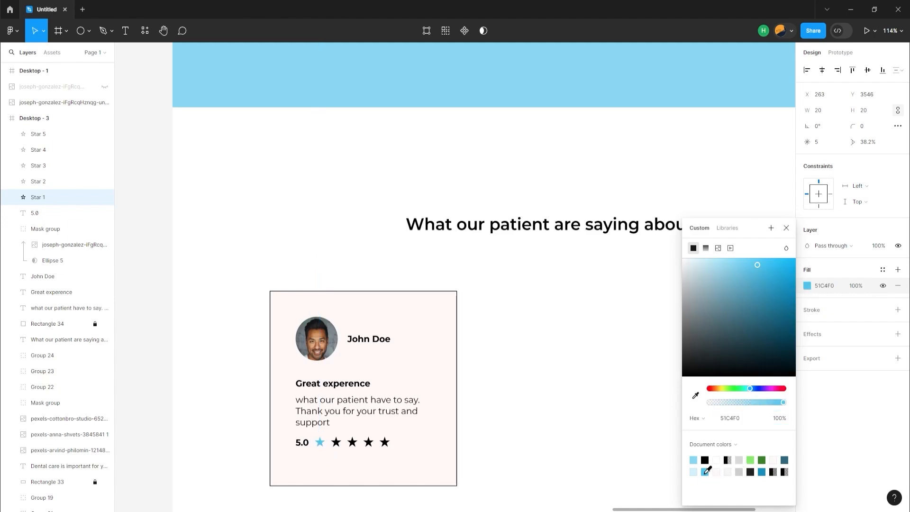
Duplicate the complete testimonial card with its portrait, text and stars across the section, making a row of three cards
{"action": "left_click_drag", "start_coordinate": [235, 280], "coordinate": [406, 509]}
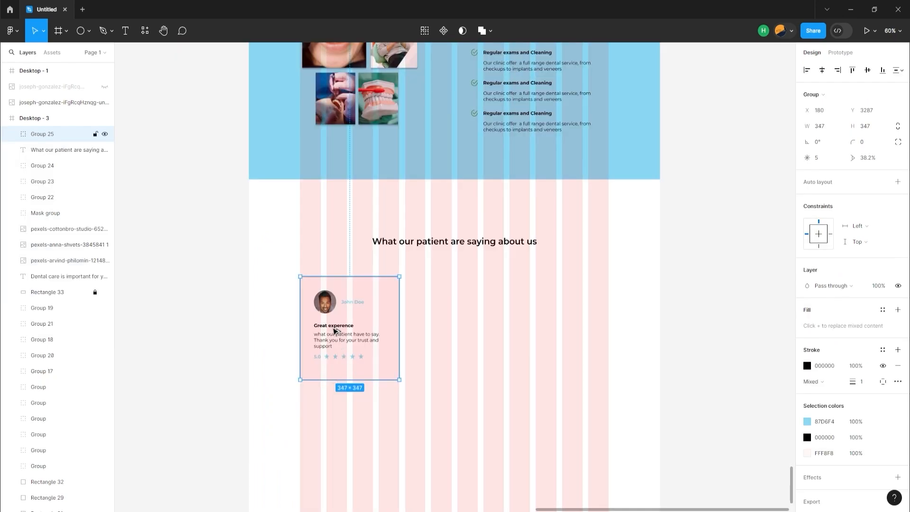
{"action": "left_click_drag", "start_coordinate": [333, 328], "coordinate": [541, 334]}
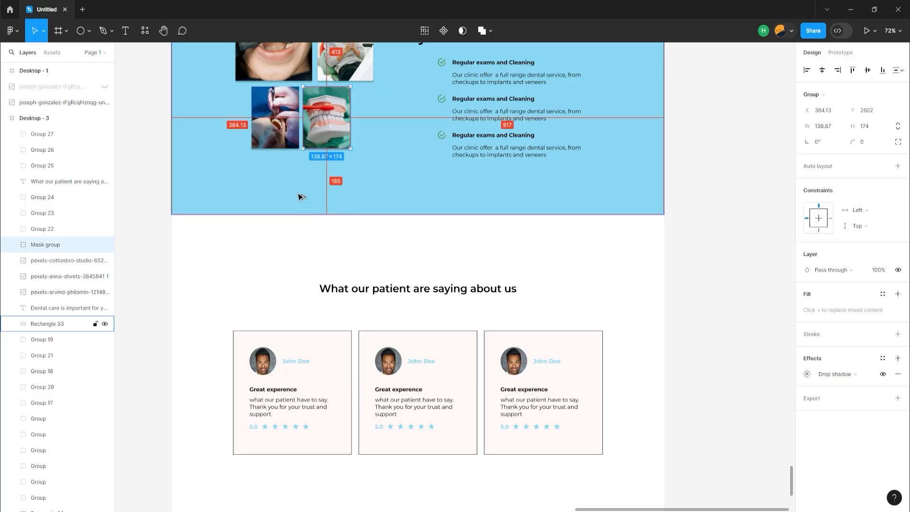
Paste a copy of the plain blue 1440 × 772 section background below the testimonial cards and move it out of the way
{"action": "scroll", "coordinate": [309, 303], "scroll_direction": "down", "scroll_amount": 5}
{"action": "key", "text": "ctrl+v"}
{"action": "scroll", "coordinate": [399, 325], "scroll_direction": "up", "scroll_amount": 1}
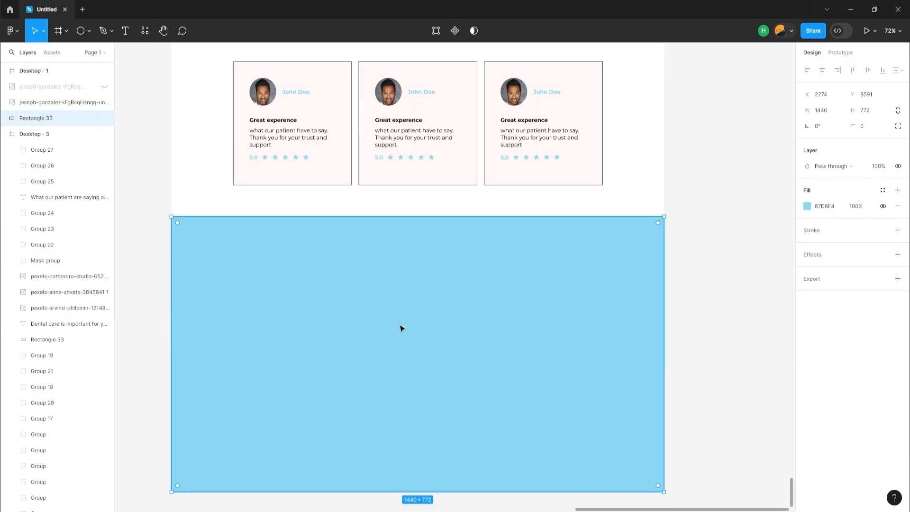
{"action": "left_click_drag", "start_coordinate": [399, 325], "coordinate": [655, 449]}
Extend the Desktop - 3 frame downward to a height of about 5282 for a new section
{"action": "left_click", "coordinate": [294, 279]}
{"action": "left_click", "coordinate": [37, 133]}
{"action": "left_click_drag", "start_coordinate": [284, 392], "coordinate": [284, 510]}
{"action": "left_click_drag", "start_coordinate": [487, 335], "coordinate": [392, 335]}
{"action": "key", "text": "ctrl+z"}
{"action": "scroll", "coordinate": [495, 355], "scroll_direction": "up", "scroll_amount": 3}
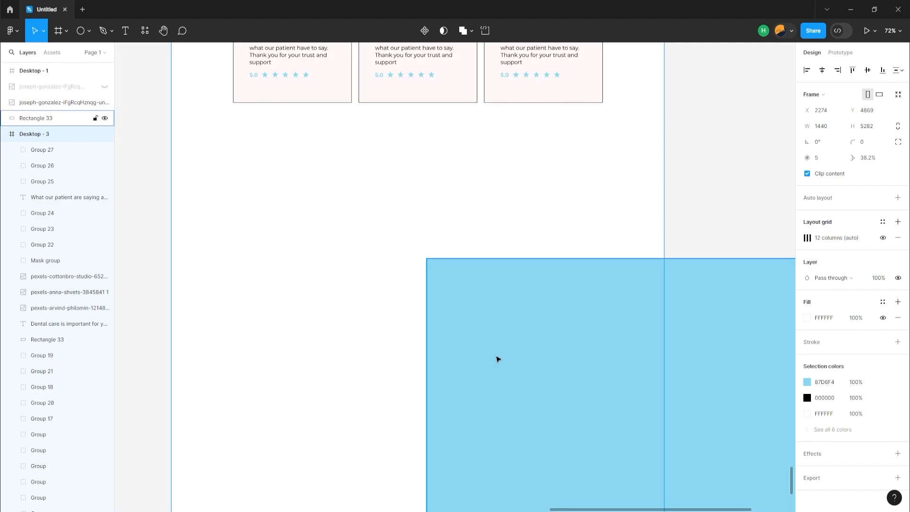
Place the copied blue background in the frame below the testimonials, spanning the page's full width
{"action": "left_click_drag", "start_coordinate": [497, 348], "coordinate": [246, 306]}
{"action": "scroll", "coordinate": [433, 370], "scroll_direction": "down", "scroll_amount": 2}
{"action": "left_click", "coordinate": [434, 371]}
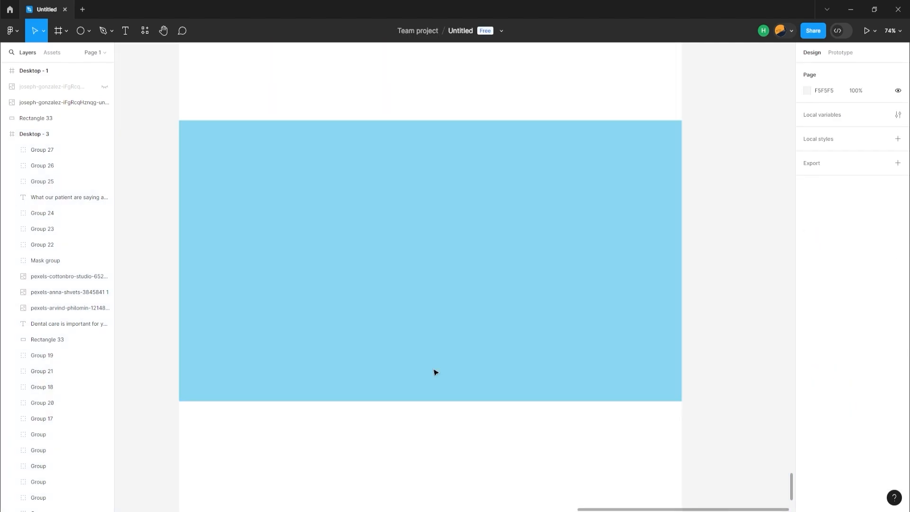
Show the layout grids and draw a 347 × 425 card rectangle spanning the first four columns of the new blue section
{"action": "key", "text": "ctrl+shift+4"}
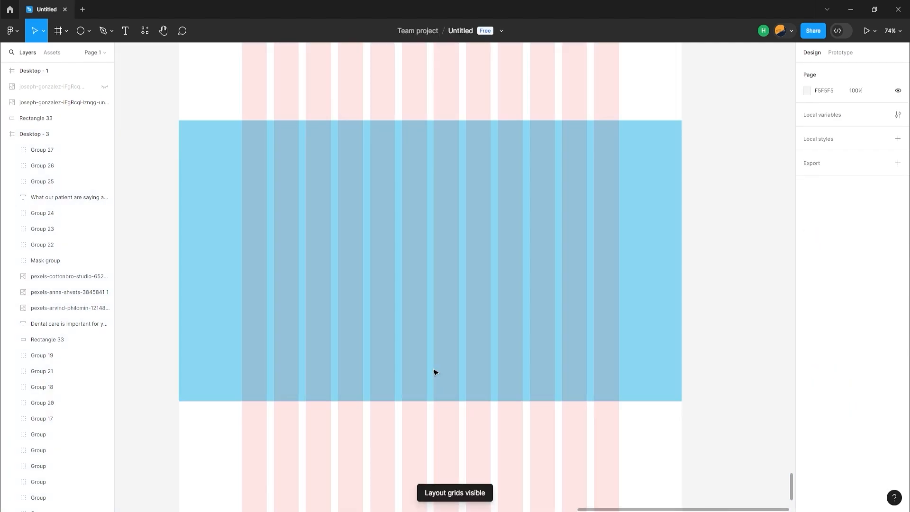
{"action": "left_click", "coordinate": [88, 31]}
{"action": "left_click", "coordinate": [74, 57]}
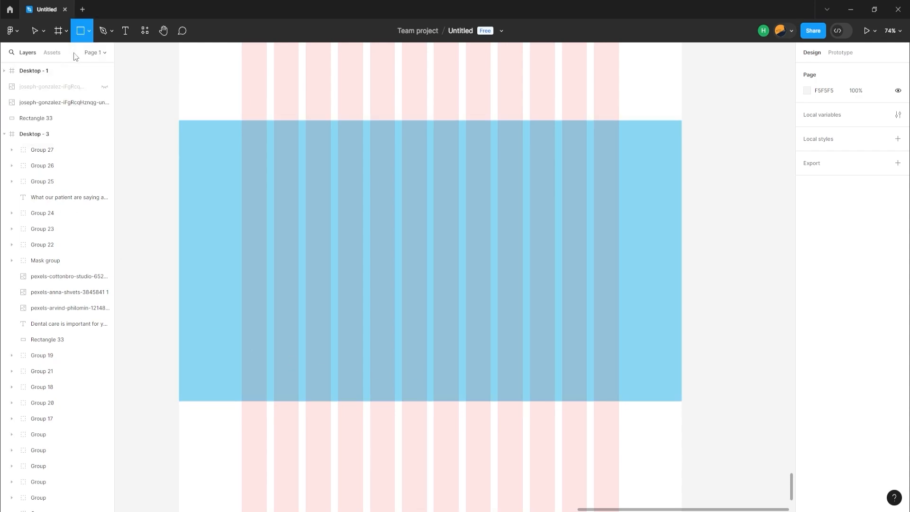
{"action": "mouse_move", "coordinate": [245, 195]}
{"action": "left_mouse_down"}
{"action": "mouse_move", "coordinate": [320, 264]}
{"action": "mouse_move", "coordinate": [327, 283]}
{"action": "mouse_move", "coordinate": [368, 309]}
{"action": "left_mouse_up"}
{"action": "left_click_drag", "start_coordinate": [368, 288], "coordinate": [364, 289]}
{"action": "left_click_drag", "start_coordinate": [245, 285], "coordinate": [242, 284]}
{"action": "left_click_drag", "start_coordinate": [299, 310], "coordinate": [299, 350]}
Draw a 299 × 299 square image placeholder in the card's upper part and centre it horizontally on the card
{"action": "key", "text": "r"}
{"action": "left_click_drag", "start_coordinate": [248, 205], "coordinate": [352, 282]}
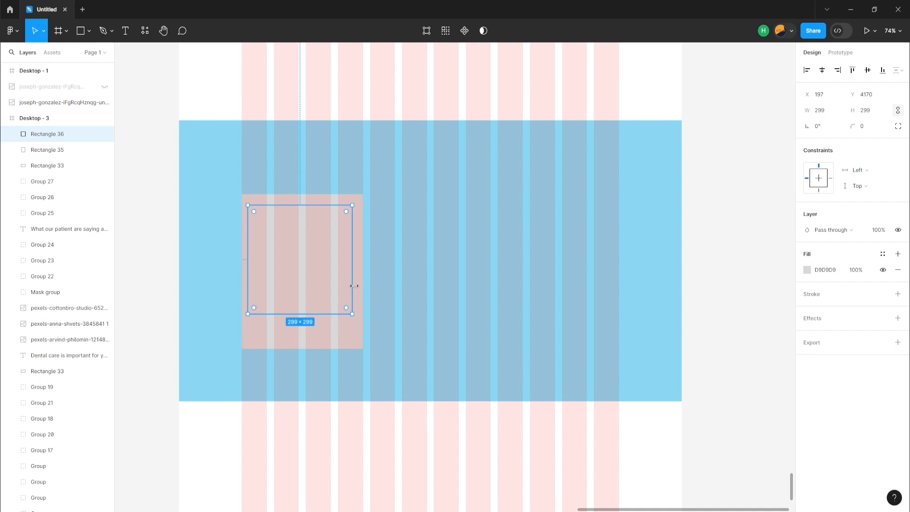
{"action": "left_click", "coordinate": [350, 333], "text": "shift"}
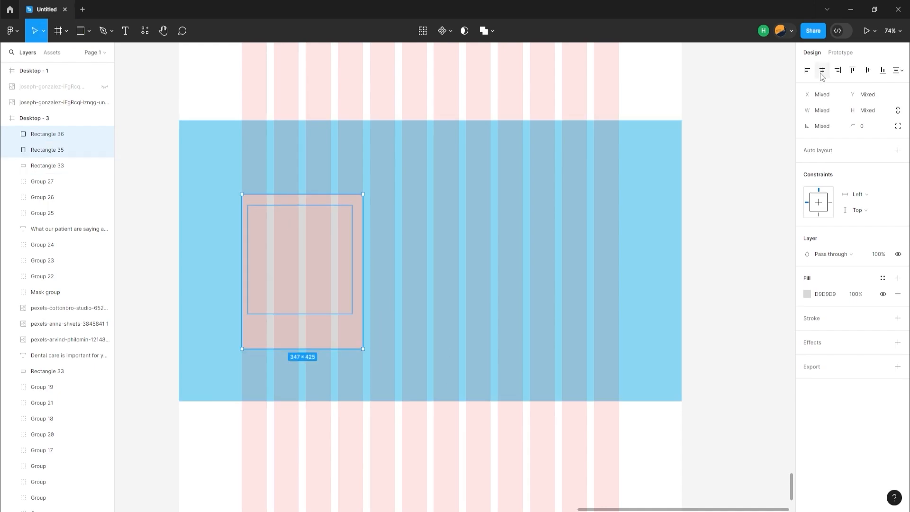
{"action": "left_click", "coordinate": [822, 70]}
Fill the outer card rectangle with white, FFFFFF
{"action": "left_click", "coordinate": [283, 338], "text": "shift"}
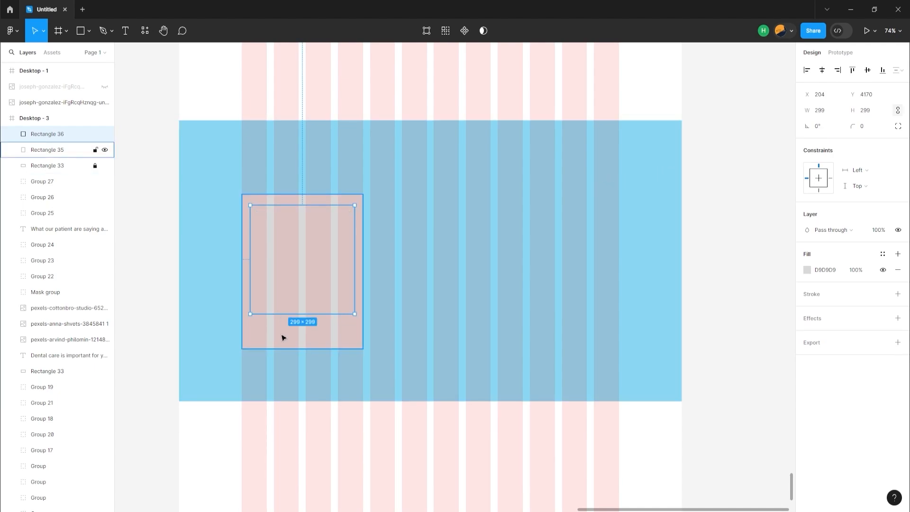
{"action": "left_click", "coordinate": [345, 346]}
{"action": "left_click", "coordinate": [807, 271]}
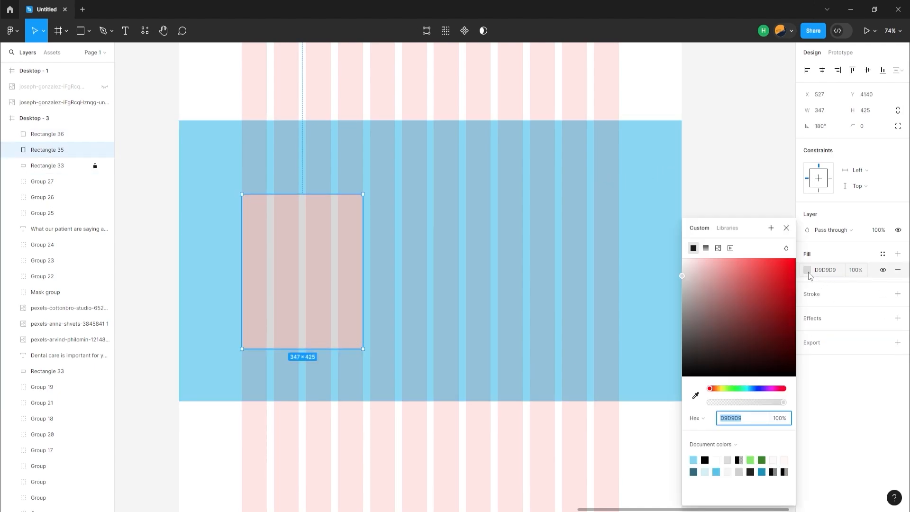
{"action": "left_click_drag", "start_coordinate": [698, 274], "coordinate": [681, 227]}
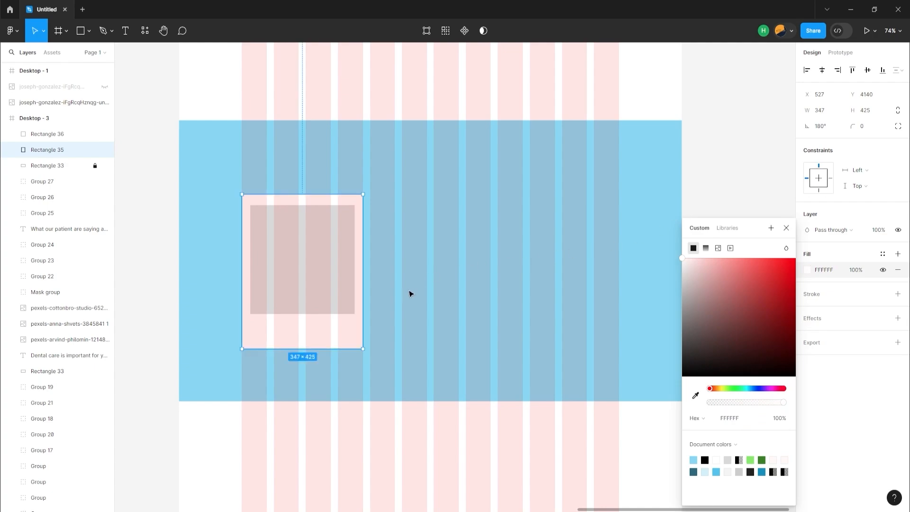
Move the card and its image placeholder up by 80 and stretch the card downward to a height of 576
{"action": "left_click_drag", "start_coordinate": [237, 195], "coordinate": [299, 318]}
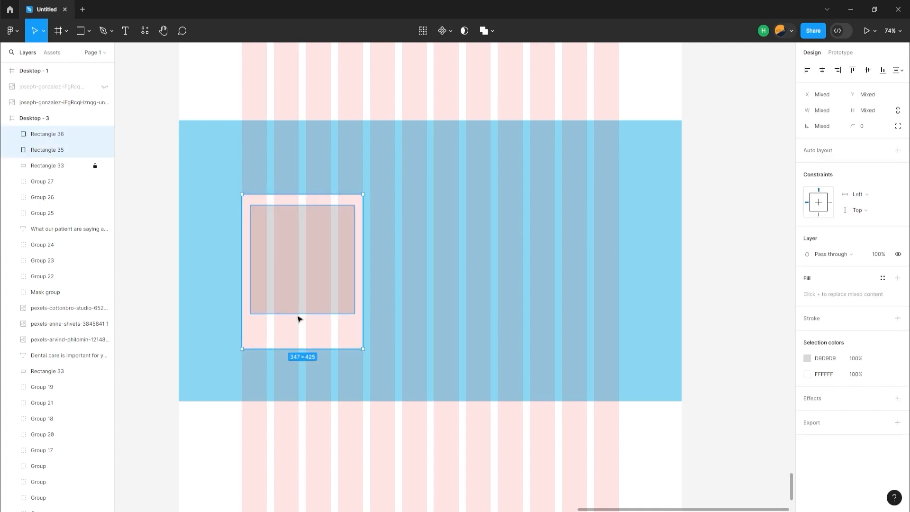
{"action": "key", "text": "shift+Up"}
{"action": "key", "text": "shift+Up"}
{"action": "key", "text": "shift+Up"}
{"action": "key", "text": "shift+Up"}
{"action": "key", "text": "shift+Up"}
{"action": "key", "text": "shift+Up"}
{"action": "key", "text": "shift+Up"}
{"action": "key", "text": "shift+Up"}
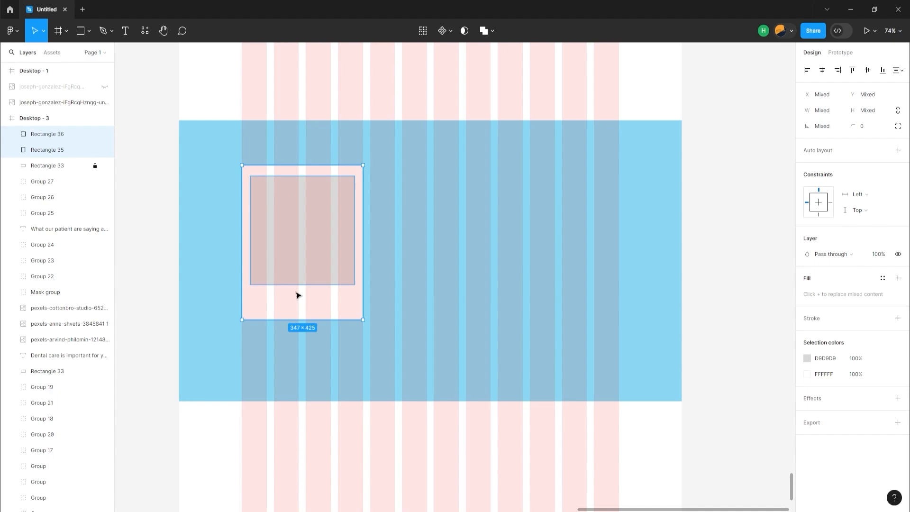
{"action": "left_click", "coordinate": [299, 339]}
{"action": "left_click", "coordinate": [299, 318]}
{"action": "left_click_drag", "start_coordinate": [300, 320], "coordinate": [297, 375]}
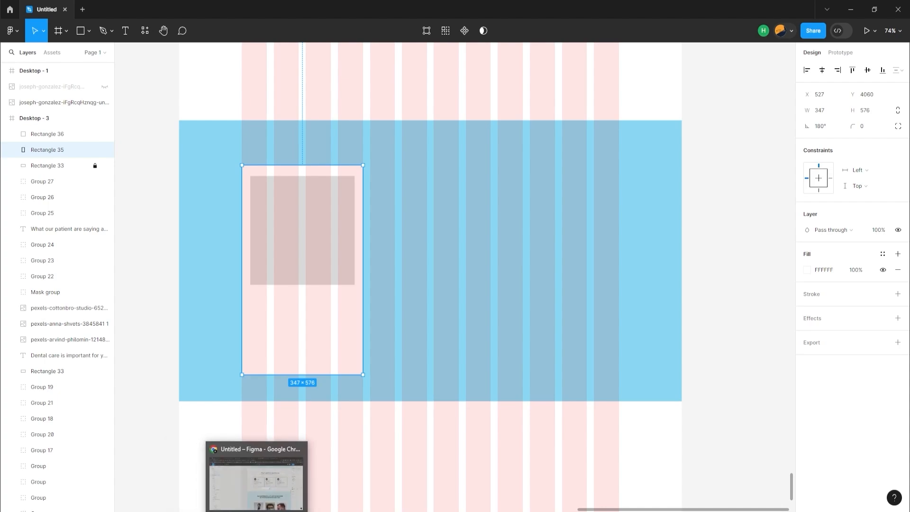
Import the photo of the bearded doctor in a white coat from the Downloads folder and scale it to about 1648 × 1099
{"action": "left_click", "coordinate": [249, 509]}
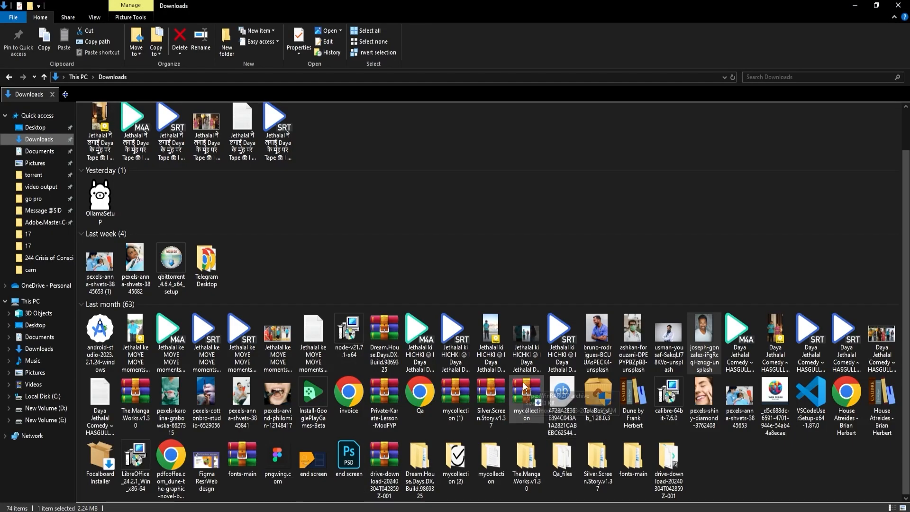
{"action": "left_click_drag", "start_coordinate": [668, 358], "coordinate": [727, 191]}
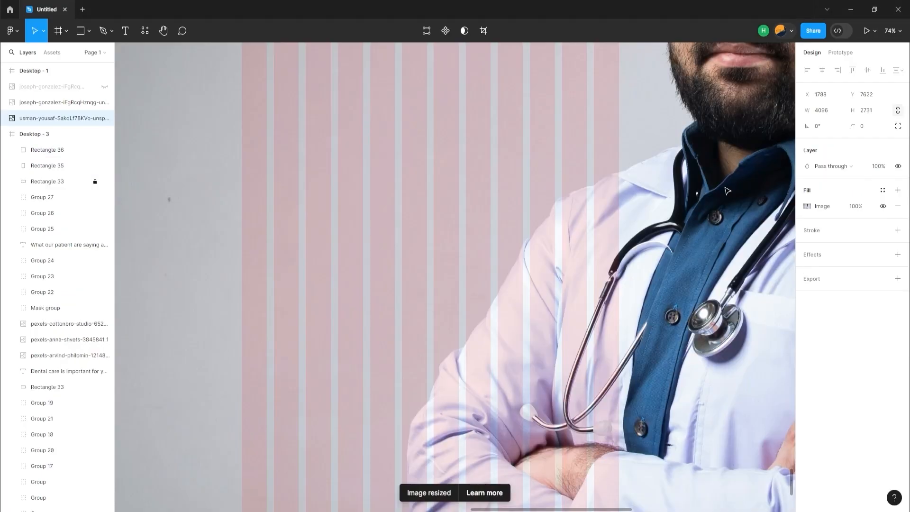
{"action": "scroll", "coordinate": [512, 278], "scroll_direction": "down", "scroll_amount": 5}
{"action": "left_click_drag", "start_coordinate": [739, 312], "coordinate": [540, 355]}
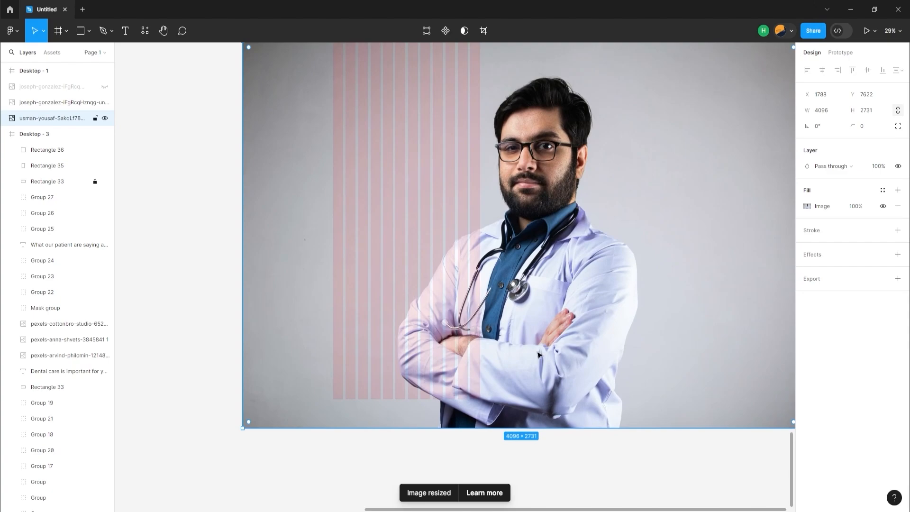
{"action": "left_click_drag", "start_coordinate": [239, 428], "coordinate": [575, 197]}
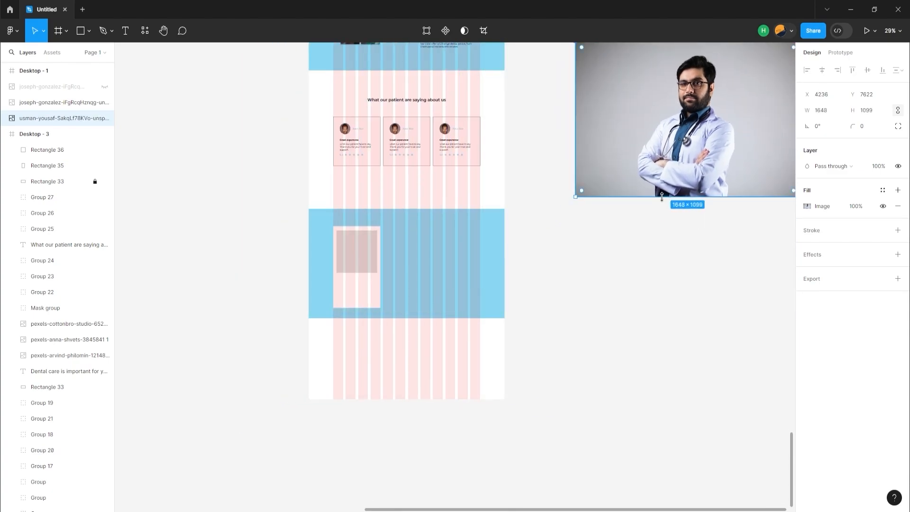
Move the doctor photo over the new card and mask it with the 299 × 299 square placeholder
{"action": "left_click_drag", "start_coordinate": [704, 163], "coordinate": [429, 366]}
{"action": "left_click", "coordinate": [370, 252]}
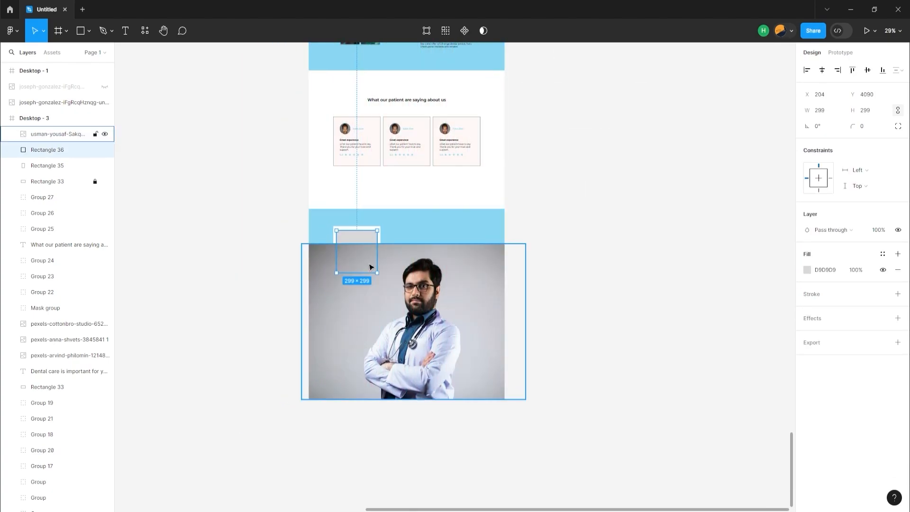
{"action": "left_click", "coordinate": [387, 298], "text": "shift"}
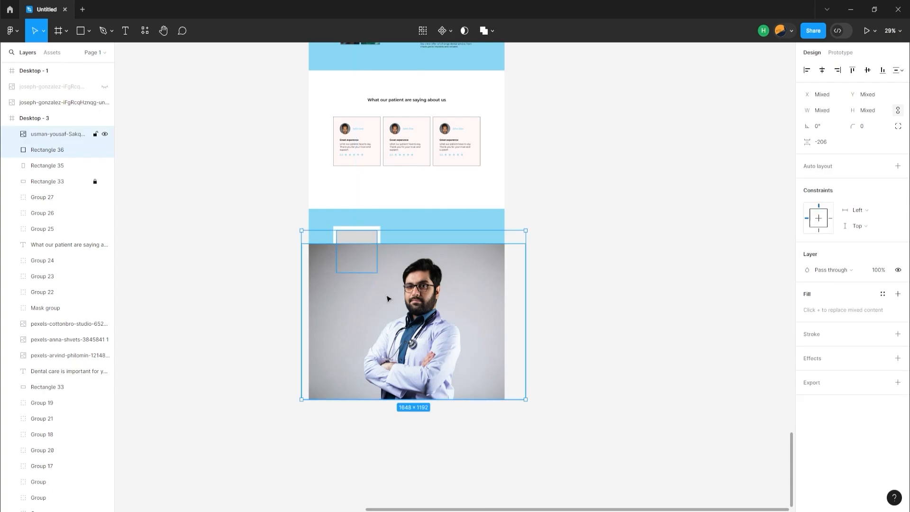
{"action": "left_click", "coordinate": [463, 30]}
Scale down and reposition the doctor photo inside its mask to frame his head and upper body
{"action": "double_click", "coordinate": [366, 264]}
{"action": "left_click_drag", "start_coordinate": [366, 264], "coordinate": [315, 252]}
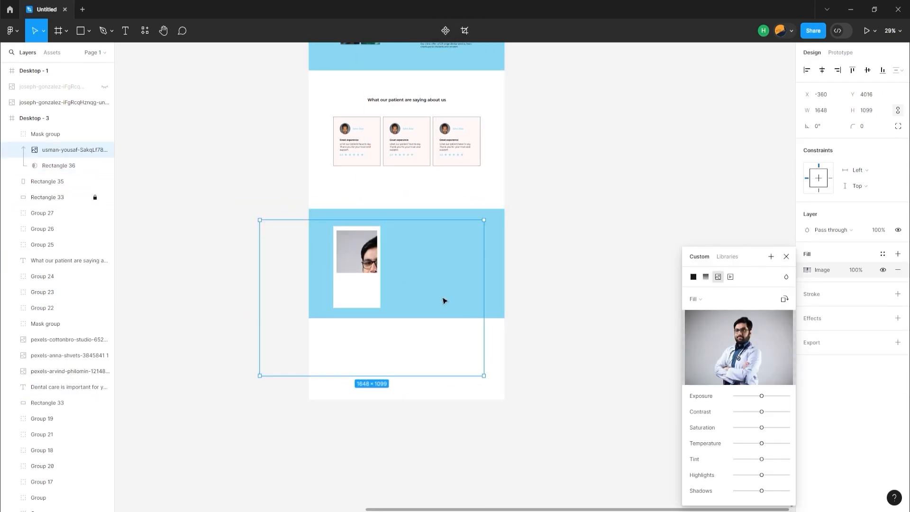
{"action": "left_click_drag", "start_coordinate": [484, 375], "coordinate": [394, 309]}
{"action": "left_click_drag", "start_coordinate": [343, 270], "coordinate": [367, 276]}
{"action": "left_click_drag", "start_coordinate": [418, 320], "coordinate": [363, 259]}
Add a drop shadow to the white doctor card and set its X offset to -12
{"action": "left_click", "coordinate": [268, 359]}
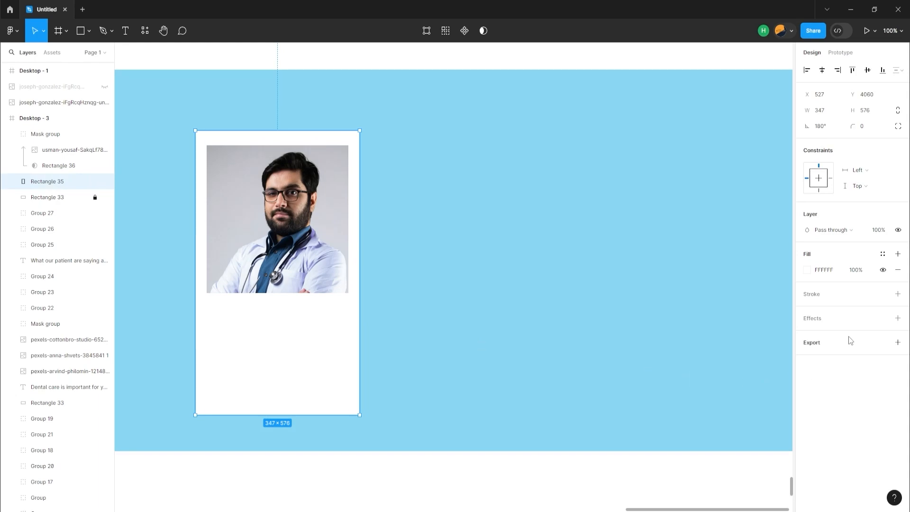
{"action": "left_click", "coordinate": [897, 319]}
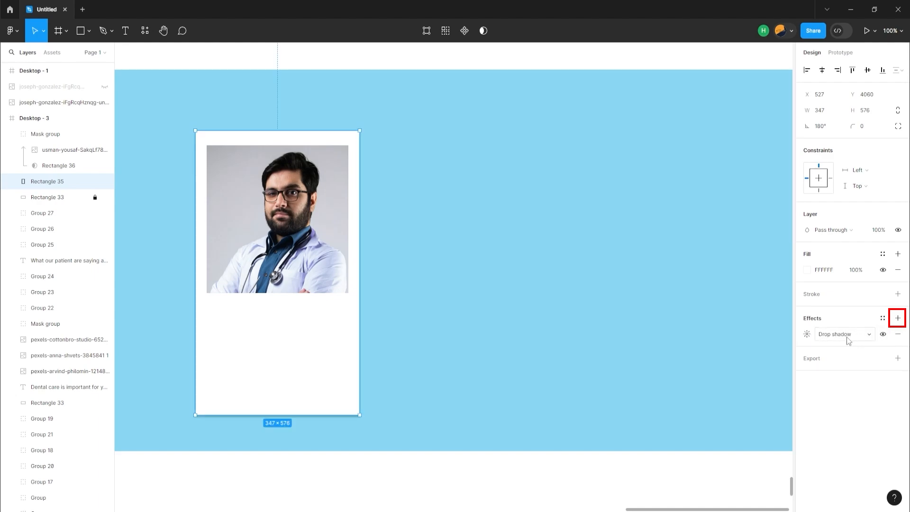
{"action": "left_click", "coordinate": [807, 334]}
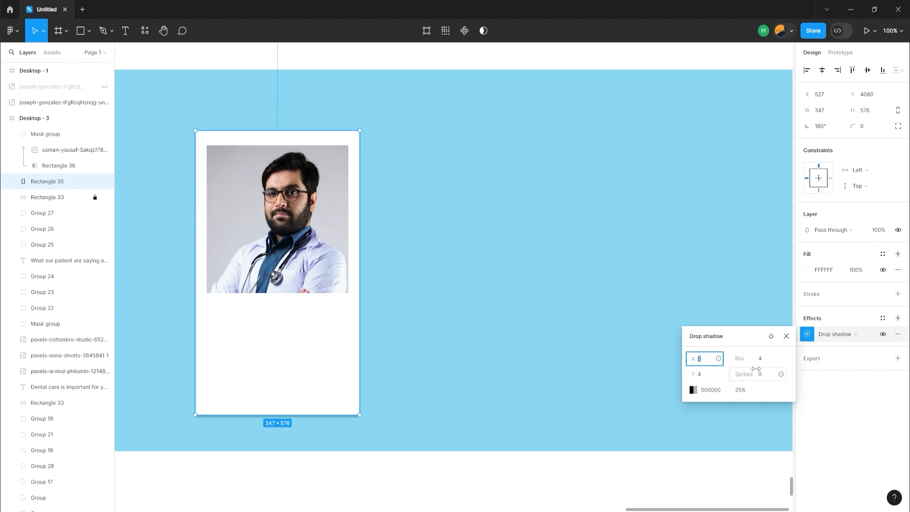
{"action": "key", "text": "Up"}
{"action": "key", "text": "Up"}
{"action": "key", "text": "Up"}
{"action": "key", "text": "Up"}
{"action": "key", "text": "Up"}
{"action": "key", "text": "Up"}
{"action": "key", "text": "Up"}
{"action": "key", "text": "Up"}
{"action": "key", "text": "Up"}
{"action": "key", "text": "Up"}
{"action": "key", "text": "Up"}
{"action": "key", "text": "Up"}
{"action": "key", "text": "Up"}
{"action": "key", "text": "Up"}
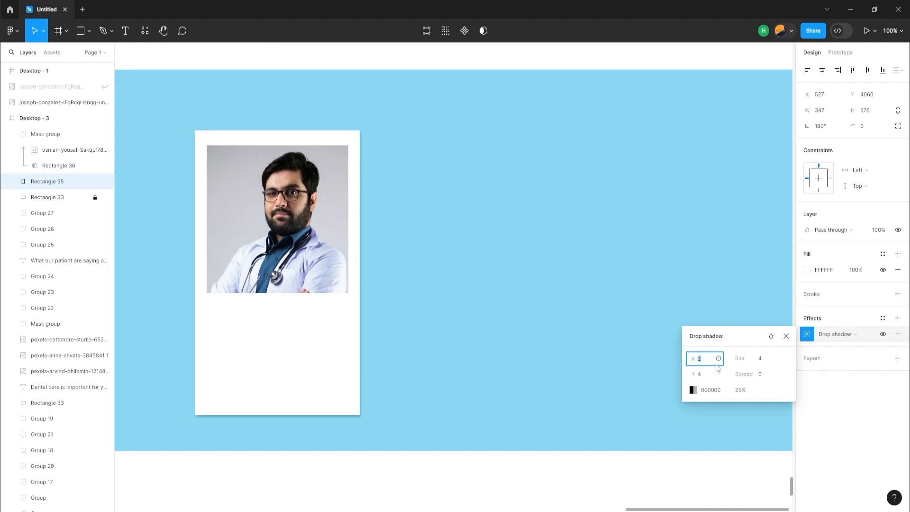
{"action": "key", "text": "Down"}
{"action": "key", "text": "Down"}
{"action": "key", "text": "Down"}
{"action": "key", "text": "Down"}
{"action": "key", "text": "Down"}
{"action": "key", "text": "Down"}
{"action": "key", "text": "Down"}
{"action": "key", "text": "Down"}
{"action": "key", "text": "Down"}
{"action": "key", "text": "Down"}
{"action": "key", "text": "Down"}
{"action": "key", "text": "Down"}
{"action": "key", "text": "Down"}
{"action": "key", "text": "Down"}
{"action": "key", "text": "Down"}
{"action": "key", "text": "Down"}
{"action": "key", "text": "Down"}
{"action": "key", "text": "Down"}
{"action": "key", "text": "Down"}
{"action": "key", "text": "Down"}
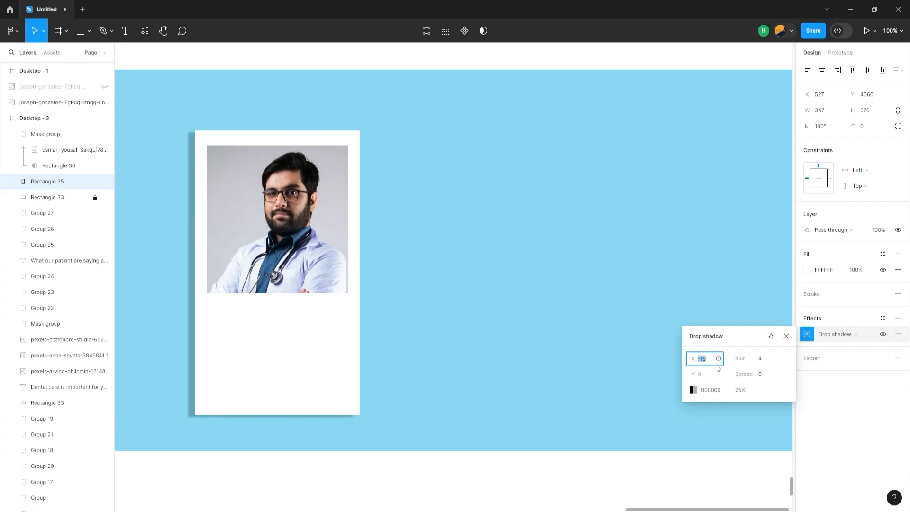
{"action": "key", "text": "Up"}
{"action": "key", "text": "Up"}
{"action": "key", "text": "Up"}
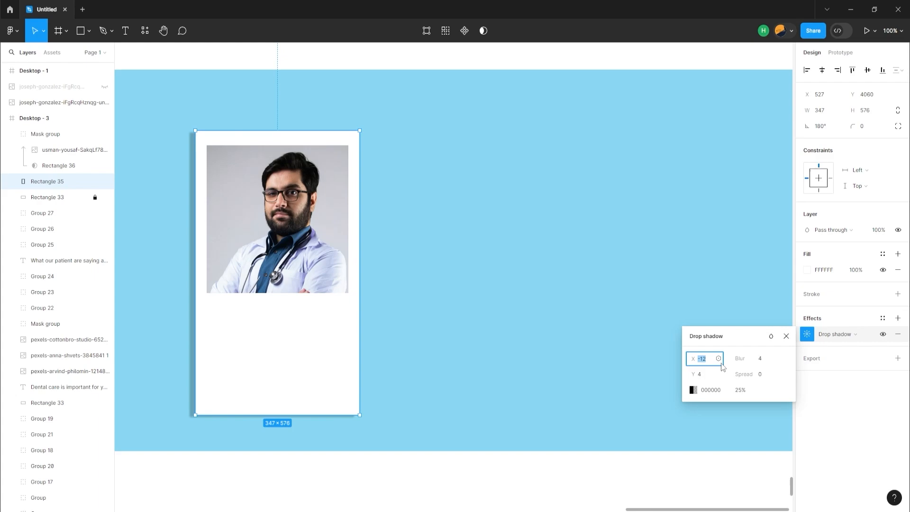
Set the doctor card shadow's blur to 11 and increase its Y offset
{"action": "left_click", "coordinate": [760, 362]}
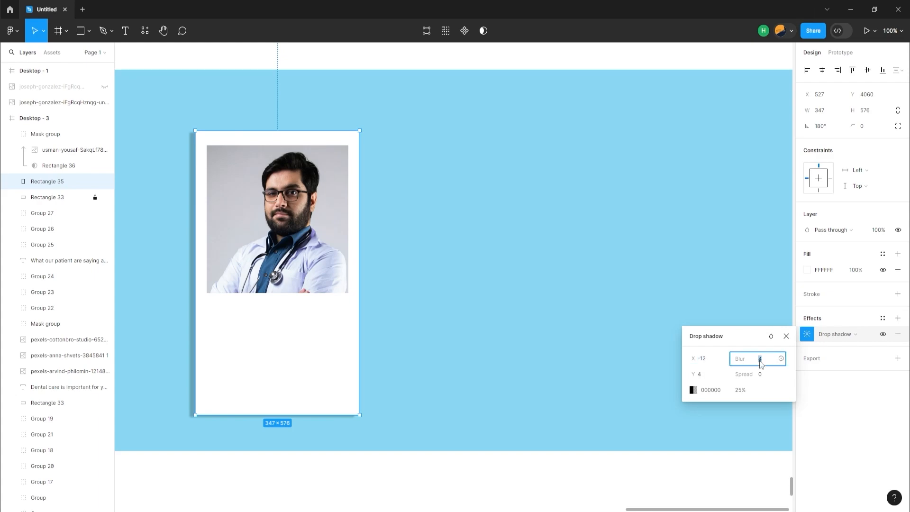
{"action": "key", "text": "Up"}
{"action": "key", "text": "Up"}
{"action": "key", "text": "Up"}
{"action": "key", "text": "Up"}
{"action": "key", "text": "Up"}
{"action": "key", "text": "Up"}
{"action": "key", "text": "Up"}
{"action": "key", "text": "Up"}
{"action": "key", "text": "Up"}
{"action": "key", "text": "Up"}
{"action": "key", "text": "Up"}
{"action": "key", "text": "Up"}
{"action": "key", "text": "Up"}
{"action": "key", "text": "Up"}
{"action": "key", "text": "Up"}
{"action": "key", "text": "Up"}
{"action": "key", "text": "Up"}
{"action": "key", "text": "Up"}
{"action": "key", "text": "Up"}
{"action": "key", "text": "Up"}
{"action": "key", "text": "Up"}
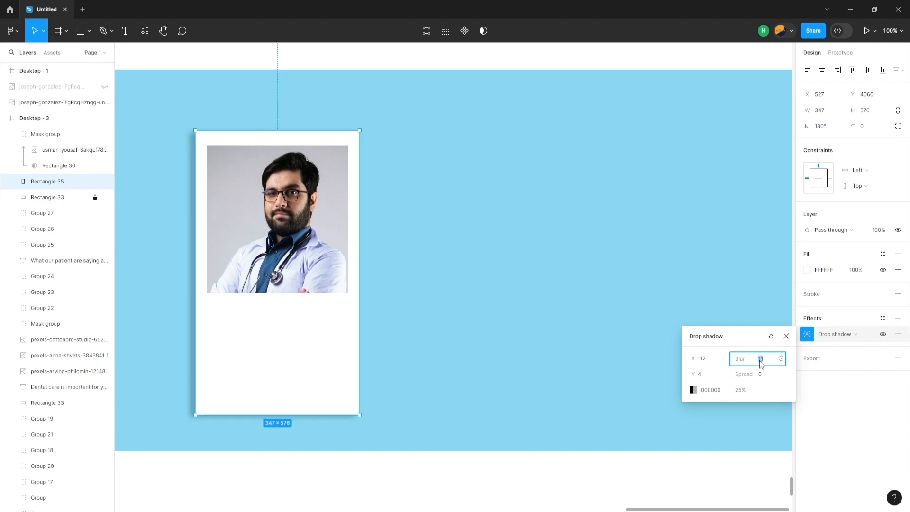
{"action": "left_click", "coordinate": [703, 381]}
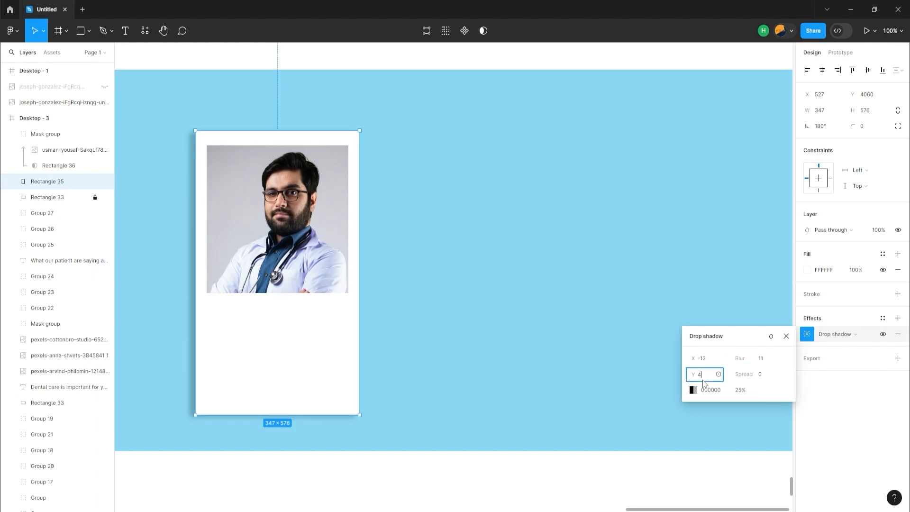
{"action": "key", "text": "Up"}
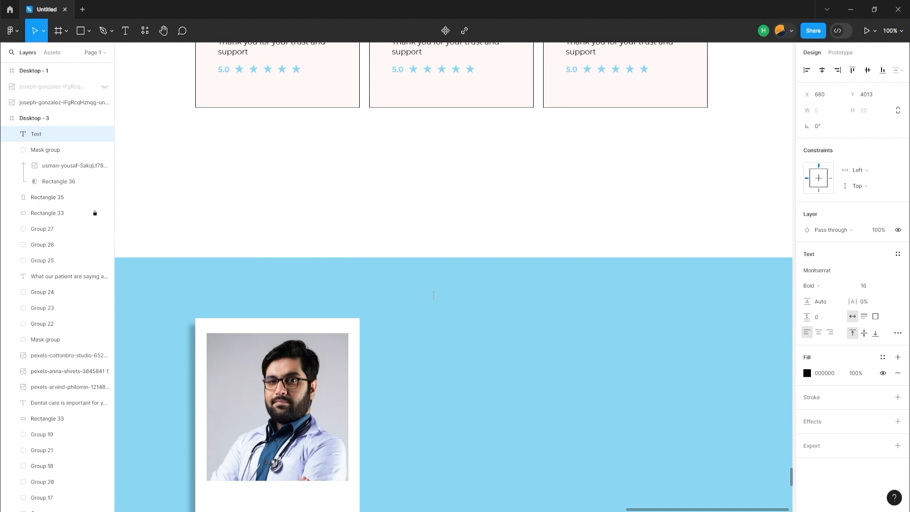
Add the heading "Our professionals work with you to provide all the dental treatment you need" to the blue section and wrap it at 1004 wide
{"action": "key", "text": "ctrl+v"}
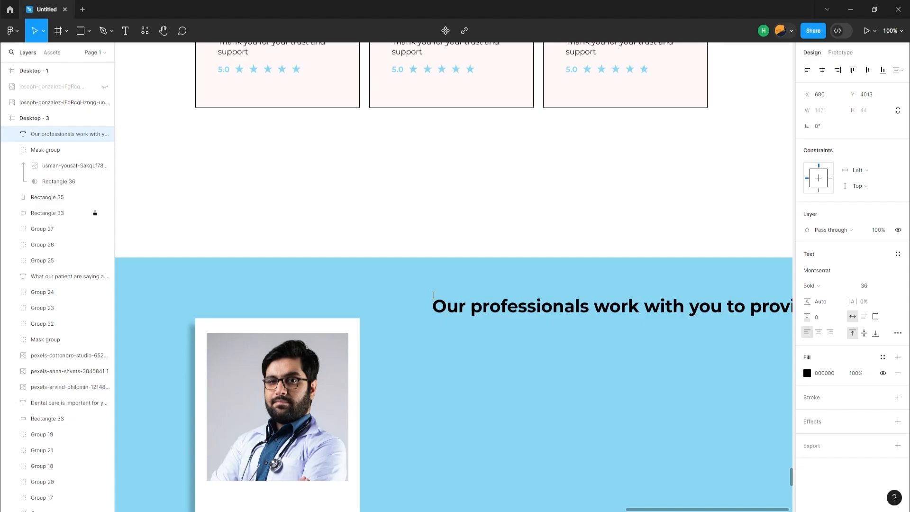
{"action": "key", "text": "Escape"}
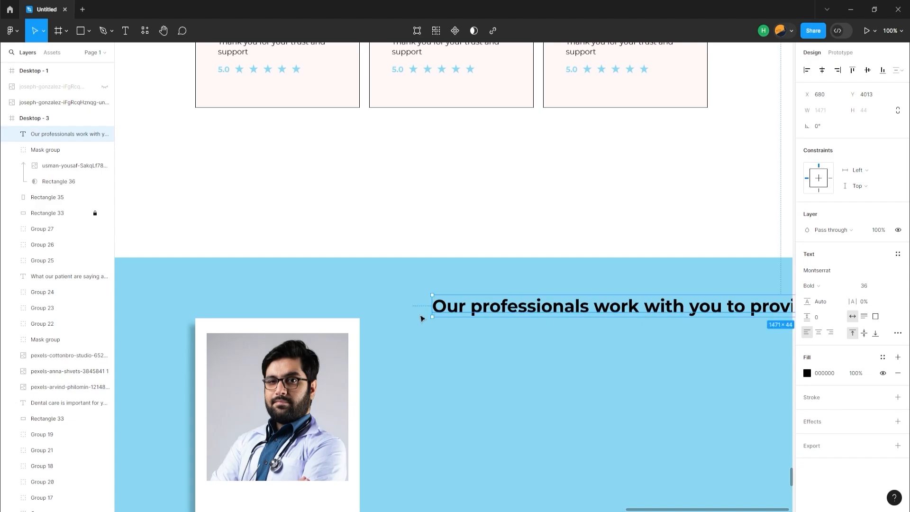
{"action": "left_click_drag", "start_coordinate": [429, 306], "coordinate": [653, 306]}
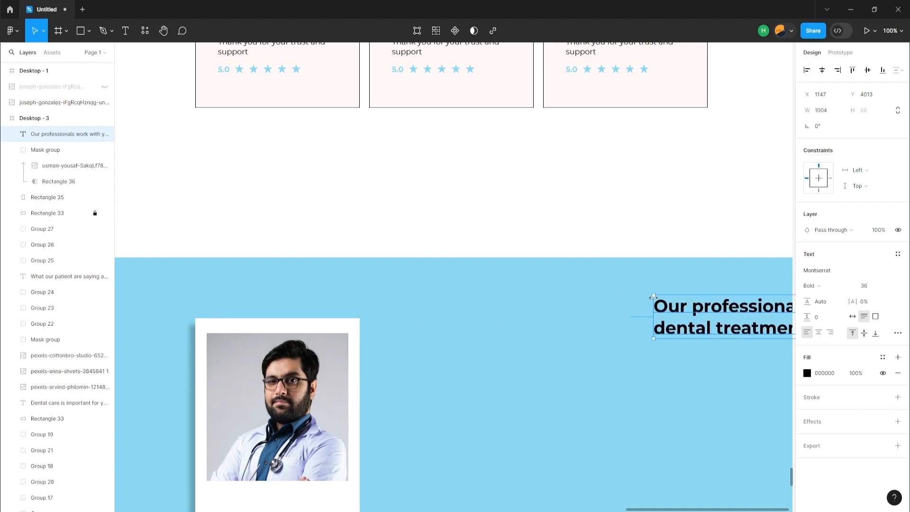
Center-align the blue section's heading text, narrow its box to 841 wide, and center it horizontally on the page
{"action": "left_click", "coordinate": [818, 333]}
{"action": "left_click_drag", "start_coordinate": [744, 318], "coordinate": [451, 323]}
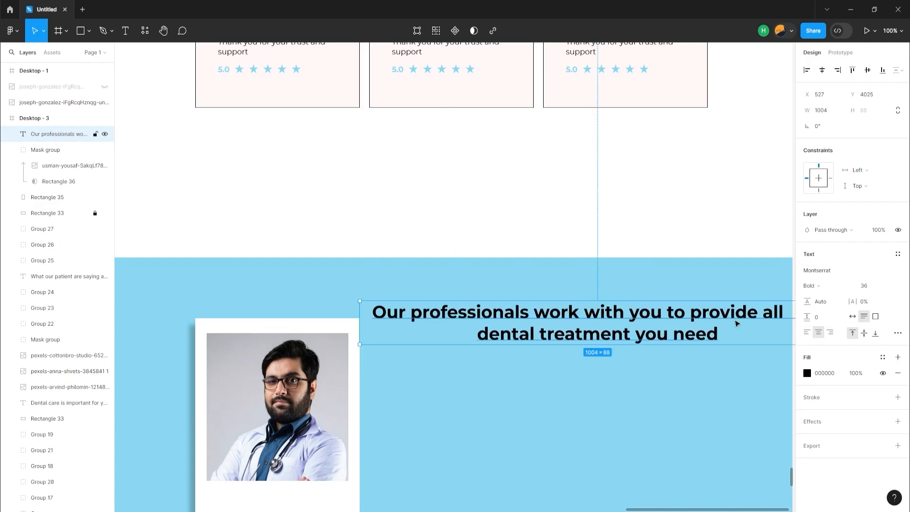
{"action": "left_click_drag", "start_coordinate": [360, 321], "coordinate": [437, 322]}
{"action": "left_click", "coordinate": [822, 70]}
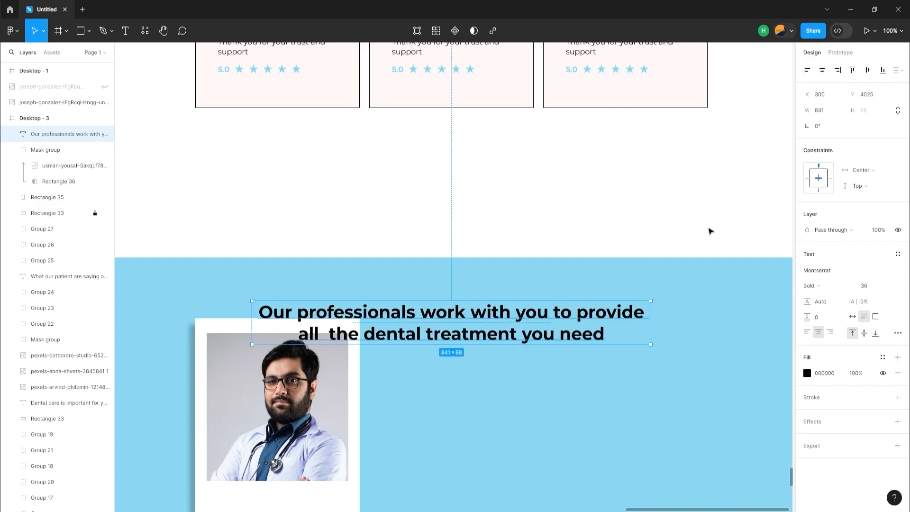
Move the white doctor card and its photo together down until they sit clear below the section heading
{"action": "scroll", "coordinate": [710, 231], "scroll_direction": "down", "scroll_amount": 3}
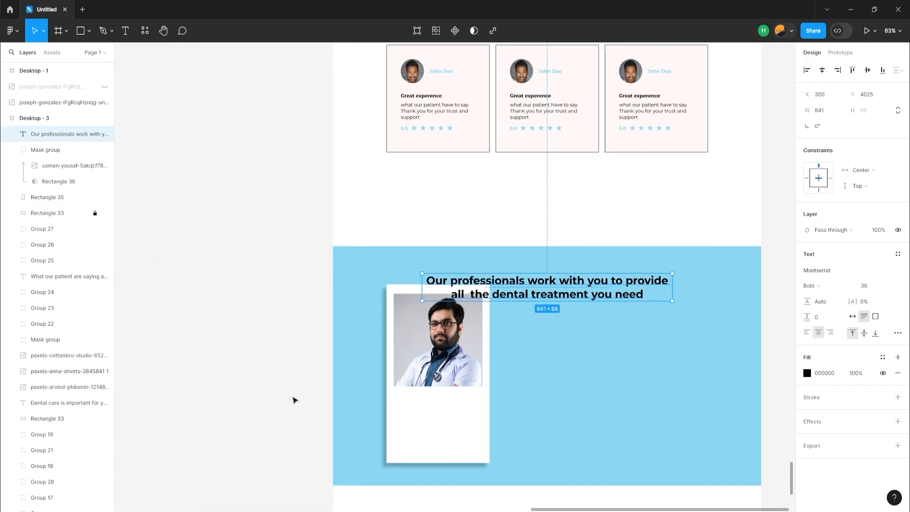
{"action": "scroll", "coordinate": [256, 374], "scroll_direction": "down", "scroll_amount": 3}
{"action": "scroll", "coordinate": [250, 372], "scroll_direction": "up", "scroll_amount": 3}
{"action": "left_click_drag", "start_coordinate": [333, 354], "coordinate": [479, 442]}
{"action": "key", "text": "shift+Down"}
{"action": "key", "text": "shift+Down"}
{"action": "key", "text": "shift+Down"}
{"action": "key", "text": "shift+Down"}
{"action": "key", "text": "shift+Down"}
{"action": "key", "text": "shift+Down"}
{"action": "key", "text": "shift+Down"}
{"action": "key", "text": "shift+Down"}
{"action": "key", "text": "shift+Down"}
{"action": "key", "text": "shift+Down"}
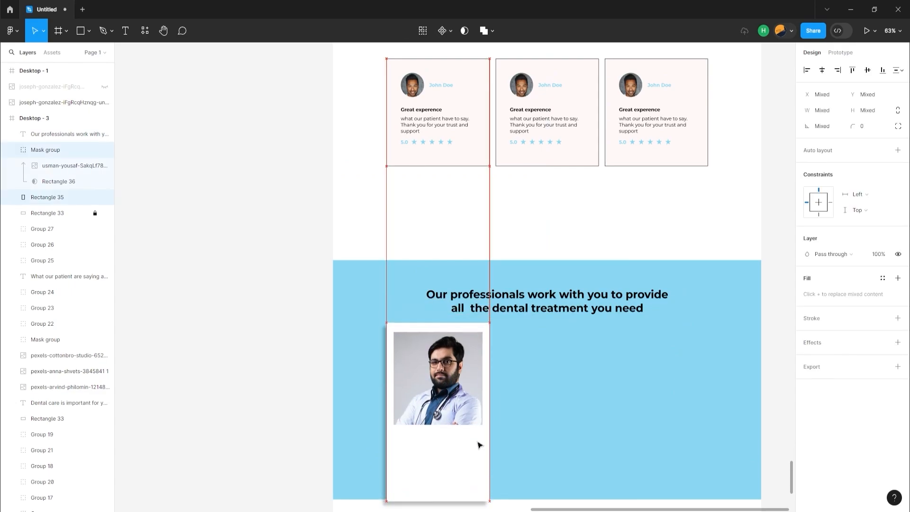
Extend the blue background rectangle down to a height of 976 so it contains the doctor card, and lock it
{"action": "key", "text": "shift+0"}
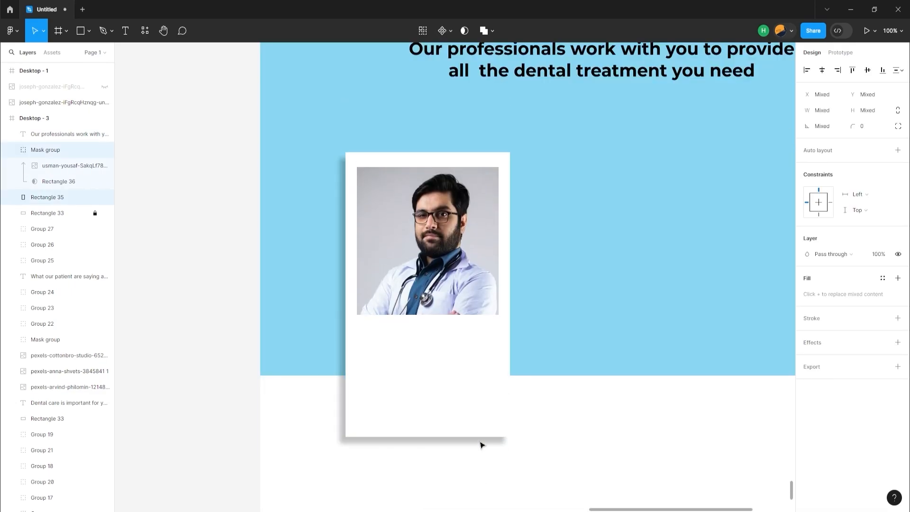
{"action": "left_click", "coordinate": [188, 300]}
{"action": "left_click", "coordinate": [309, 337]}
{"action": "left_click_drag", "start_coordinate": [325, 375], "coordinate": [325, 477]}
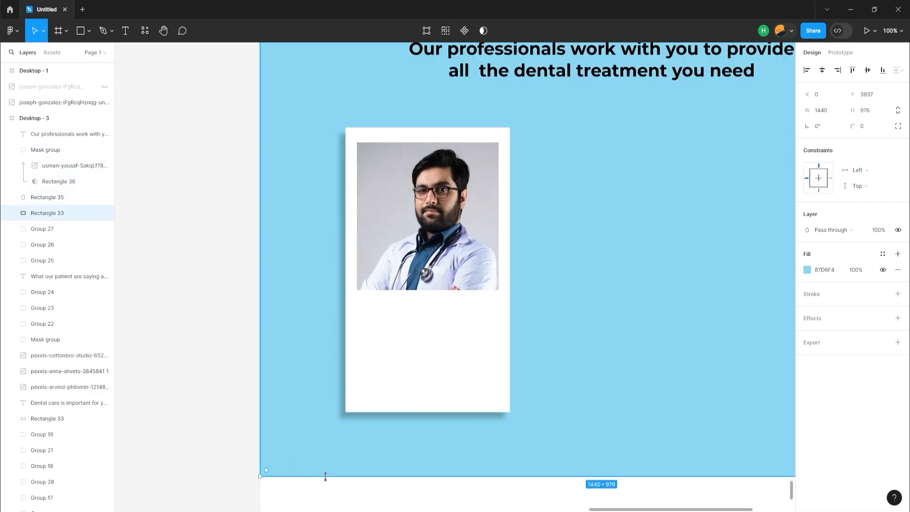
{"action": "scroll", "coordinate": [326, 478], "scroll_direction": "down", "scroll_amount": 1}
{"action": "scroll", "coordinate": [326, 478], "scroll_direction": "up", "scroll_amount": 1}
{"action": "scroll", "coordinate": [327, 480], "scroll_direction": "down", "scroll_amount": 2}
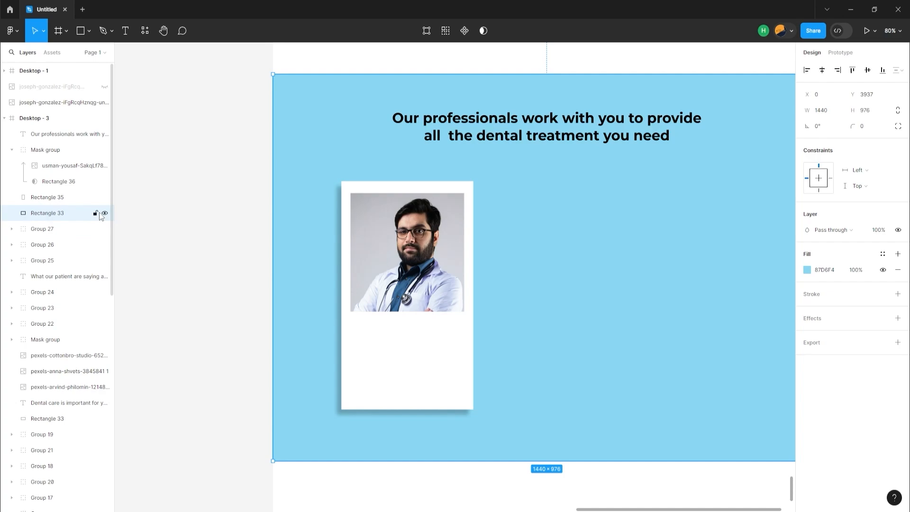
{"action": "left_click", "coordinate": [96, 214]}
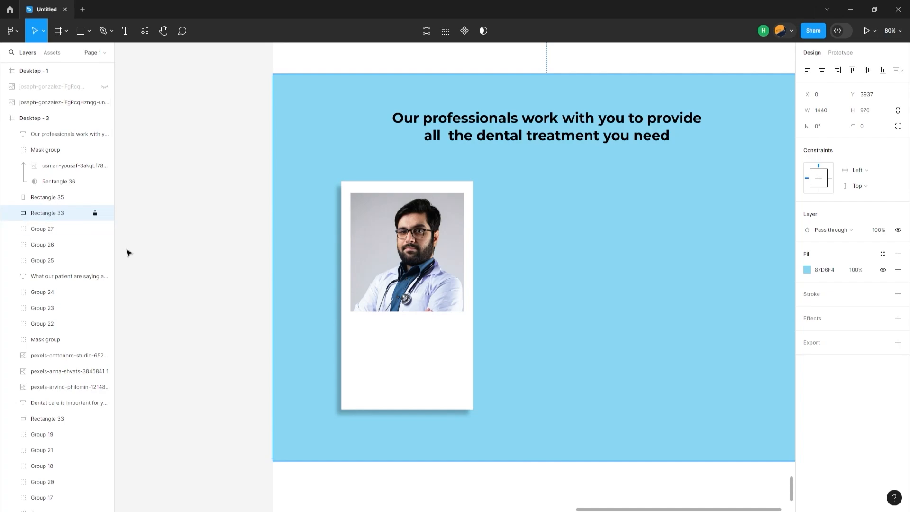
Add the doctor's name in bold to the white card, centered just below the photo
{"action": "key", "text": "ctrl+v"}
{"action": "left_click", "coordinate": [224, 265]}
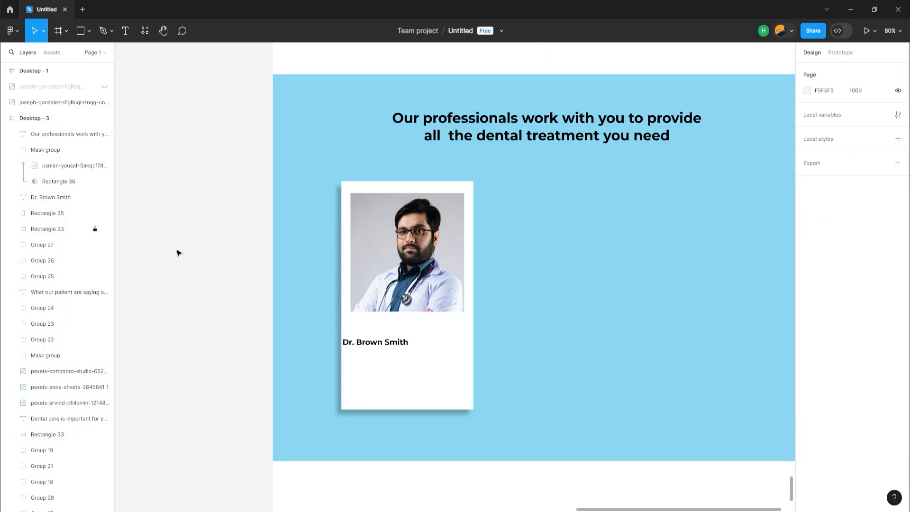
{"action": "left_click_drag", "start_coordinate": [375, 345], "coordinate": [401, 336]}
{"action": "left_click_drag", "start_coordinate": [399, 333], "coordinate": [400, 359]}
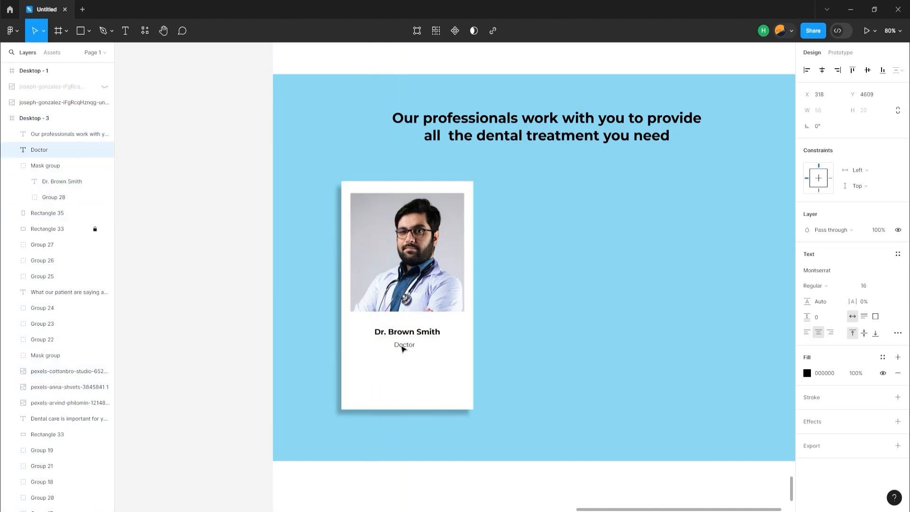
Add the lines "Doctor" and "University of Washington DC" beneath the doctor's name, centered in the card
{"action": "left_click", "coordinate": [398, 382]}
{"action": "key", "text": "t"}
{"action": "left_click", "coordinate": [392, 370]}
{"action": "type", "text": "University of Washington DC"}
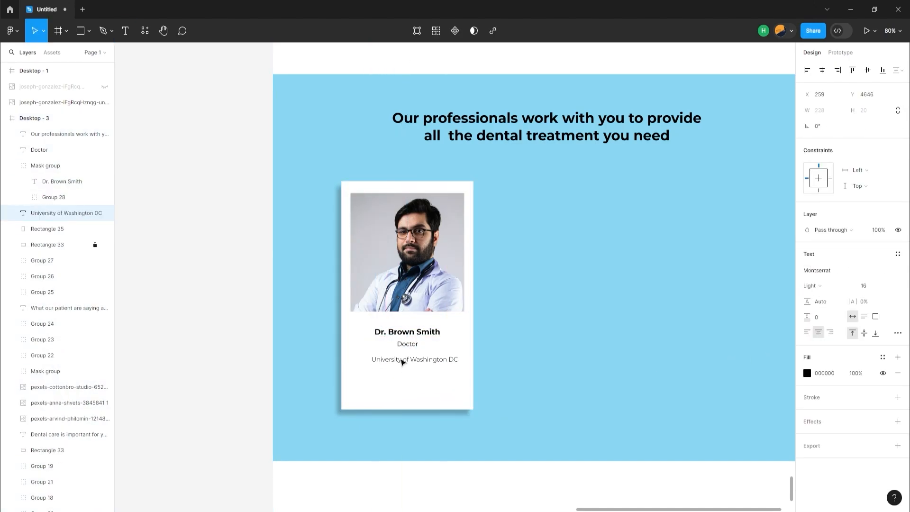
{"action": "left_click", "coordinate": [386, 377], "text": "shift"}
{"action": "left_click", "coordinate": [821, 71]}
{"action": "left_click", "coordinate": [408, 344]}
{"action": "left_click", "coordinate": [603, 379]}
Group the doctor card's elements and place two copies beside it to form a row of three cards on the layout grid
{"action": "scroll", "coordinate": [603, 384], "scroll_direction": "down", "scroll_amount": 2}
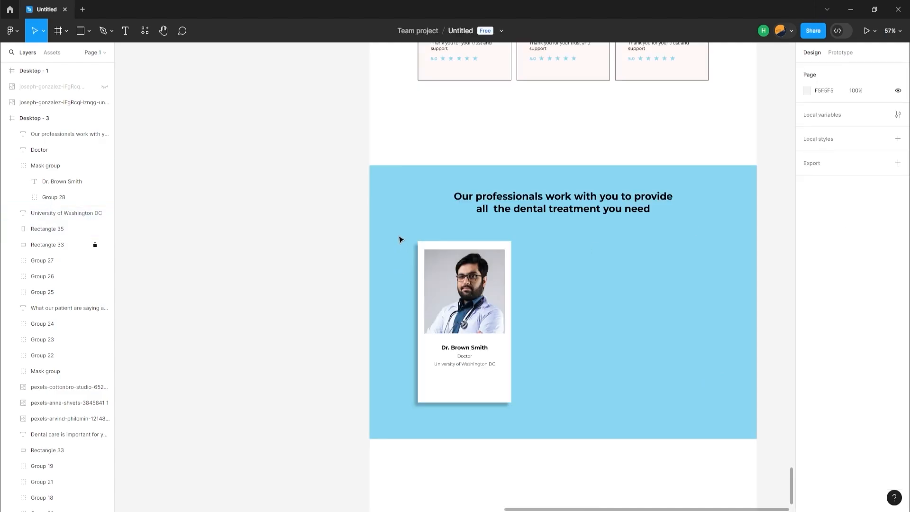
{"action": "left_click_drag", "start_coordinate": [398, 235], "coordinate": [572, 388]}
{"action": "key", "text": "ctrl+shift+4"}
{"action": "key", "text": "ctrl+g"}
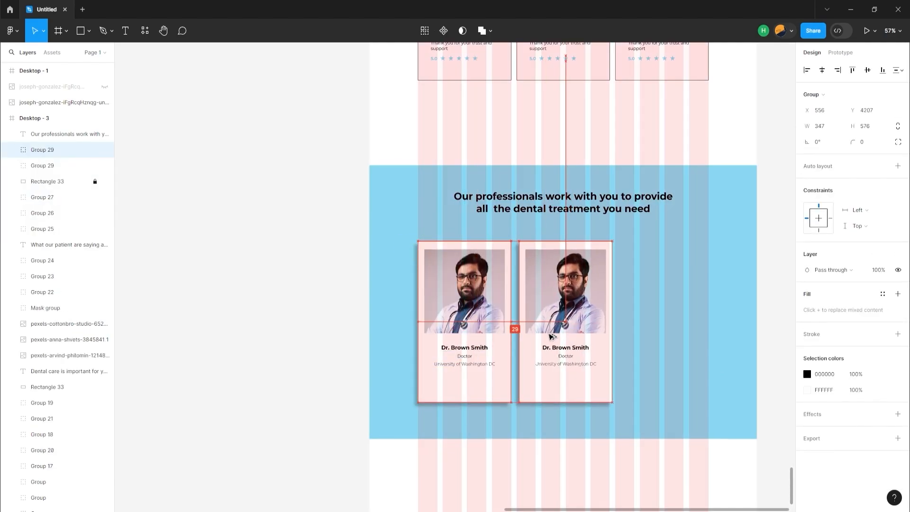
{"action": "left_click_drag", "start_coordinate": [538, 344], "coordinate": [635, 324]}
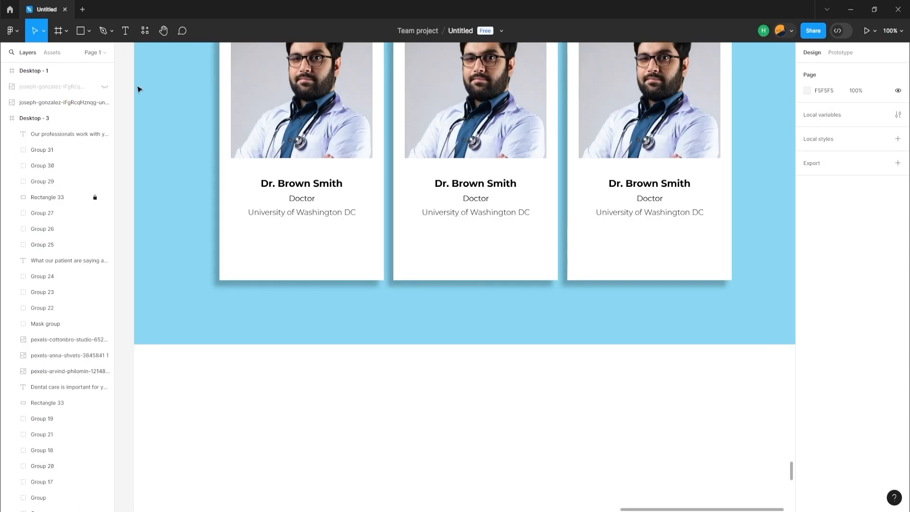
Draw a 438 × 544 rectangle below the blue section, fill it with FFFFFF, and add a stroke
{"action": "key", "text": "r"}
{"action": "left_click_drag", "start_coordinate": [221, 394], "coordinate": [427, 425]}
{"action": "left_click_drag", "start_coordinate": [427, 424], "coordinate": [427, 425]}
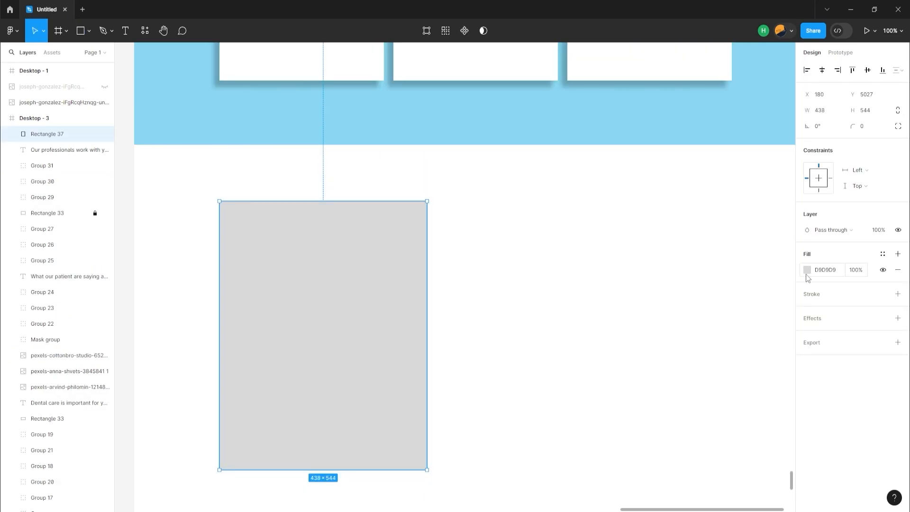
{"action": "left_click", "coordinate": [807, 271]}
{"action": "left_click_drag", "start_coordinate": [733, 328], "coordinate": [663, 246]}
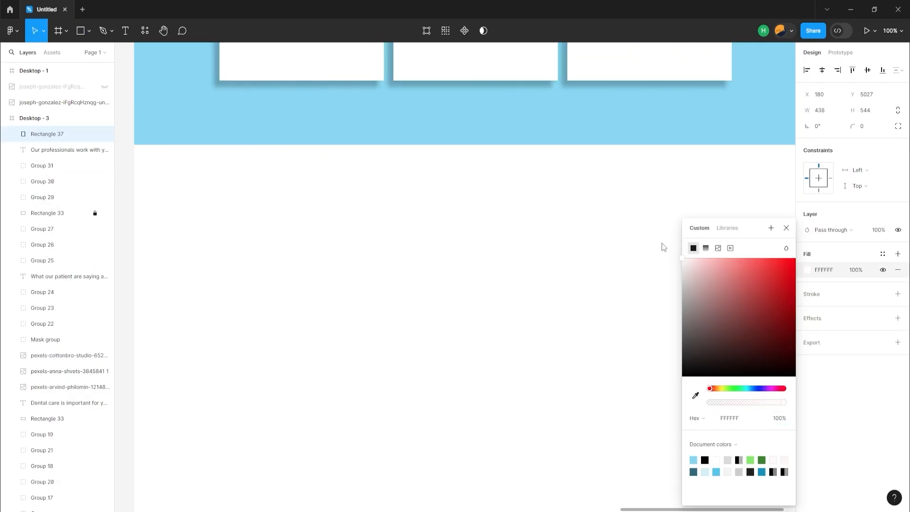
{"action": "left_click", "coordinate": [897, 294]}
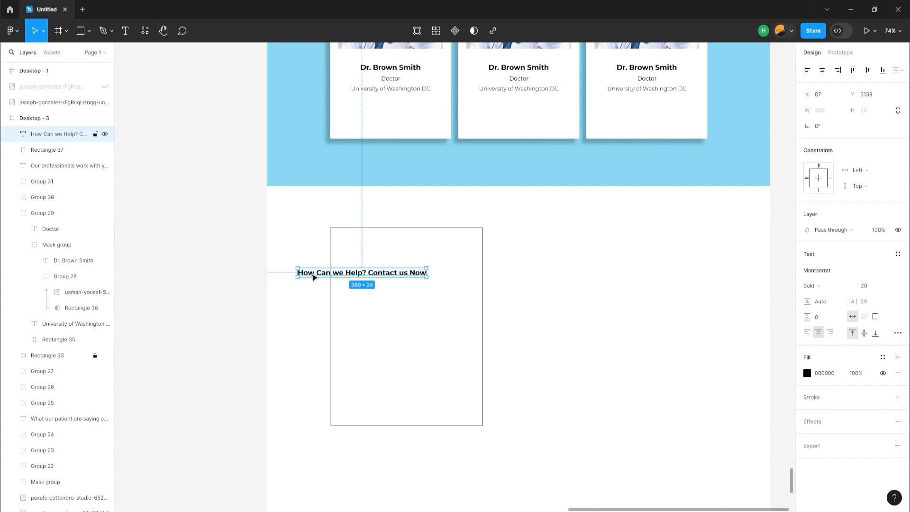
Center the "How Can we Help? Contact us Now" heading in the outlined panel and draw a 364 × 58 field rectangle beneath it
{"action": "left_click_drag", "start_coordinate": [313, 277], "coordinate": [359, 270]}
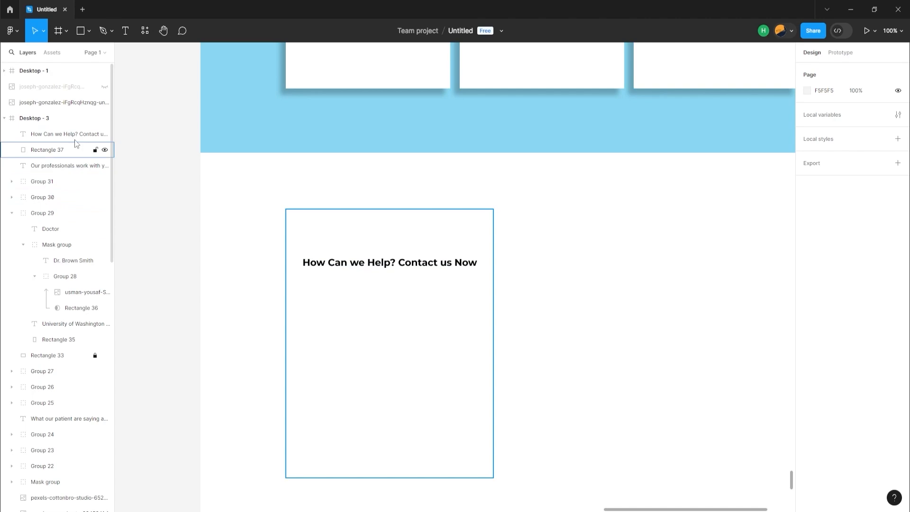
{"action": "left_click", "coordinate": [82, 31]}
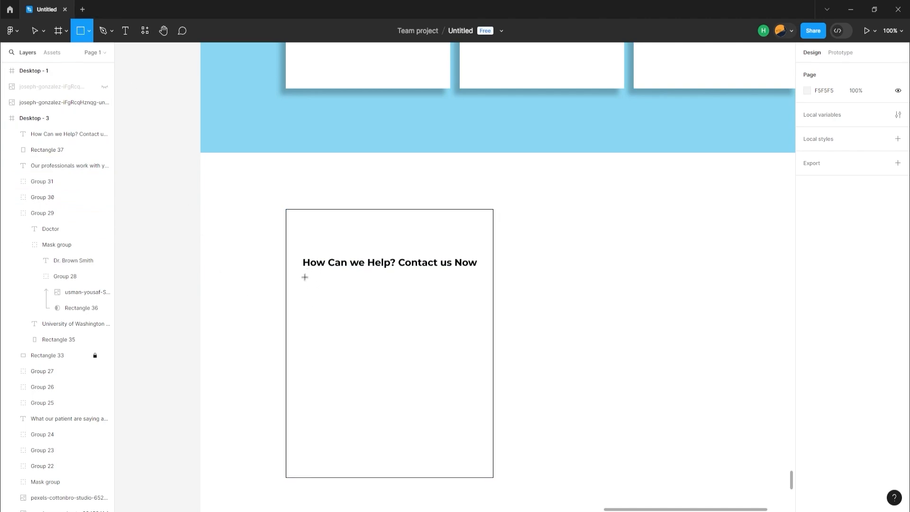
{"action": "mouse_move", "coordinate": [305, 277]}
{"action": "left_mouse_down"}
{"action": "mouse_move", "coordinate": [365, 296]}
{"action": "mouse_move", "coordinate": [482, 305]}
{"action": "left_mouse_up"}
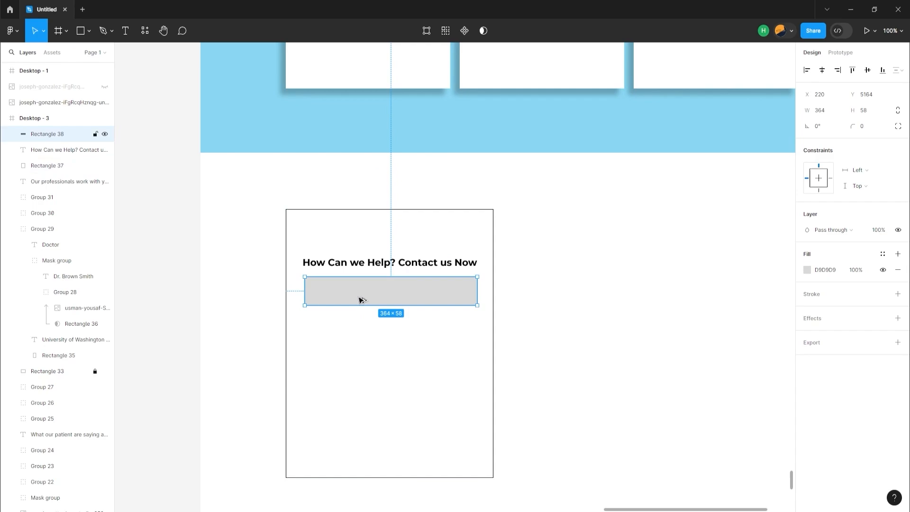
Duplicate the field rectangle twice below the first and fill all three fields with light blue D5F1FB
{"action": "mouse_move", "coordinate": [361, 301]}
{"action": "left_mouse_down"}
{"action": "mouse_move", "coordinate": [361, 335]}
{"action": "mouse_move", "coordinate": [374, 353]}
{"action": "mouse_move", "coordinate": [361, 369]}
{"action": "left_mouse_up"}
{"action": "left_click", "coordinate": [807, 270]}
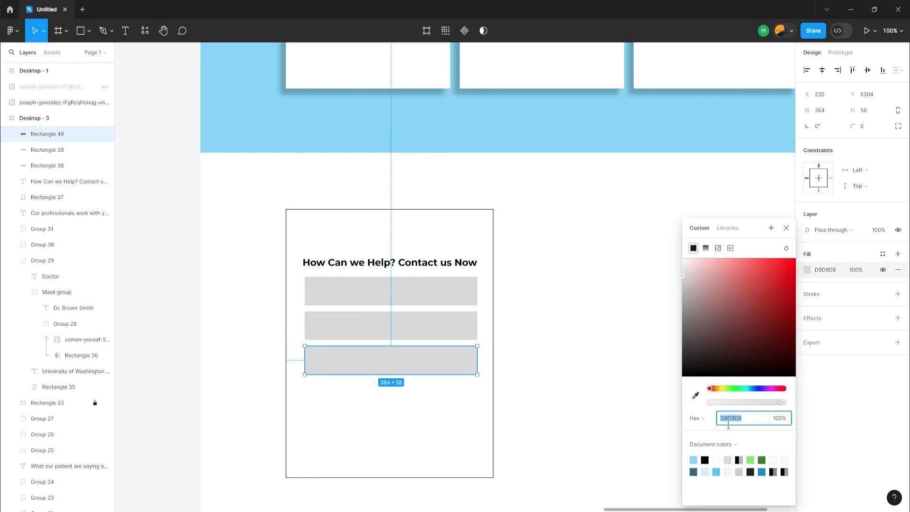
{"action": "left_click", "coordinate": [710, 471]}
{"action": "left_click", "coordinate": [467, 299]}
{"action": "left_click", "coordinate": [807, 269]}
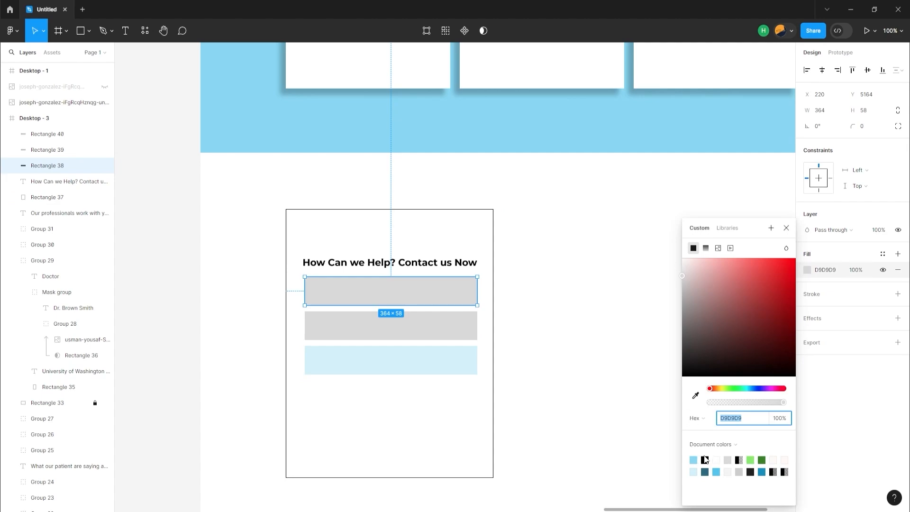
{"action": "left_click", "coordinate": [693, 472]}
{"action": "left_click", "coordinate": [398, 327]}
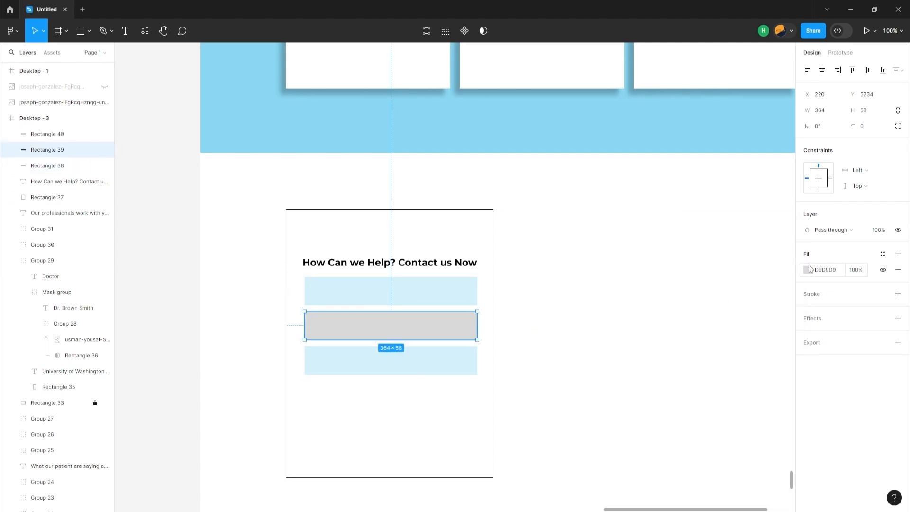
{"action": "left_click", "coordinate": [807, 269]}
{"action": "key", "text": "i"}
{"action": "left_click", "coordinate": [344, 289]}
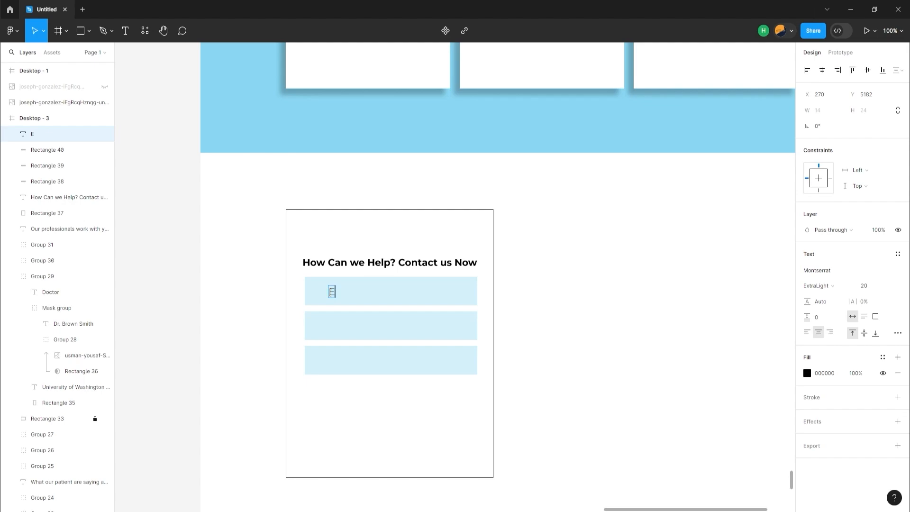
Add the left-aligned placeholder text "Enter Your Name" to the first form field
{"action": "type", "text": "Enter"}
{"action": "left_click", "coordinate": [807, 332]}
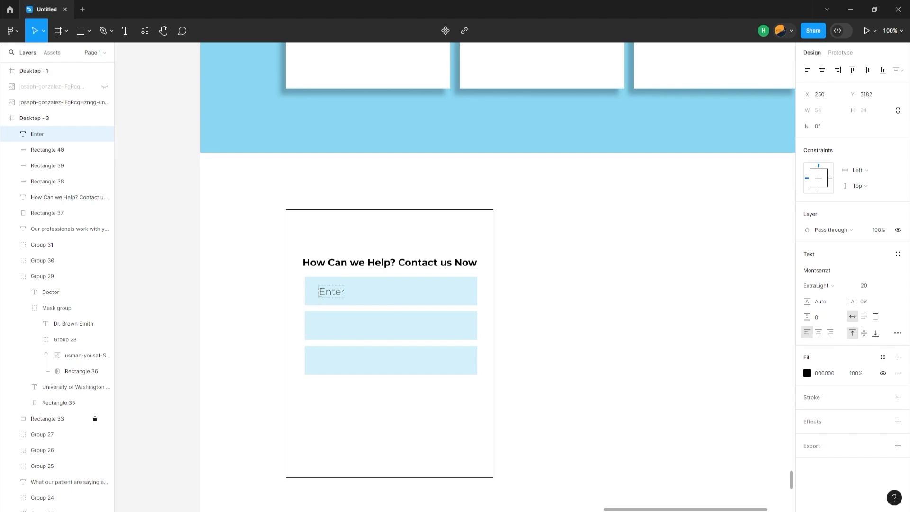
{"action": "double_click", "coordinate": [332, 292]}
{"action": "key", "text": "Right"}
{"action": "type", "text": "Your Na"}
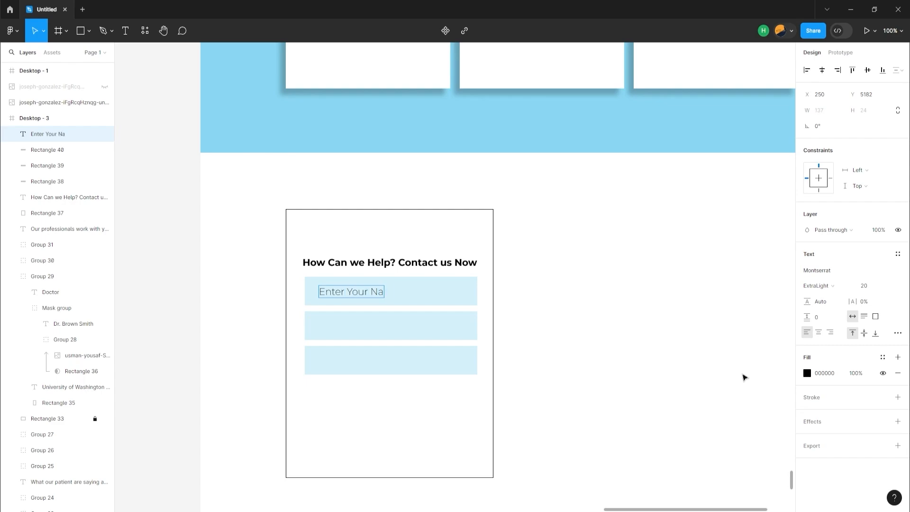
{"action": "type", "text": "me"}
{"action": "key", "text": "Escape"}
Copy the name placeholder into the second field and change its wording to "Enter Your email address"
{"action": "left_click_drag", "start_coordinate": [342, 297], "coordinate": [340, 330]}
{"action": "double_click", "coordinate": [370, 329]}
{"action": "double_click", "coordinate": [376, 326]}
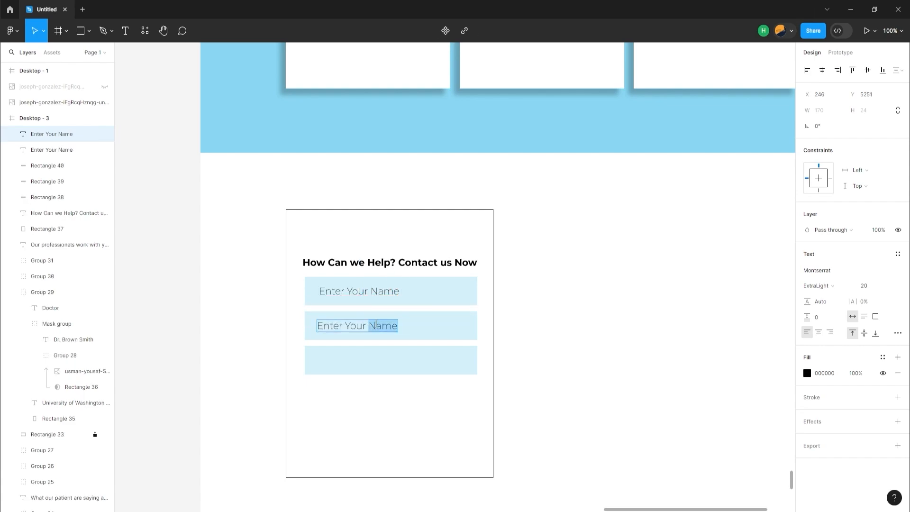
{"action": "type", "text": "email adress"}
{"action": "key", "text": "Left"}
{"action": "key", "text": "Left"}
{"action": "key", "text": "Left"}
{"action": "key", "text": "Left"}
{"action": "type", "text": "d"}
{"action": "left_click", "coordinate": [340, 352]}
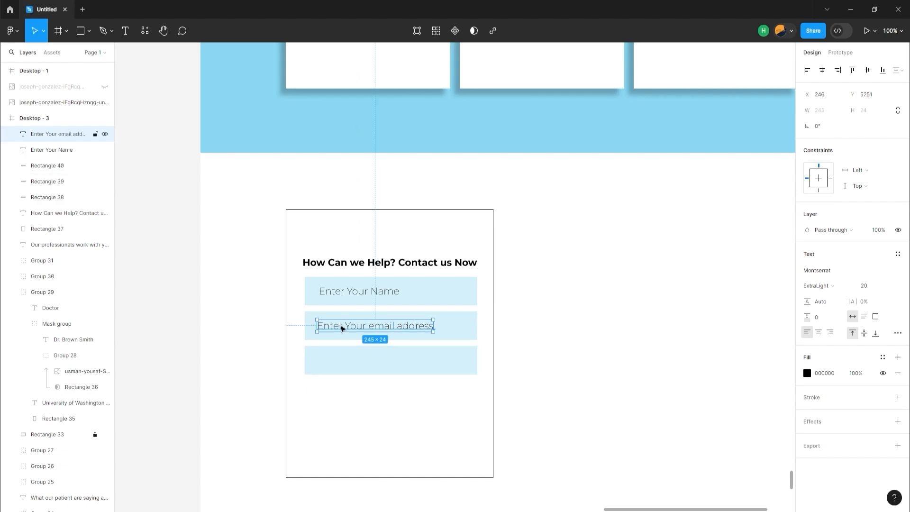
Copy the email placeholder into the third field and change its wording to "Enter Your email message"
{"action": "left_click_drag", "start_coordinate": [342, 327], "coordinate": [341, 362]}
{"action": "double_click", "coordinate": [341, 361]}
{"action": "key", "text": "Right"}
{"action": "key", "text": "ctrl+shift+Left"}
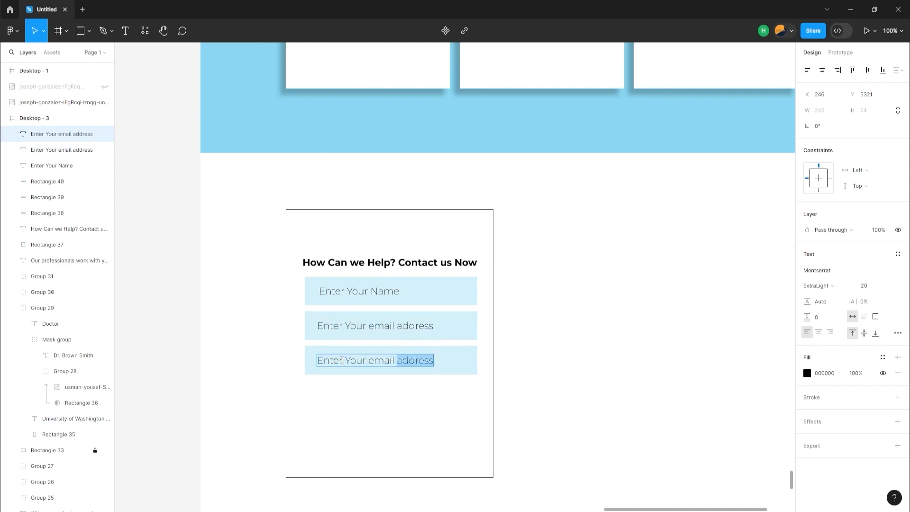
{"action": "key", "text": "BackSpace"}
{"action": "key", "text": "ctrl+BackSpace"}
{"action": "key", "text": "ctrl+BackSpace"}
{"action": "key", "text": "ctrl+BackSpace"}
{"action": "key", "text": "ctrl+z"}
{"action": "key", "text": "ctrl+BackSpace"}
{"action": "type", "text": "message"}
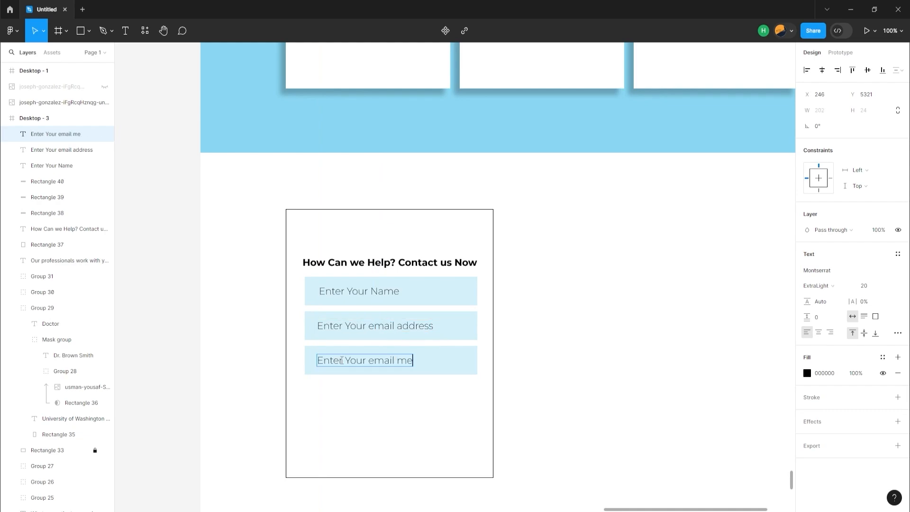
{"action": "left_click", "coordinate": [316, 374]}
Stretch the message field downward into a tall text area and extend the outlined form panel to a height of 639
{"action": "left_click", "coordinate": [317, 373]}
{"action": "left_click_drag", "start_coordinate": [322, 375], "coordinate": [322, 450]}
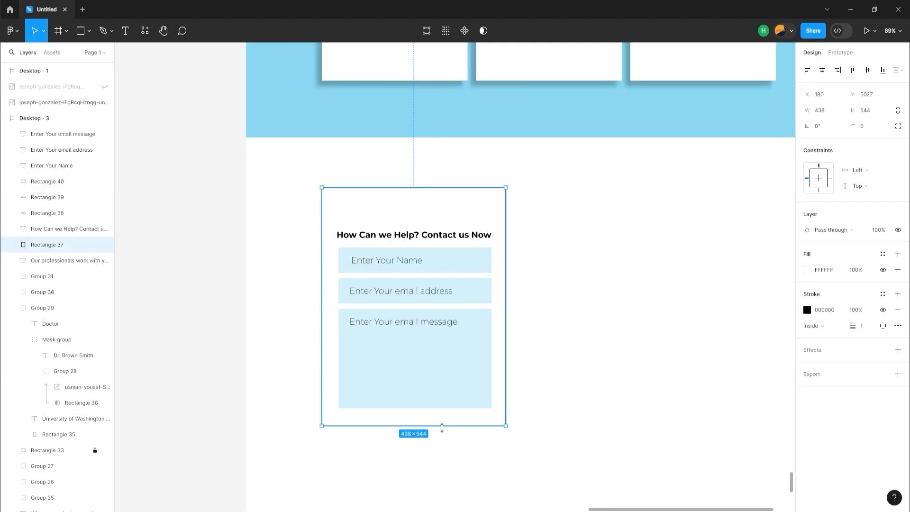
{"action": "left_click_drag", "start_coordinate": [441, 428], "coordinate": [437, 467]}
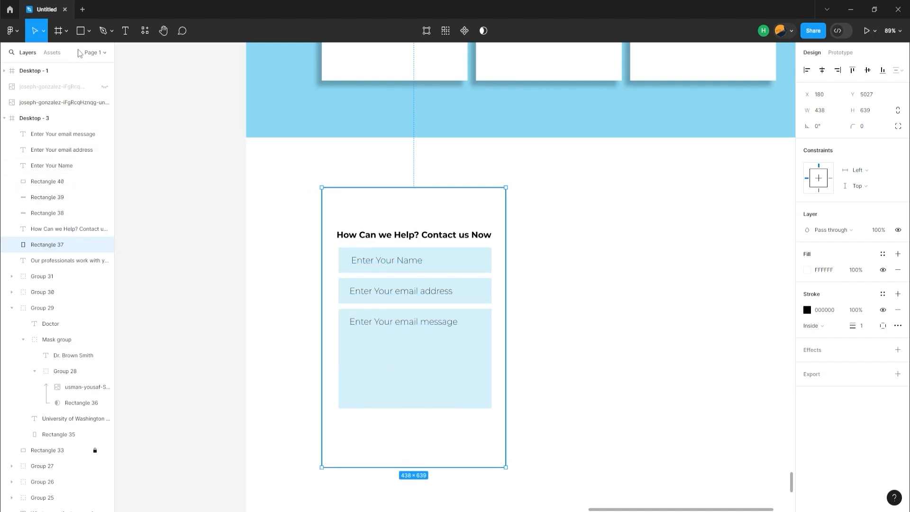
Draw a button rectangle about 287 × 60 below the message field and place the bold text "Submit" on it
{"action": "left_click", "coordinate": [81, 33]}
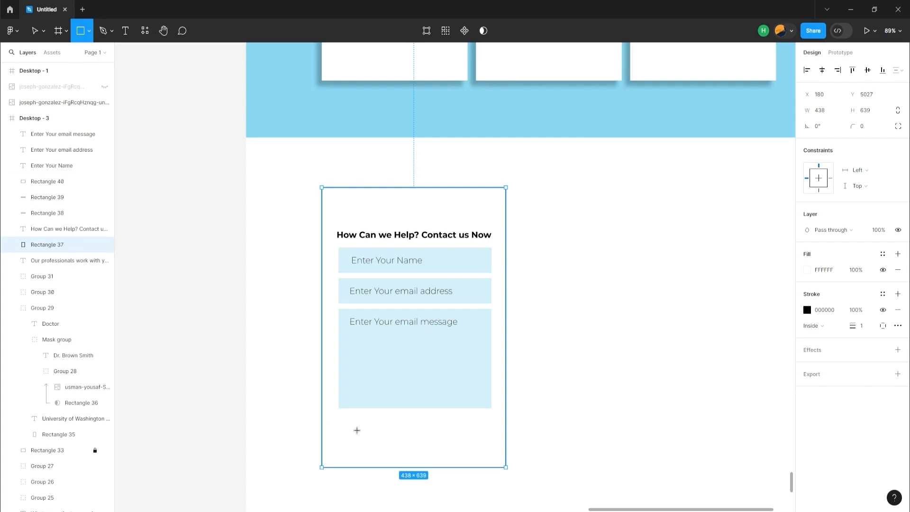
{"action": "left_click_drag", "start_coordinate": [358, 423], "coordinate": [479, 450]}
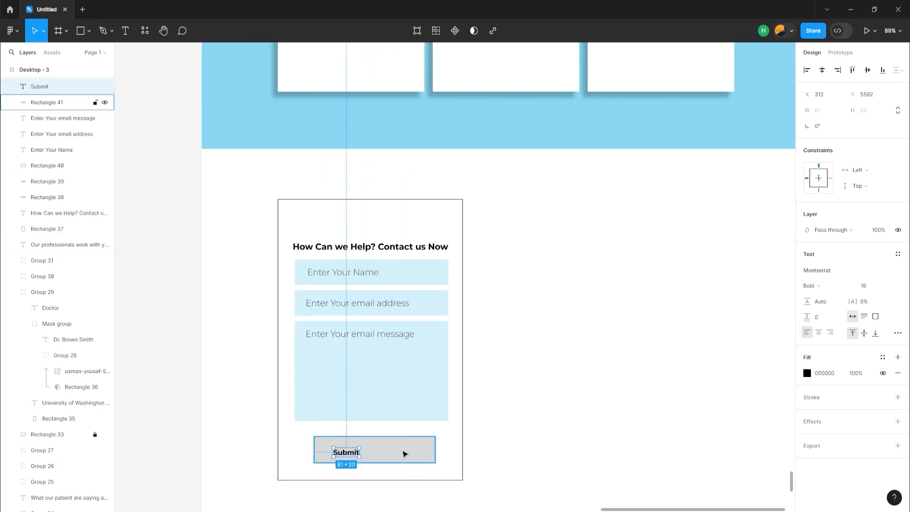
{"action": "left_click", "coordinate": [406, 451]}
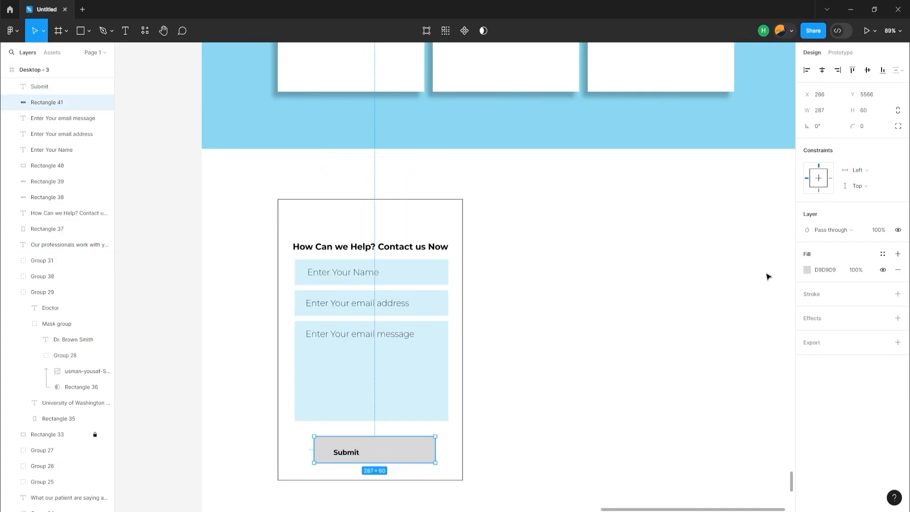
Fill the button rectangle with blue 51C4F0 and colour its "Submit" label white FFFFFF
{"action": "left_click", "coordinate": [807, 269]}
{"action": "left_click", "coordinate": [716, 471]}
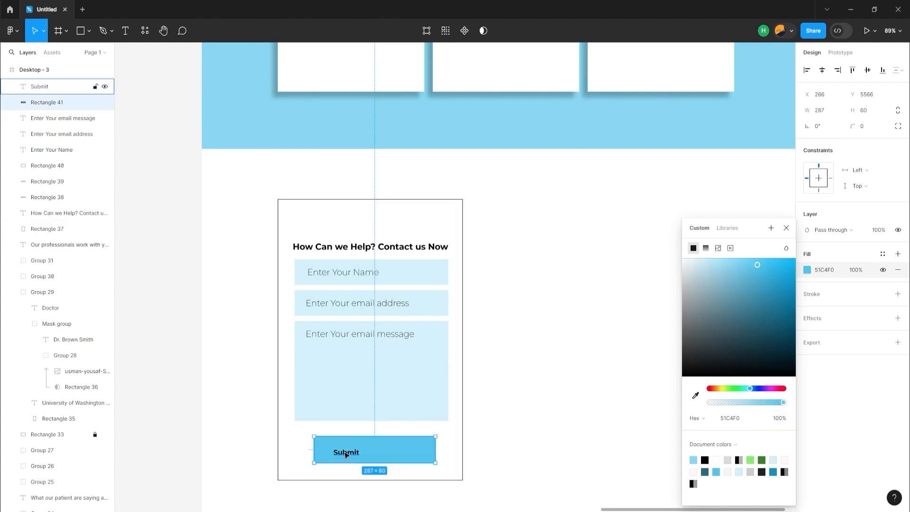
{"action": "left_click", "coordinate": [346, 452]}
{"action": "left_click", "coordinate": [807, 374]}
{"action": "left_click", "coordinate": [721, 459]}
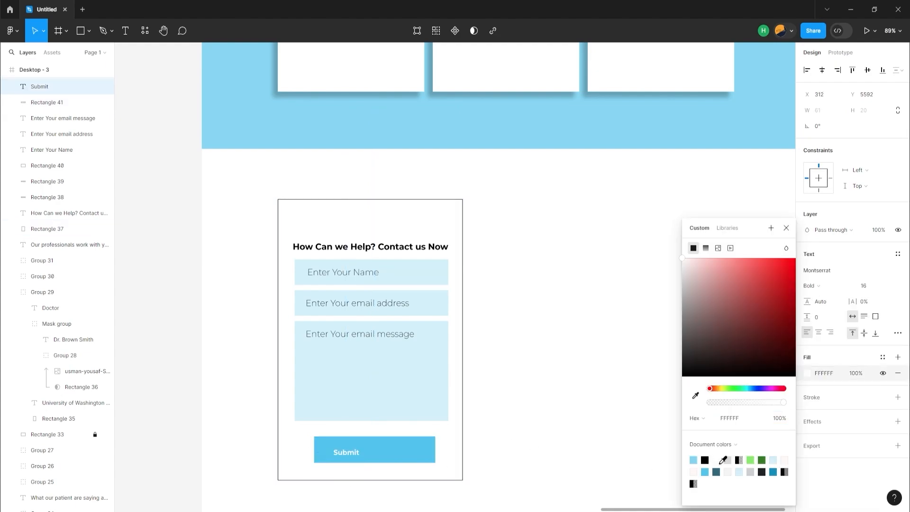
Centre the "Submit" label horizontally and vertically on the blue button and group the two
{"action": "left_click", "coordinate": [403, 450], "text": "shift"}
{"action": "left_click", "coordinate": [822, 70]}
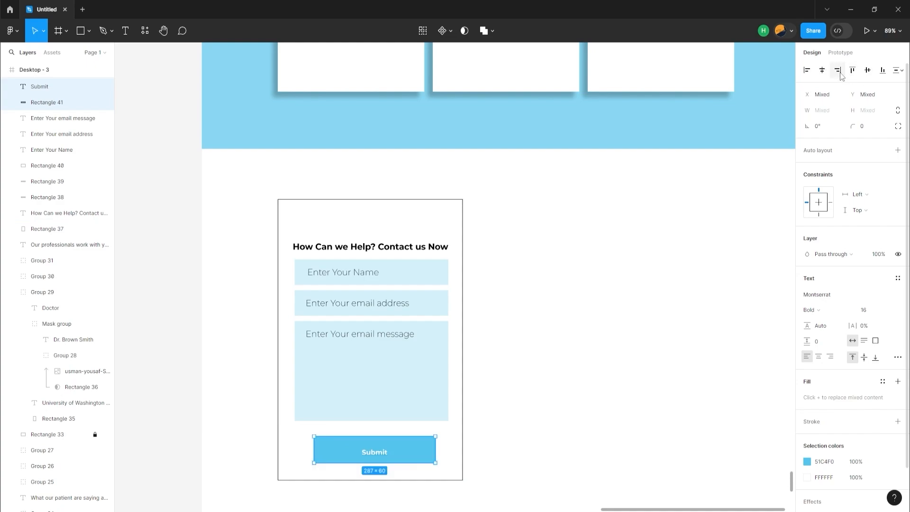
{"action": "left_click", "coordinate": [865, 74]}
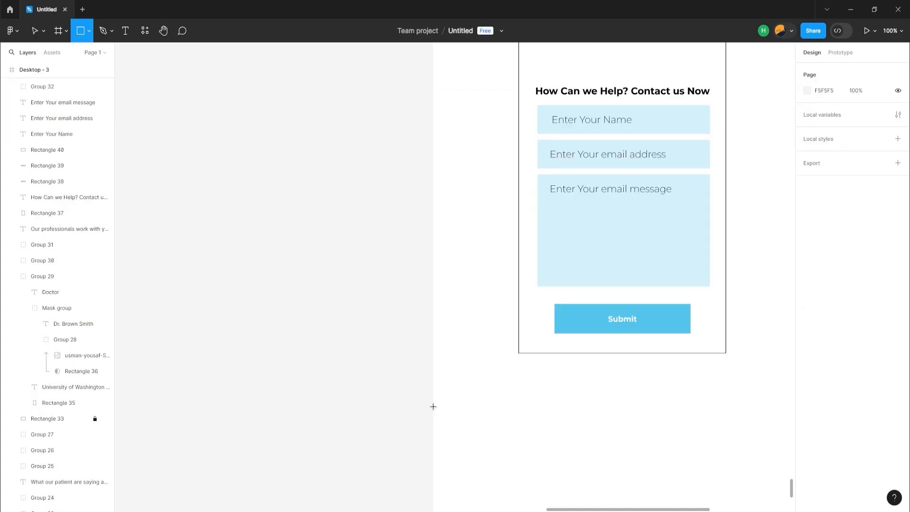
Add a black 1440 × 67 footer bar below the form and shorten the page frame to a height of 5840
{"action": "mouse_move", "coordinate": [433, 406]}
{"action": "left_mouse_down"}
{"action": "mouse_move", "coordinate": [829, 445]}
{"action": "mouse_move", "coordinate": [664, 440]}
{"action": "left_mouse_up"}
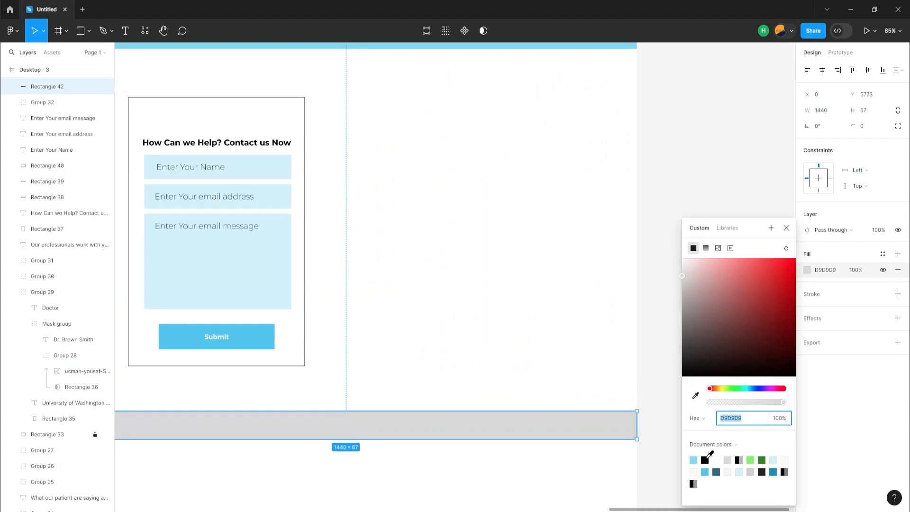
{"action": "left_click", "coordinate": [706, 459]}
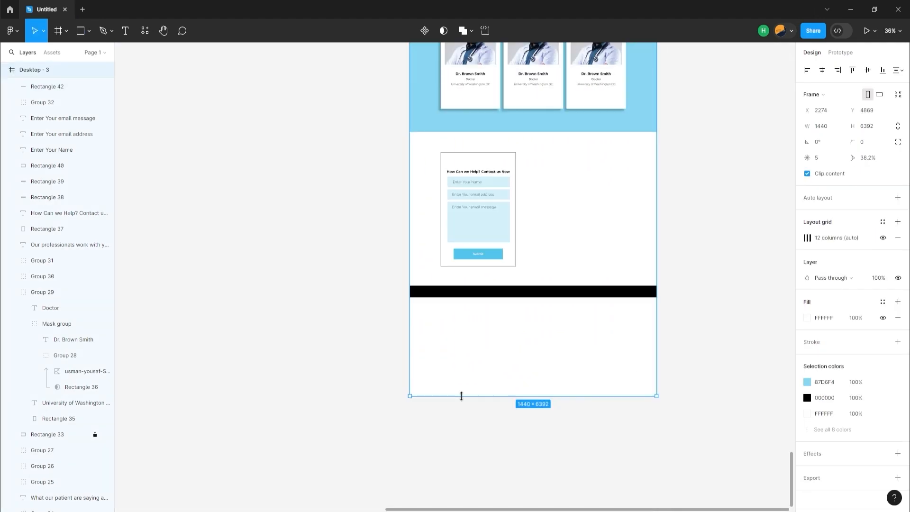
{"action": "left_click_drag", "start_coordinate": [463, 396], "coordinate": [473, 297]}
{"action": "scroll", "coordinate": [496, 335], "scroll_direction": "up", "scroll_amount": 1}
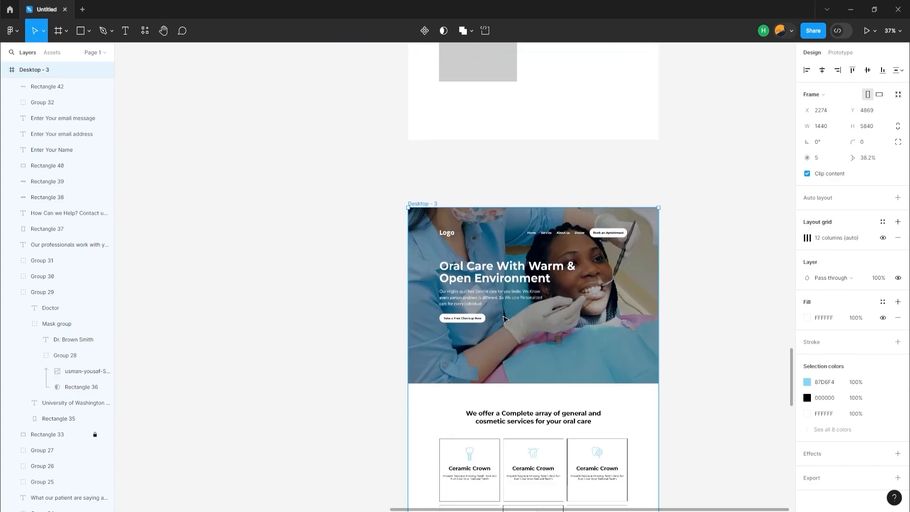
Copy the Home, Service, About us and Doctor links from the header into the black footer bar
{"action": "scroll", "coordinate": [502, 193], "scroll_direction": "up", "scroll_amount": 5}
{"action": "left_click", "coordinate": [564, 285]}
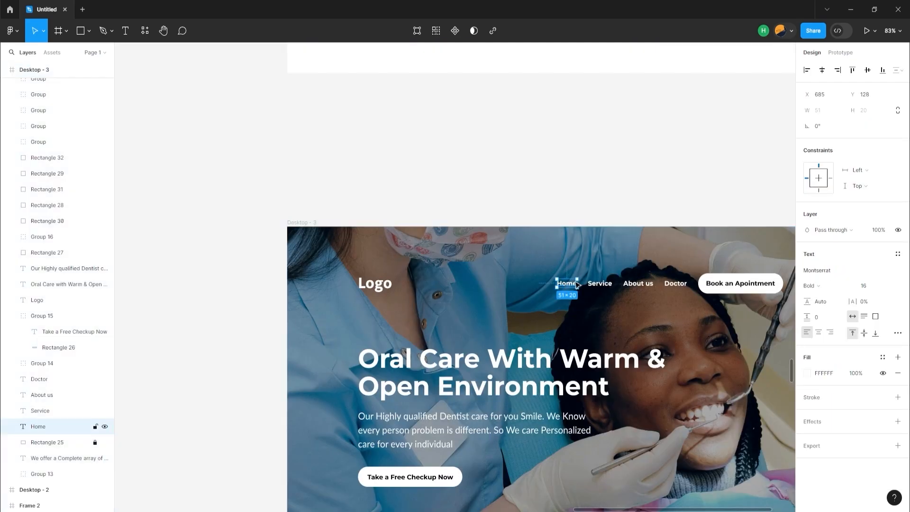
{"action": "left_click", "coordinate": [610, 286], "text": "shift"}
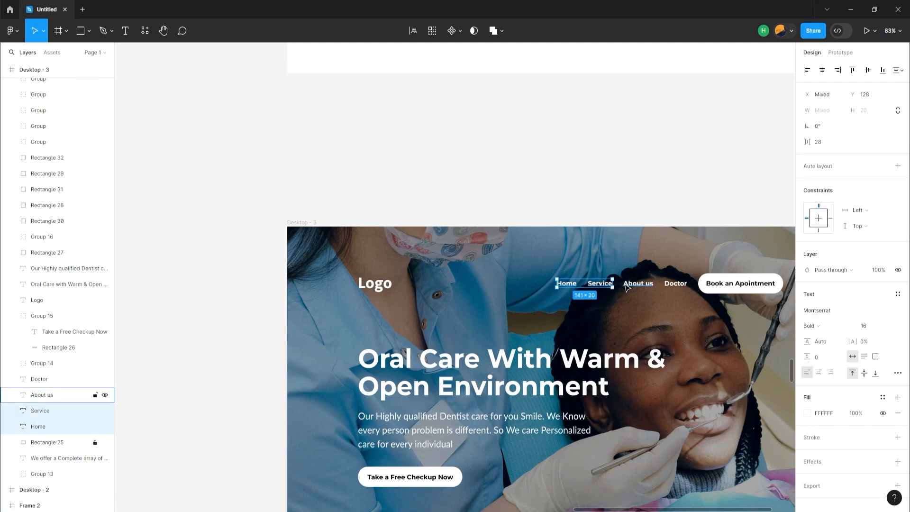
{"action": "left_click", "coordinate": [626, 286], "text": "shift"}
{"action": "left_click", "coordinate": [673, 285], "text": "shift"}
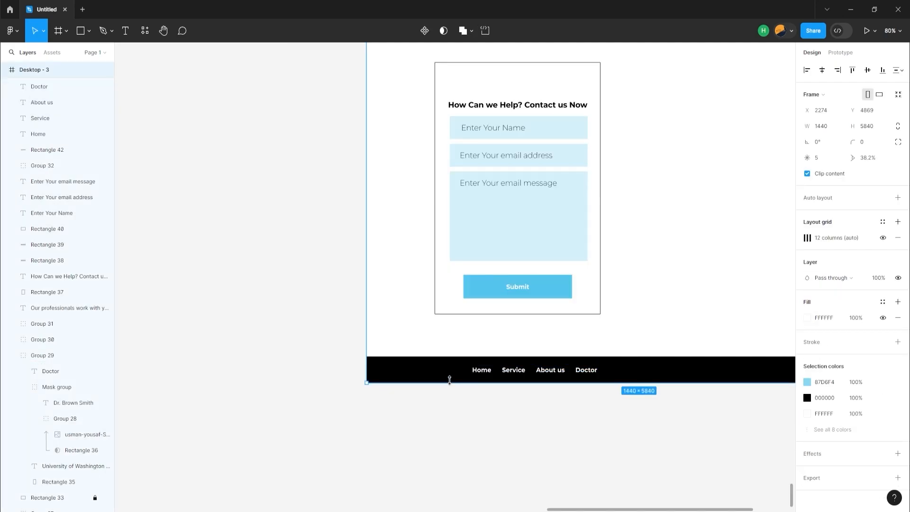
Increase the footer bar's height to 119 and vertically centre the grouped navigation links in it
{"action": "left_click_drag", "start_coordinate": [448, 382], "coordinate": [448, 402]}
{"action": "left_click", "coordinate": [449, 378]}
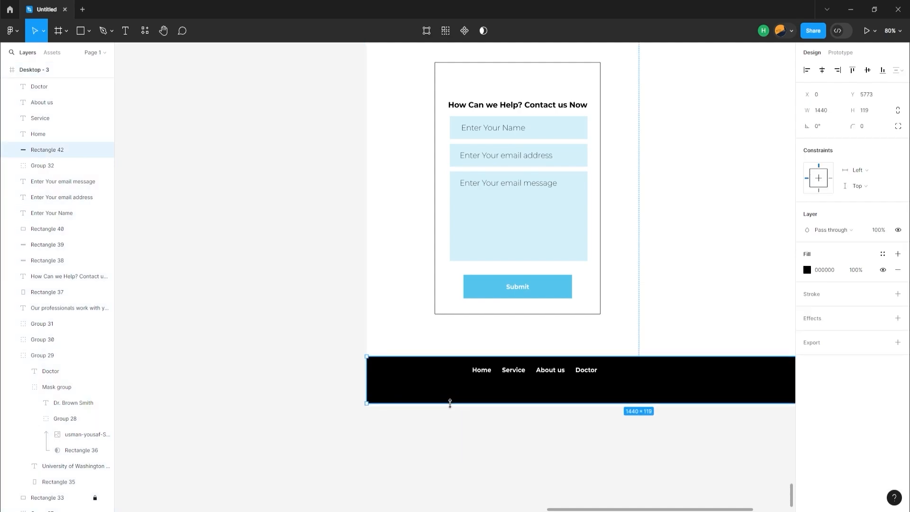
{"action": "left_click", "coordinate": [252, 361], "text": "shift"}
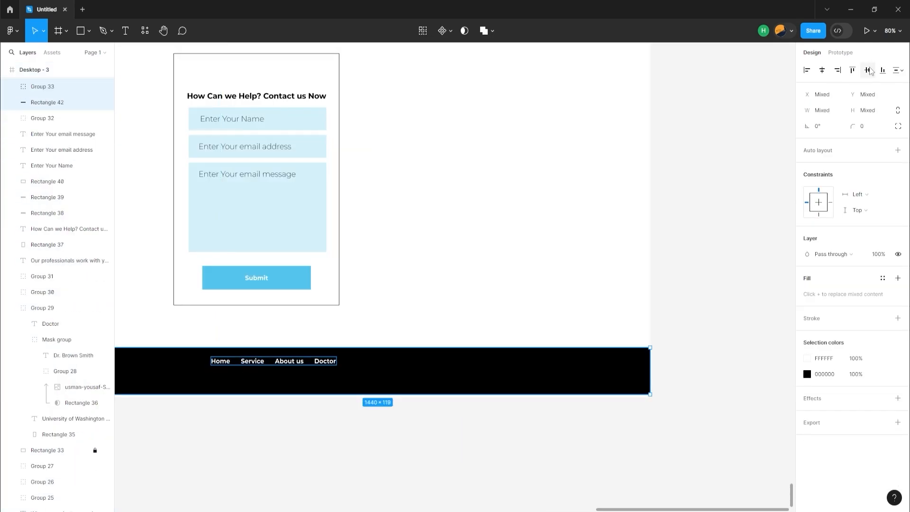
{"action": "left_click", "coordinate": [867, 70]}
{"action": "scroll", "coordinate": [260, 371], "scroll_direction": "down", "scroll_amount": 3}
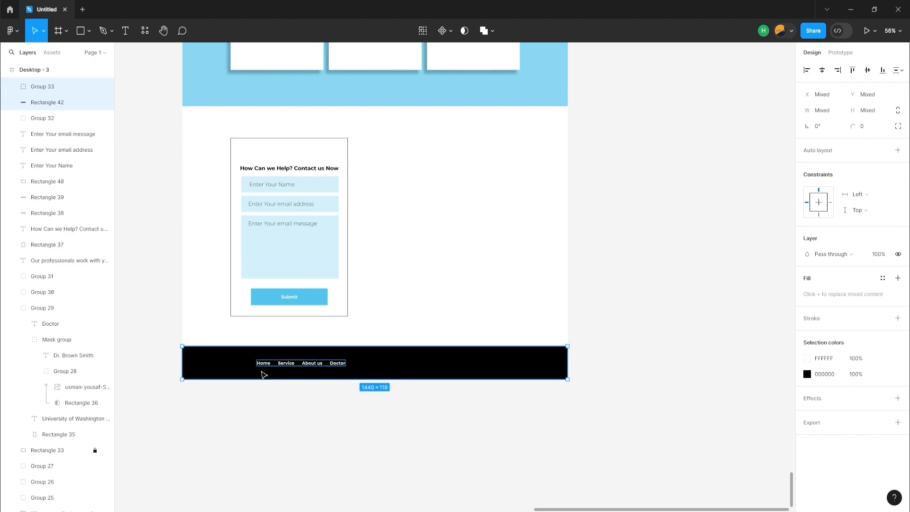
{"action": "left_click", "coordinate": [467, 483]}
Move the footer links group left until it lines up with the contact form's left edge
{"action": "left_click", "coordinate": [285, 366]}
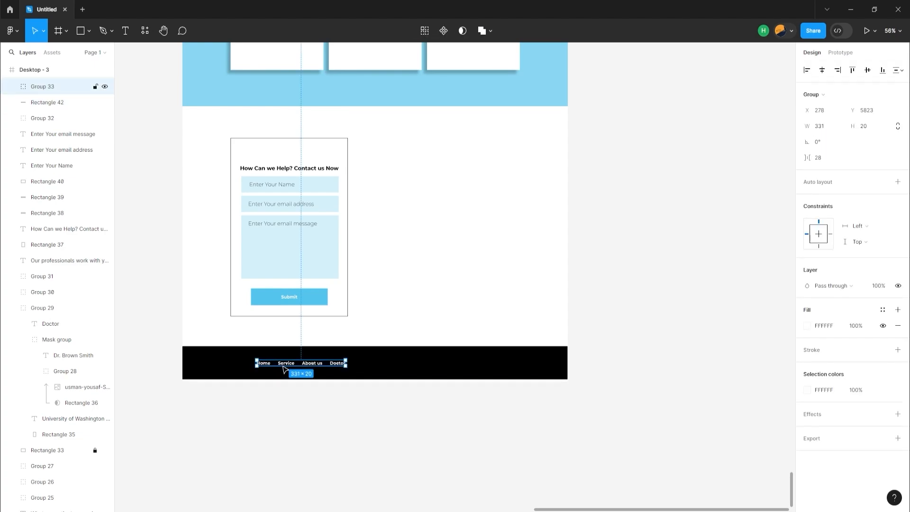
{"action": "key", "text": "shift+Left"}
{"action": "key", "text": "shift+Left"}
{"action": "key", "text": "shift+Left"}
{"action": "key", "text": "shift+Left"}
{"action": "key", "text": "shift+Left"}
{"action": "key", "text": "shift+Left"}
{"action": "key", "text": "shift+Left"}
{"action": "key", "text": "Left"}
{"action": "key", "text": "Left"}
{"action": "key", "text": "Left"}
{"action": "key", "text": "Left"}
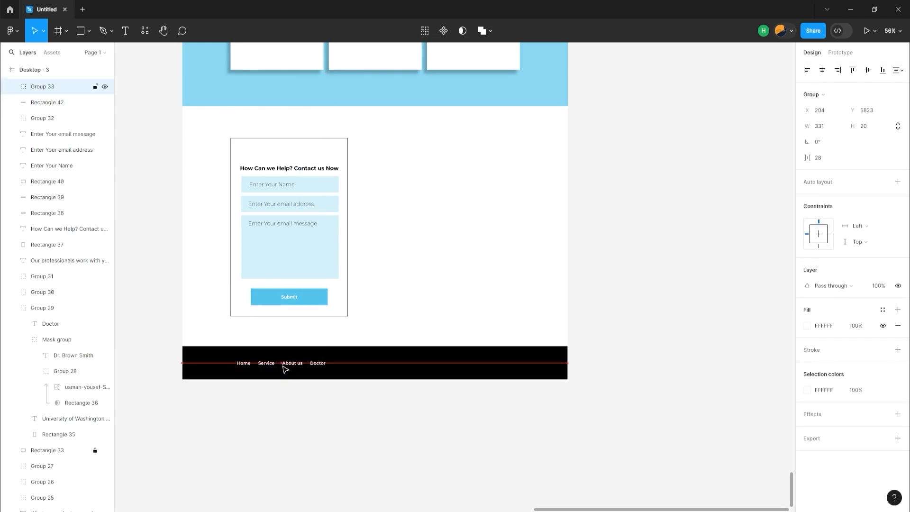
{"action": "key", "text": "shift+Left"}
{"action": "key", "text": "shift+Left"}
{"action": "key", "text": "shift+Left"}
{"action": "key", "text": "Left"}
{"action": "key", "text": "Left"}
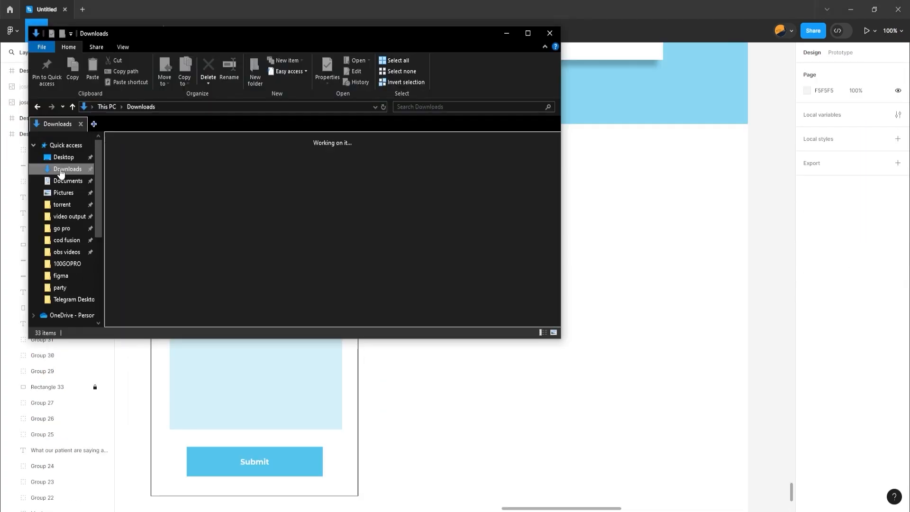
Import the photo of the seated dentist from the Downloads folder and flip it horizontally
{"action": "left_click", "coordinate": [119, 176]}
{"action": "left_click_drag", "start_coordinate": [128, 168], "coordinate": [549, 439]}
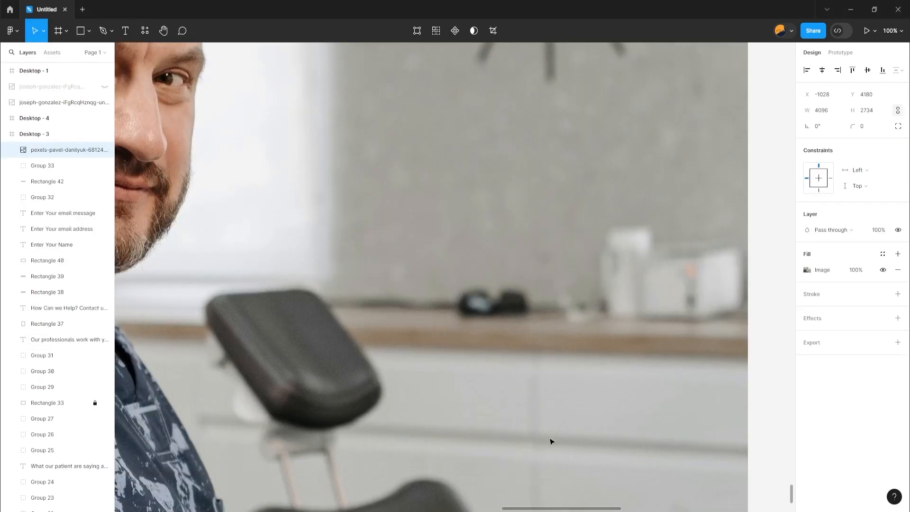
{"action": "scroll", "coordinate": [550, 441], "scroll_direction": "down", "scroll_amount": 5}
{"action": "right_click", "coordinate": [471, 332]}
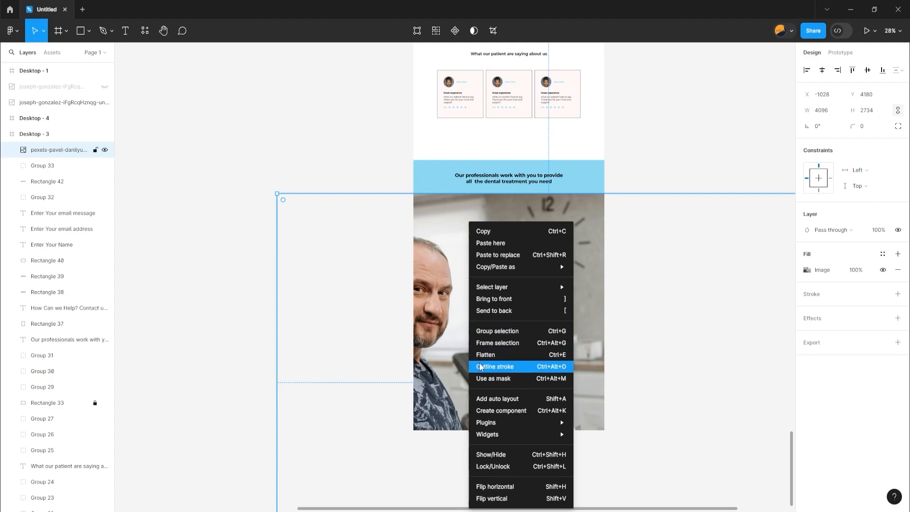
{"action": "left_click", "coordinate": [511, 492]}
Move the dentist photo out of the page frame and scale it down to about 1934 × 1291
{"action": "left_click_drag", "start_coordinate": [498, 465], "coordinate": [480, 370]}
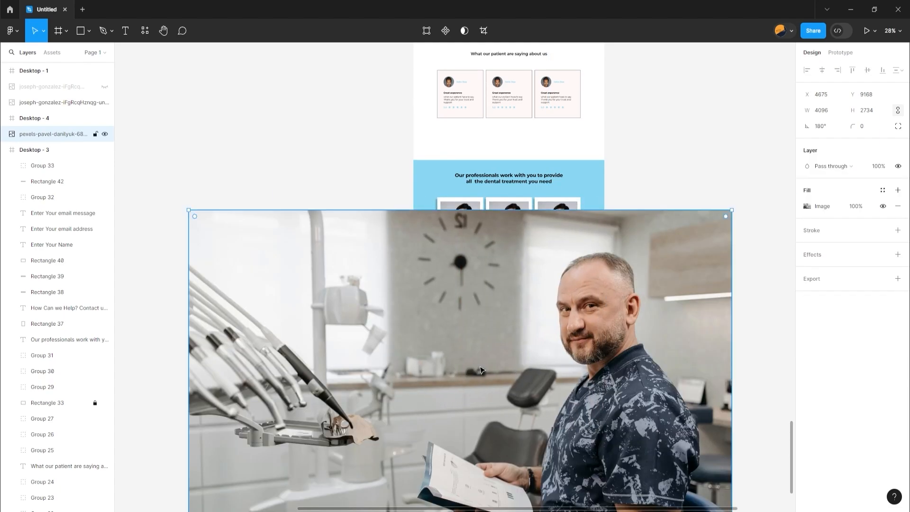
{"action": "scroll", "coordinate": [480, 370], "scroll_direction": "down", "scroll_amount": 3}
{"action": "mouse_move", "coordinate": [188, 116]}
{"action": "left_mouse_down"}
{"action": "mouse_move", "coordinate": [270, 215]}
{"action": "mouse_move", "coordinate": [334, 237]}
{"action": "mouse_move", "coordinate": [442, 349]}
{"action": "mouse_move", "coordinate": [475, 311]}
{"action": "left_mouse_up"}
Draw a rectangle about 776 × 856 filling the space between the contact form and the page's right edge
{"action": "key", "text": "r"}
{"action": "left_click_drag", "start_coordinate": [501, 198], "coordinate": [591, 315]}
{"action": "left_click_drag", "start_coordinate": [644, 337], "coordinate": [545, 427]}
{"action": "left_click", "coordinate": [560, 296]}
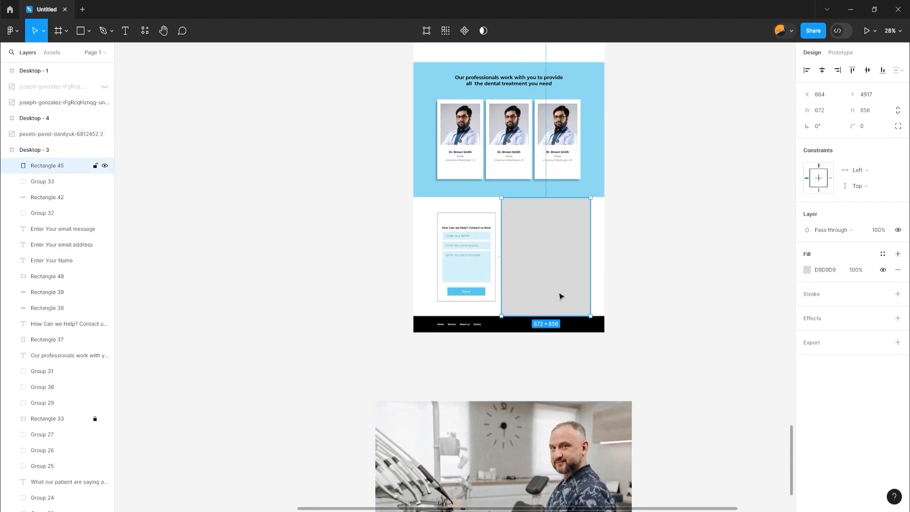
{"action": "left_click_drag", "start_coordinate": [590, 263], "coordinate": [604, 269]}
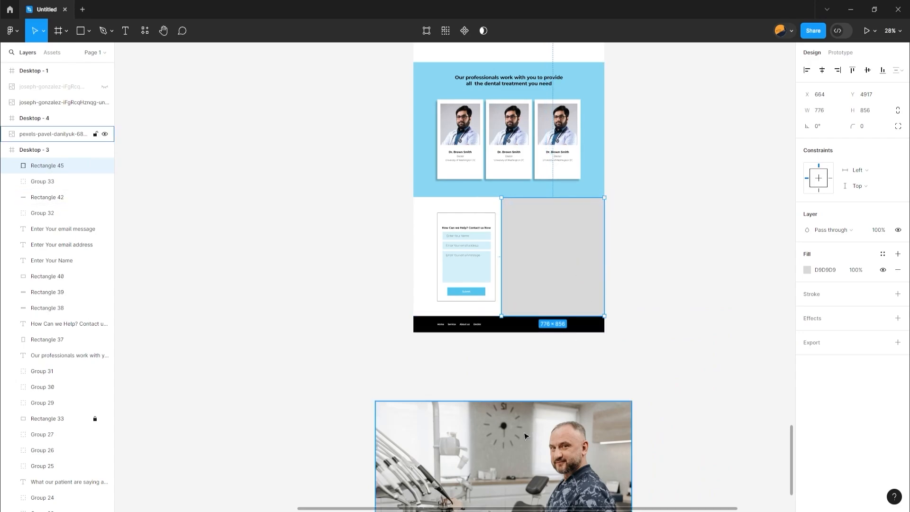
Place the dentist photo over the grey rectangle and mask it with that rectangle
{"action": "left_click_drag", "start_coordinate": [525, 435], "coordinate": [551, 307]}
{"action": "left_click", "coordinate": [539, 224]}
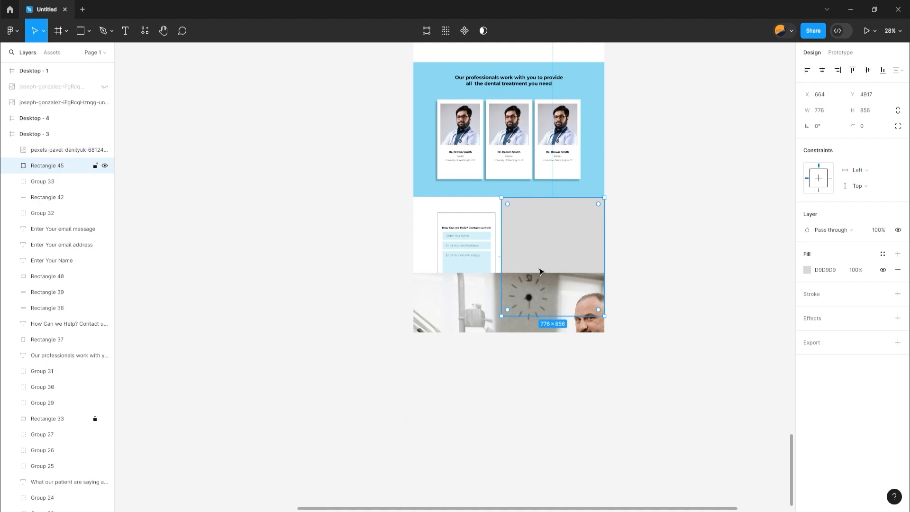
{"action": "left_click", "coordinate": [466, 309], "text": "shift"}
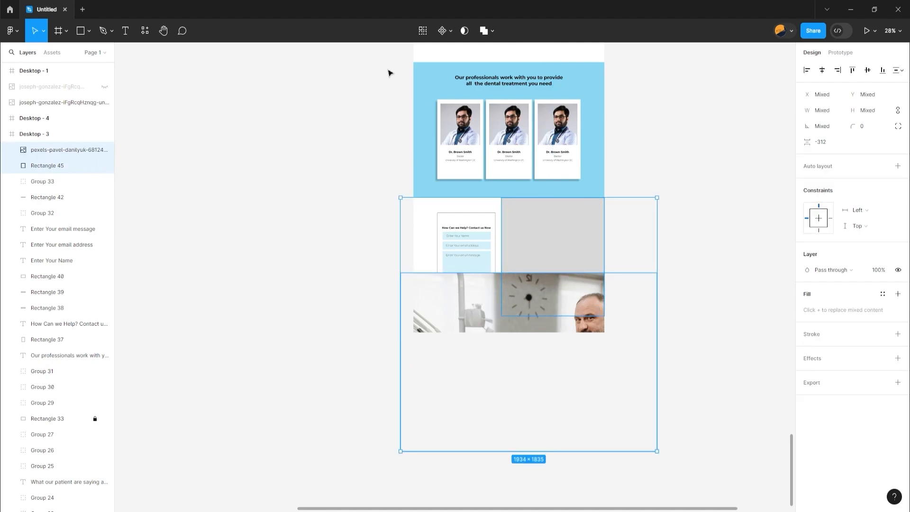
{"action": "left_click", "coordinate": [465, 30]}
Reposition the photo inside its mask so it fills the whole area beside the form and shows the dentist
{"action": "left_click", "coordinate": [535, 288]}
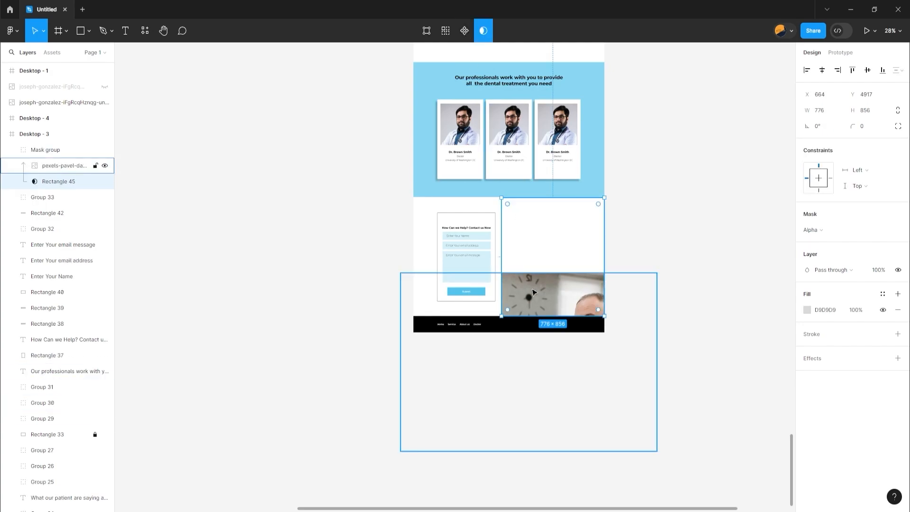
{"action": "double_click", "coordinate": [536, 287]}
{"action": "left_click_drag", "start_coordinate": [535, 288], "coordinate": [531, 216]}
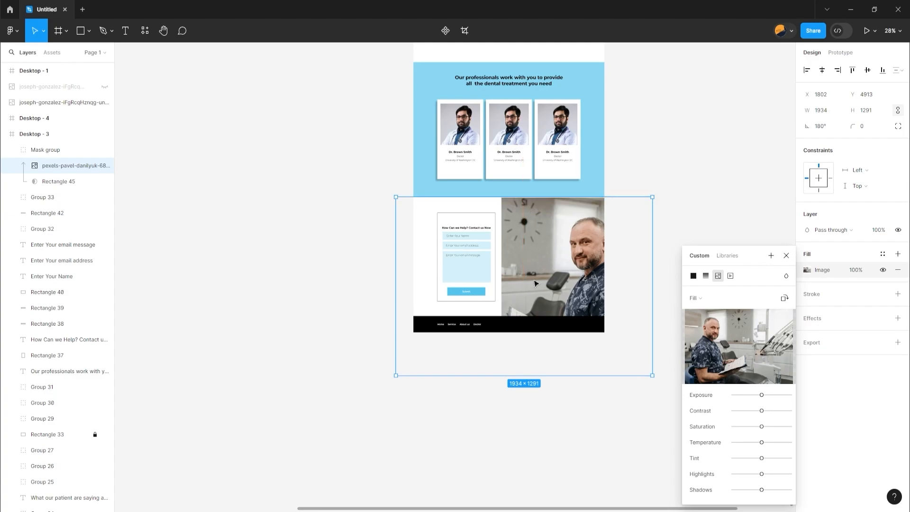
{"action": "left_click_drag", "start_coordinate": [554, 278], "coordinate": [548, 261]}
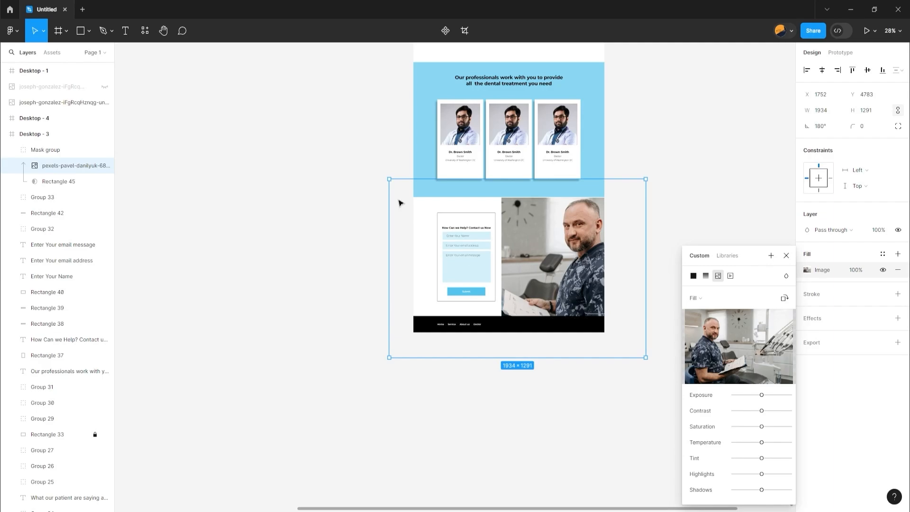
Group the contact form panel with its heading, fields, placeholders and button, and hide the group
{"action": "left_click", "coordinate": [450, 227]}
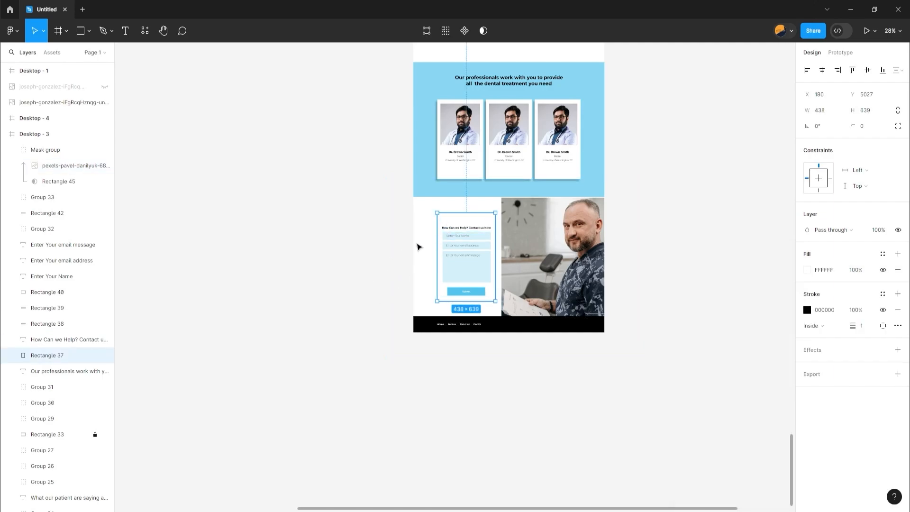
{"action": "left_click_drag", "start_coordinate": [430, 213], "coordinate": [480, 319]}
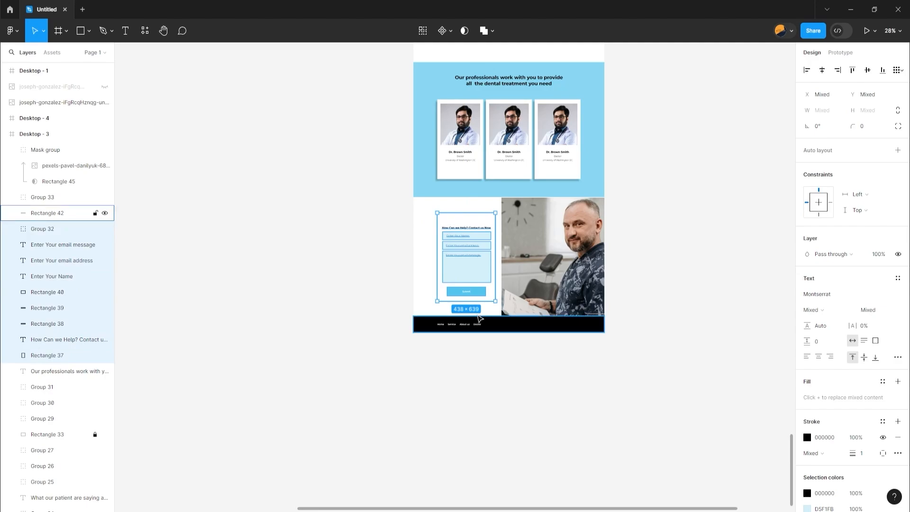
{"action": "key", "text": "ctrl+g"}
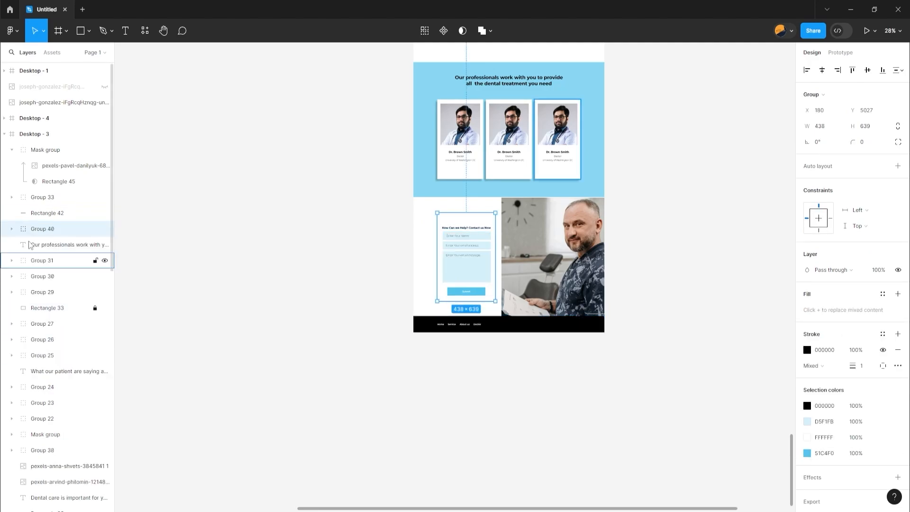
{"action": "left_click", "coordinate": [104, 229]}
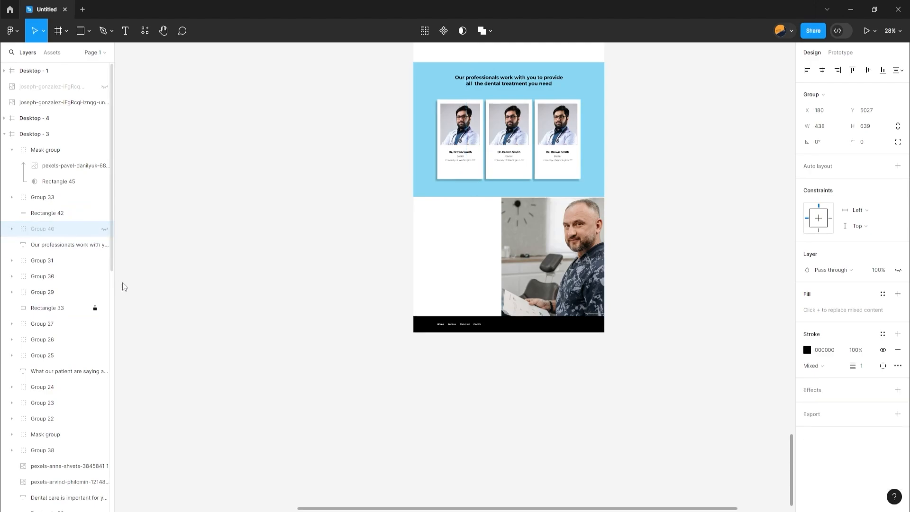
{"action": "left_click", "coordinate": [238, 316]}
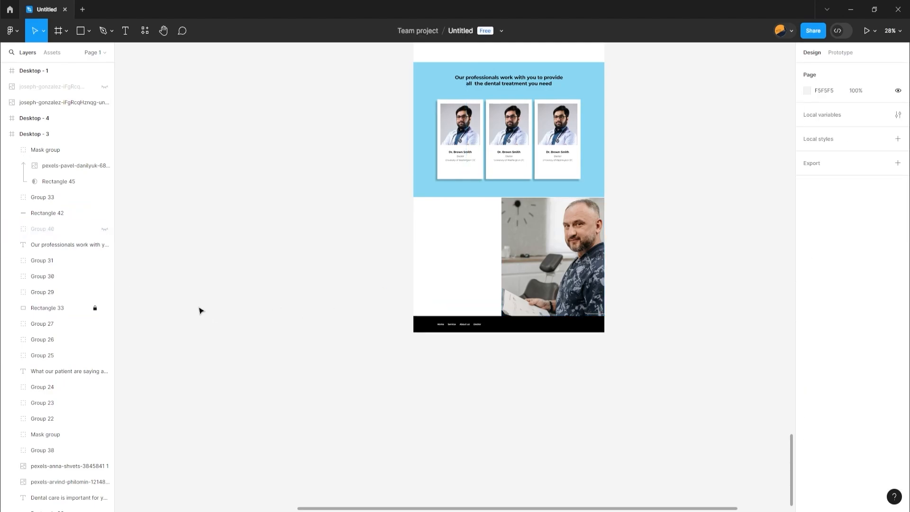
Draw a tall rectangle about 246 × 860 overlapping the left edge of the dentist photo
{"action": "key", "text": "r"}
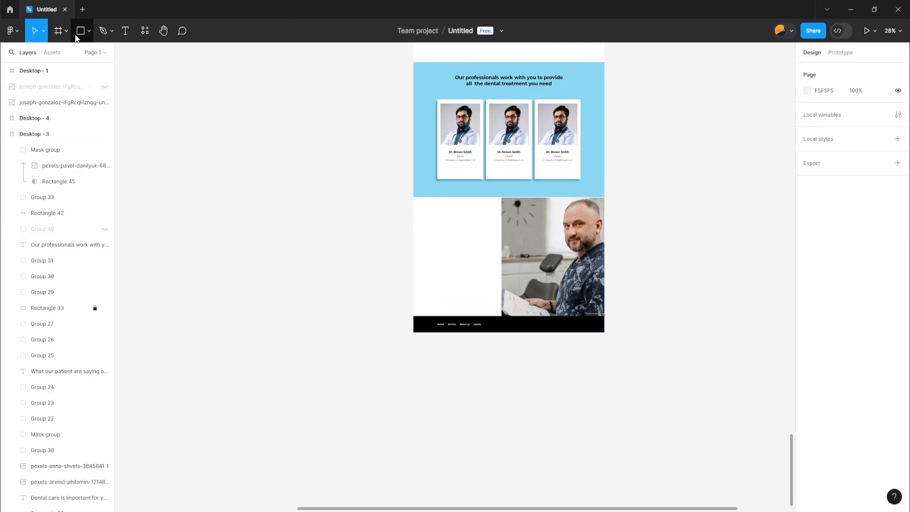
{"action": "scroll", "coordinate": [585, 191], "scroll_direction": "up", "scroll_amount": 5}
{"action": "mouse_move", "coordinate": [365, 204]}
{"action": "left_mouse_down"}
{"action": "mouse_move", "coordinate": [408, 281]}
{"action": "mouse_move", "coordinate": [431, 355]}
{"action": "mouse_move", "coordinate": [441, 470]}
{"action": "left_mouse_up"}
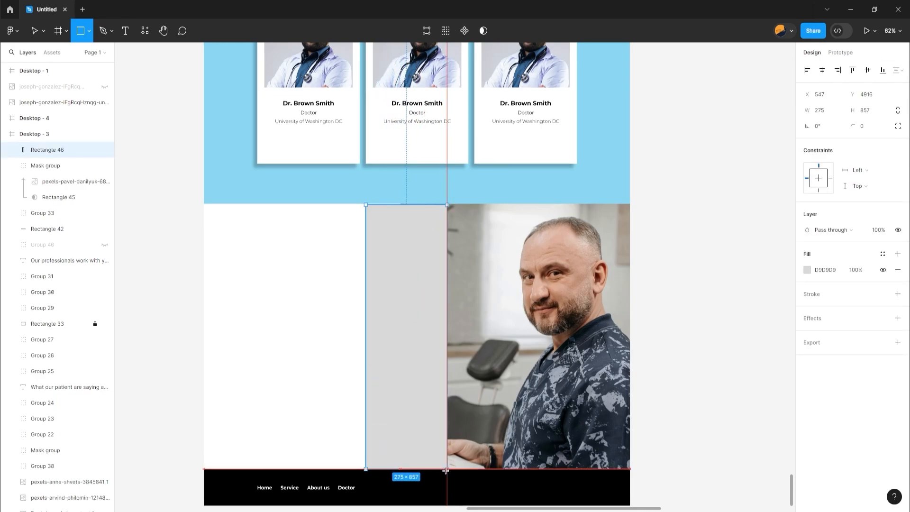
{"action": "scroll", "coordinate": [417, 493], "scroll_direction": "up", "scroll_amount": 3}
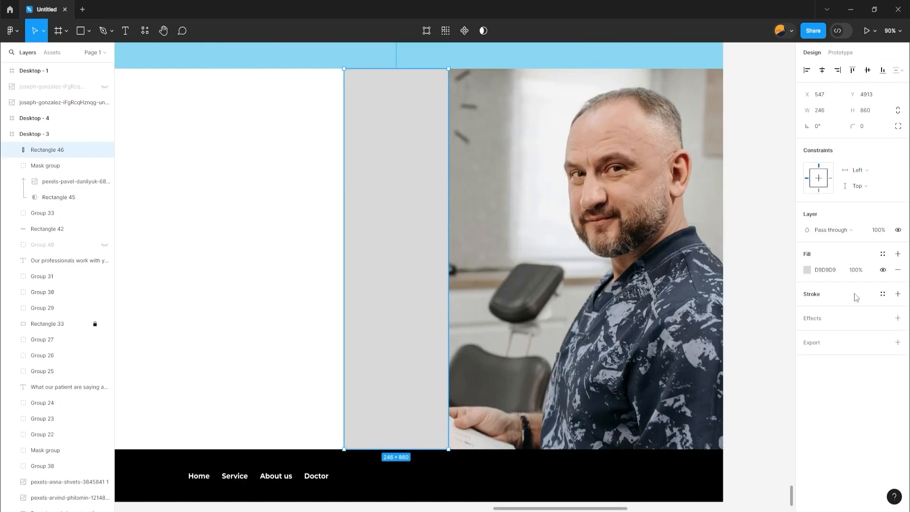
Give the tall rectangle a linear gradient fill with both colour stops set to white (FFFFFF)
{"action": "left_click", "coordinate": [807, 271]}
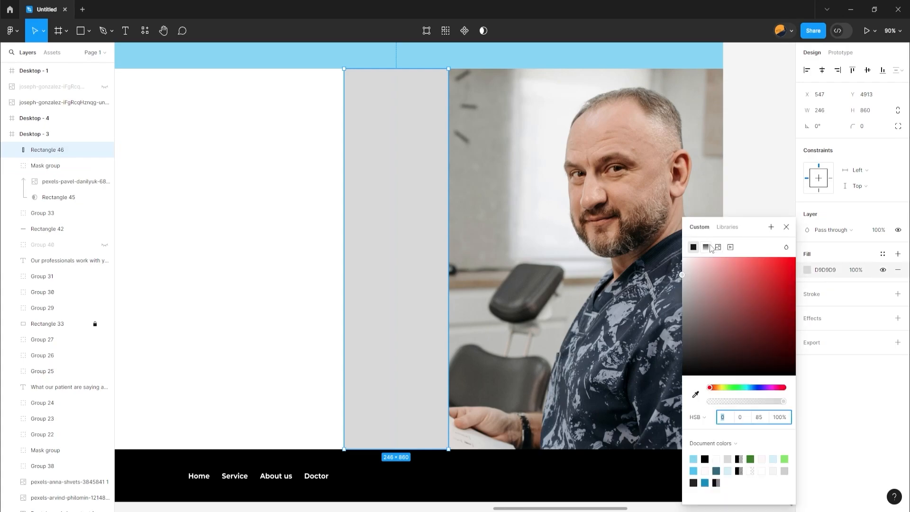
{"action": "left_click", "coordinate": [710, 247]}
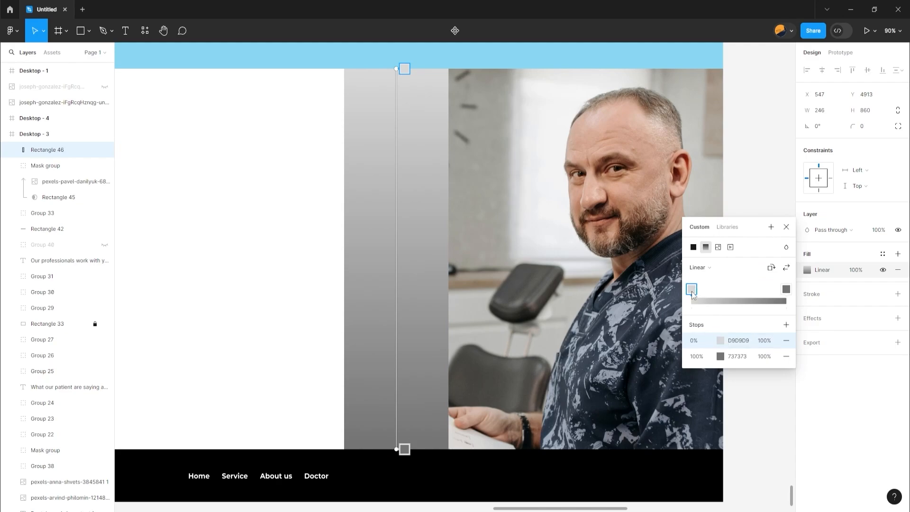
{"action": "left_click", "coordinate": [721, 340]}
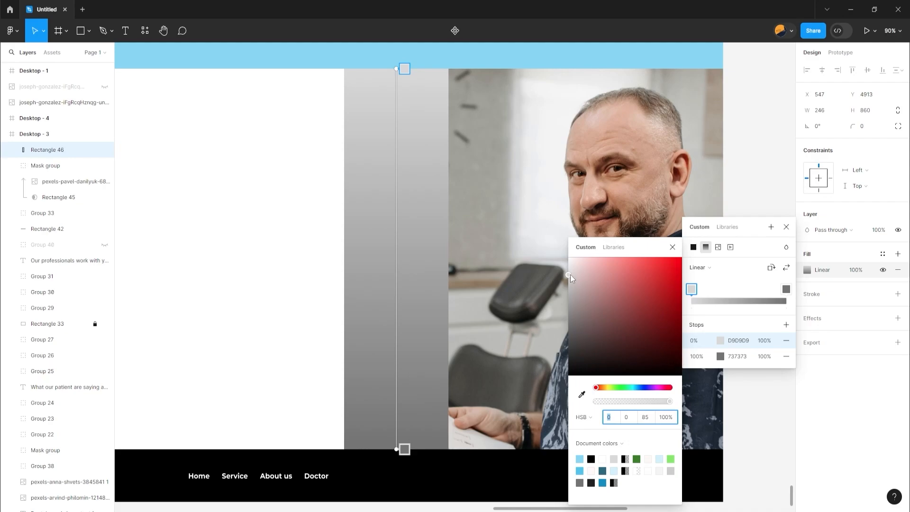
{"action": "left_click_drag", "start_coordinate": [570, 275], "coordinate": [566, 251]}
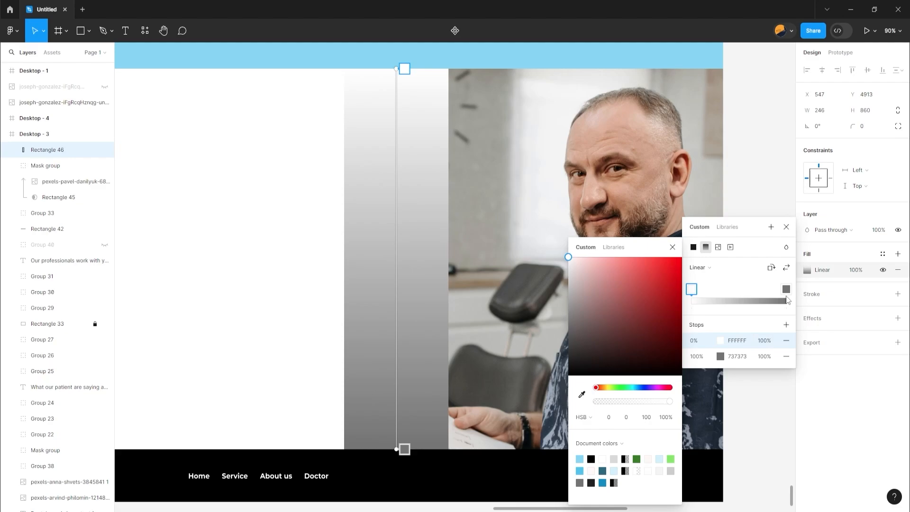
{"action": "left_click", "coordinate": [786, 289]}
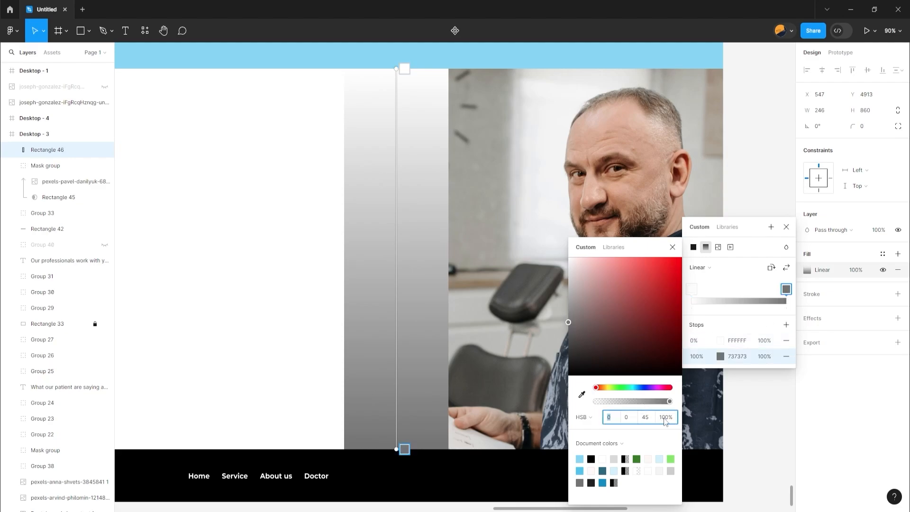
{"action": "left_click_drag", "start_coordinate": [566, 321], "coordinate": [569, 254]}
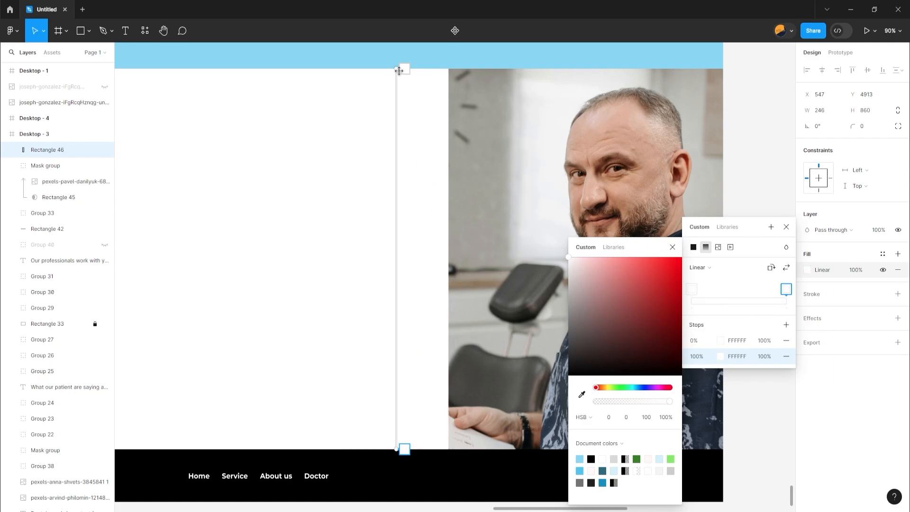
Turn the rectangle's gradient horizontal, running toward the photo, and set the opacity of its 100% stop to 0%
{"action": "left_click_drag", "start_coordinate": [403, 70], "coordinate": [225, 260]}
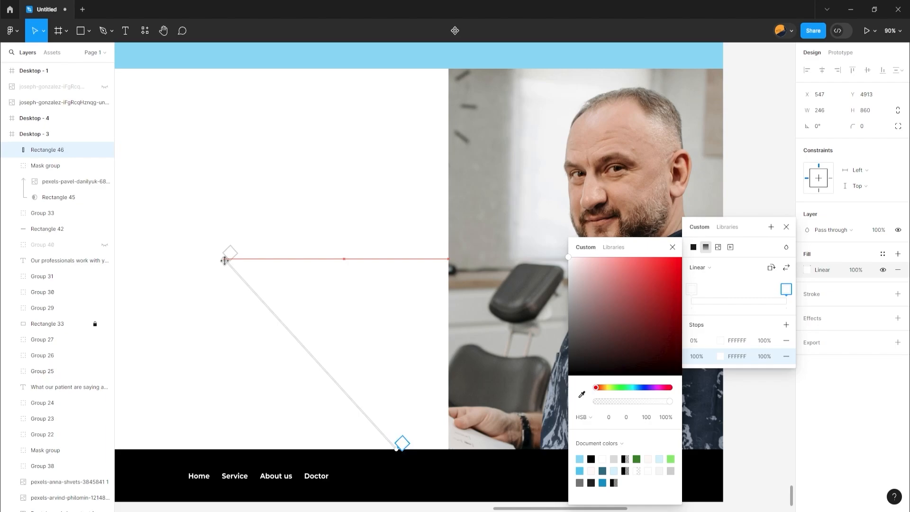
{"action": "left_click_drag", "start_coordinate": [224, 260], "coordinate": [224, 261]}
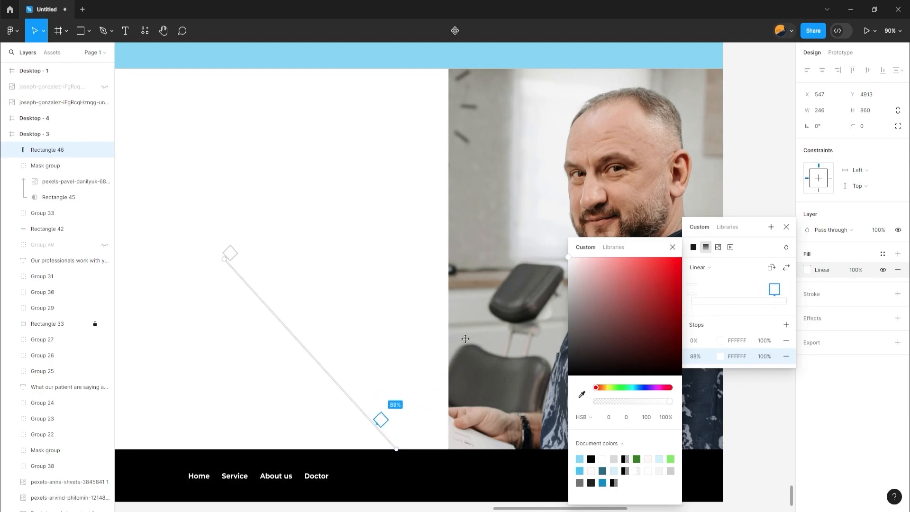
{"action": "left_click_drag", "start_coordinate": [401, 444], "coordinate": [451, 260]}
{"action": "left_click", "coordinate": [766, 356]}
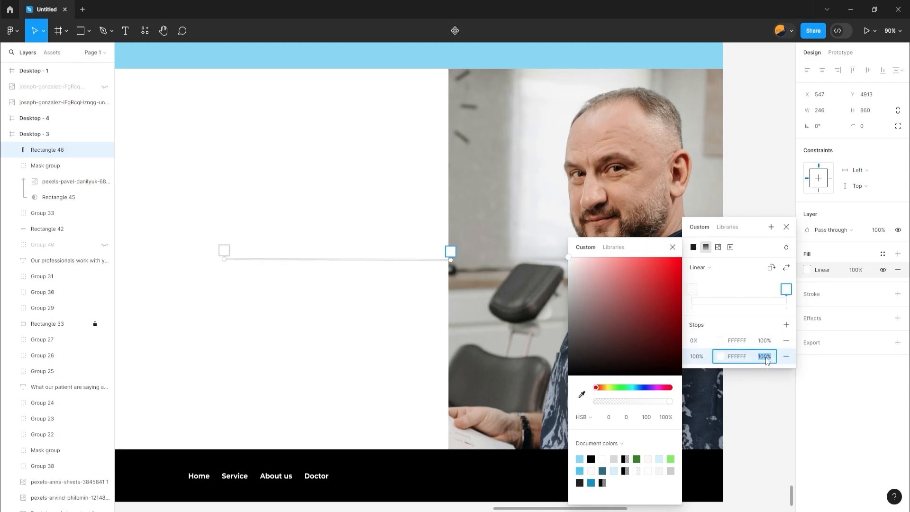
{"action": "type", "text": "0"}
{"action": "key", "text": "Return"}
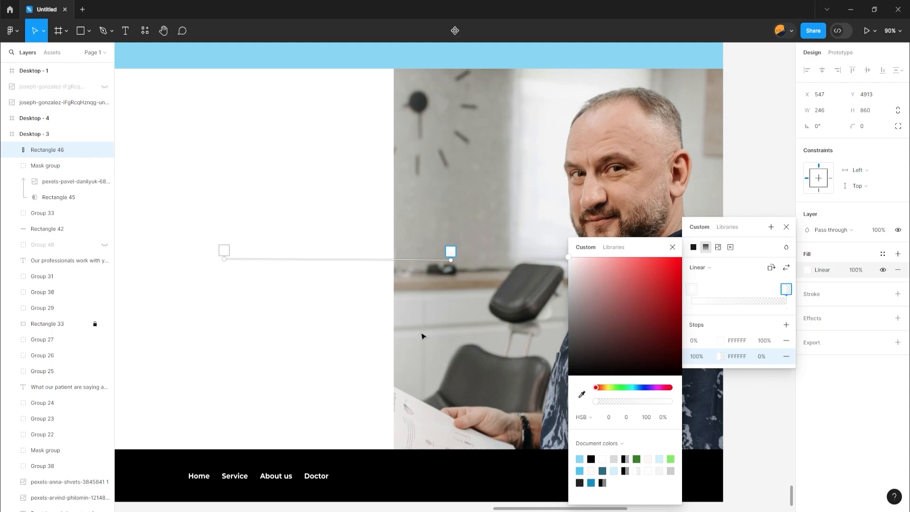
Soften the photo's left edge by moving the rectangle to X 631 and pulling its opaque gradient end inward, and unhide the contact form group
{"action": "left_click", "coordinate": [376, 304]}
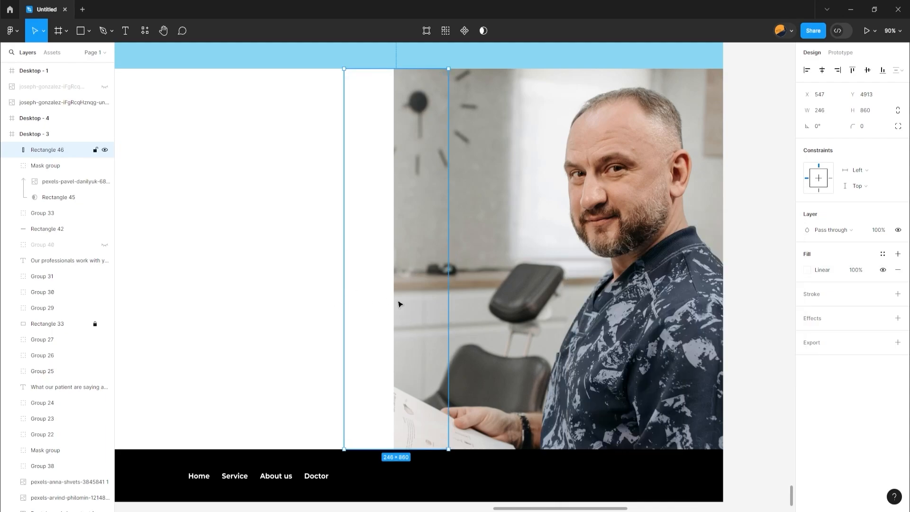
{"action": "left_click_drag", "start_coordinate": [398, 300], "coordinate": [435, 305]}
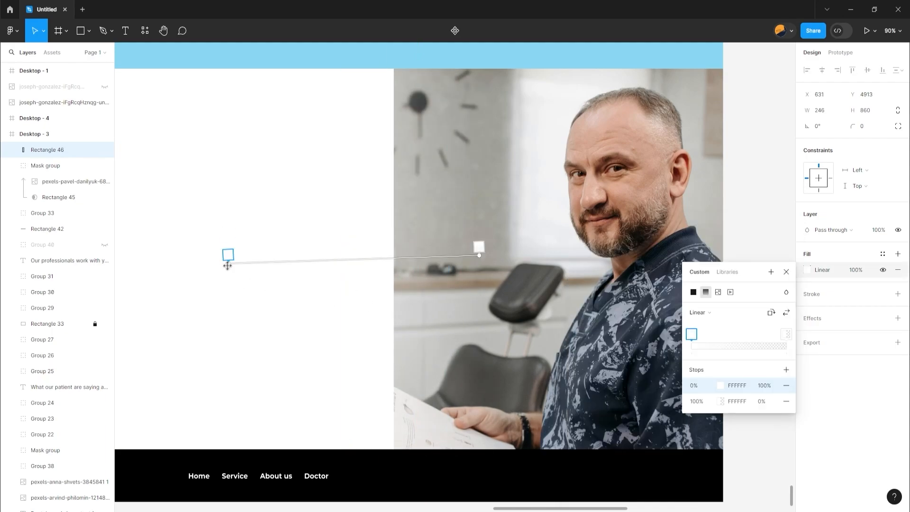
{"action": "left_click_drag", "start_coordinate": [229, 265], "coordinate": [411, 263]}
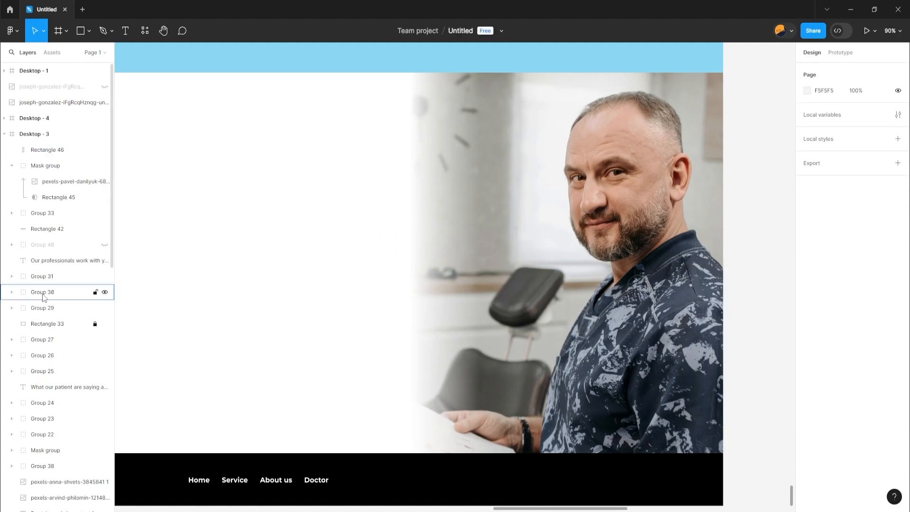
{"action": "left_click", "coordinate": [105, 245]}
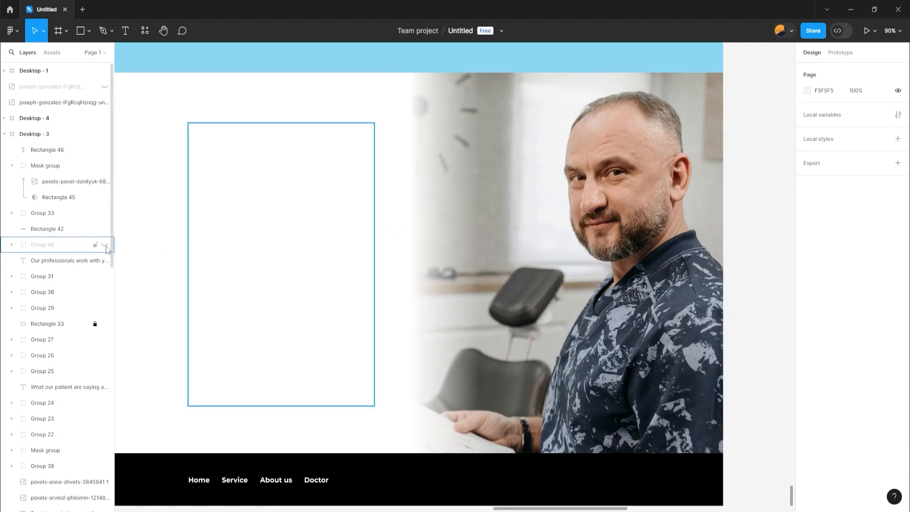